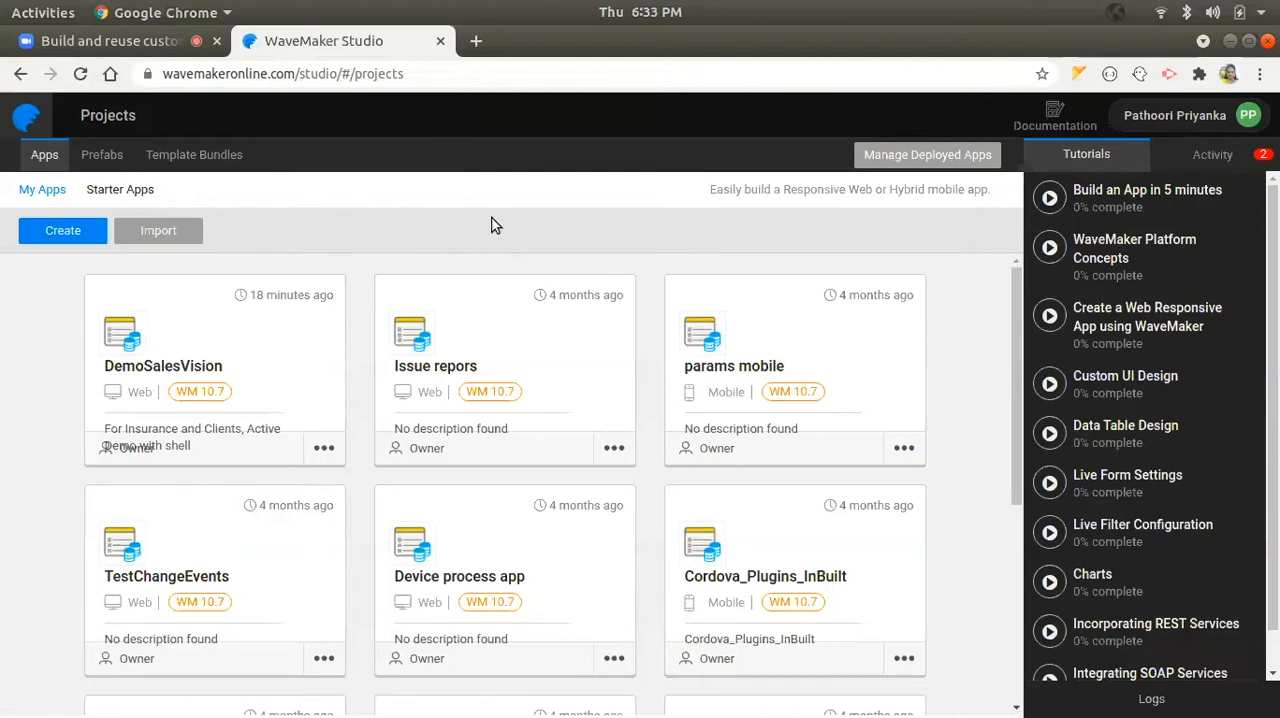
- Open the DemoSalesVision project in the studio and bring up its Dashboard page
left_click(185, 75)
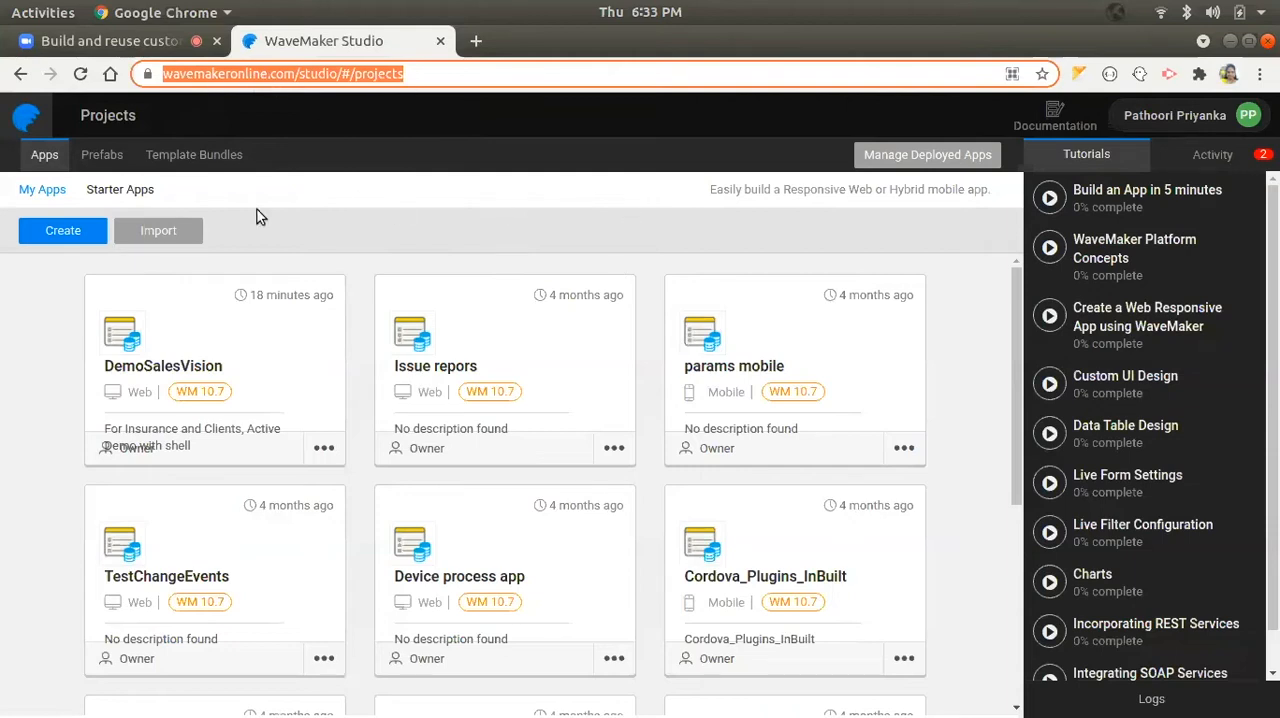
left_click(386, 211)
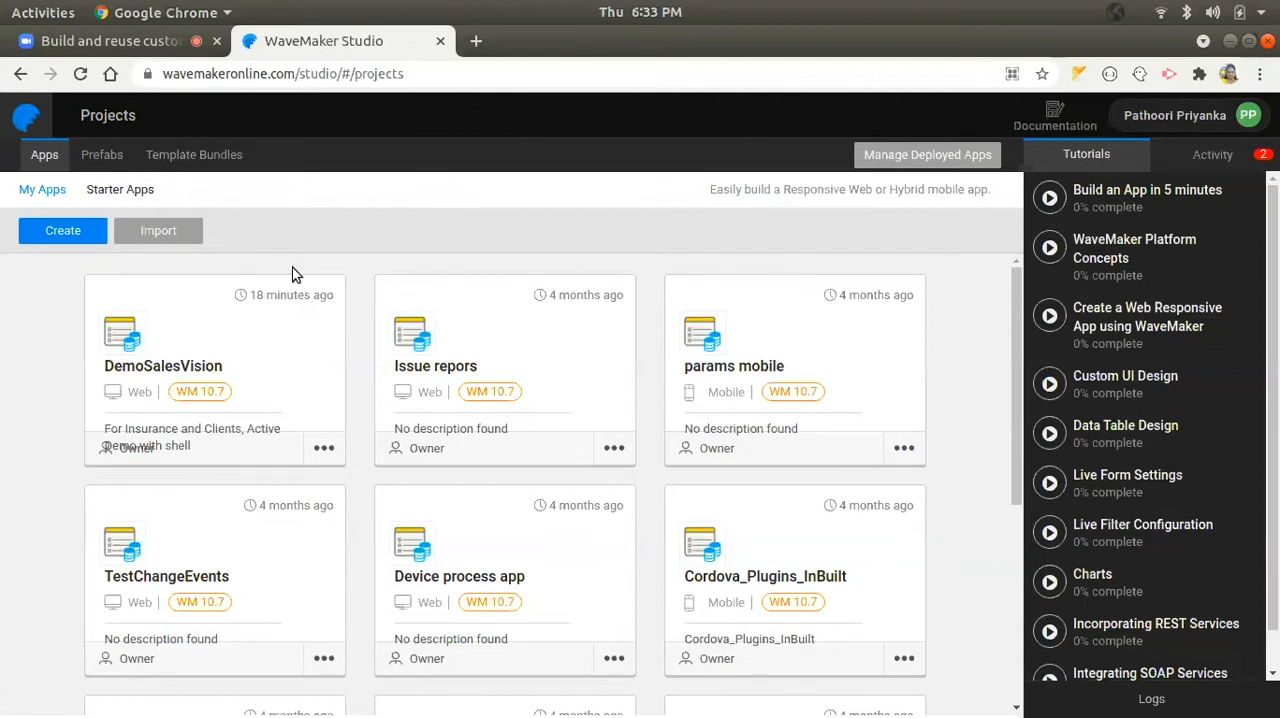
mouse_move(205, 347)
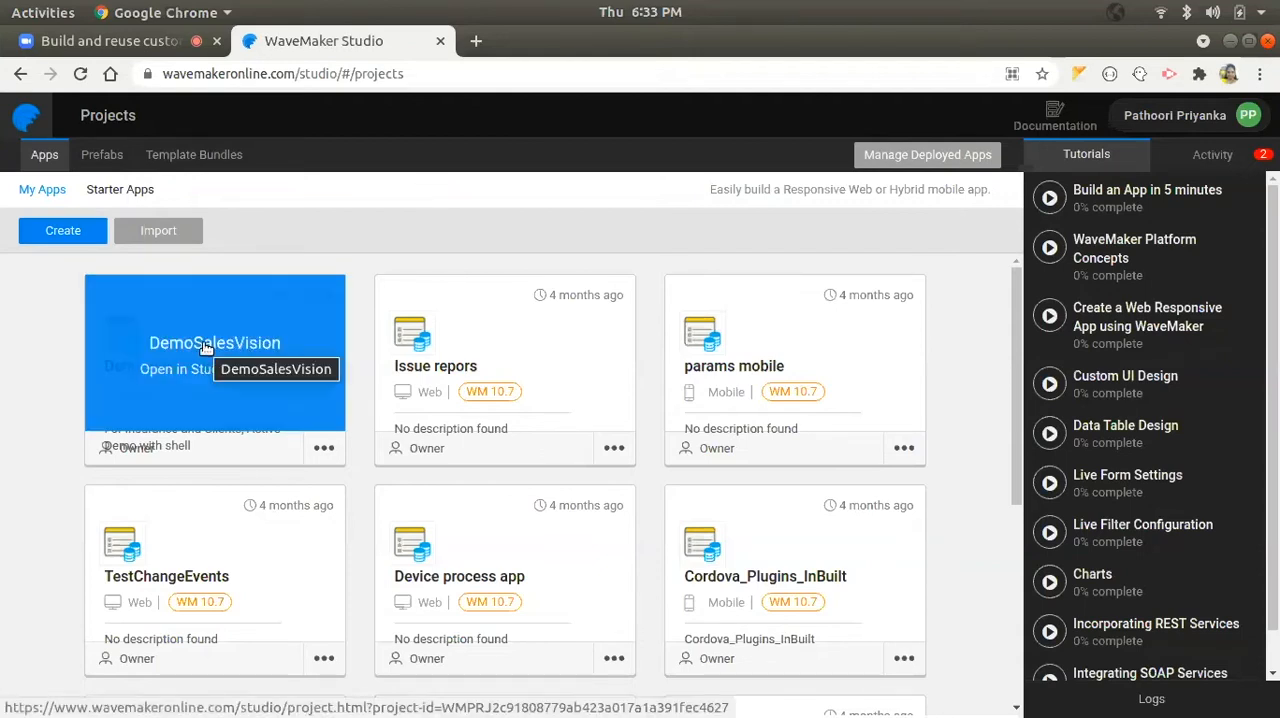
left_click(205, 347)
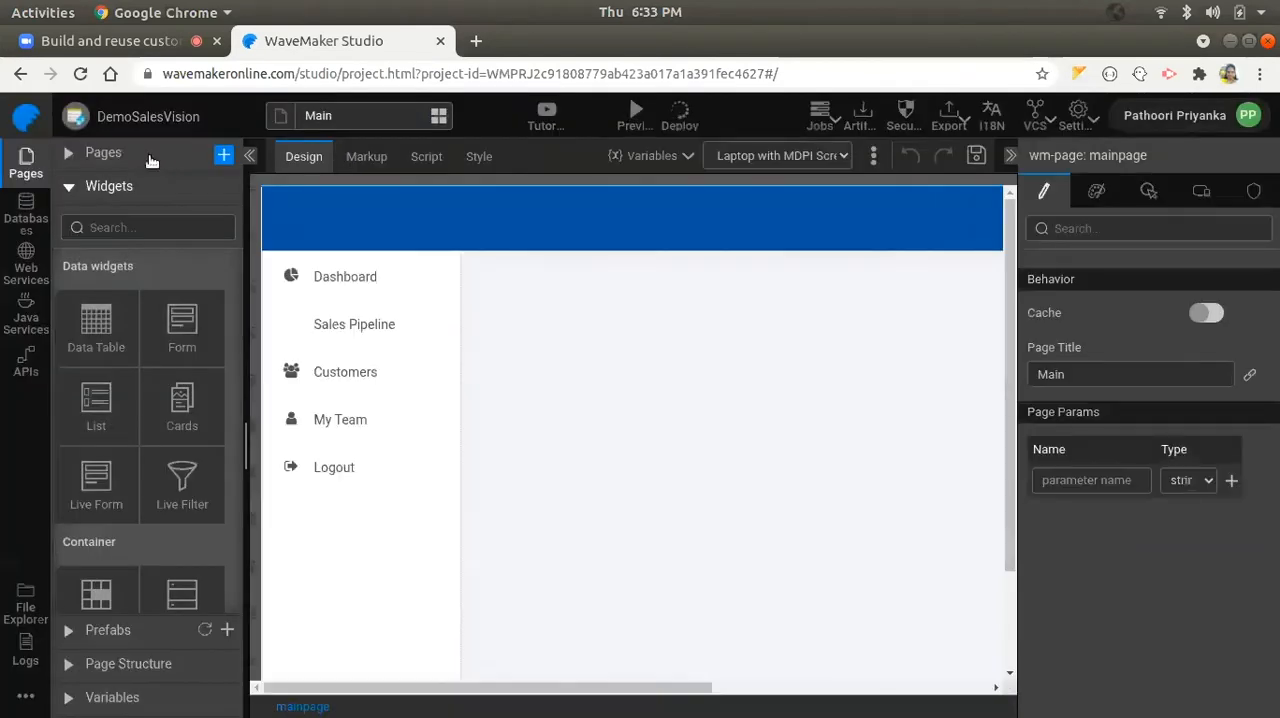
left_click(150, 156)
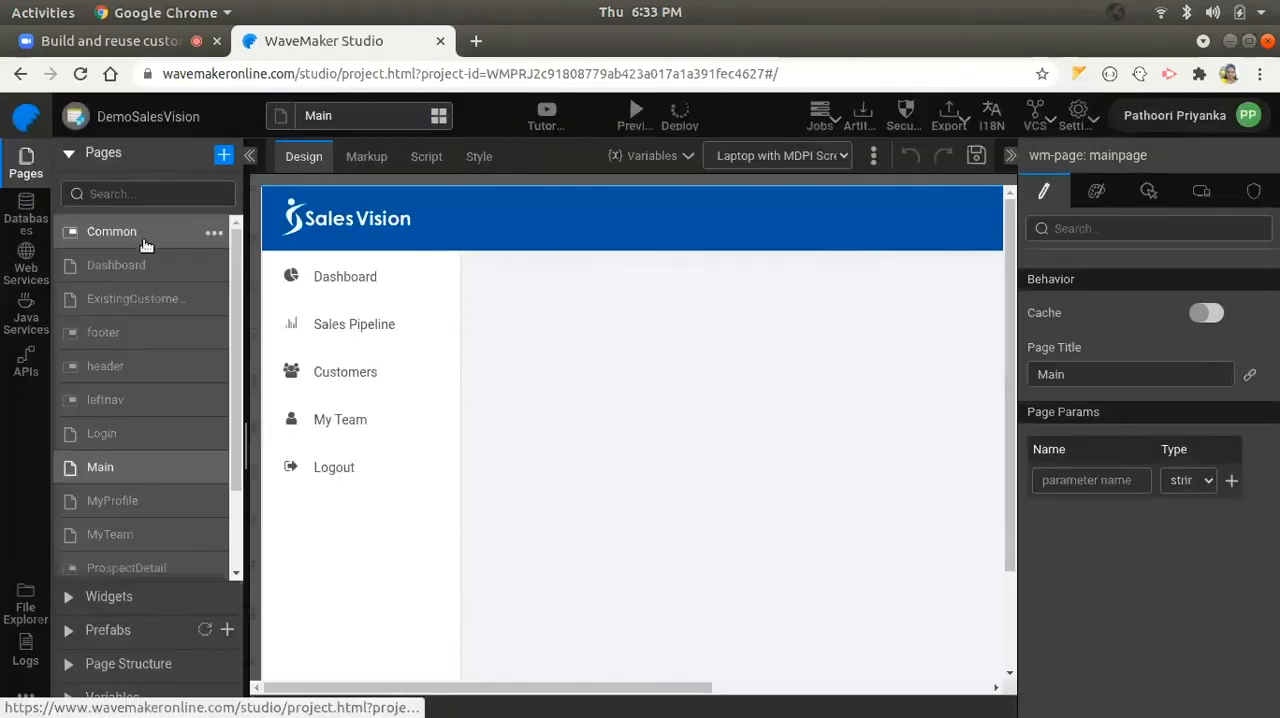
left_click(151, 267)
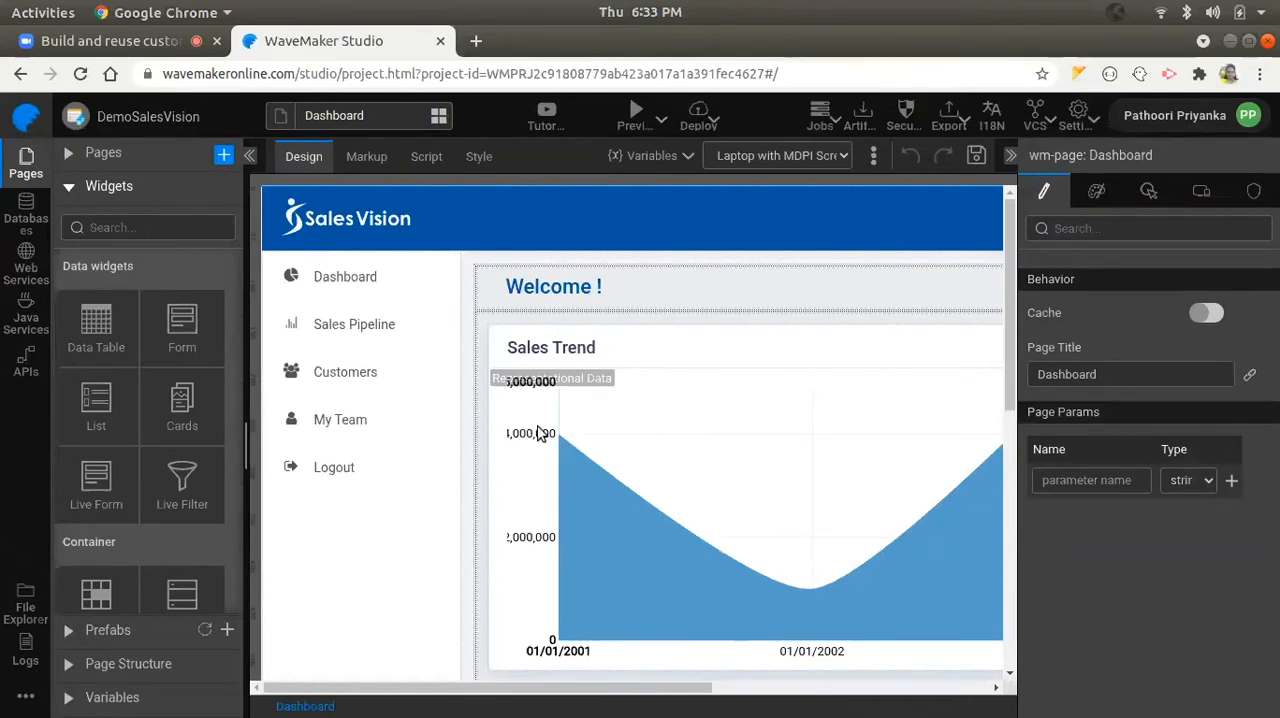
- Reset the Dashboard canvas's screen size to the Choose Screen Size option and look through the available data and container widgets
left_click(810, 174)
left_click(815, 176)
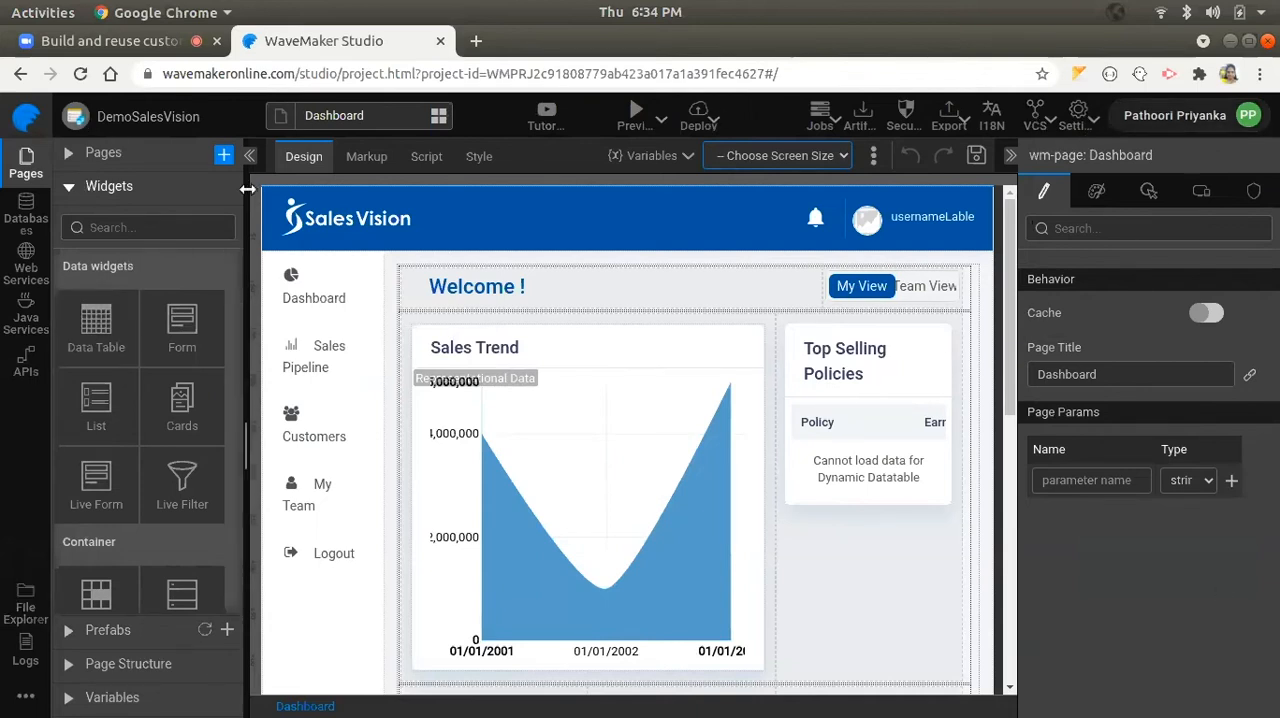
left_click(404, 261)
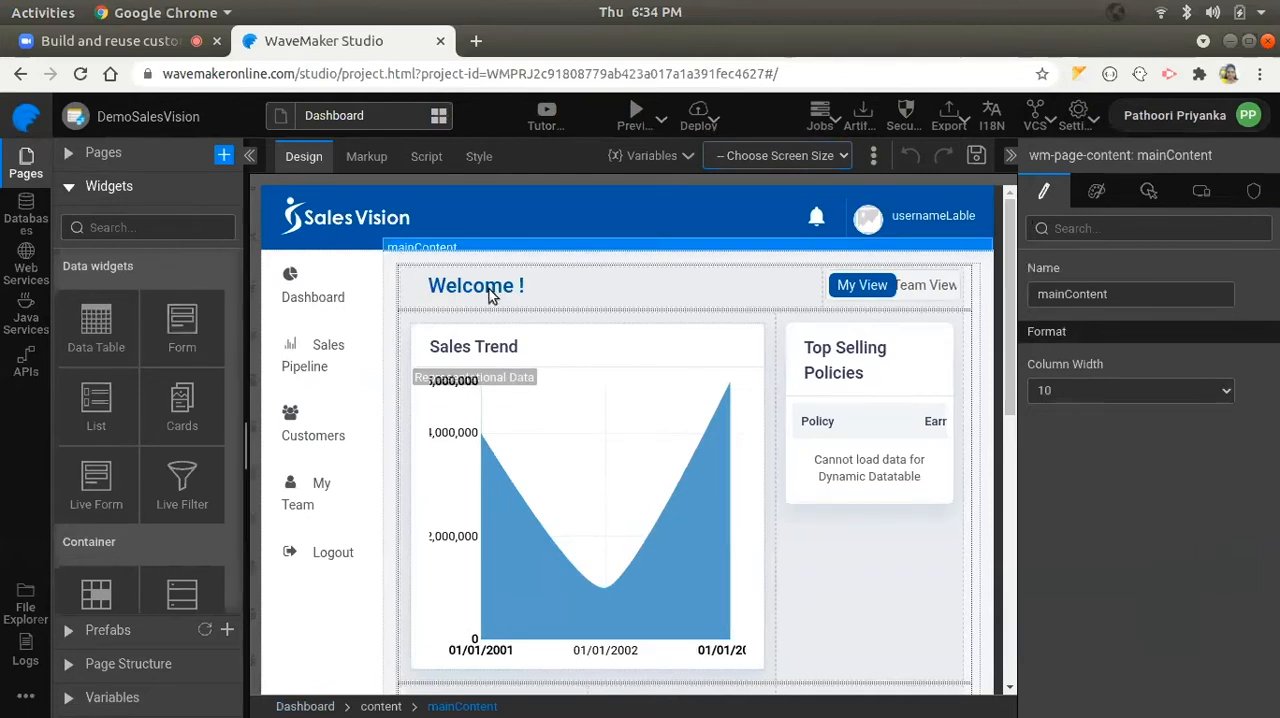
scroll(170, 340, "down", 3)
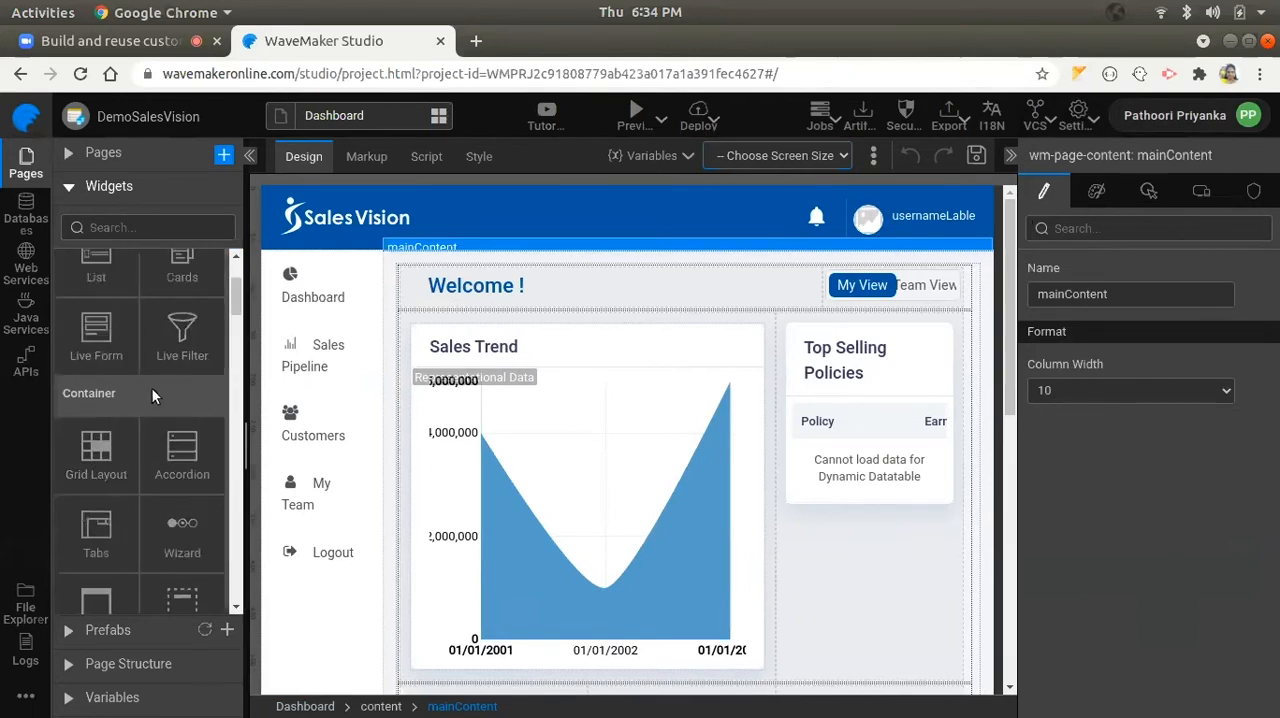
scroll(170, 393, "up", 2)
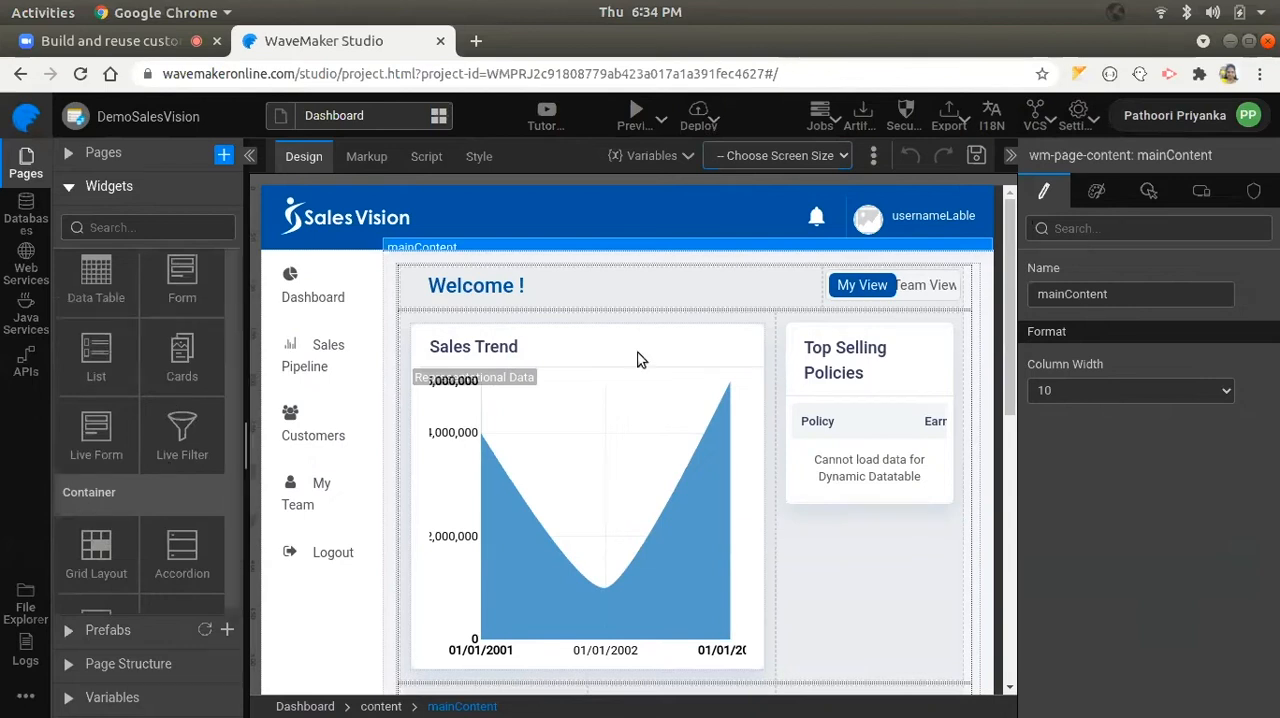
- Inspect the Sales Trend chart's properties and the Welcome label's properties, events and styles on the Dashboard page
left_click(508, 291)
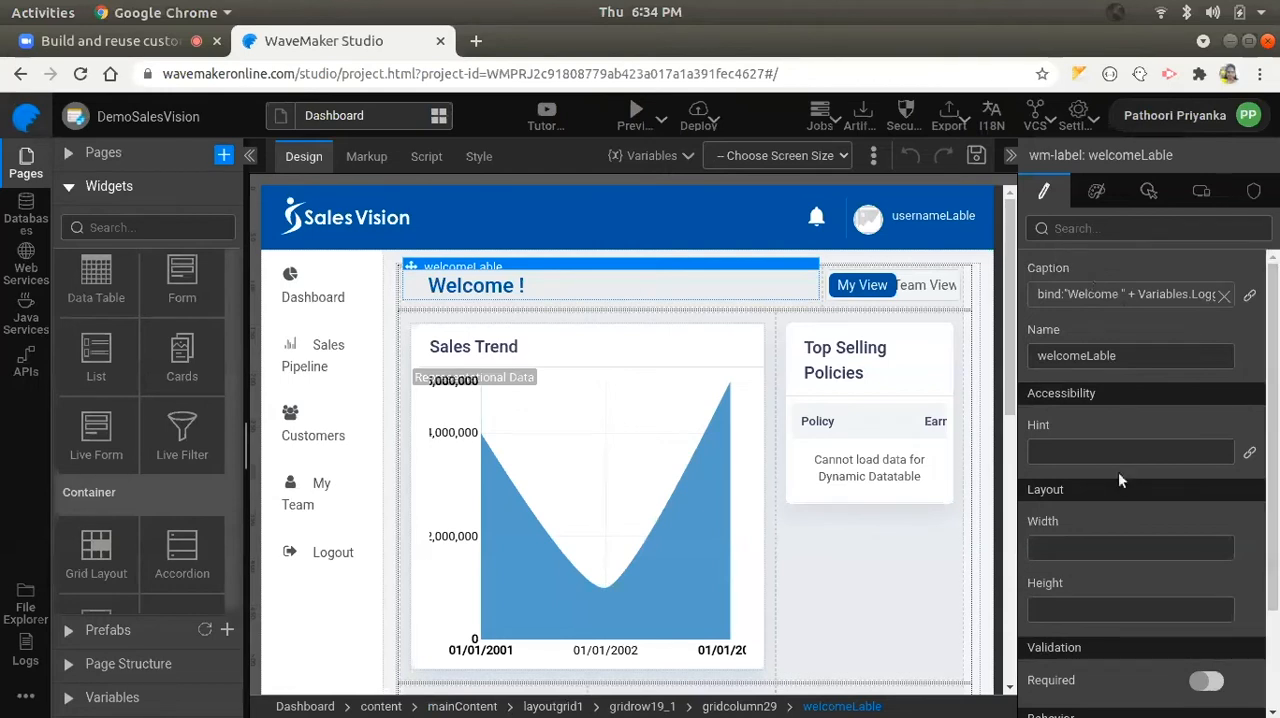
left_click(500, 431)
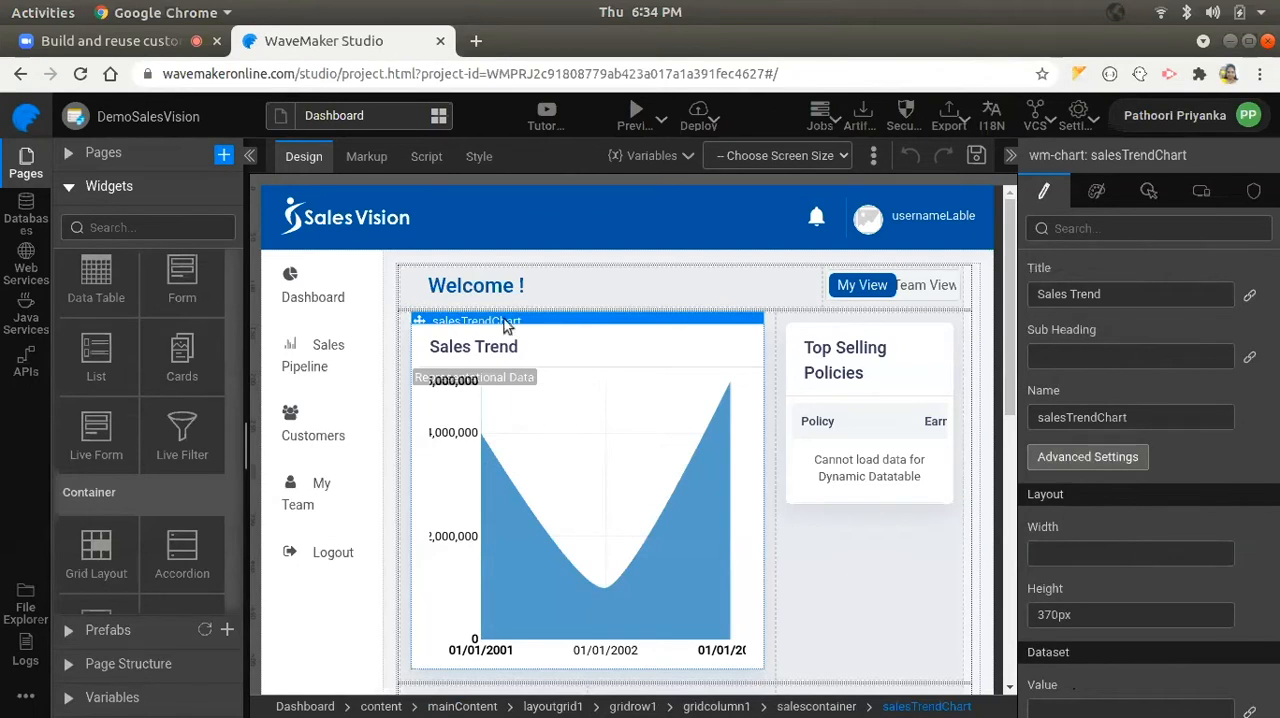
left_click(512, 288)
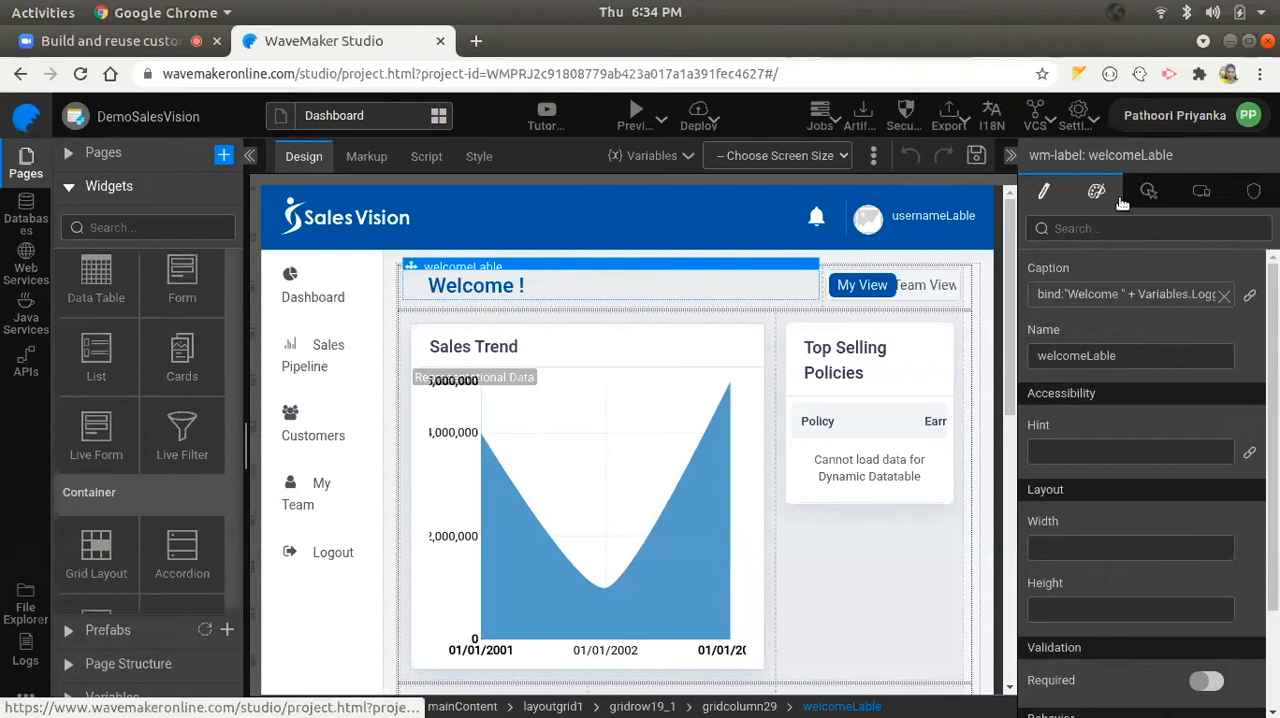
left_click(1148, 191)
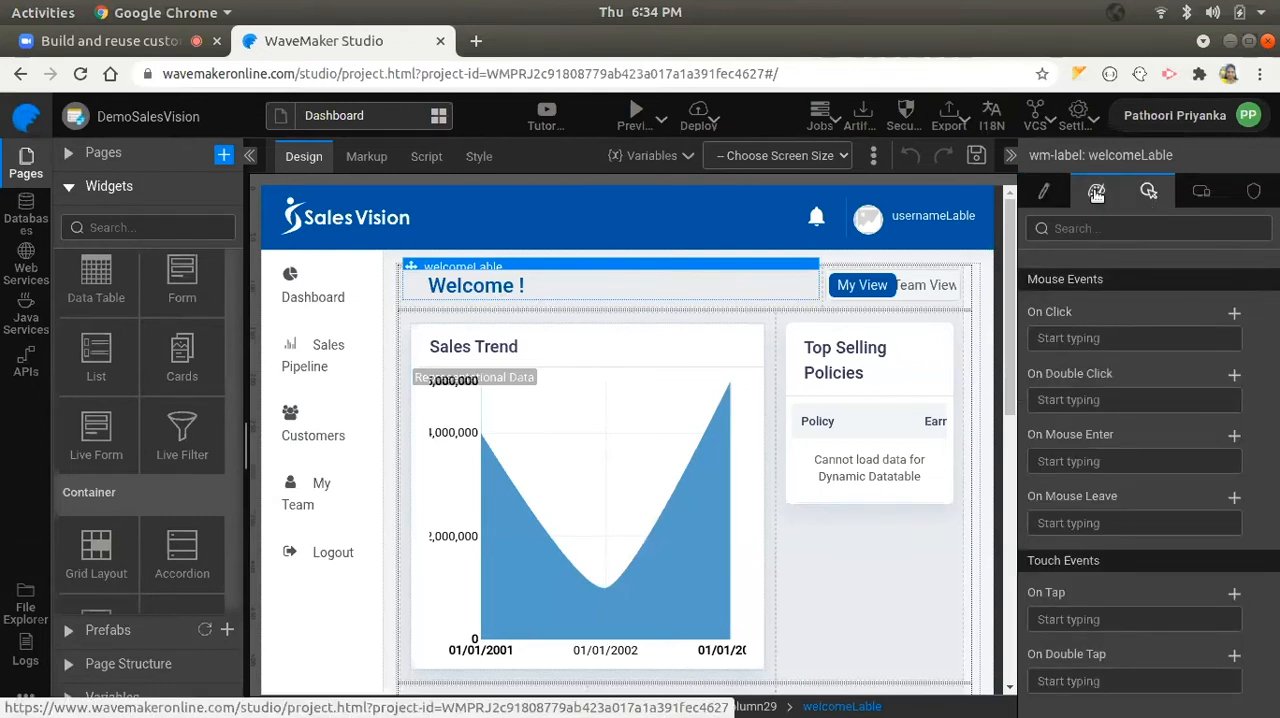
left_click(1096, 191)
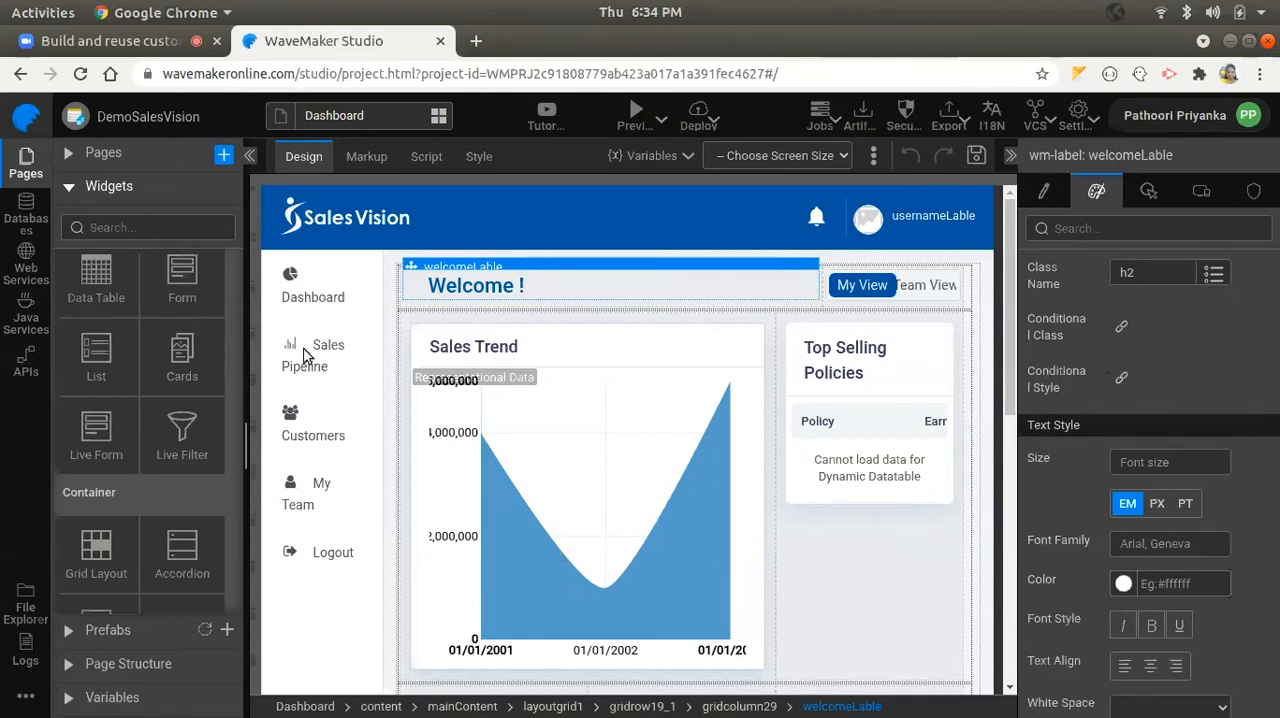
- Review the database types available for connecting a new database to the project, and close the selection without adding one
left_click(26, 212)
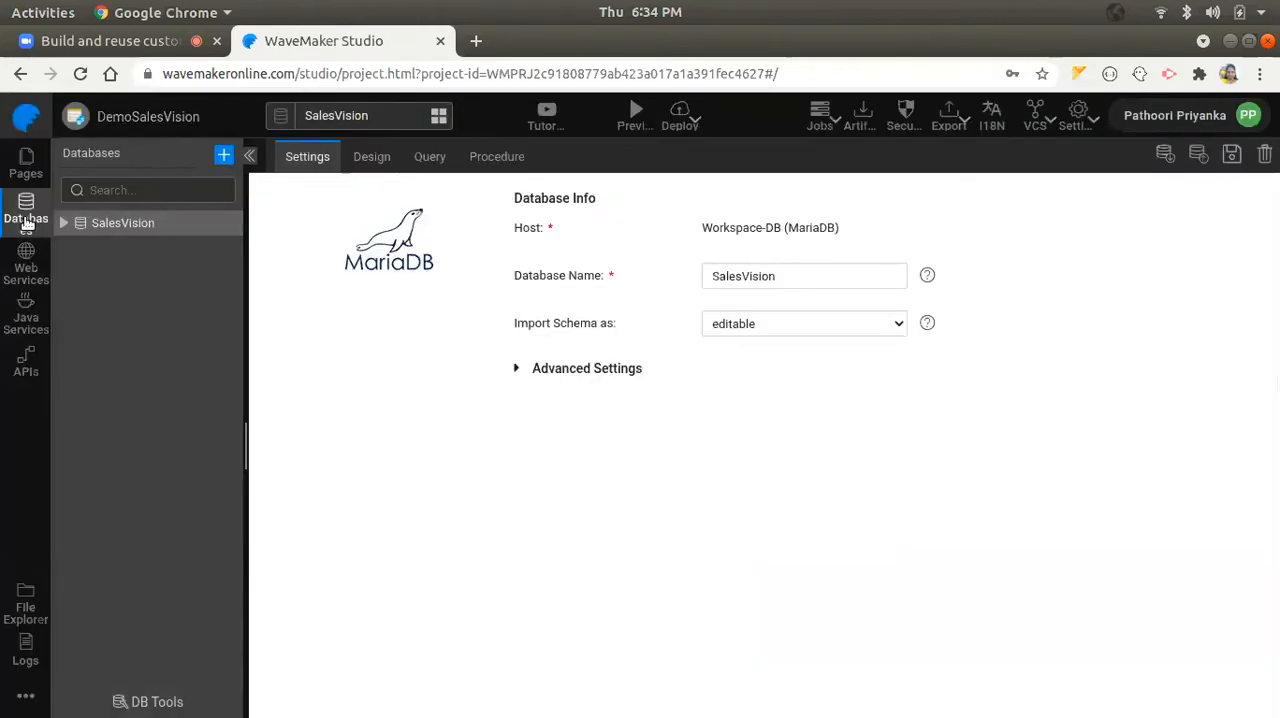
left_click(224, 156)
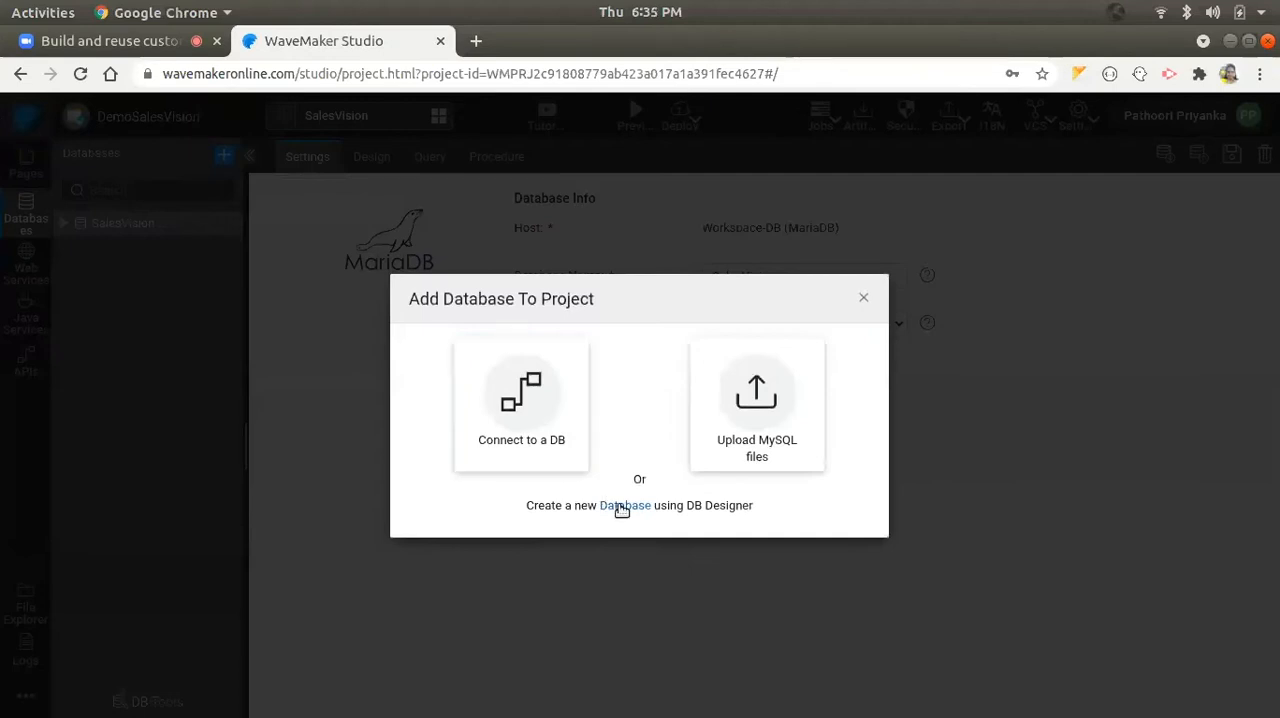
left_click(522, 421)
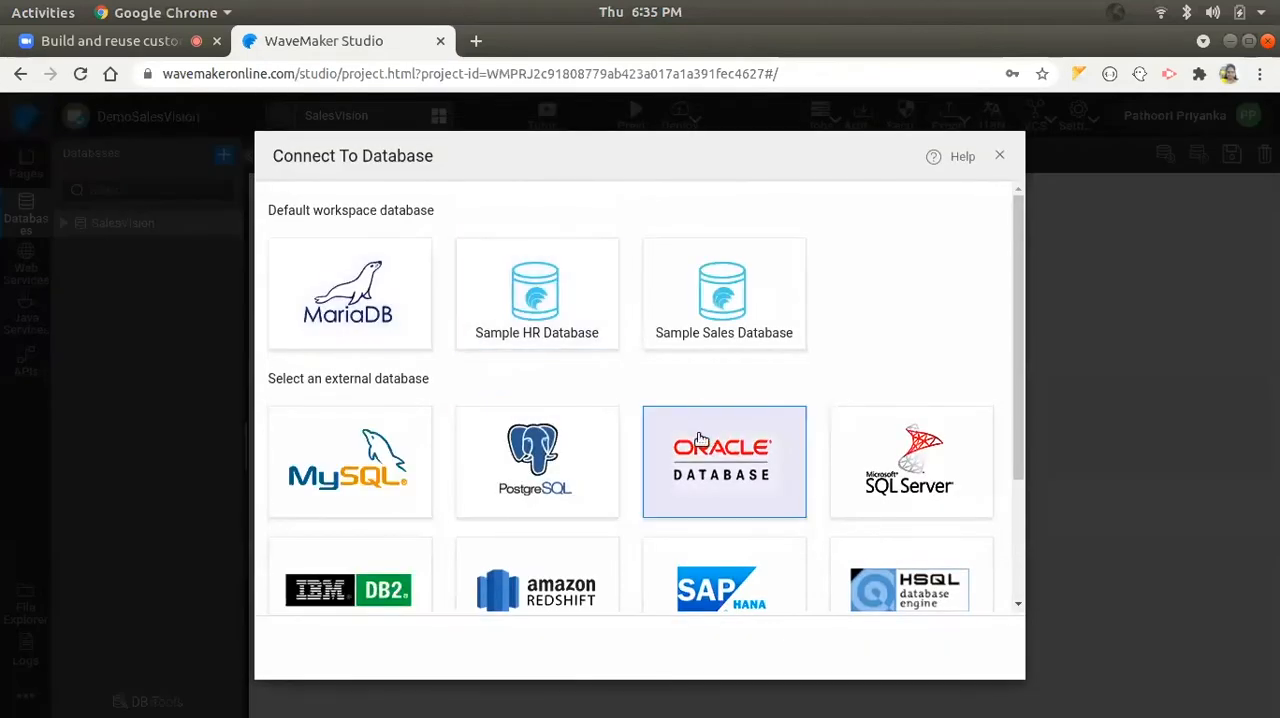
scroll(700, 445, "down", 1)
scroll(700, 445, "down", 1)
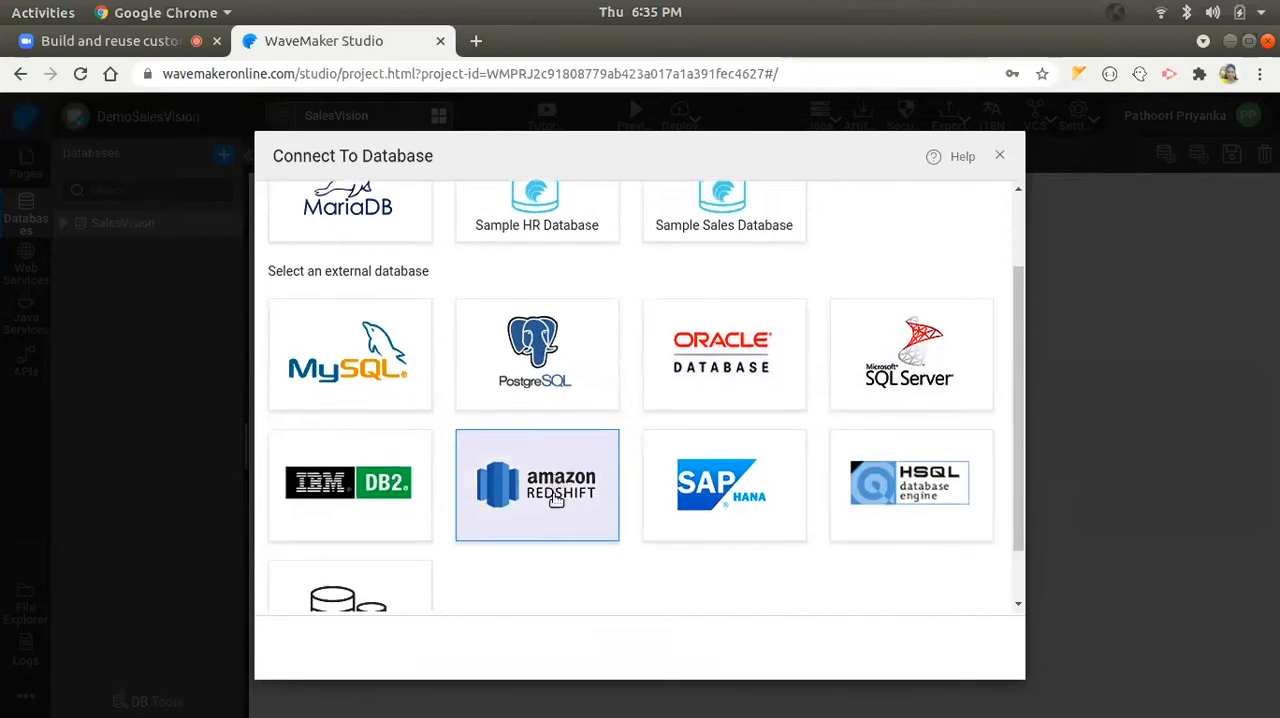
scroll(860, 452, "down", 2)
scroll(971, 243, "up", 4)
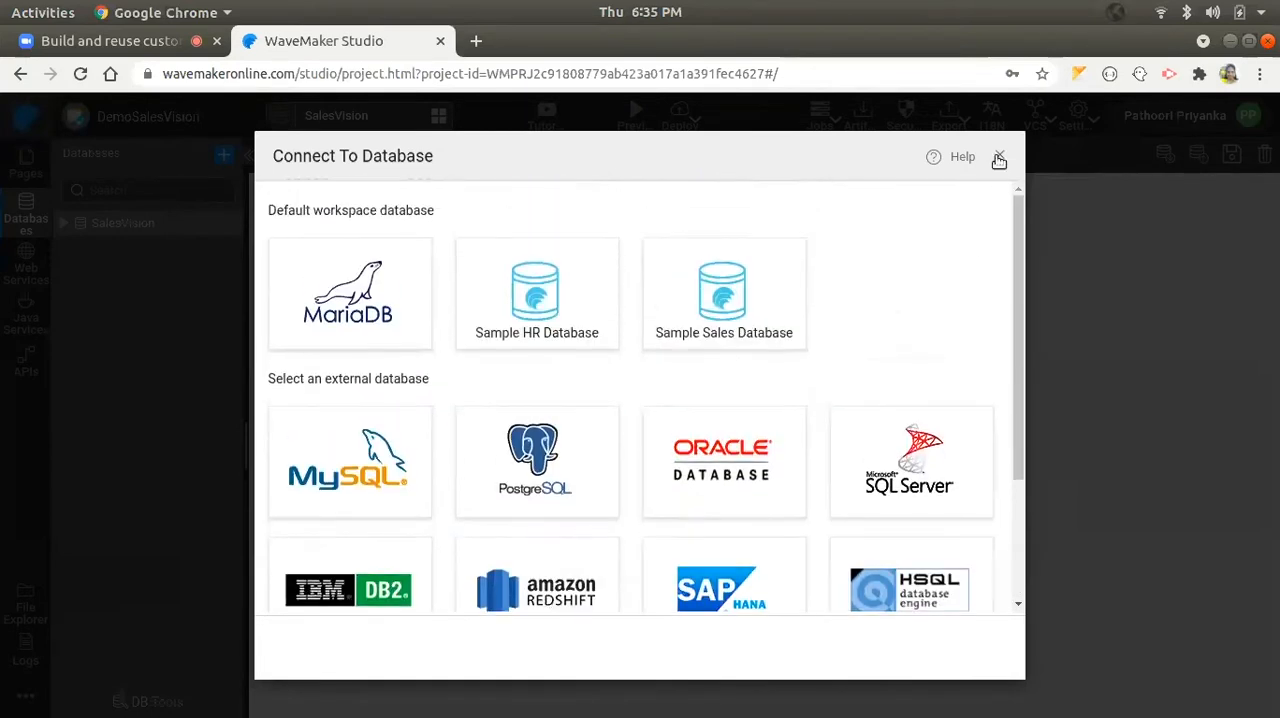
left_click(999, 157)
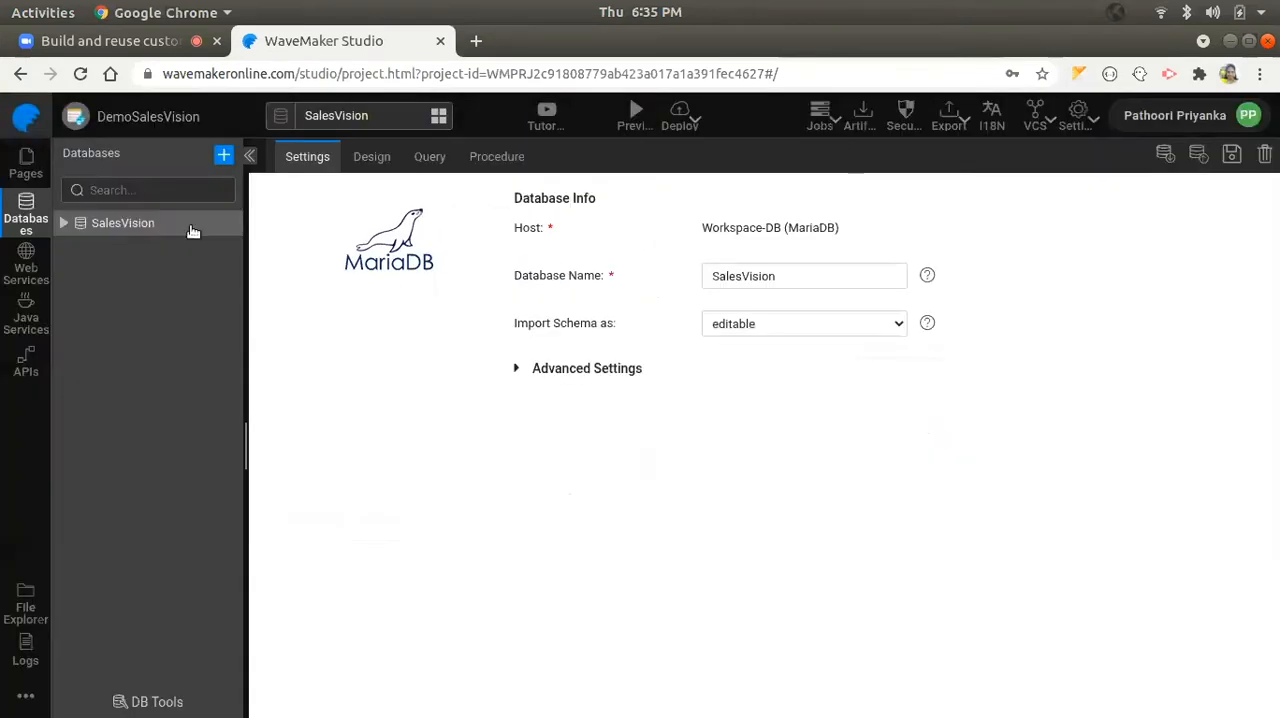
- Examine the SalesVision database's schema design and the relation into the CHANNELS table, plus its procedure and query editors
left_click(373, 156)
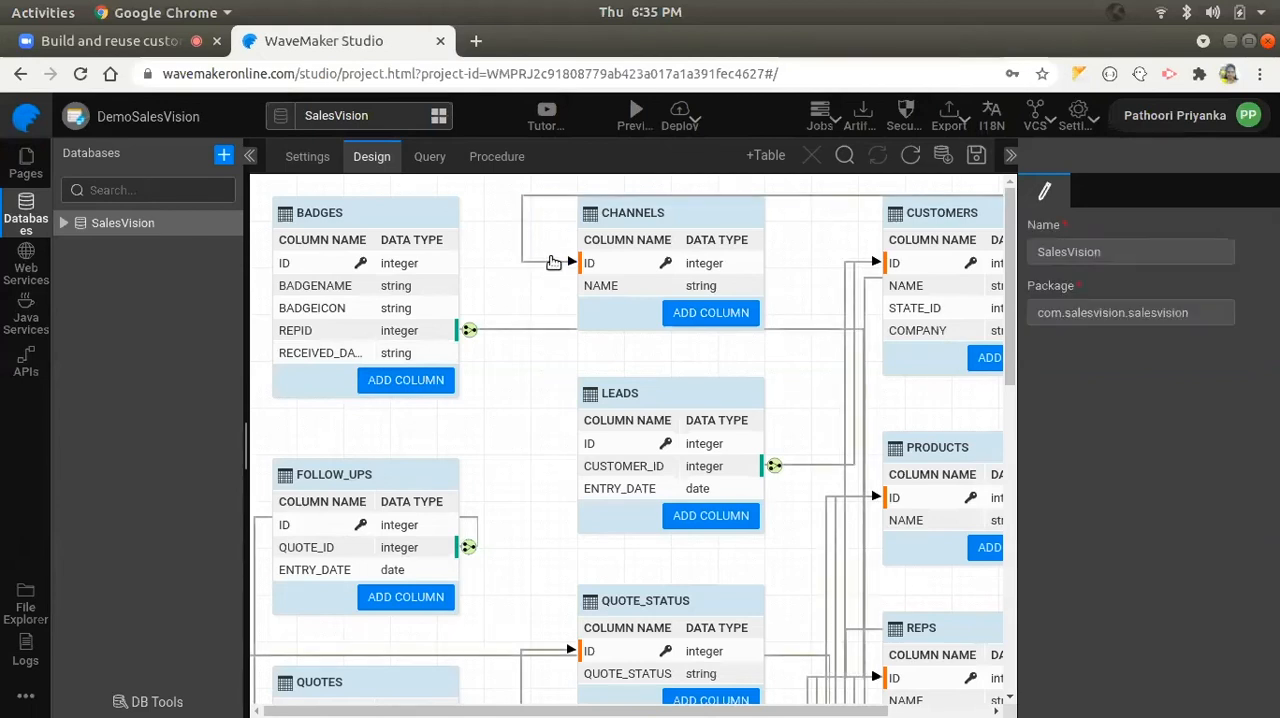
left_click(545, 264)
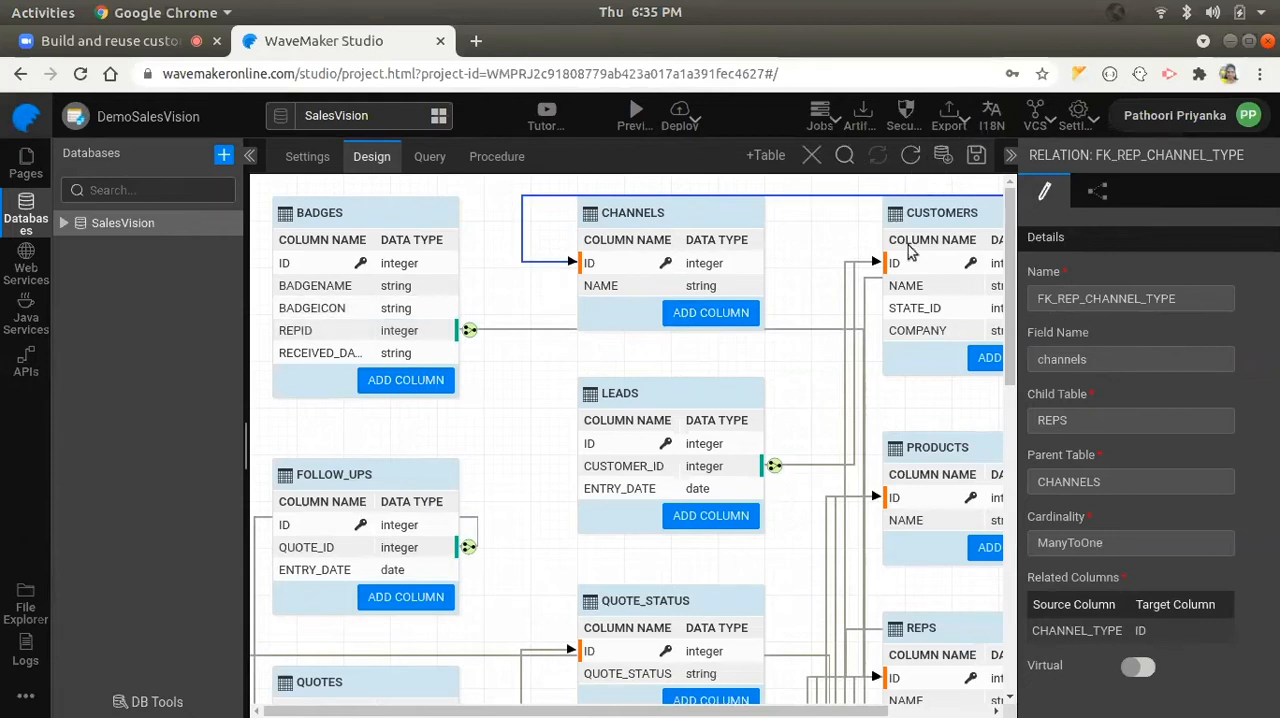
left_click(506, 162)
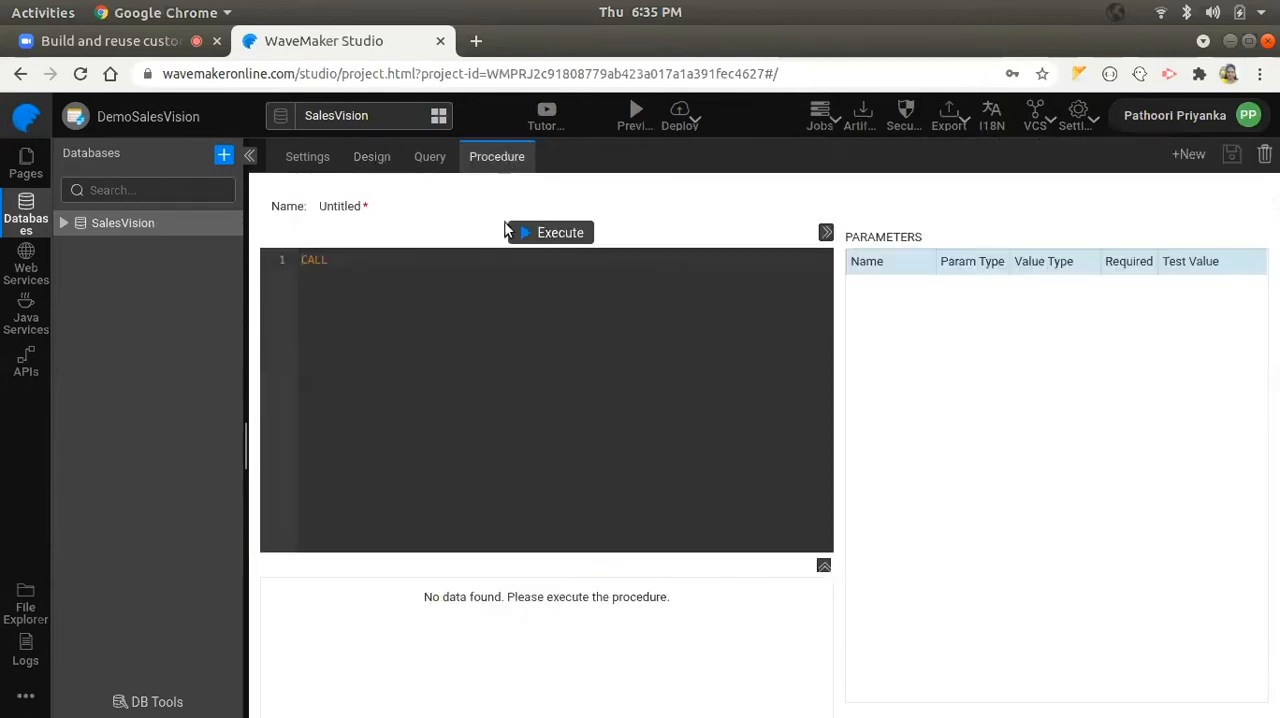
left_click(430, 158)
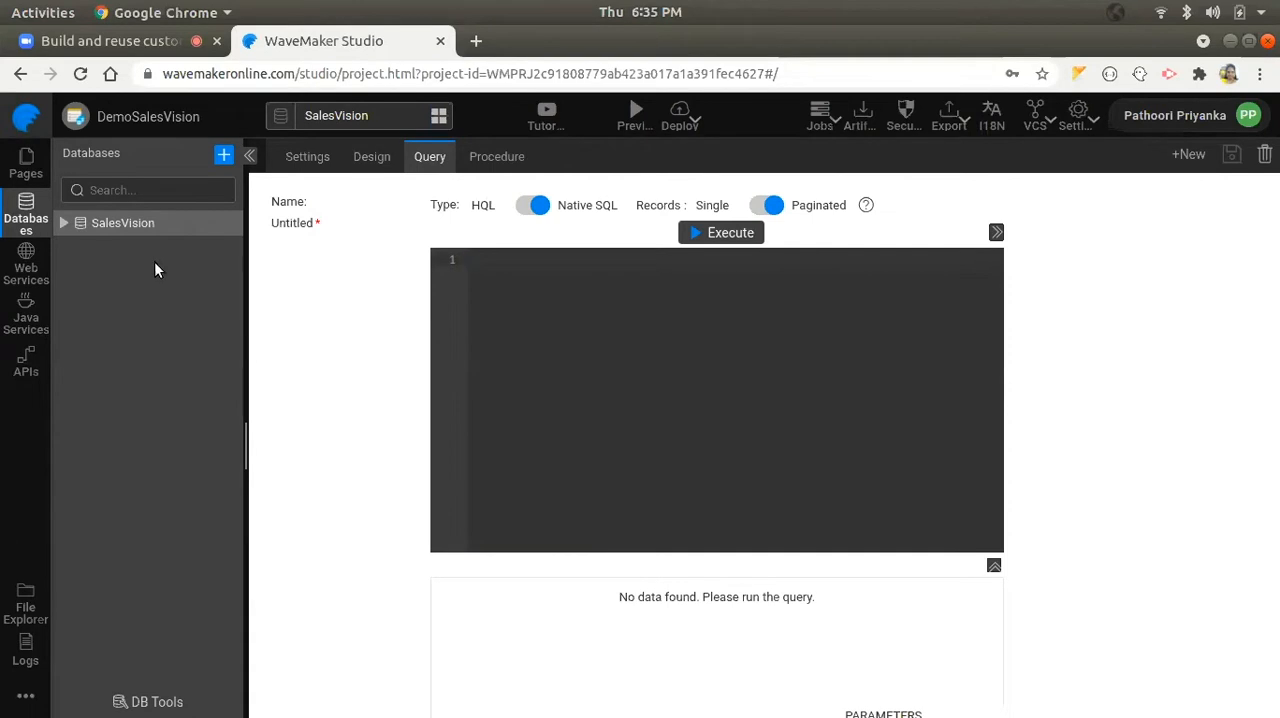
- View the provider choices for a new web service and cancel without adding one
left_click(26, 273)
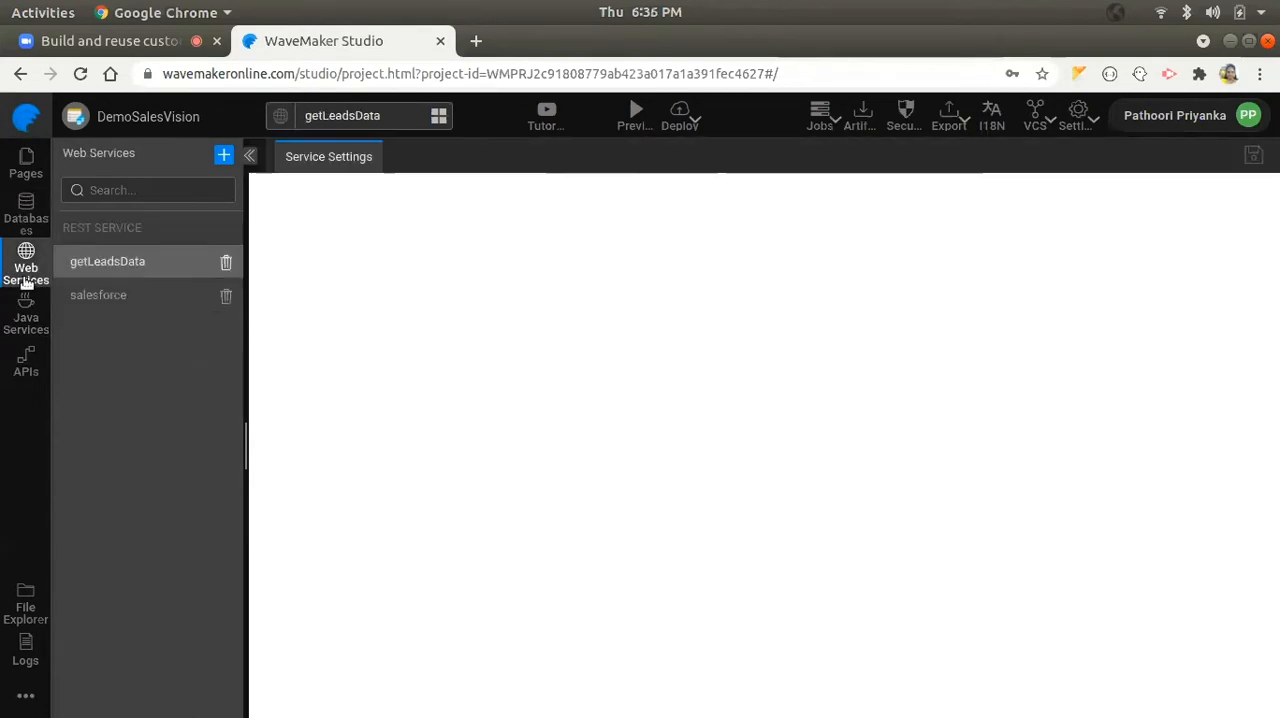
left_click(225, 157)
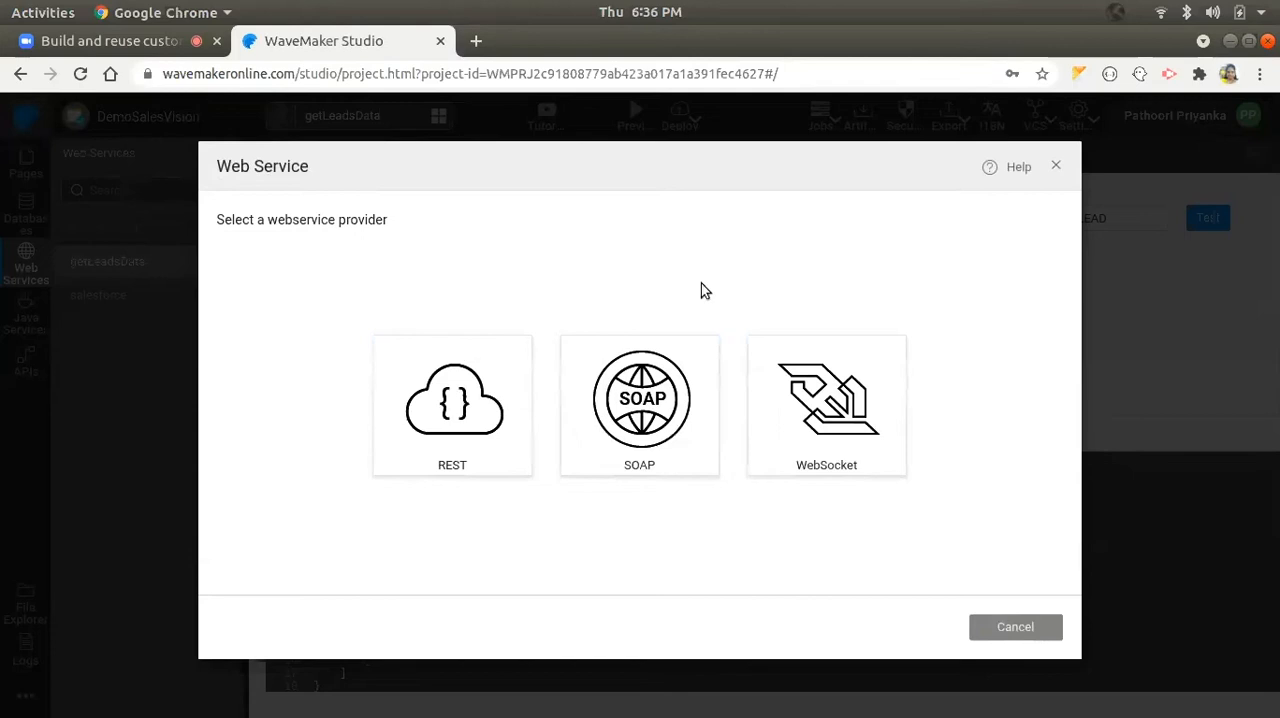
left_click(1022, 634)
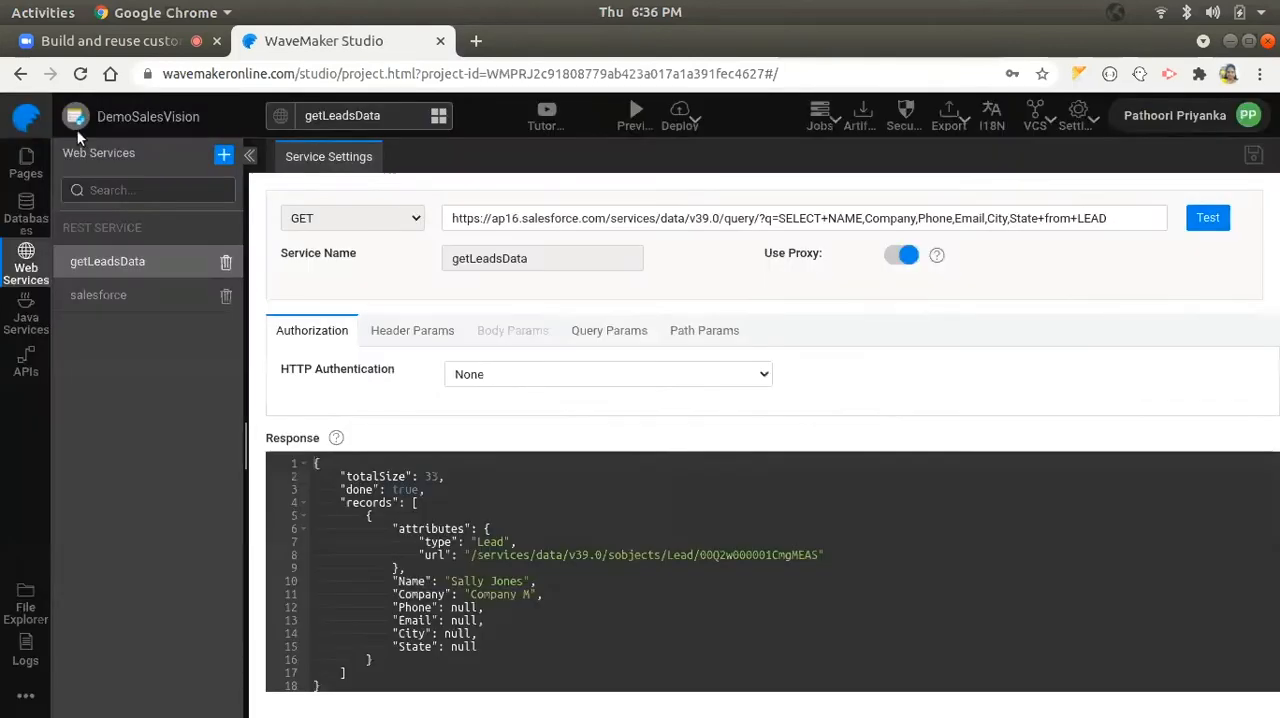
- View the new Java service options without adding one, and read through the convertQuotesToSales service code
left_click(22, 322)
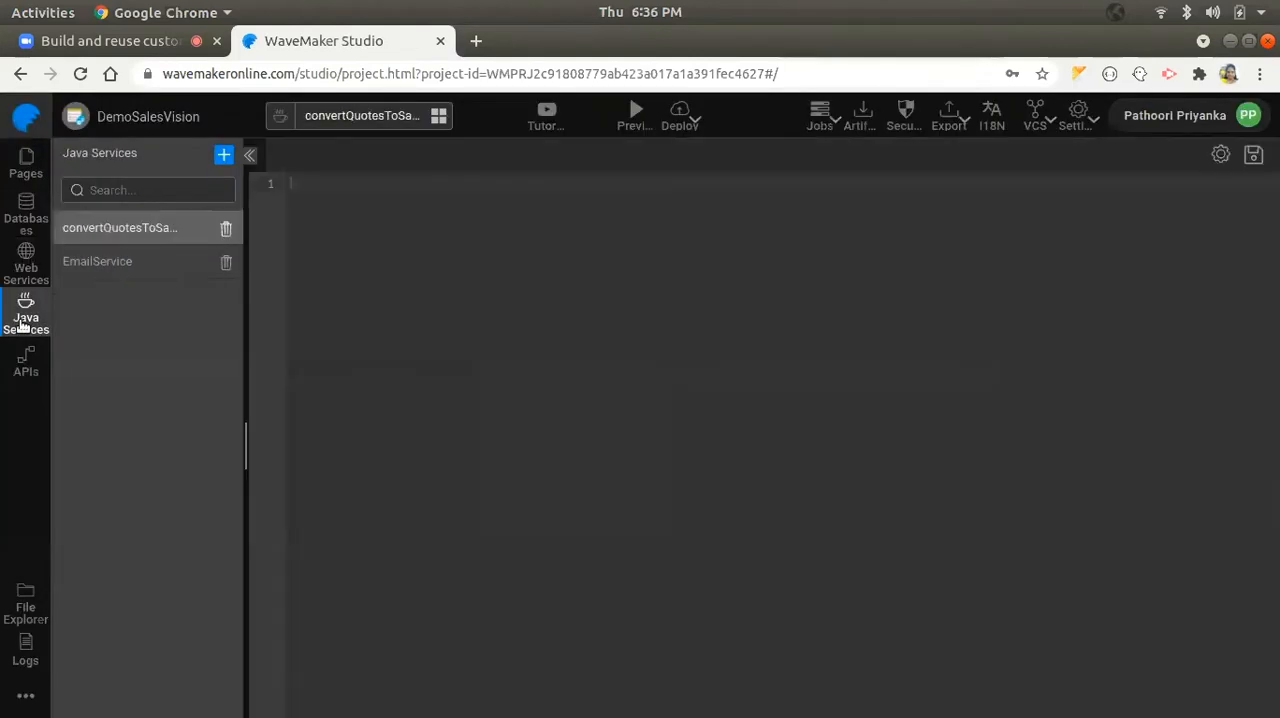
left_click(222, 158)
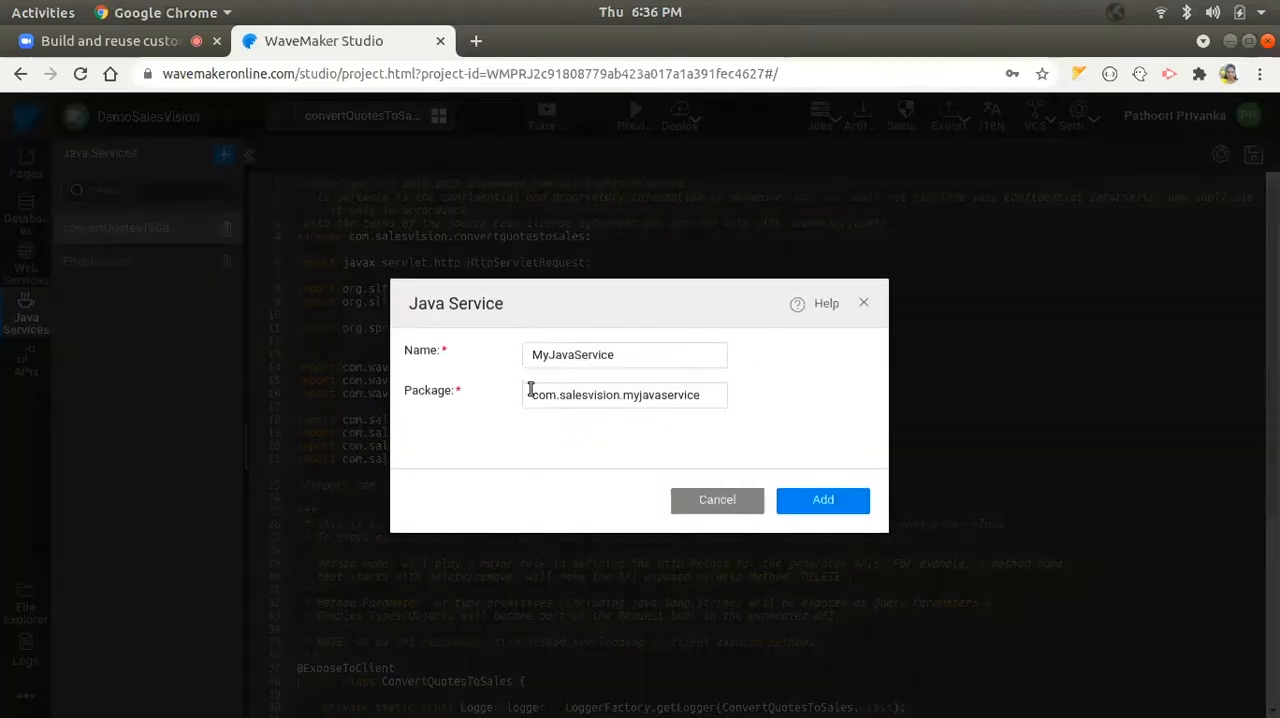
left_click(692, 512)
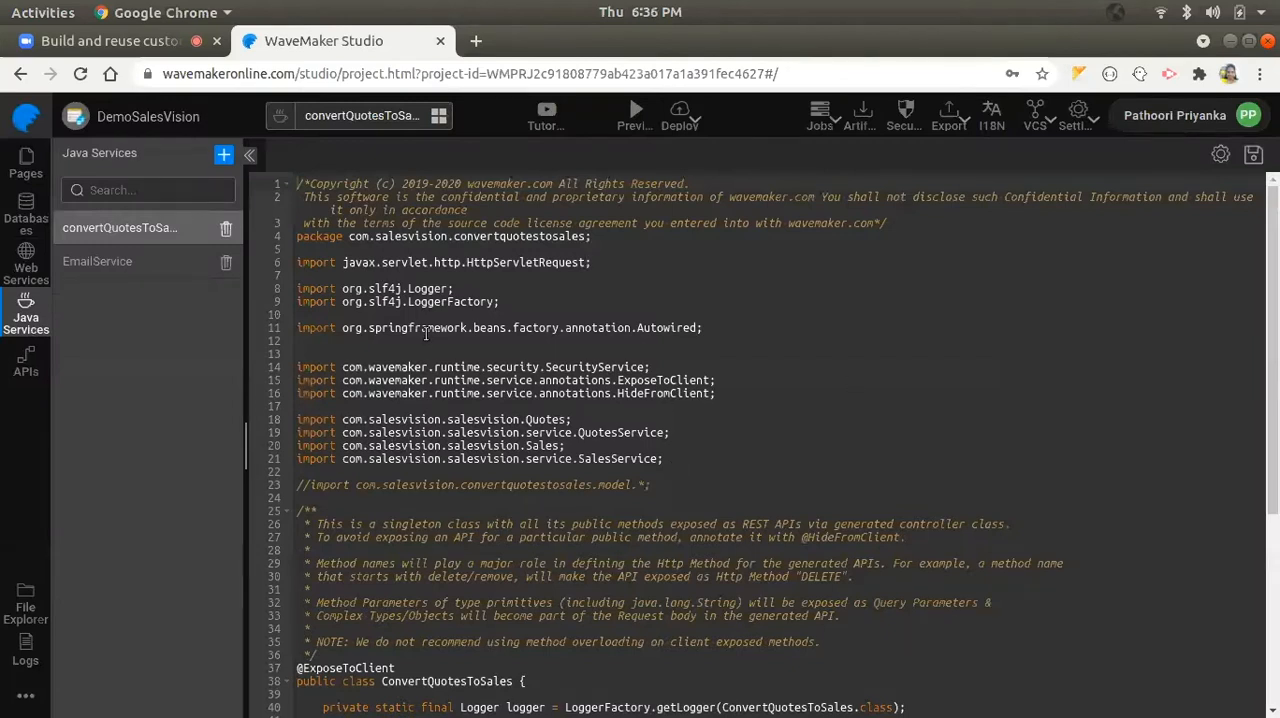
scroll(594, 344, "down", 3)
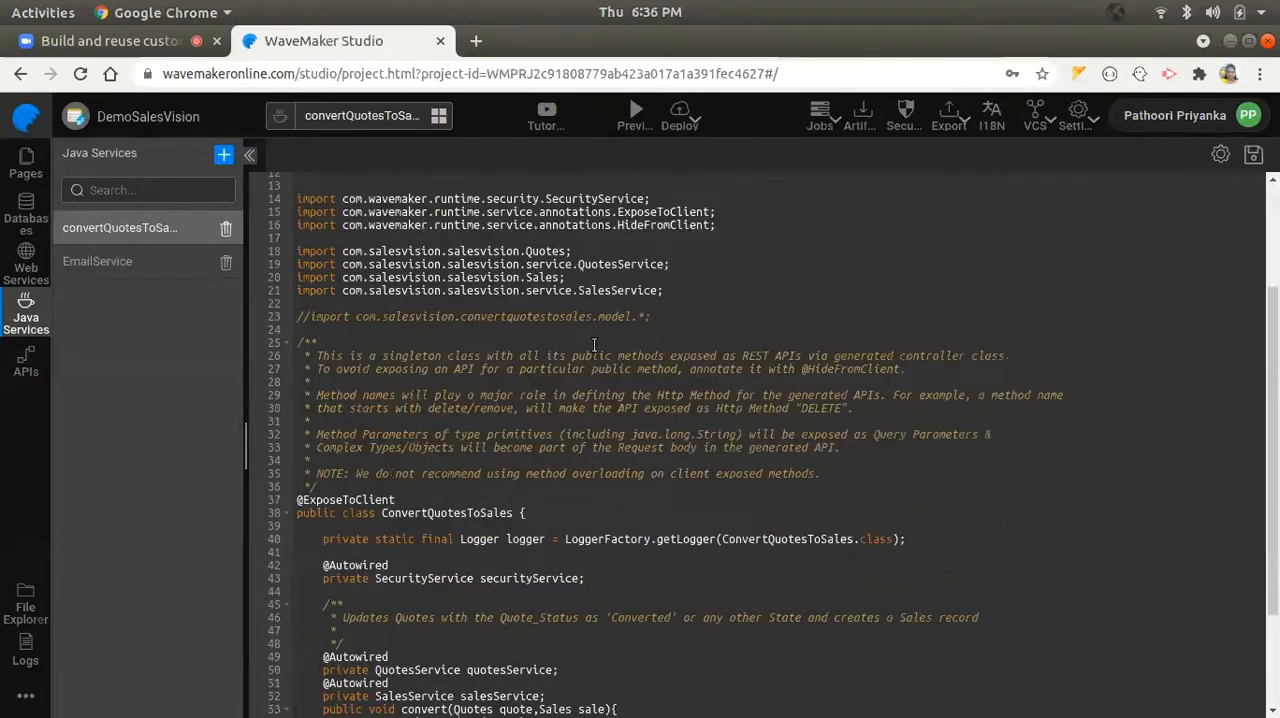
- View the URL and file options for importing APIs from a Swagger source, and cancel without importing
left_click(25, 370)
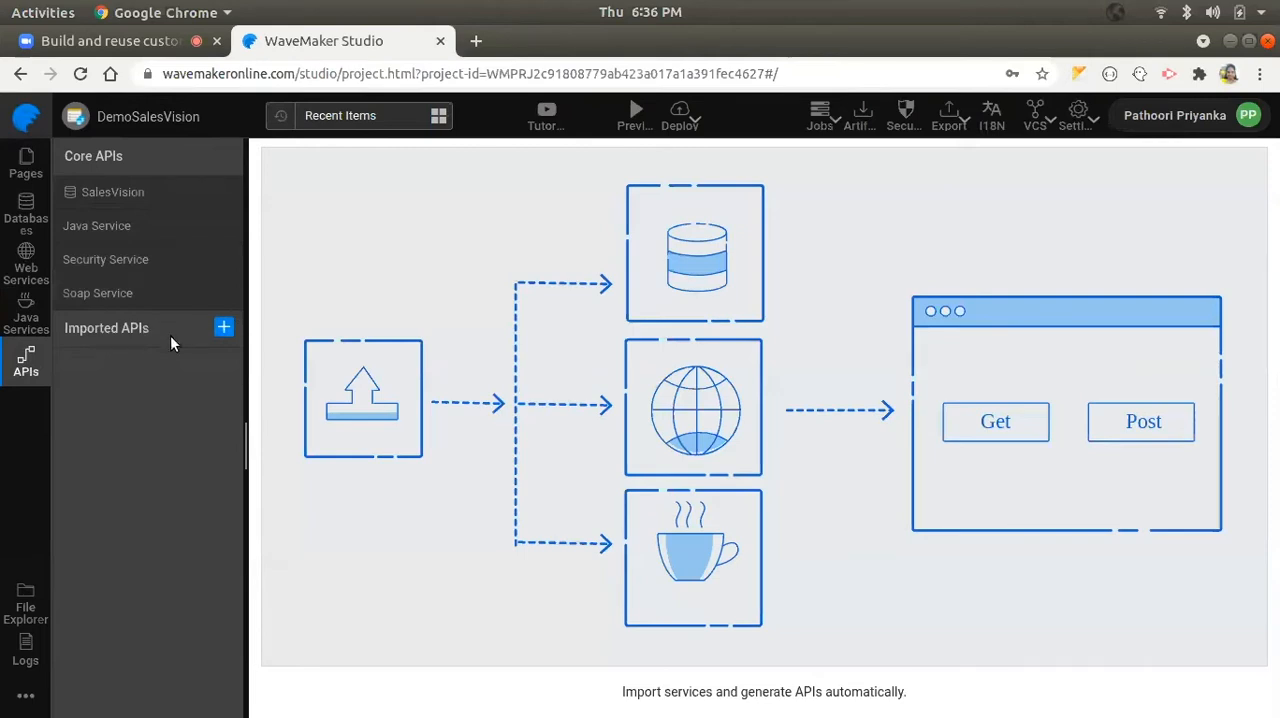
left_click(223, 328)
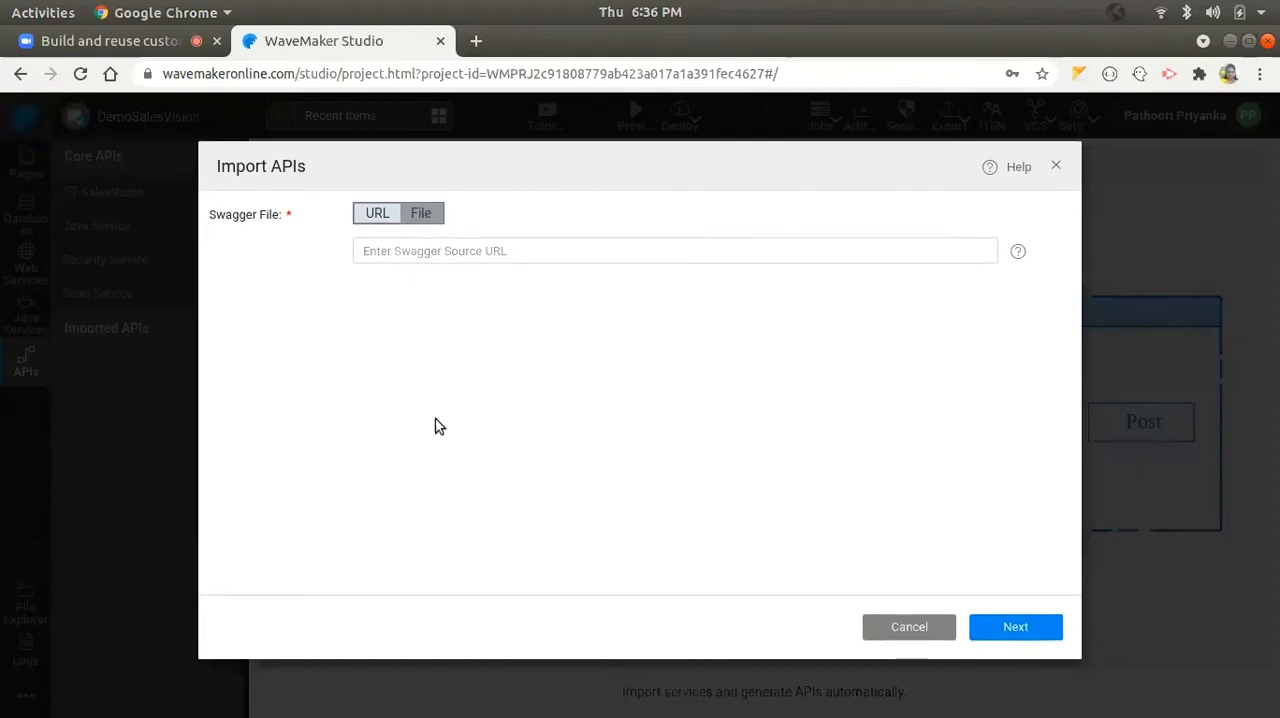
left_click(400, 250)
left_click(338, 257)
left_click(371, 250)
left_click(421, 213)
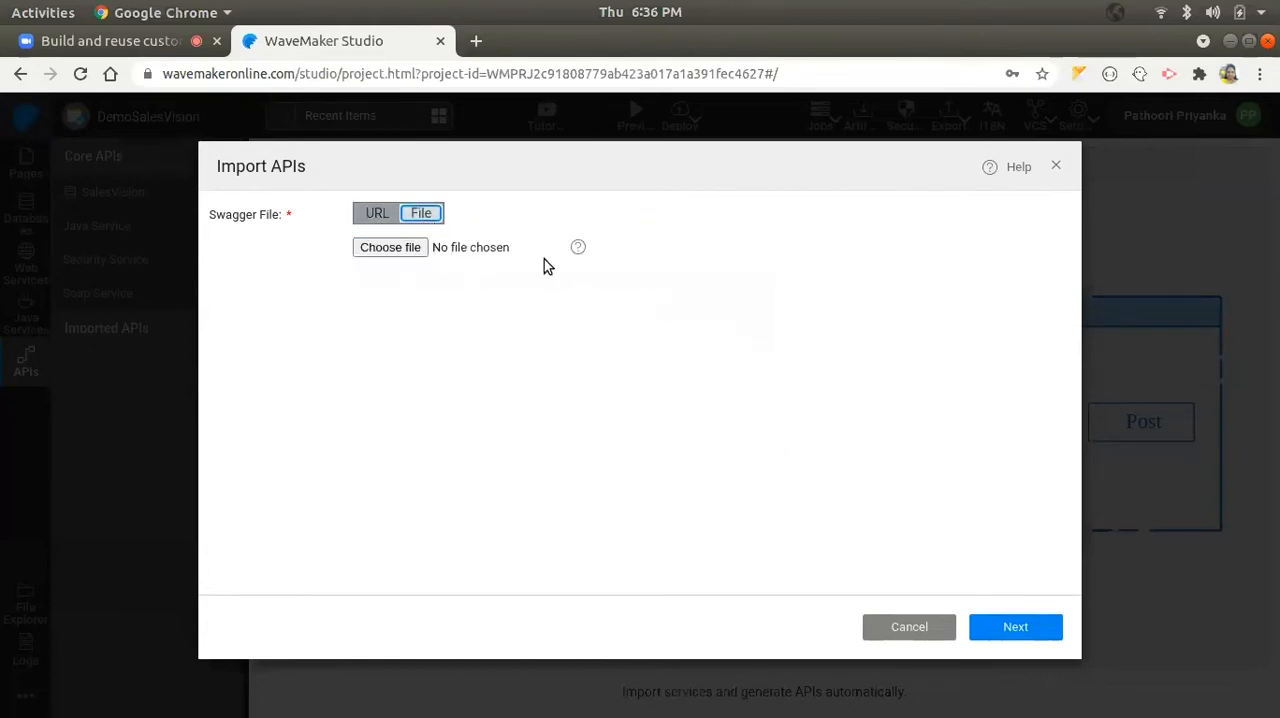
left_click(937, 629)
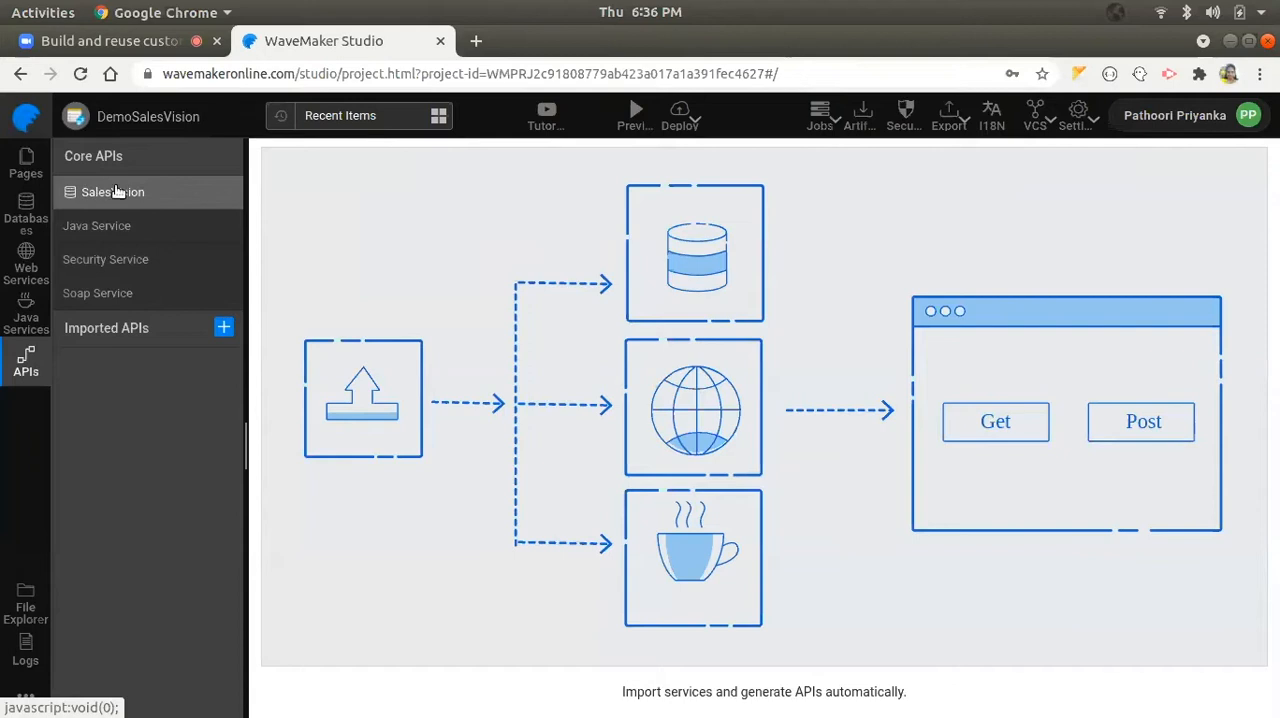
- Review the REST endpoints listed for the Badges entity in the SalesVision core API
left_click(171, 192)
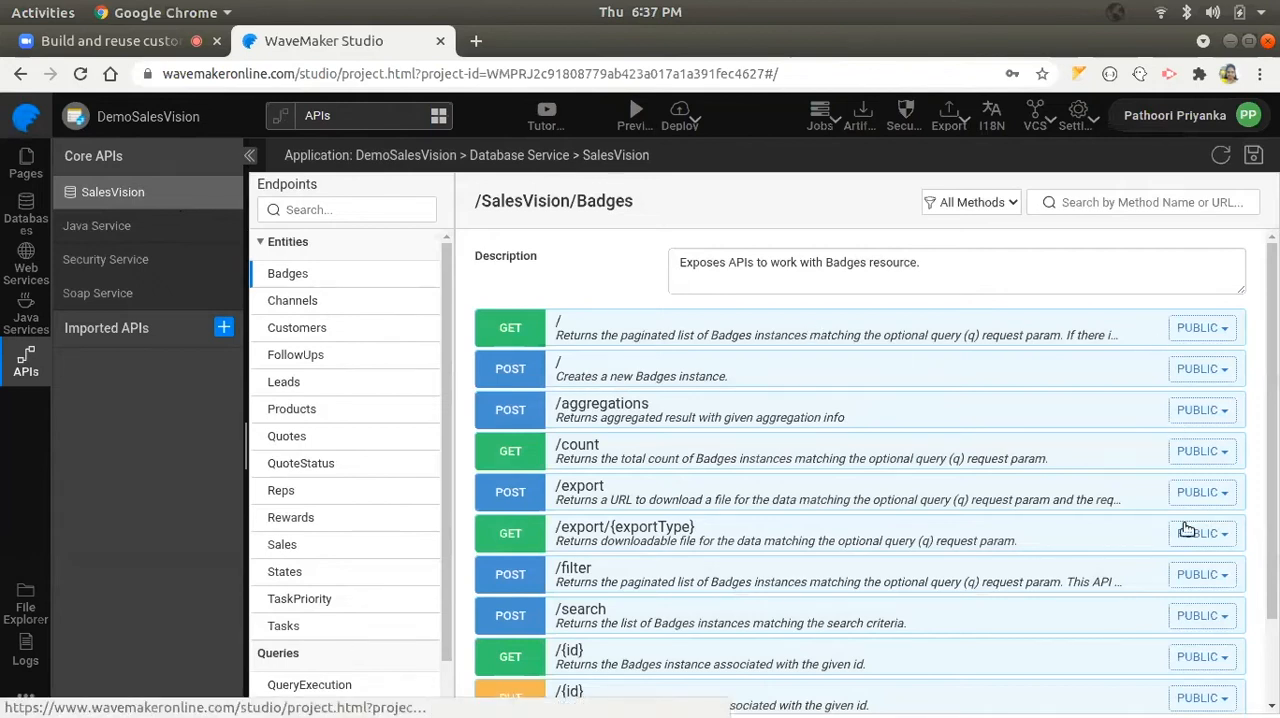
scroll(636, 512, "down", 1)
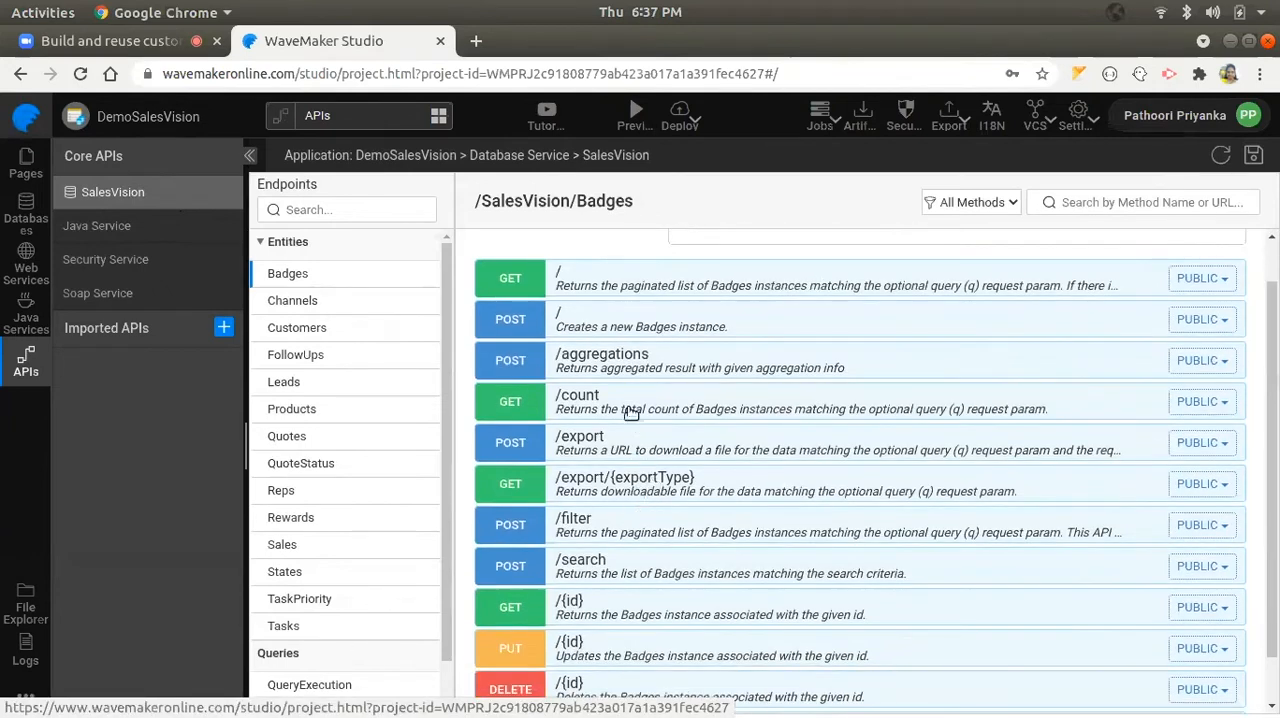
scroll(634, 458, "down", 1)
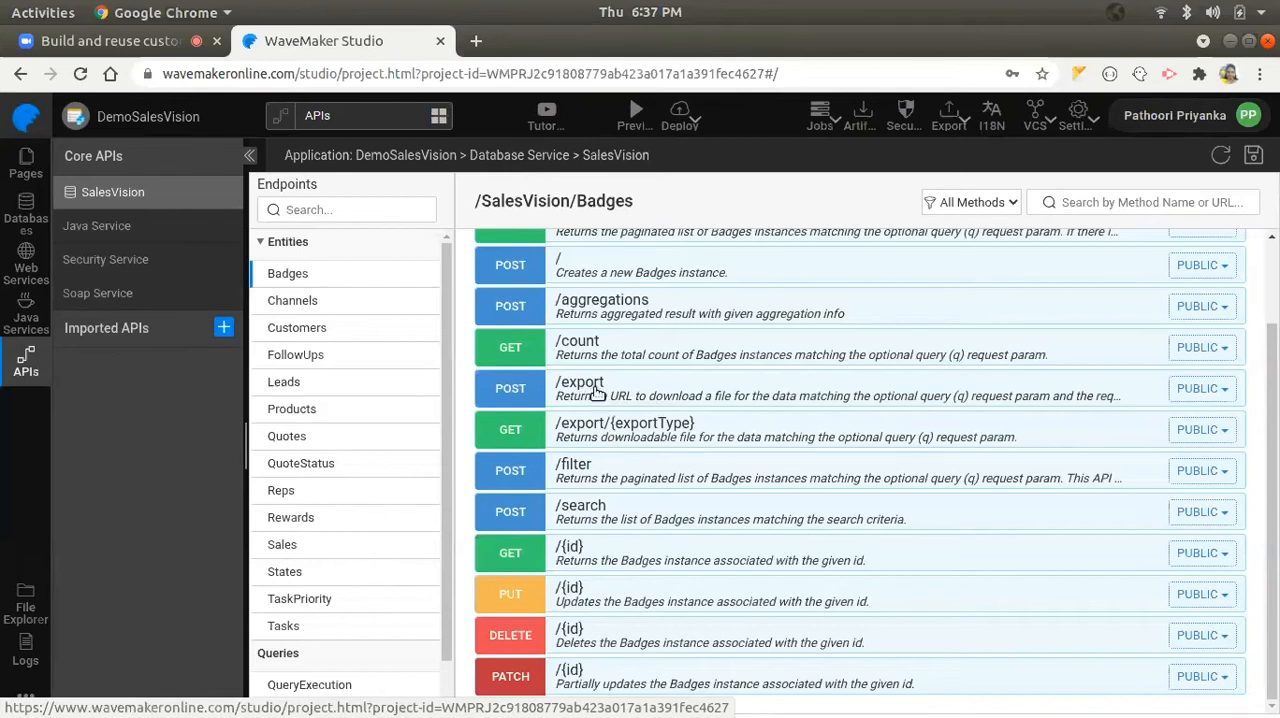
scroll(617, 400, "up", 2)
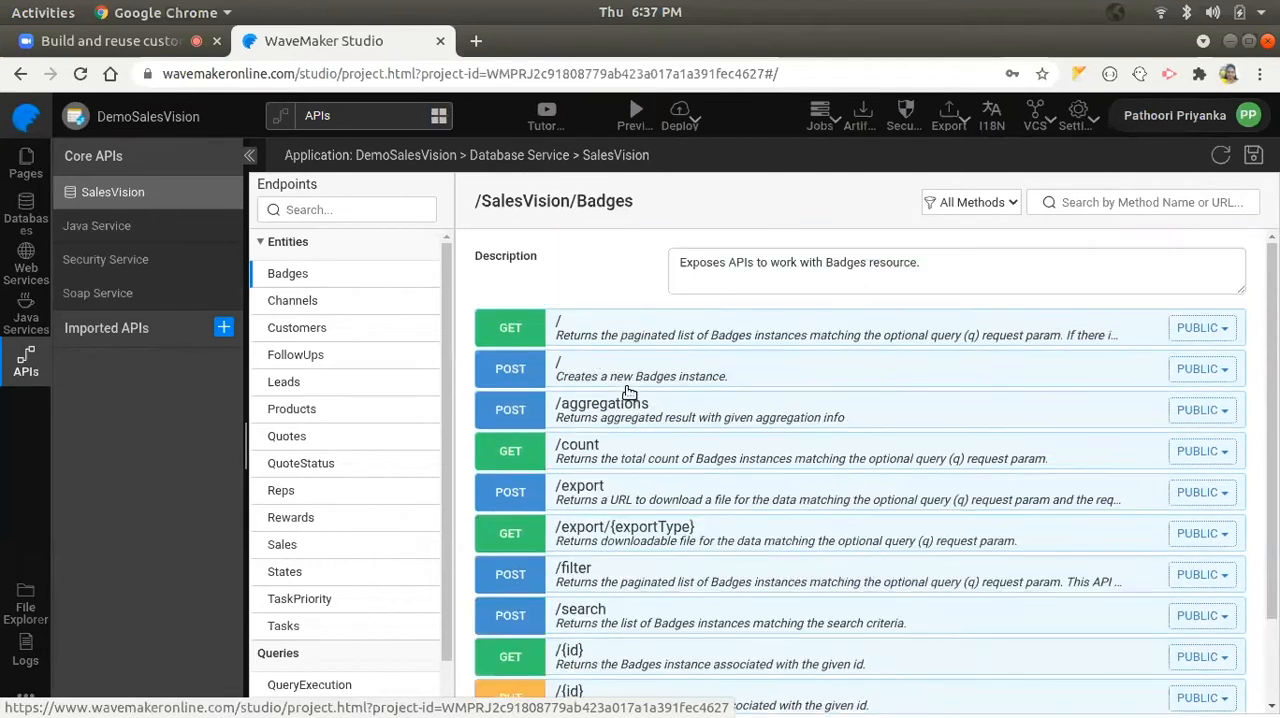
- Test the Badges GET / endpoint without any sample parameter values
left_click(577, 331)
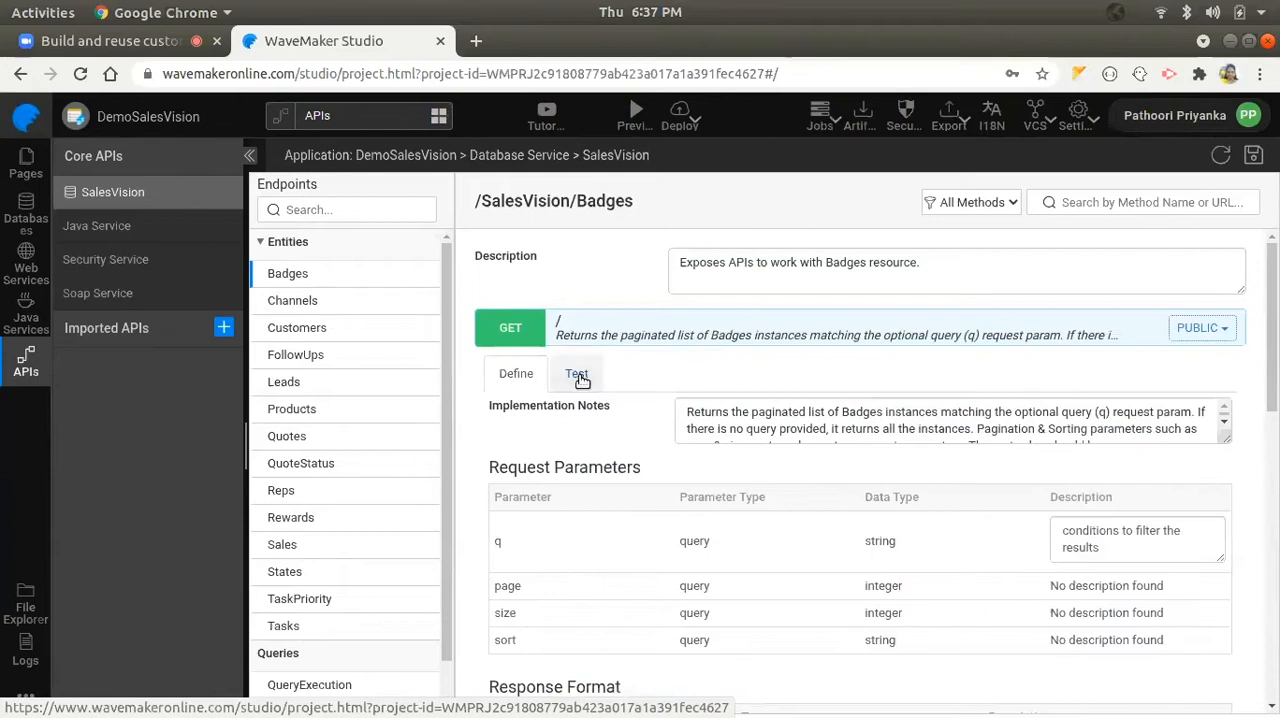
left_click(580, 378)
scroll(600, 481, "down", 1)
scroll(599, 478, "down", 2)
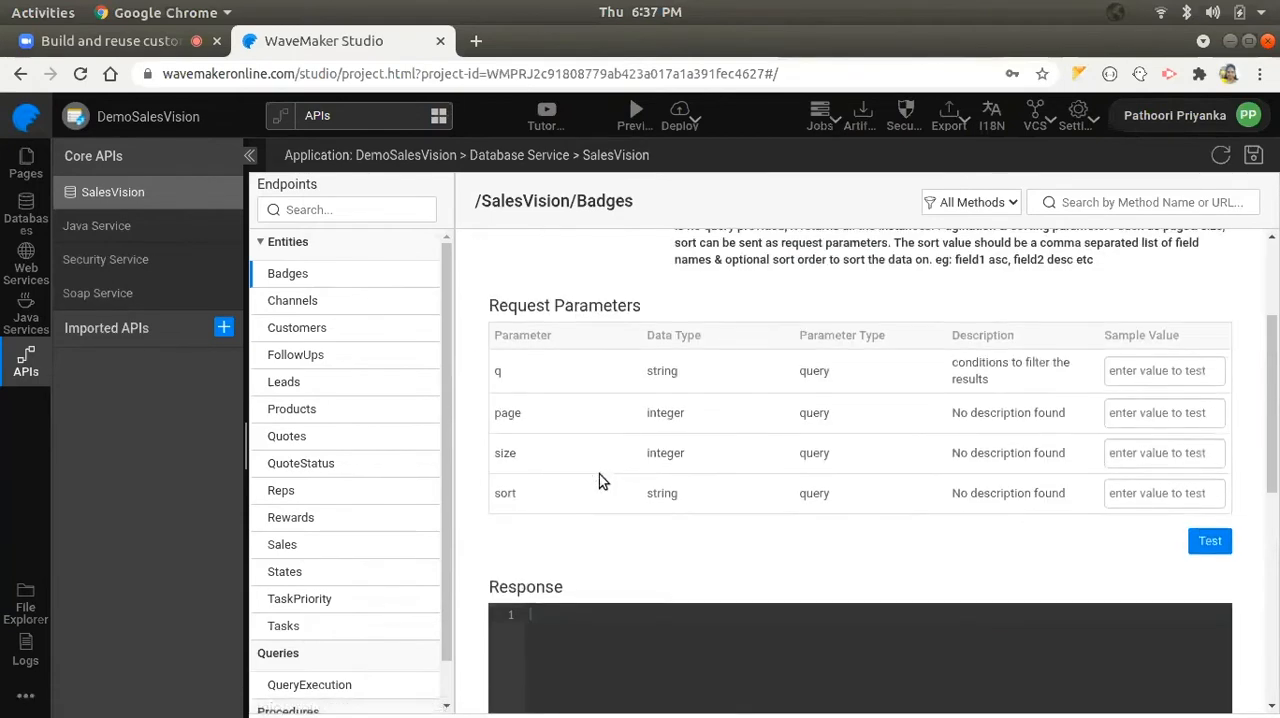
scroll(600, 480, "up", 3)
scroll(912, 478, "down", 3)
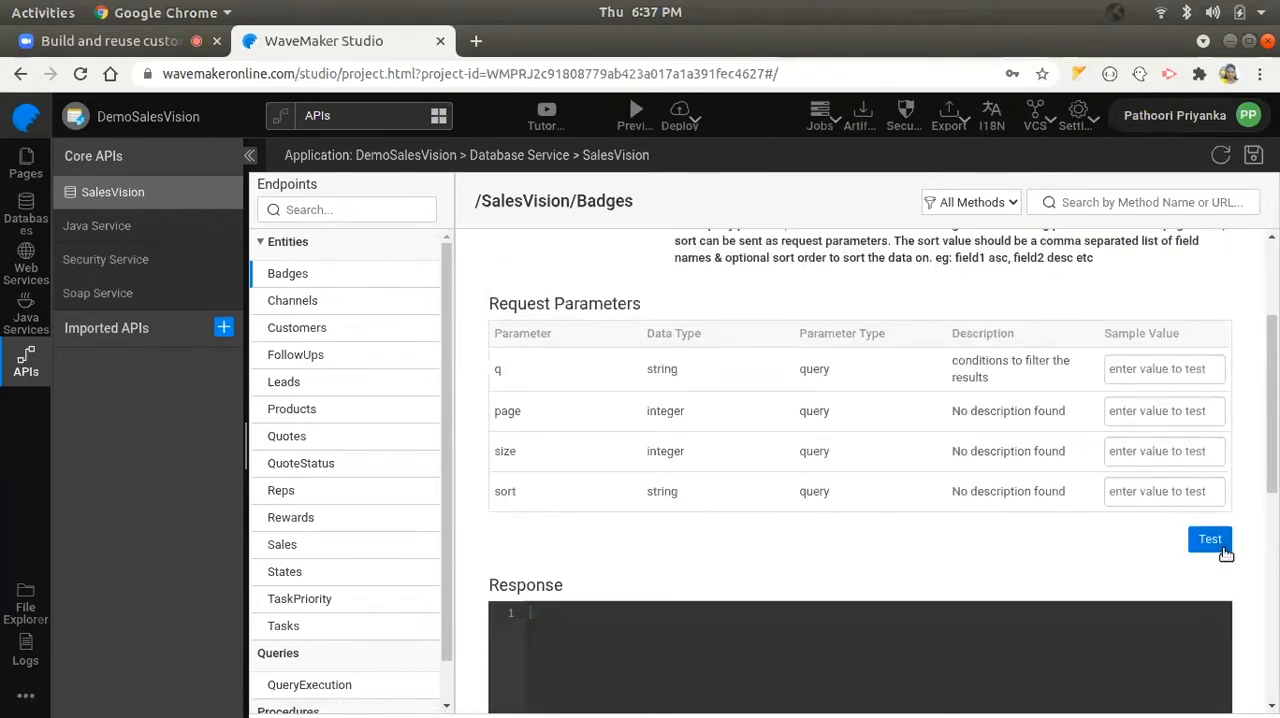
scroll(1100, 545, "down", 1)
left_click(1208, 490)
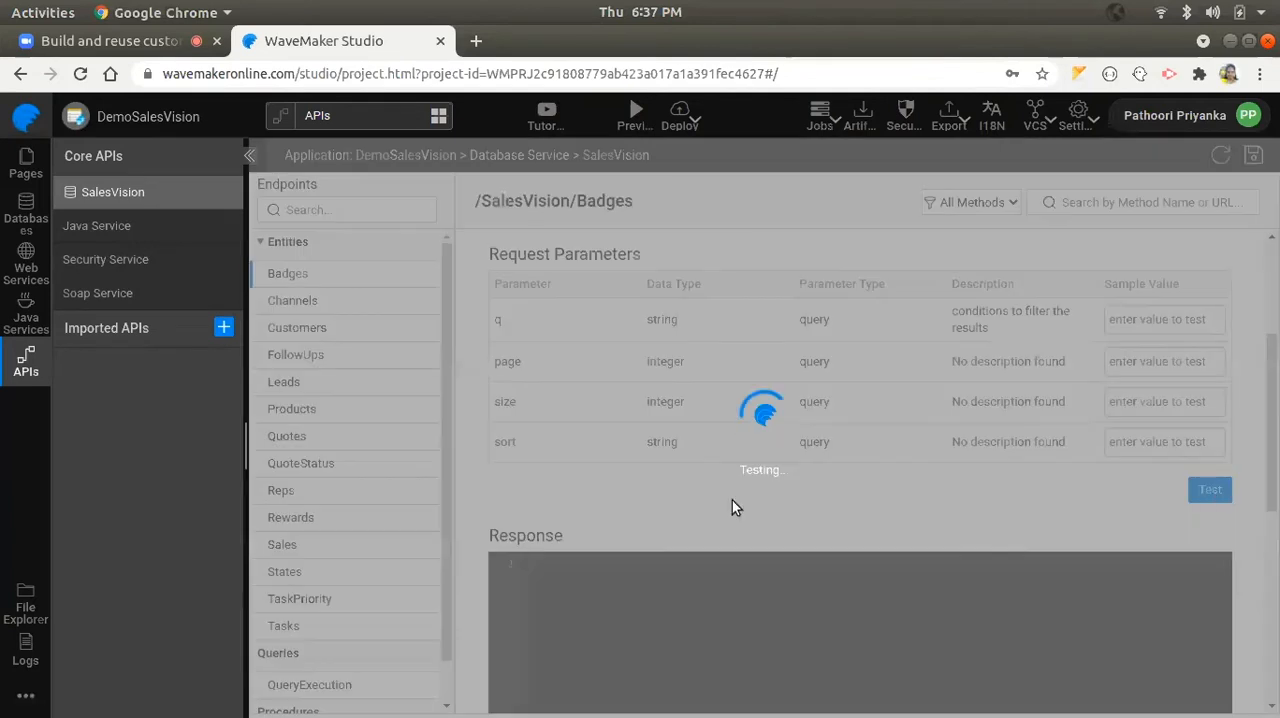
- Read through the JSON response returned by the Badges GET test
scroll(680, 594, "down", 2)
scroll(670, 610, "down", 1)
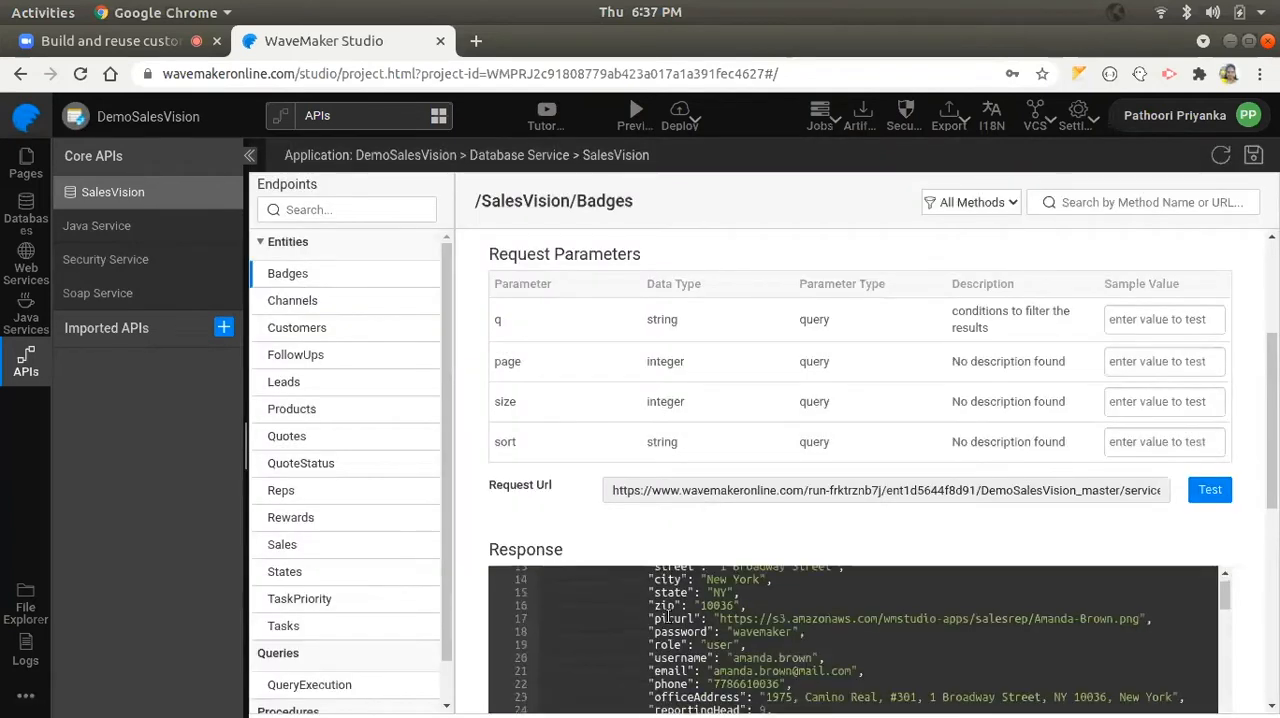
scroll(646, 600, "up", 1)
scroll(658, 514, "down", 3)
scroll(605, 474, "up", 2)
left_click_drag(616, 479, 684, 570)
left_click(688, 523)
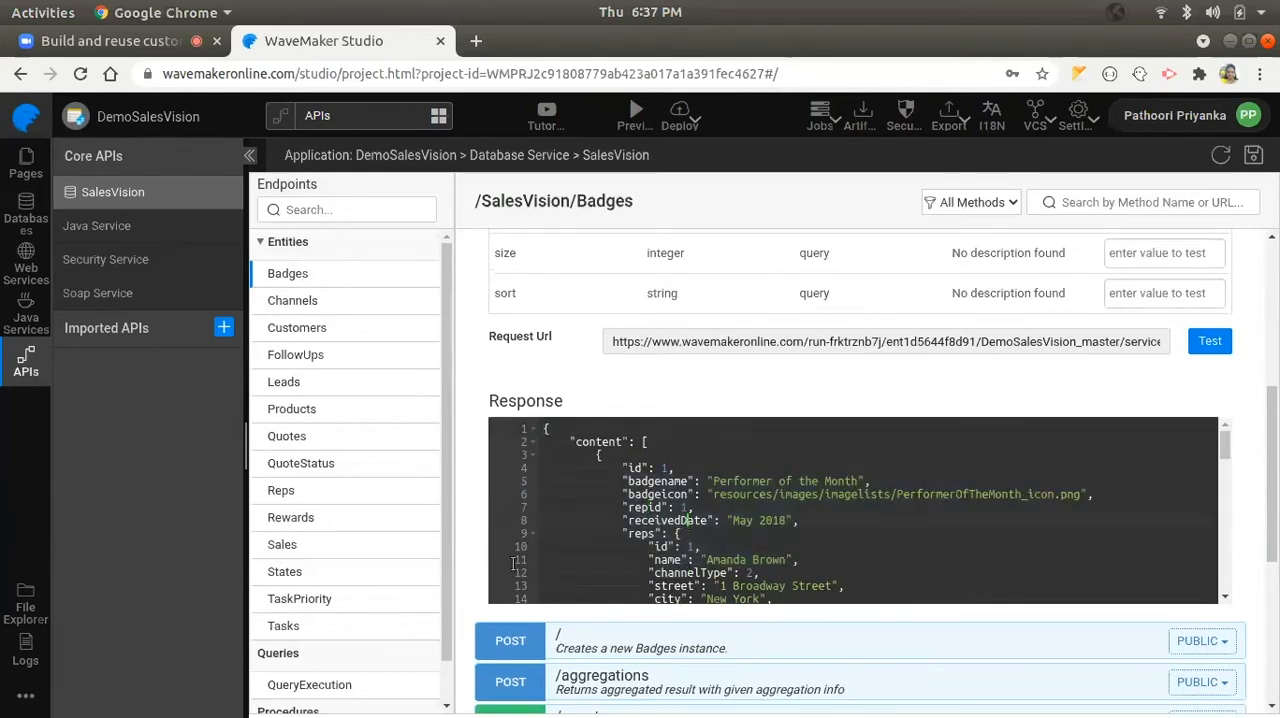
scroll(571, 393, "up", 4)
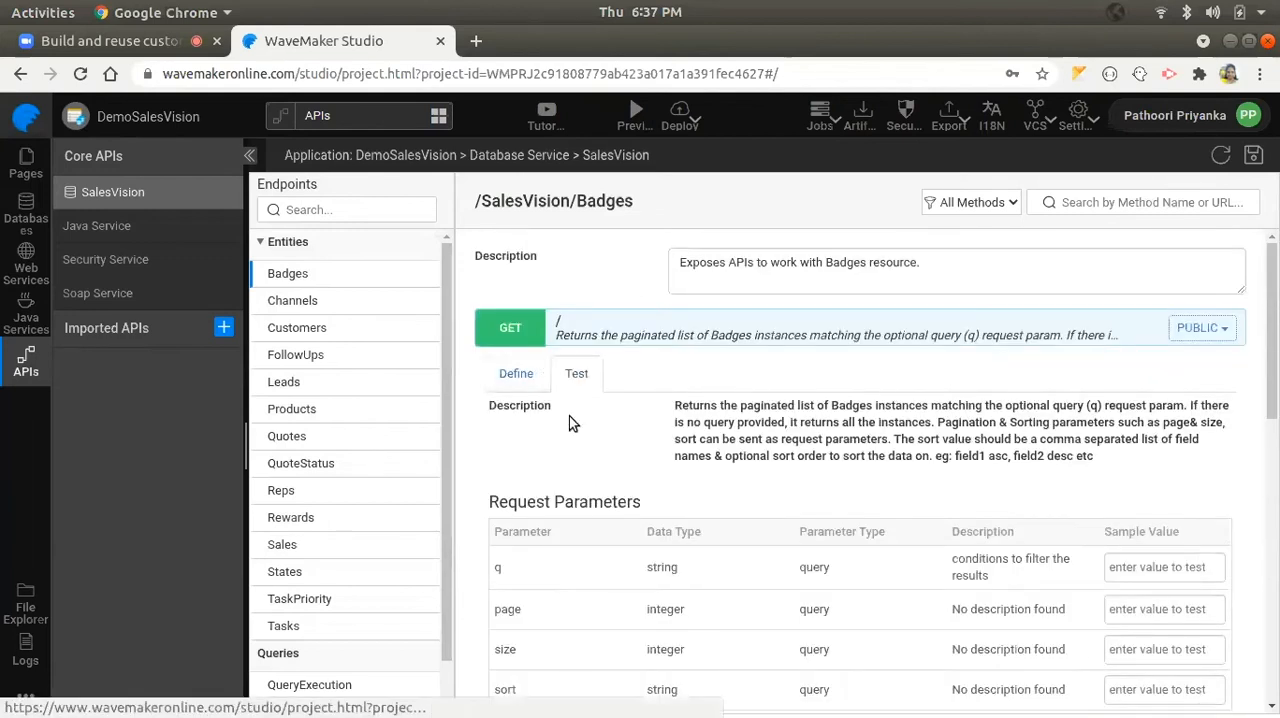
- On the Dashboard page, open the binding options for the Sales Trend chart's dataset value
left_click(26, 163)
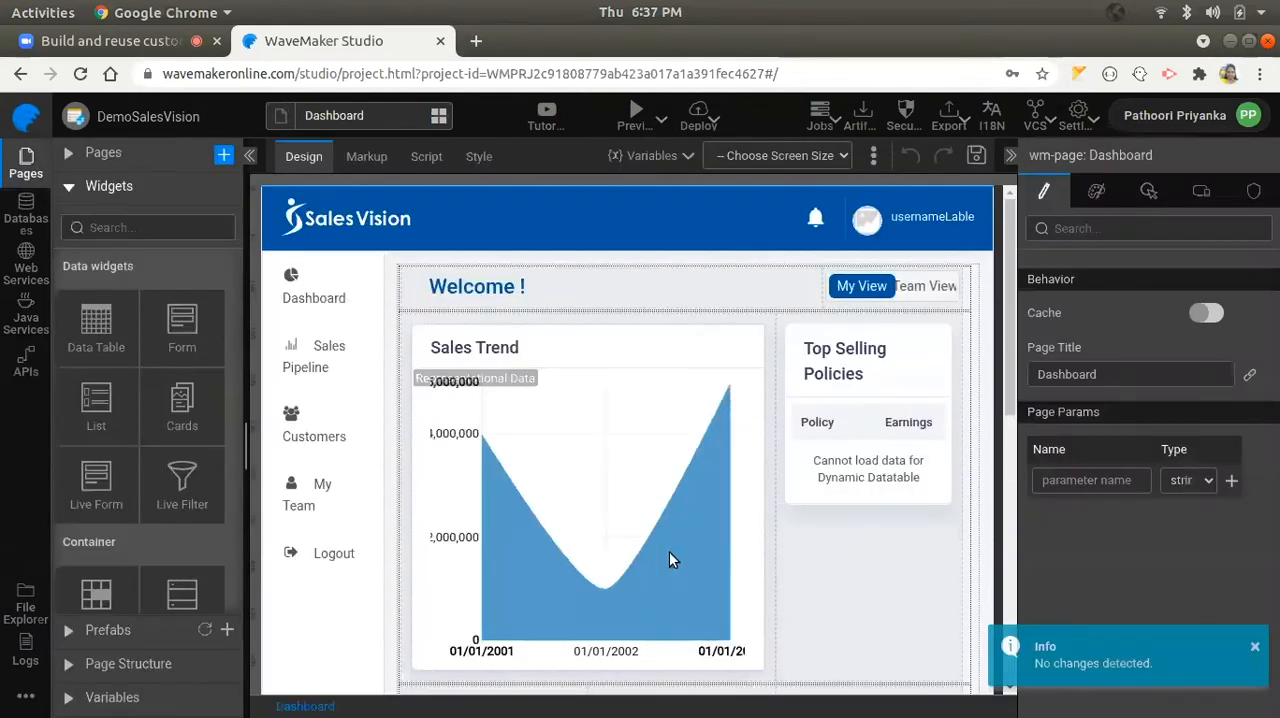
left_click(538, 369)
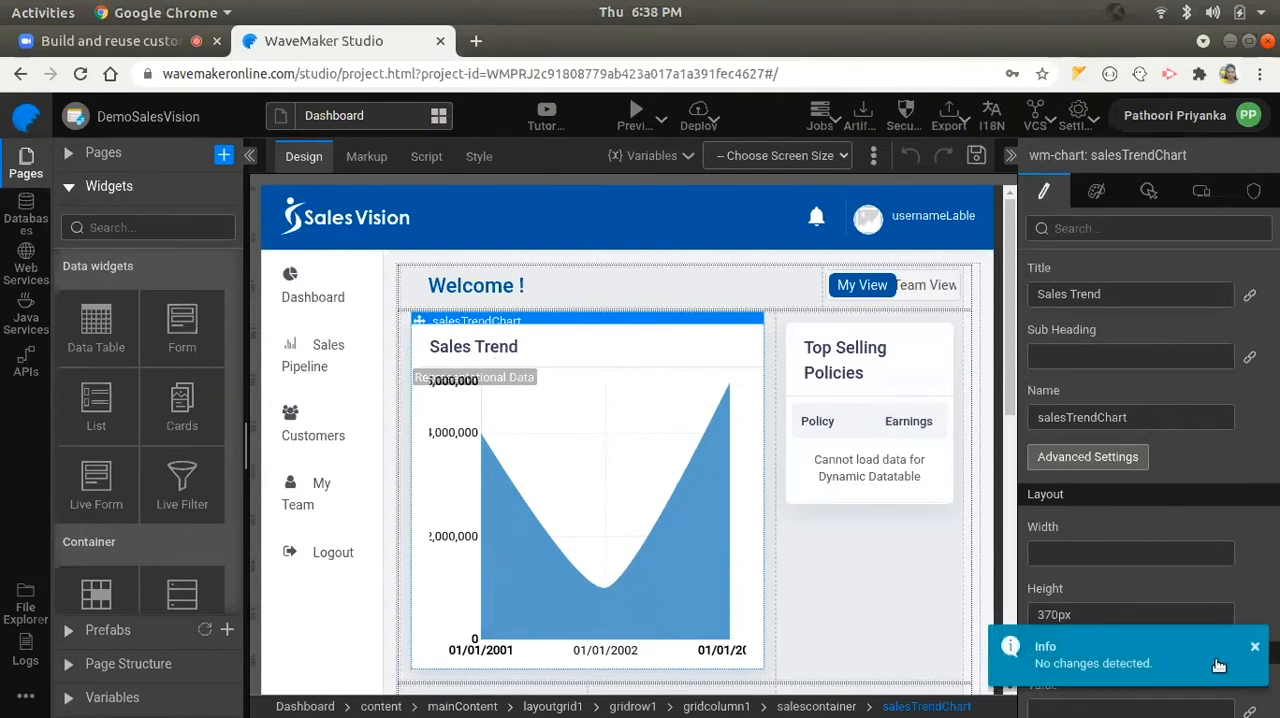
scroll(1100, 520, "down", 3)
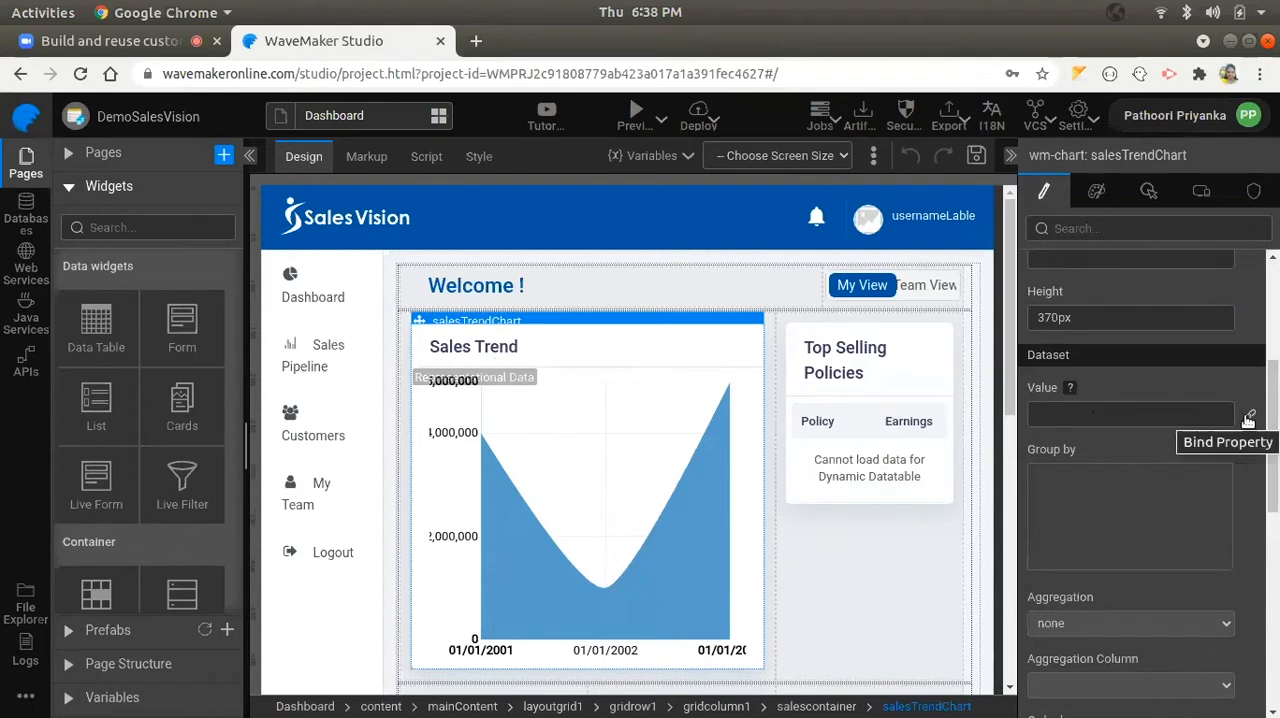
left_click(1250, 416)
- Create a page-owned Database CRUD variable named SalesData that reads the Sales table of the SalesVision database
left_click(247, 333)
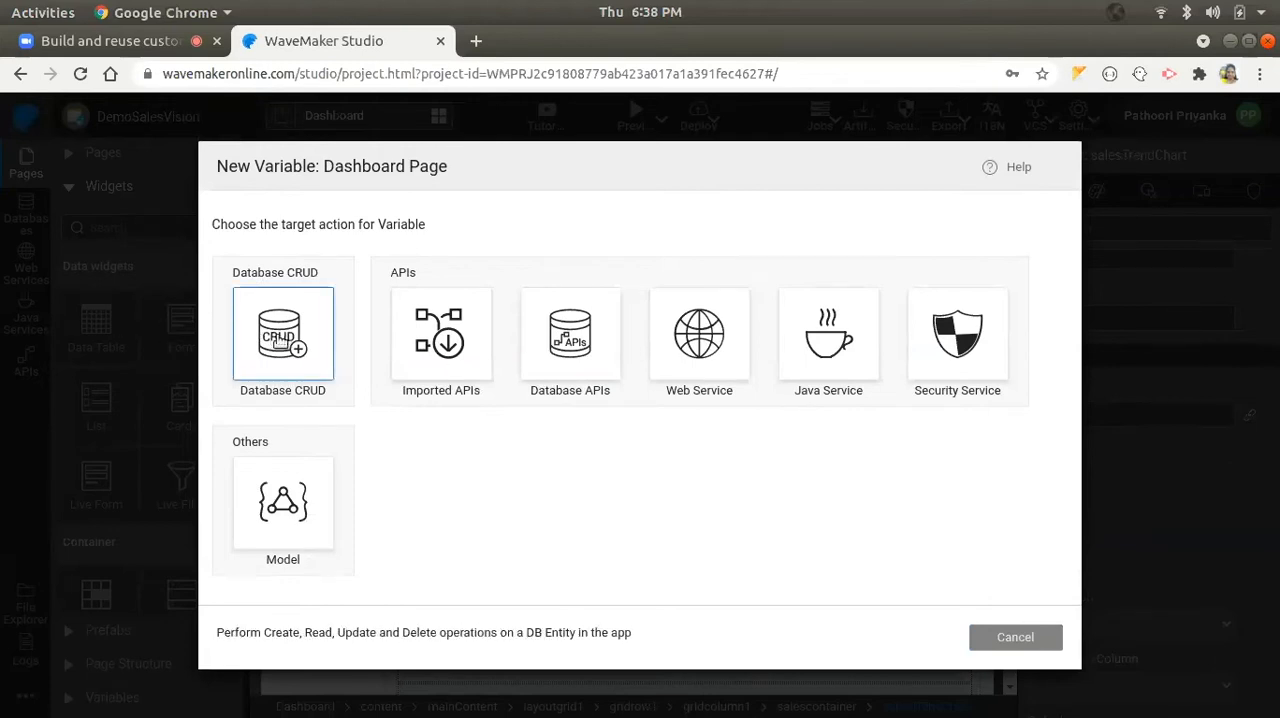
left_click(280, 342)
left_click(491, 237)
left_click(491, 263)
left_click(493, 279)
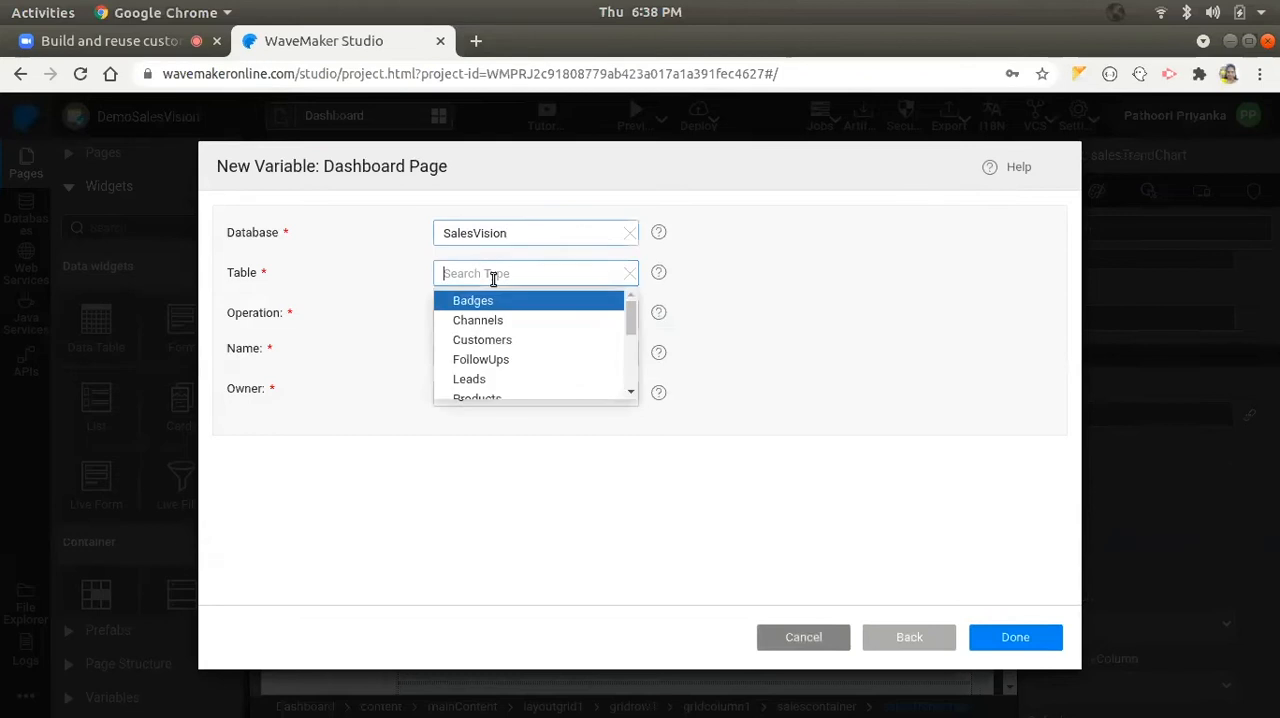
type("sa")
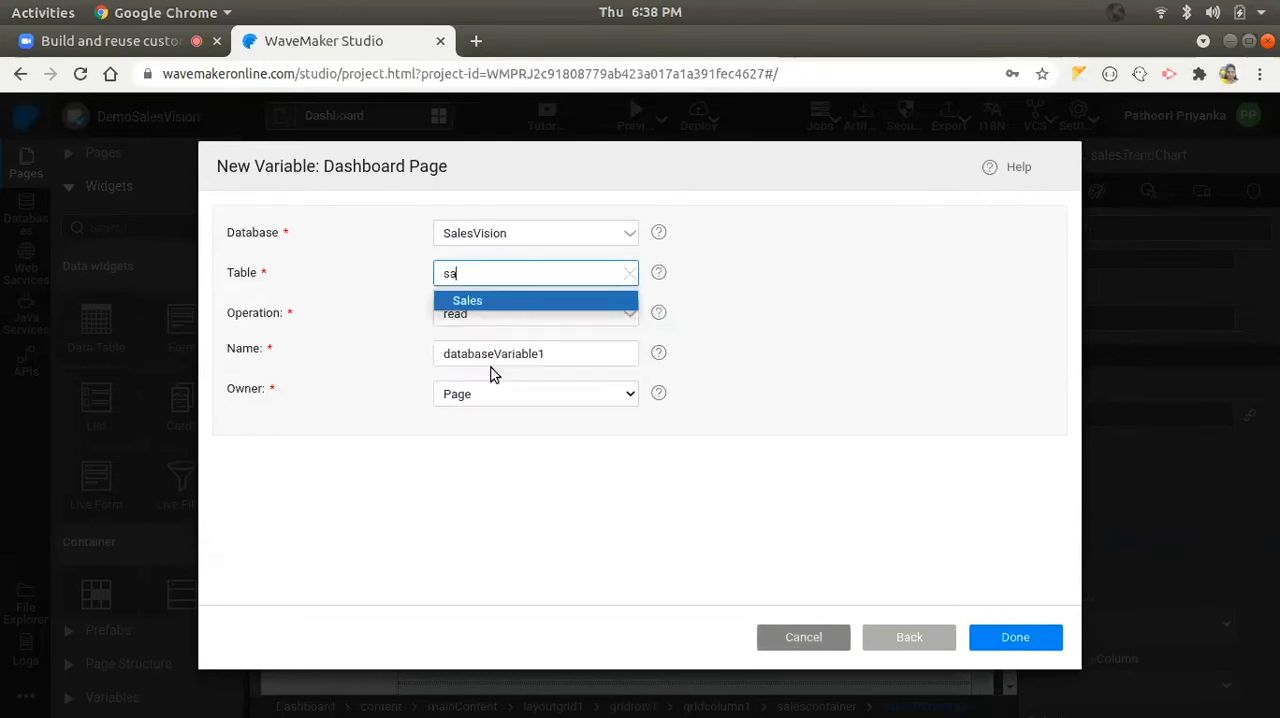
left_click(460, 296)
double_click(501, 352)
type("S")
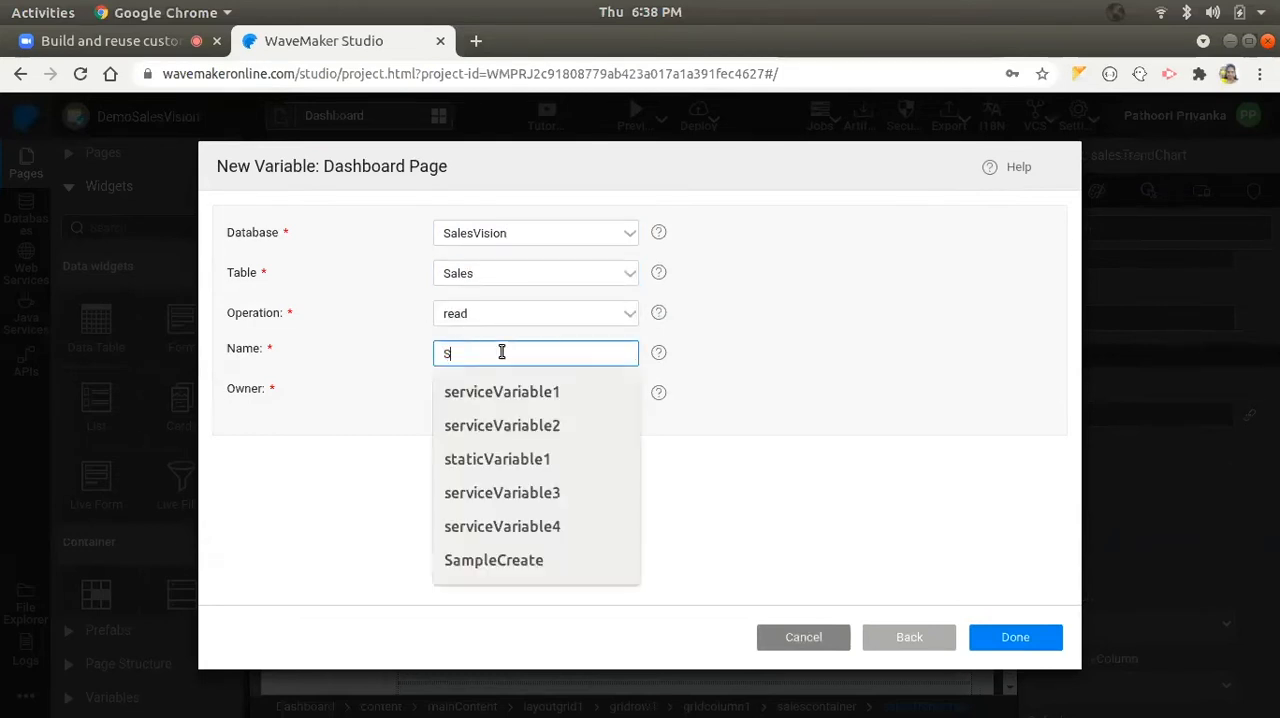
type("alesData")
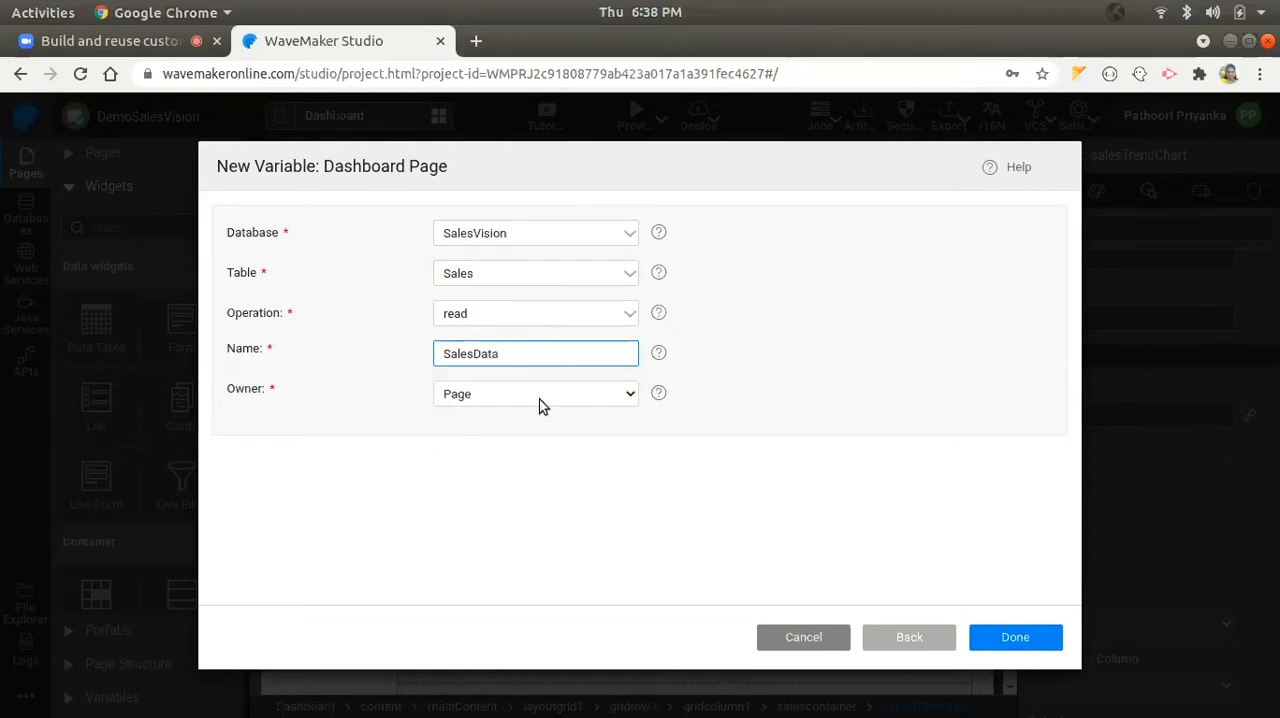
left_click(1005, 635)
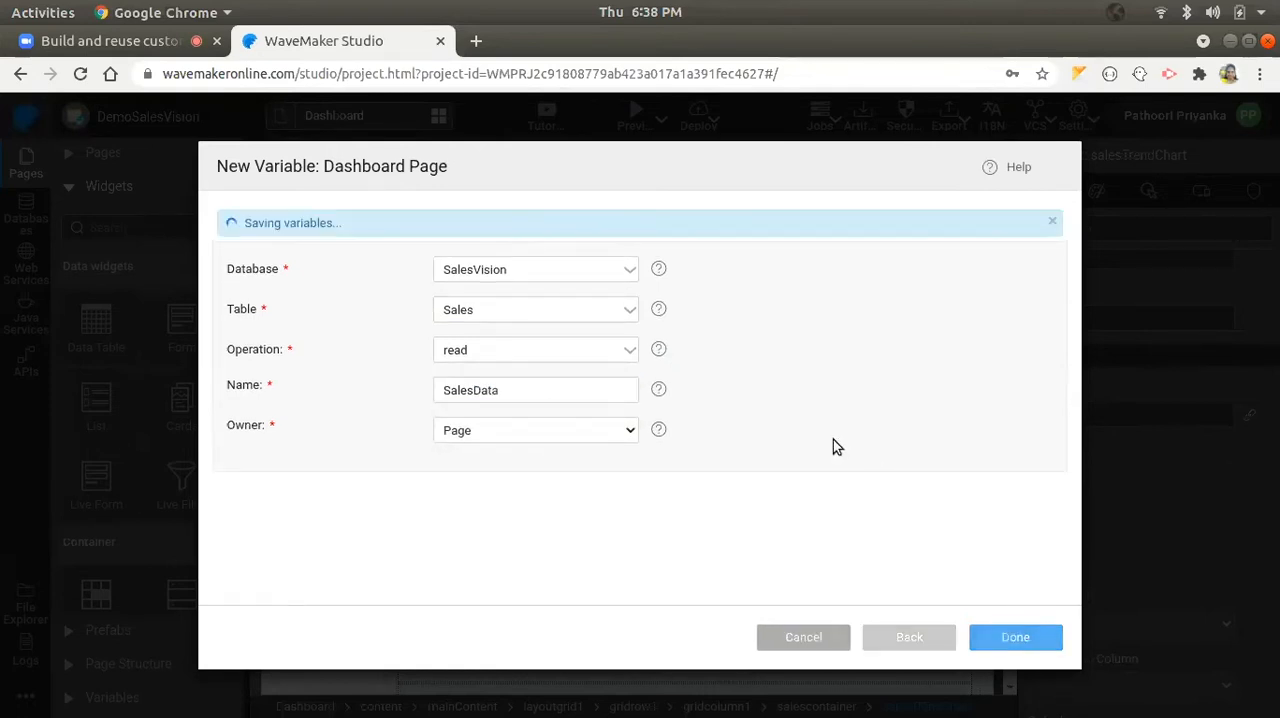
- Bind the Sales Trend chart's dataset to the dataSet list of the SalesData variable
left_click(265, 356)
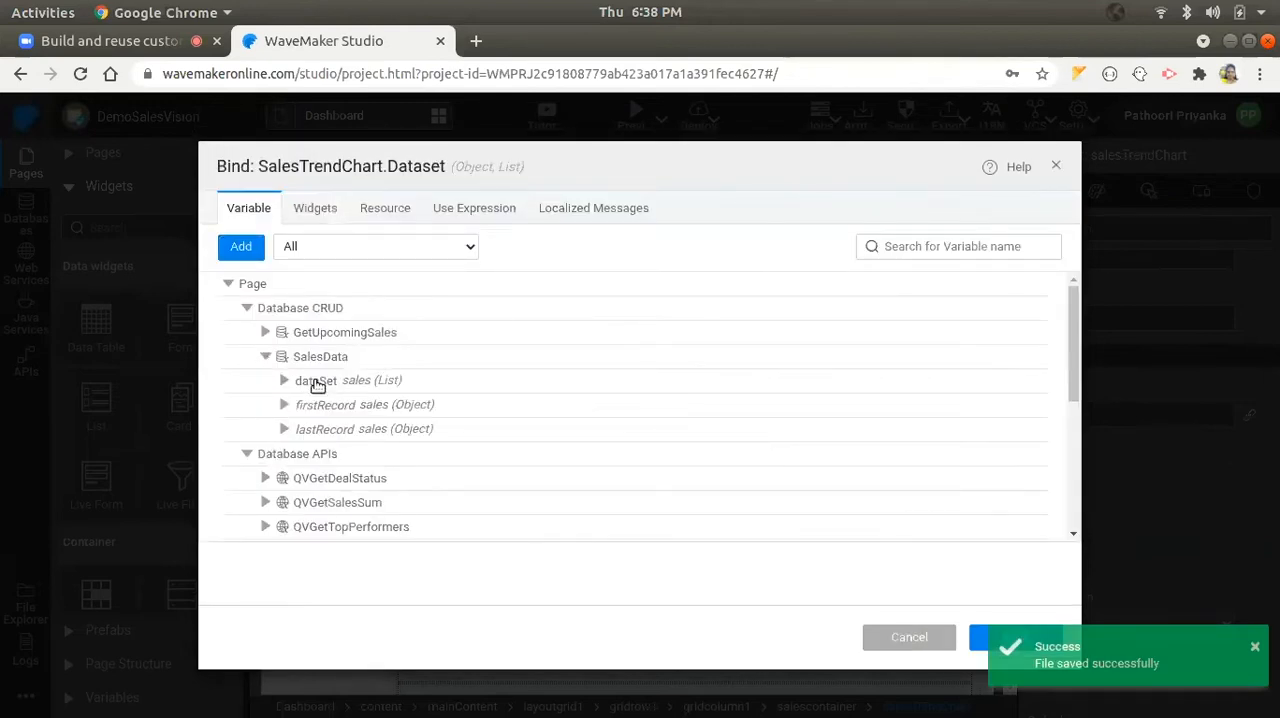
left_click(318, 383)
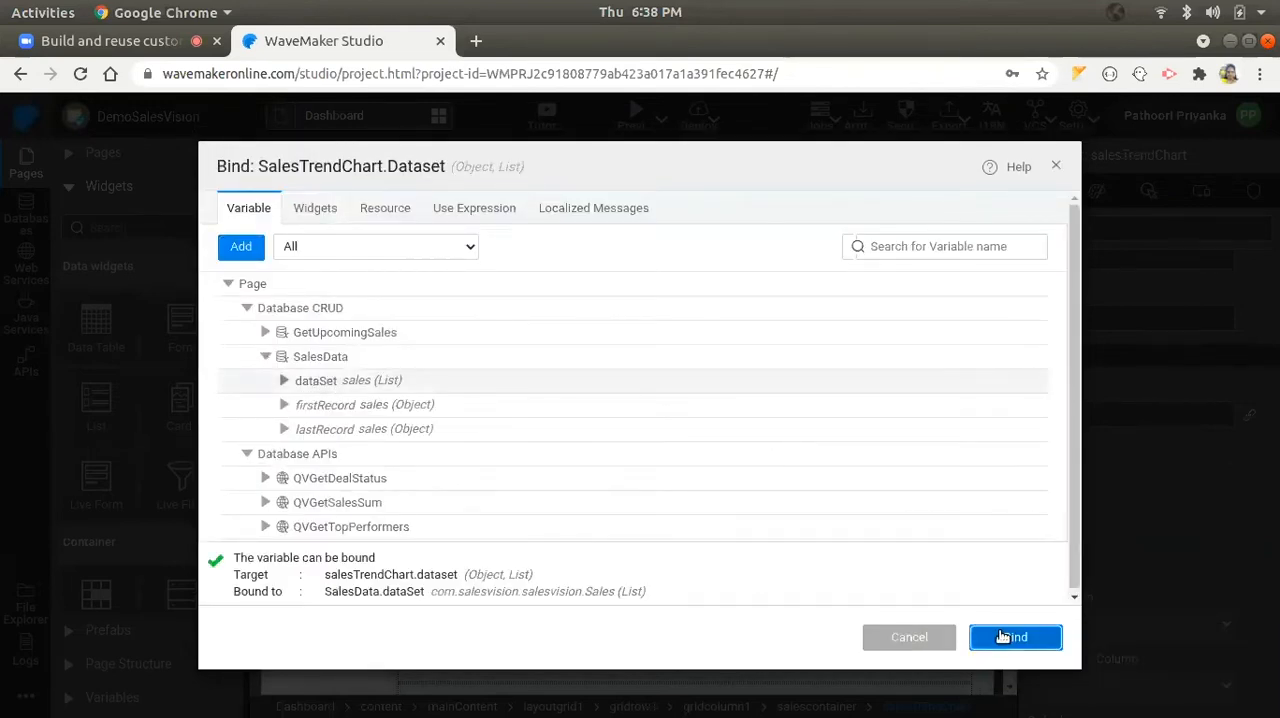
left_click(1004, 636)
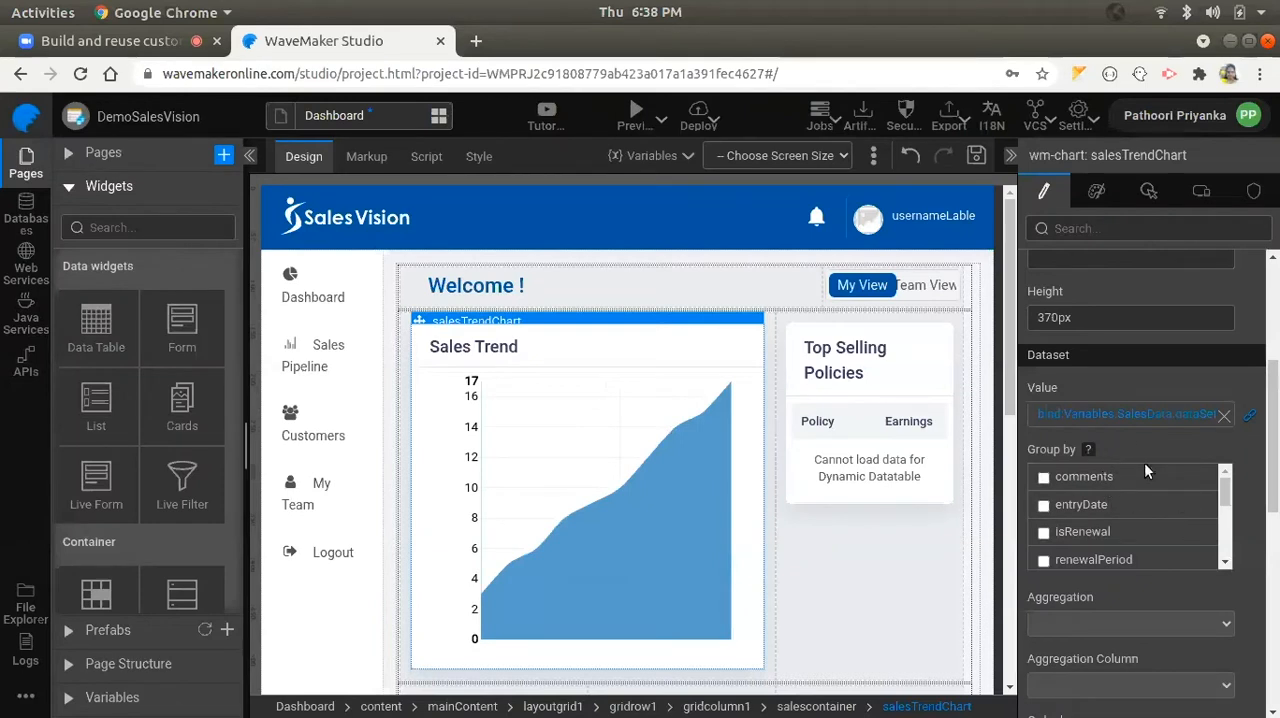
- Group the Sales Trend chart's data by entryDate
scroll(1142, 505, "down", 2)
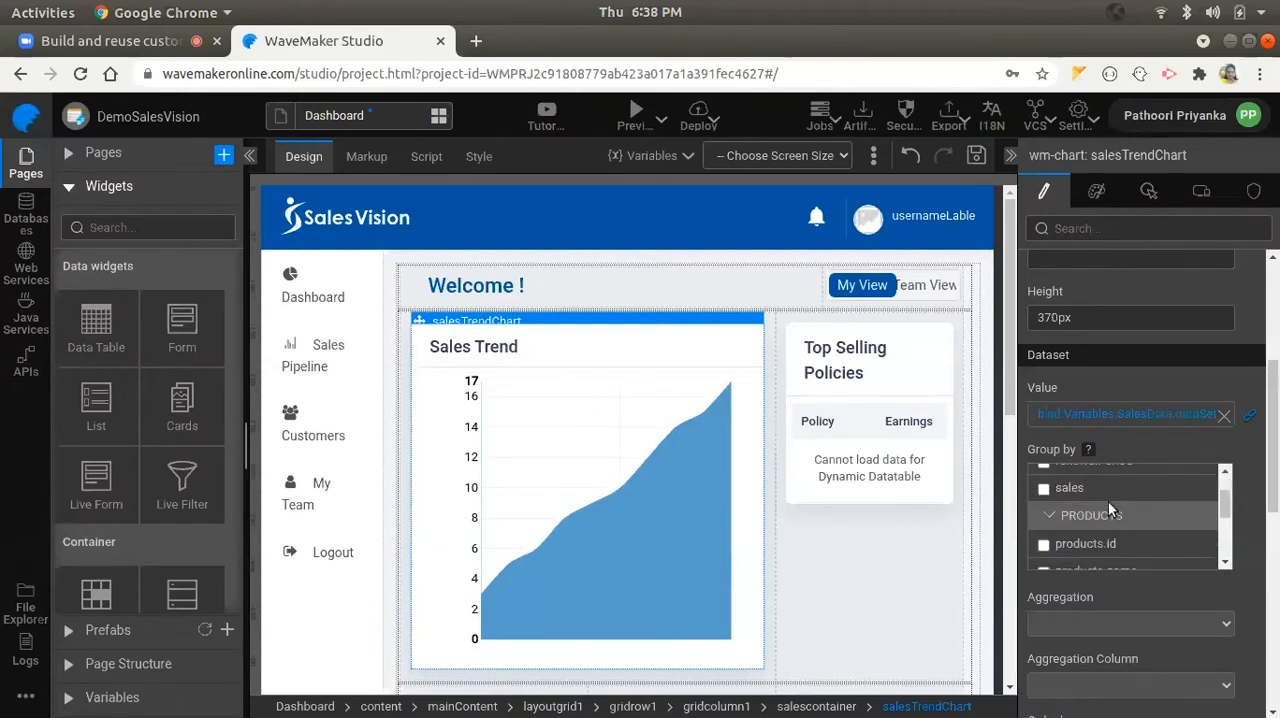
scroll(1108, 505, "up", 2)
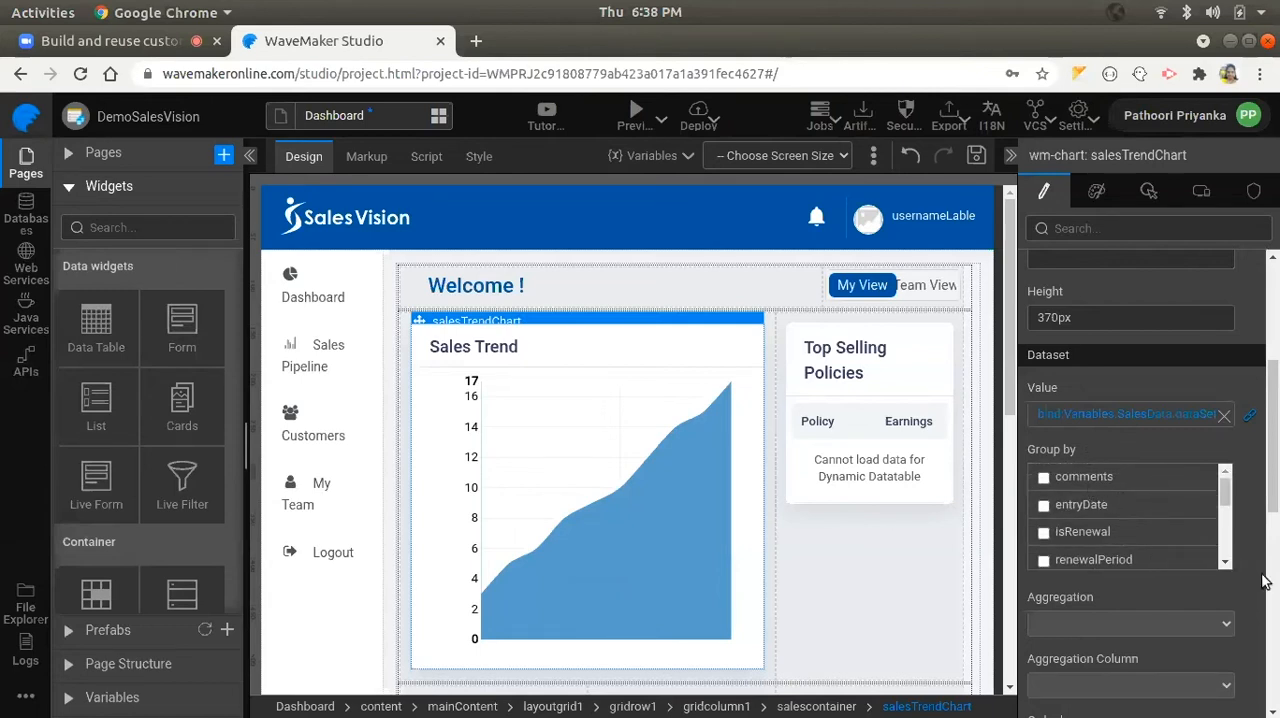
scroll(1243, 540, "down", 2)
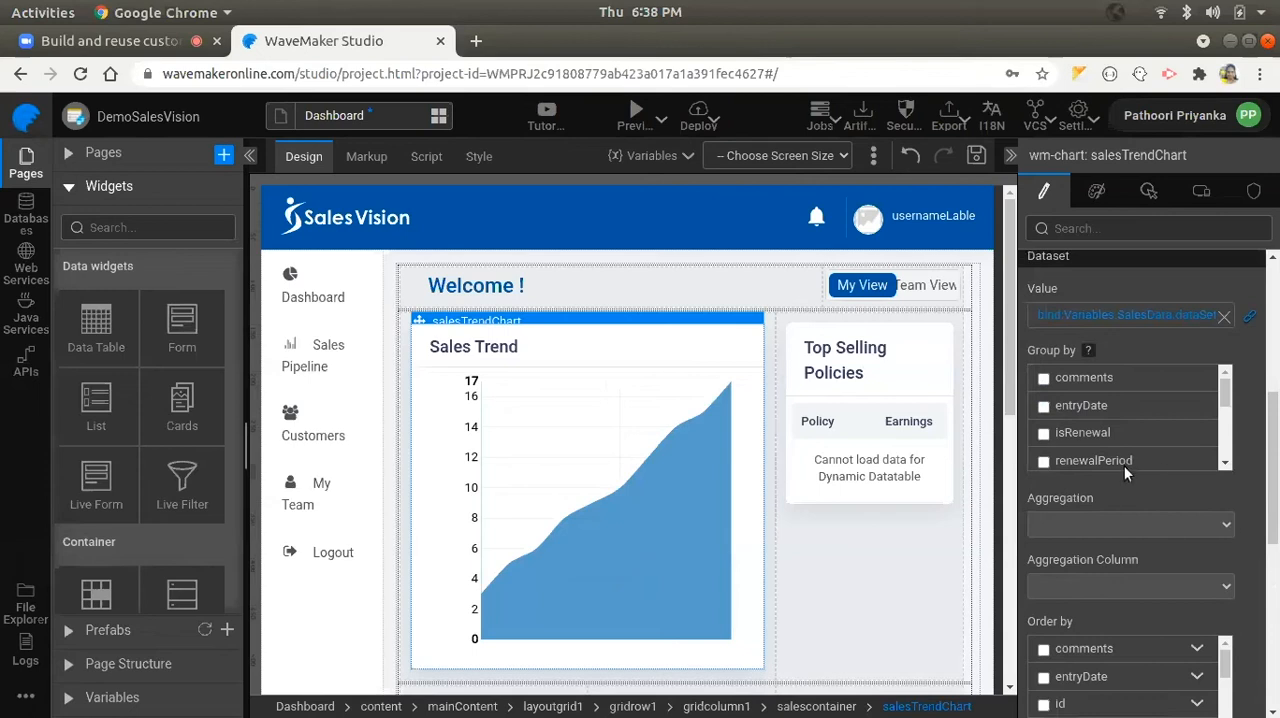
left_click(1044, 407)
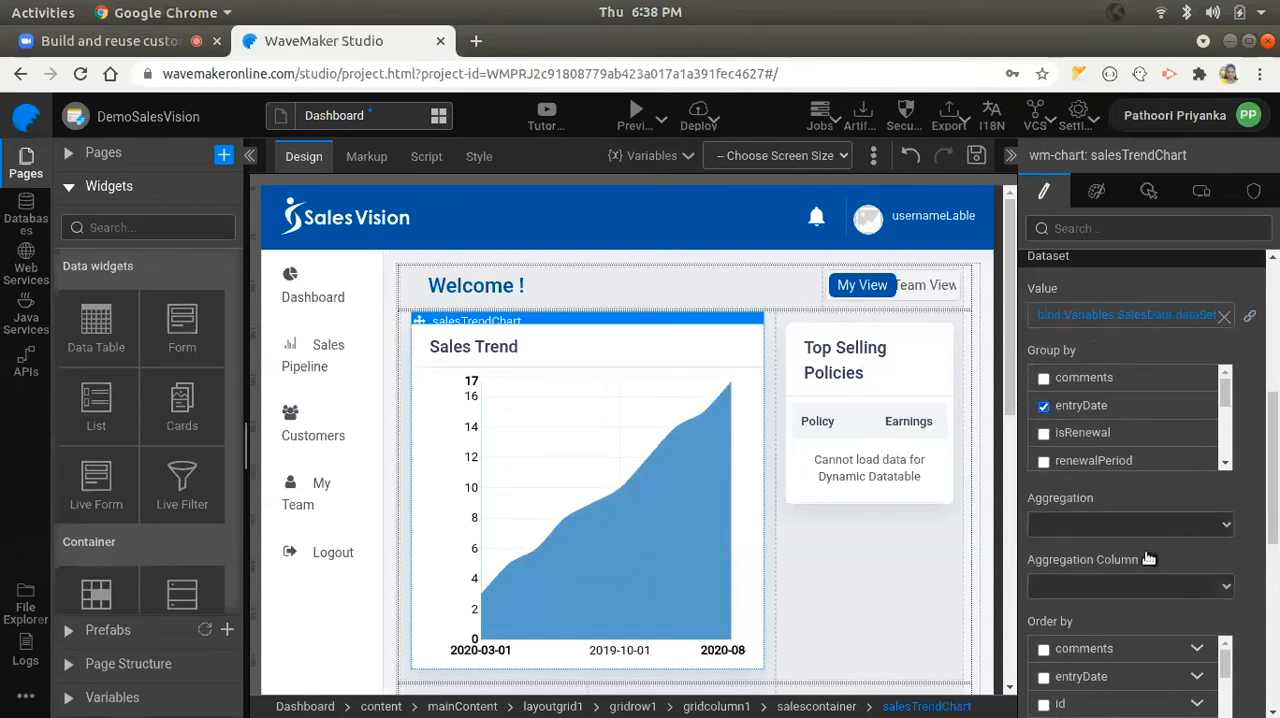
- Set the Sales Trend chart's aggregation to sum on the sales column, and save the Dashboard page
scroll(1128, 550, "down", 3)
left_click(1070, 385)
left_click(1078, 489)
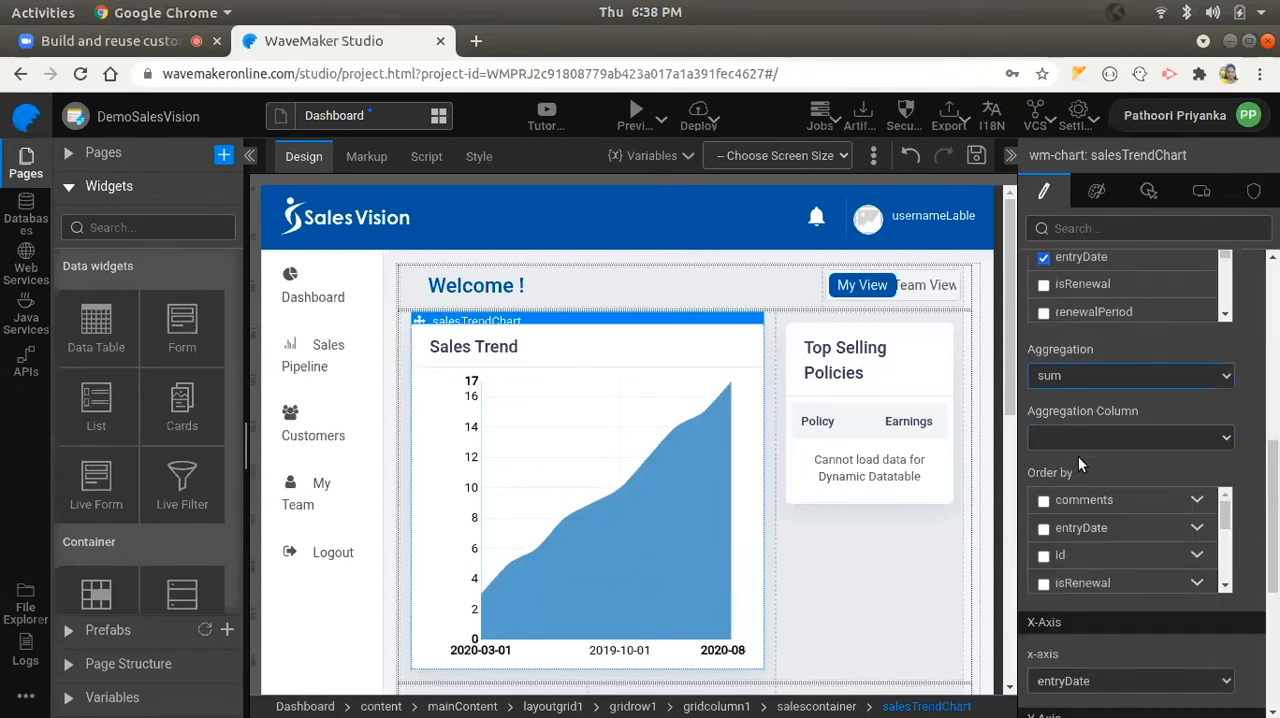
left_click(1072, 435)
left_click(1084, 612)
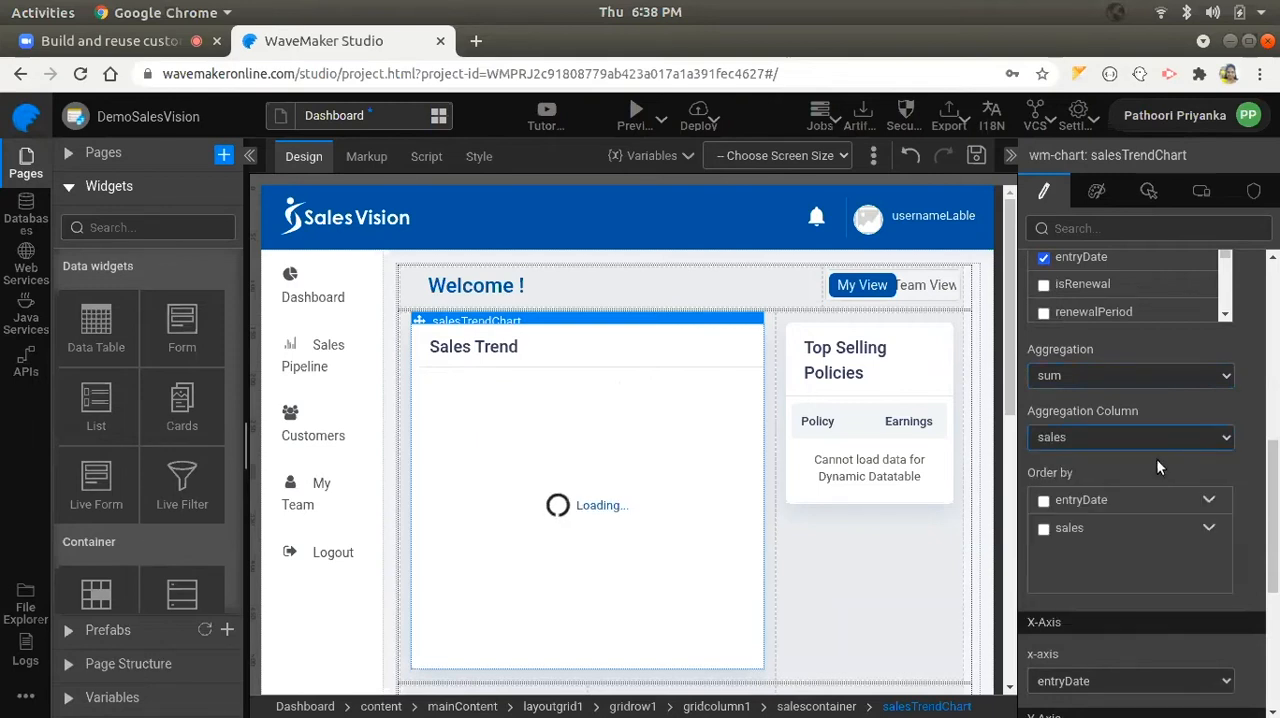
left_click(978, 160)
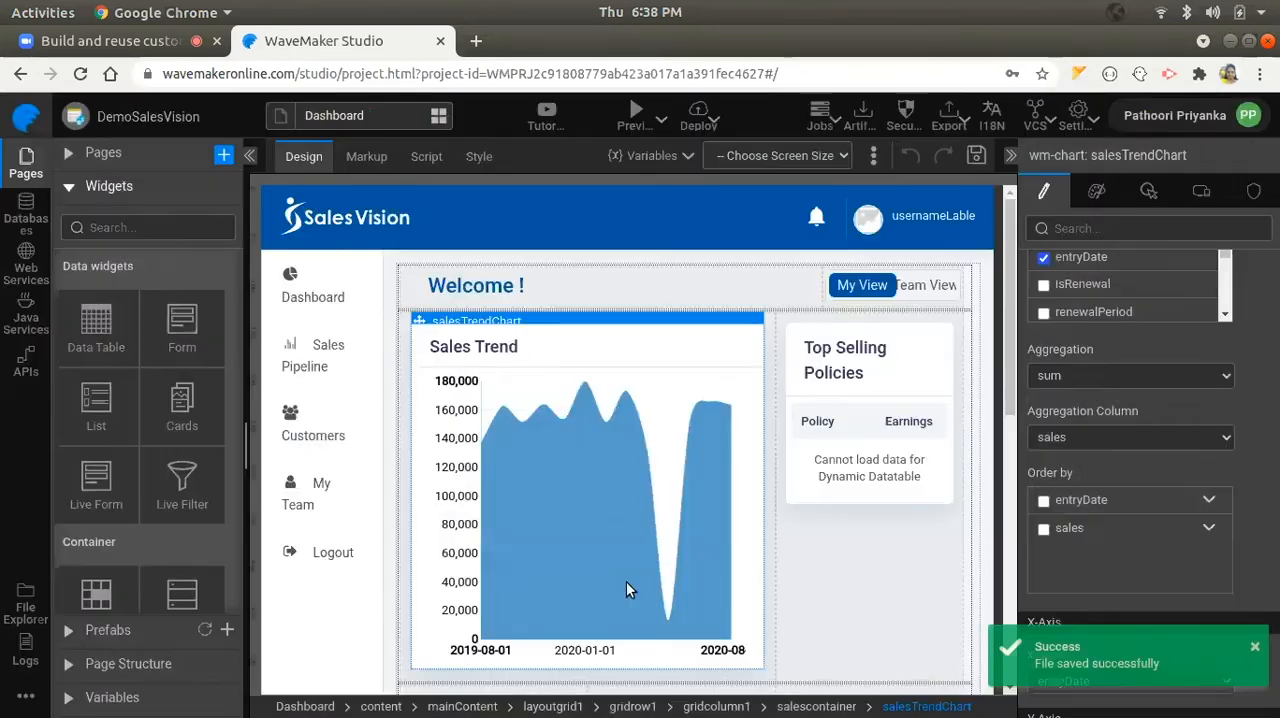
scroll(625, 579, "down", 1)
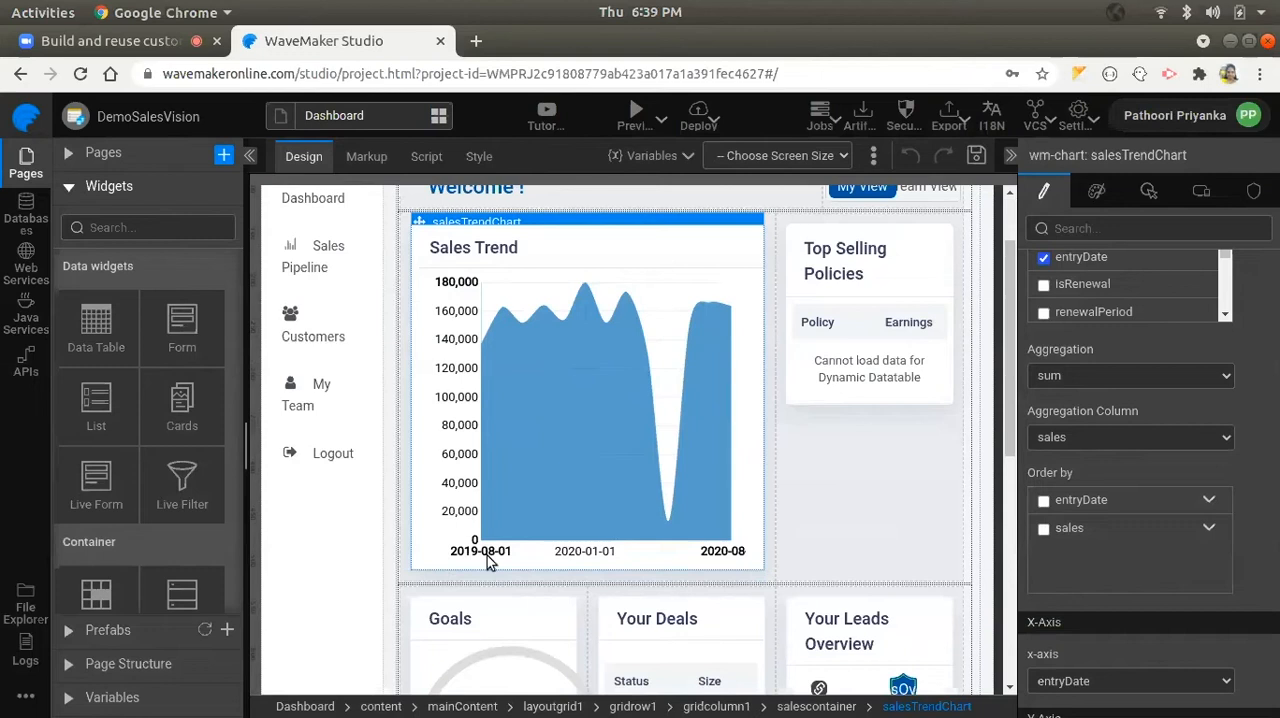
- Set the Sales Trend chart's x-axis date format to abbreviated month name in its advanced settings and save them
scroll(487, 561, "down", 1)
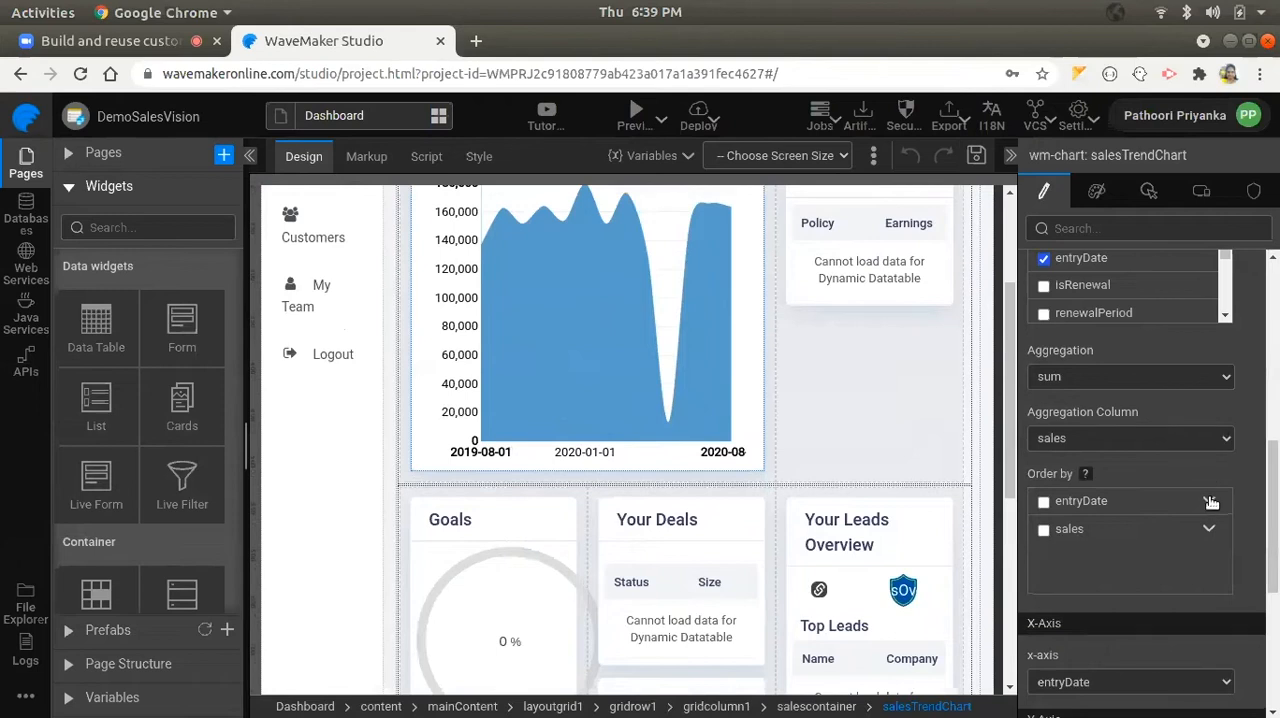
scroll(1183, 477, "up", 2)
scroll(1178, 468, "up", 3)
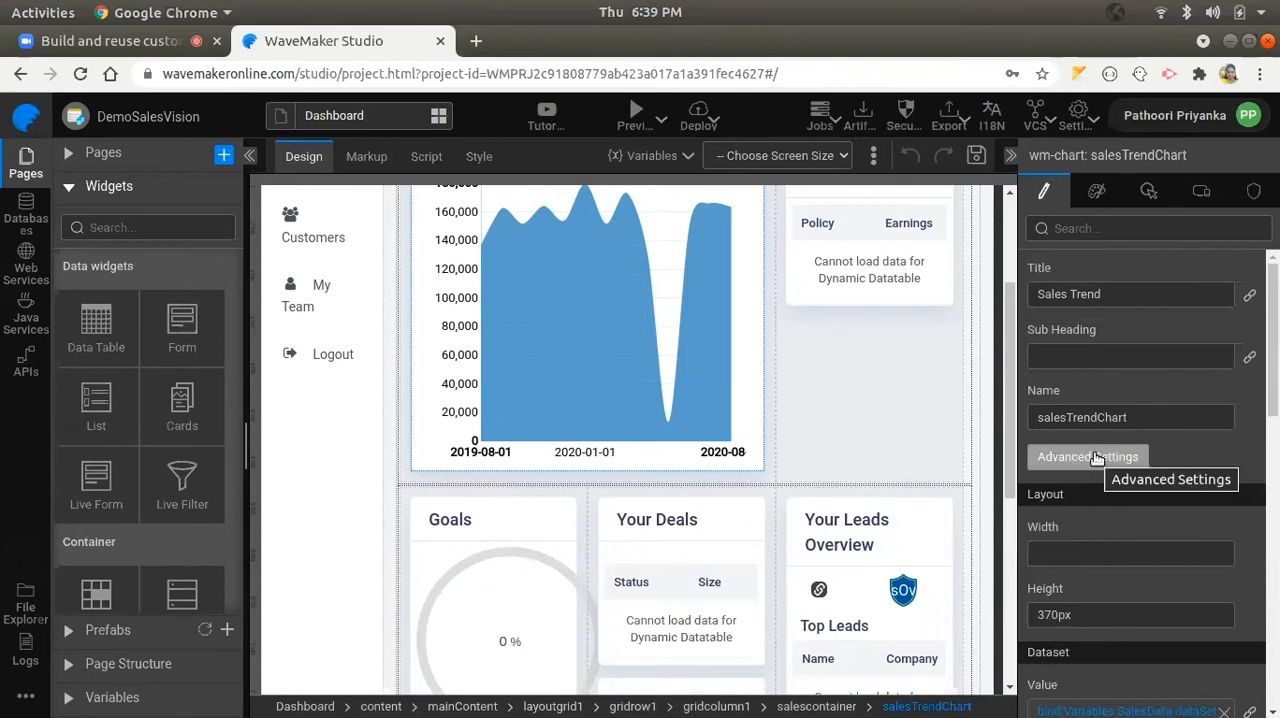
left_click(1097, 457)
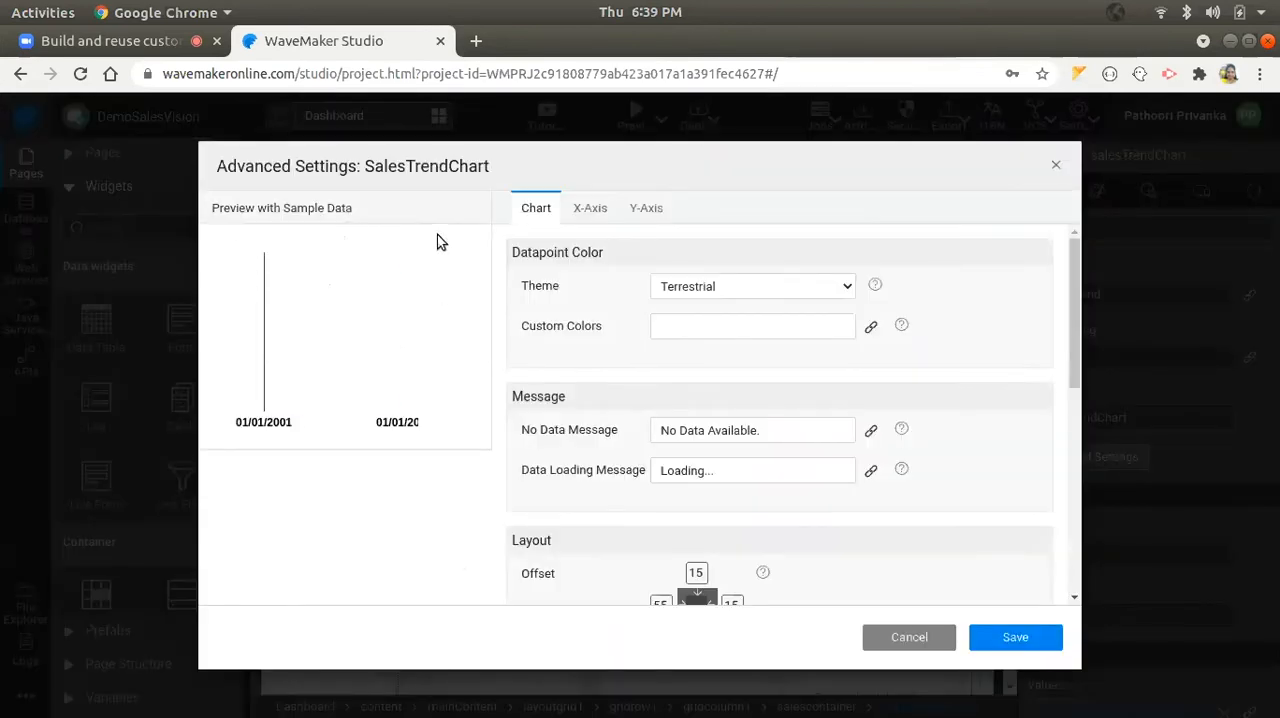
left_click(567, 219)
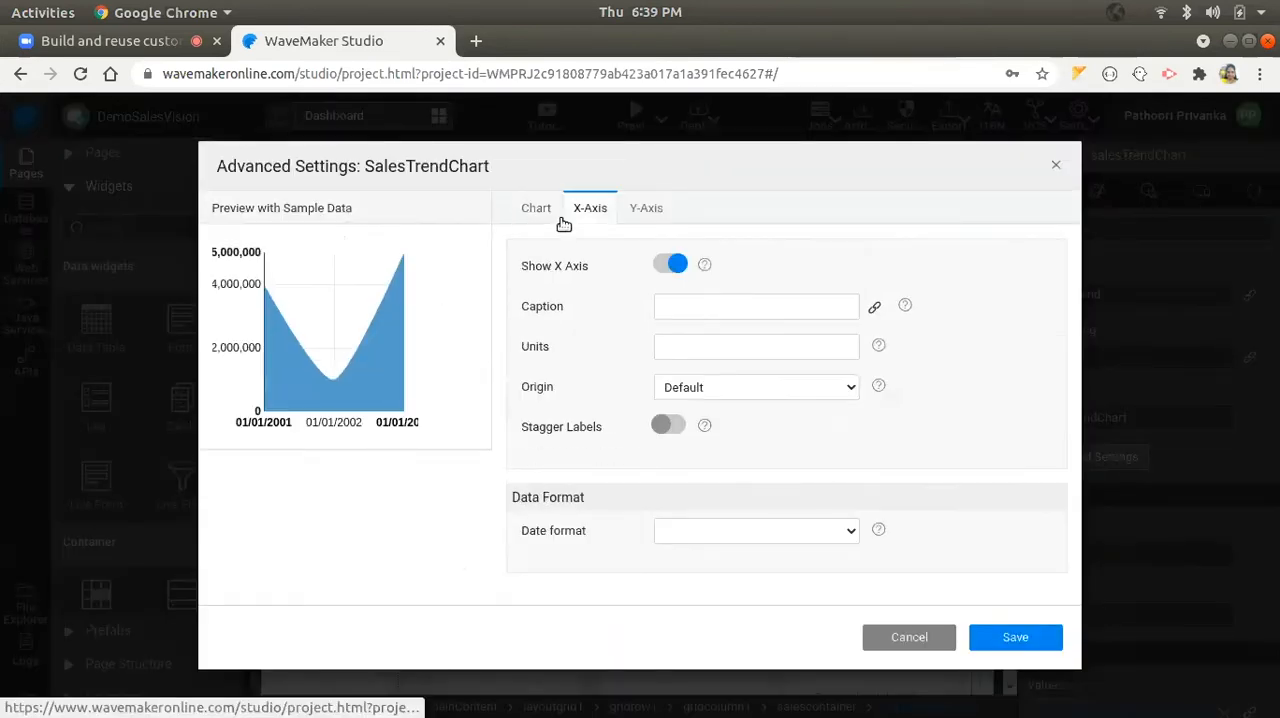
left_click(729, 530)
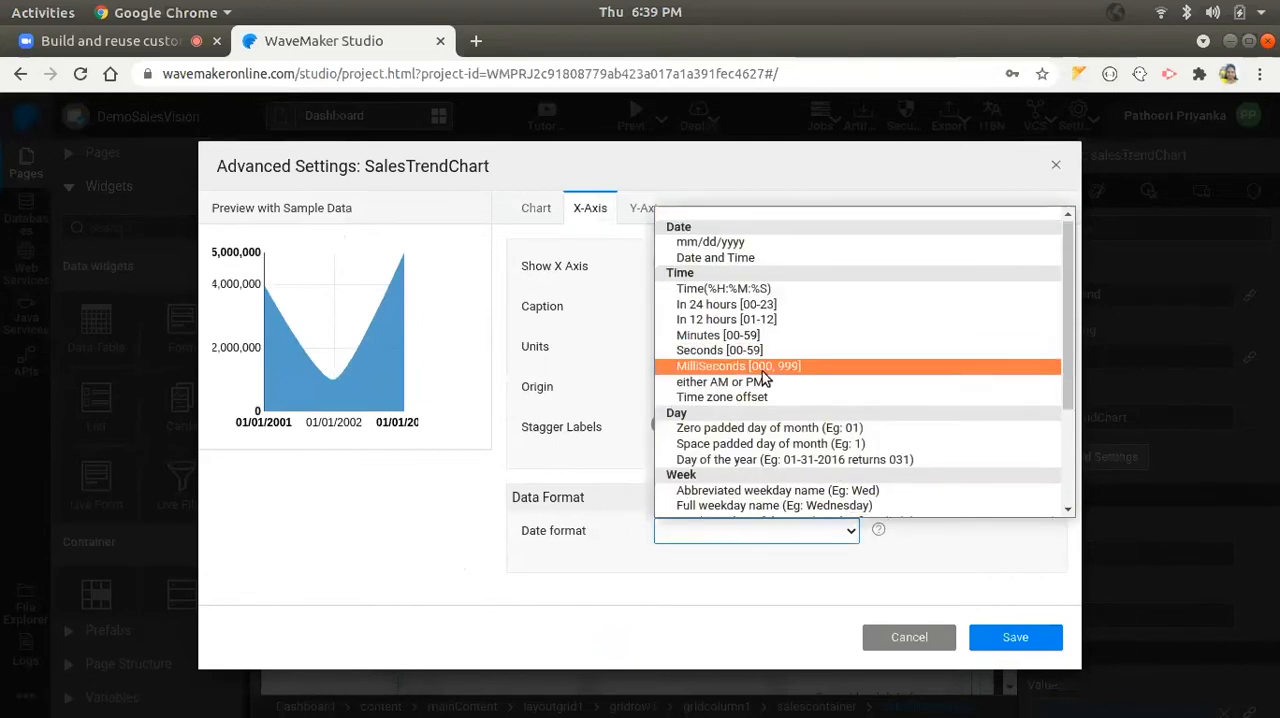
scroll(765, 390, "down", 1)
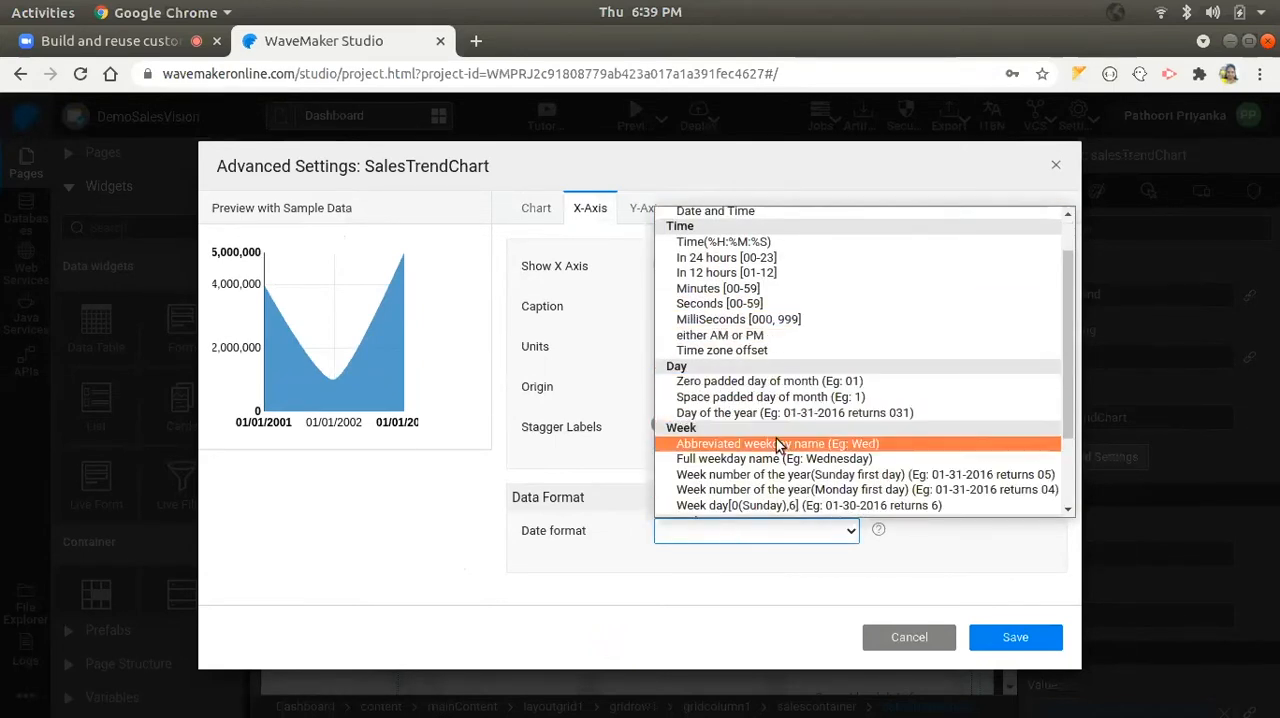
scroll(780, 436, "down", 2)
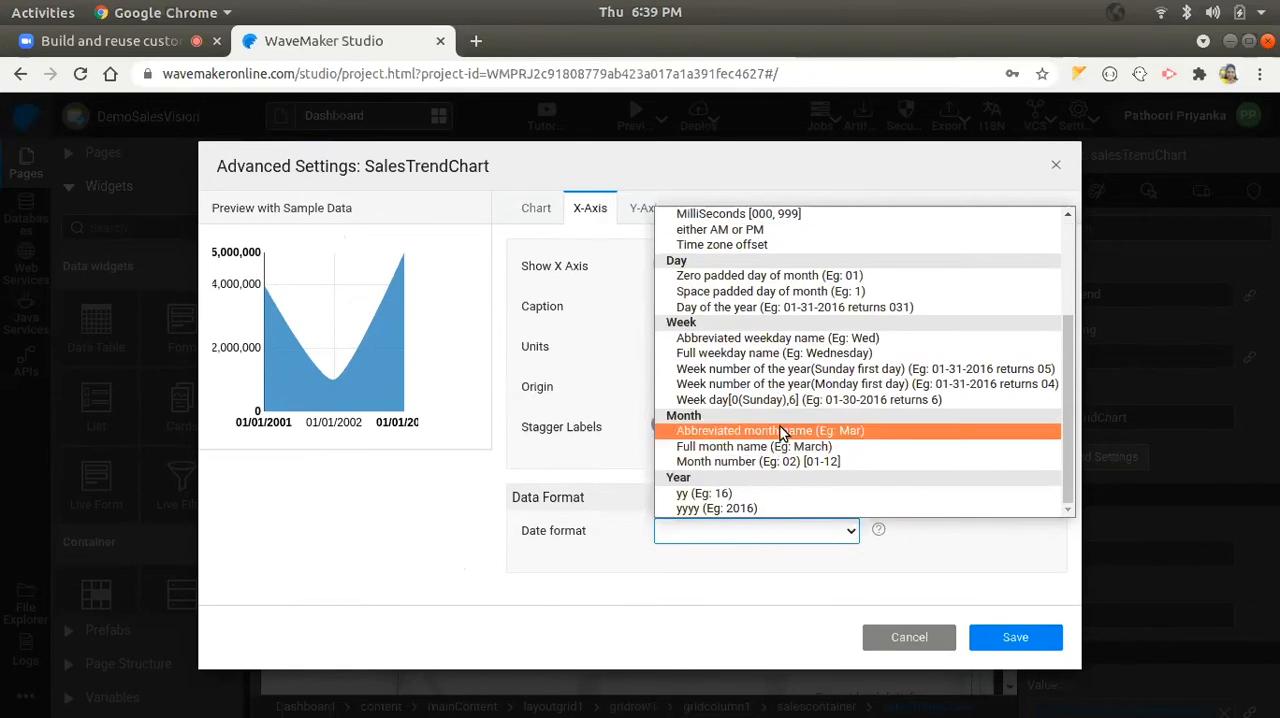
left_click(782, 432)
left_click(1008, 638)
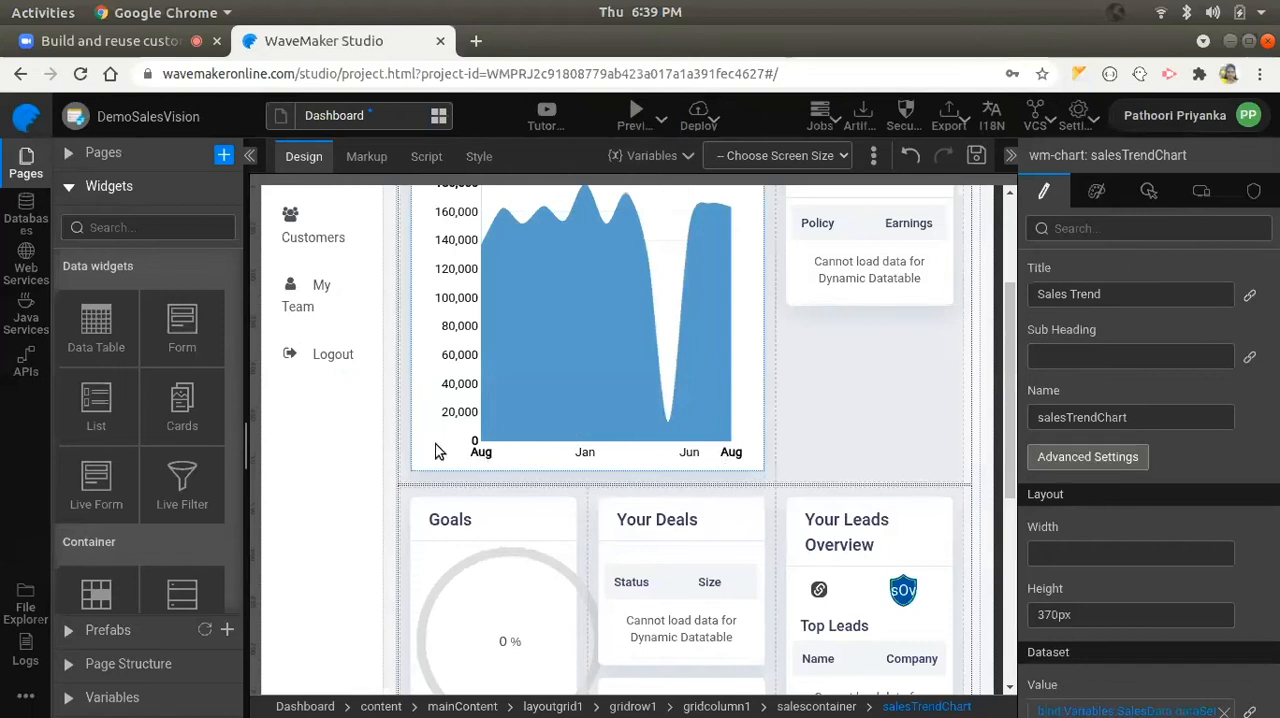
- Preview the DemoSalesVision app, log in with the sales user's username and password, and dismiss the browser's password warning
left_click(634, 110)
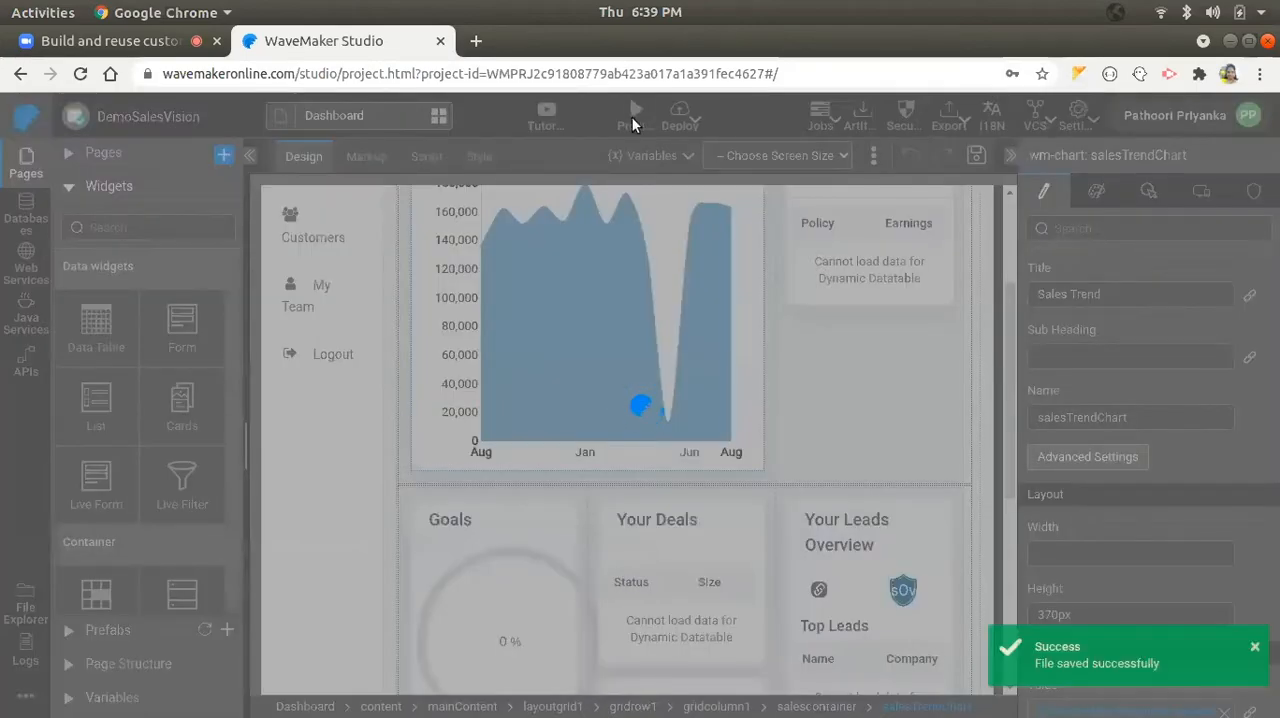
double_click(591, 399)
triple_click(591, 399)
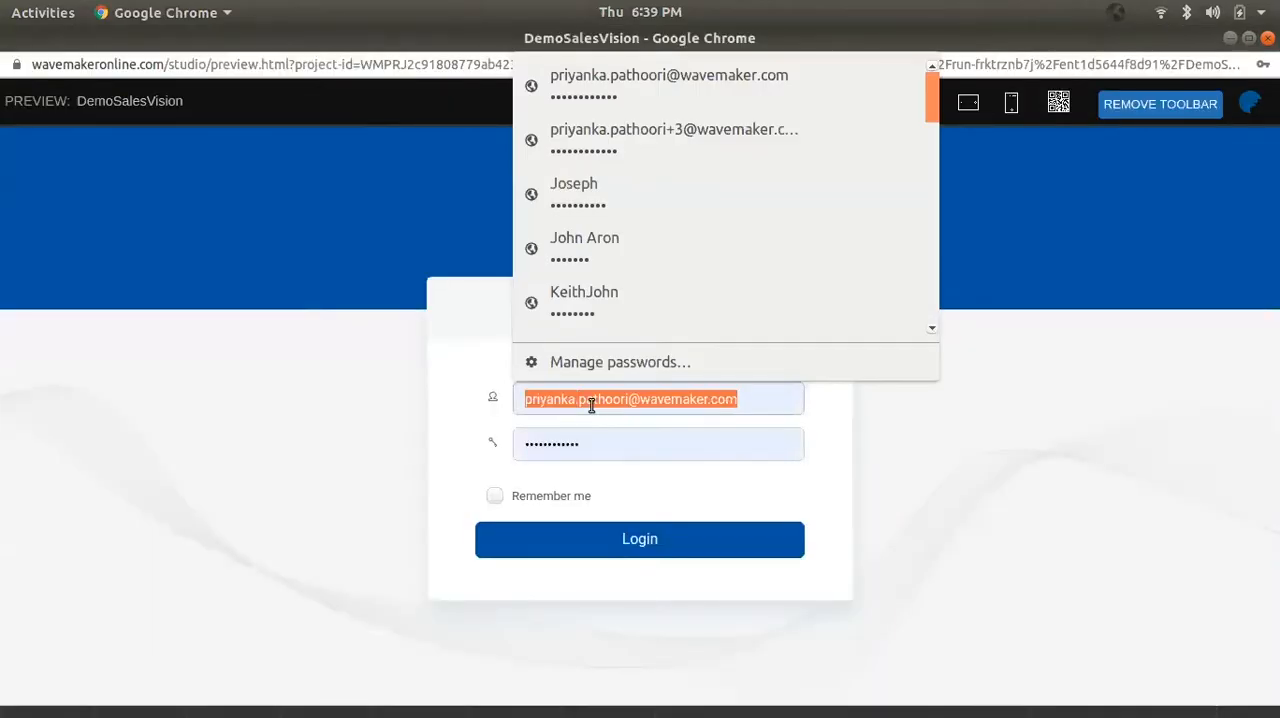
type("sally.jones")
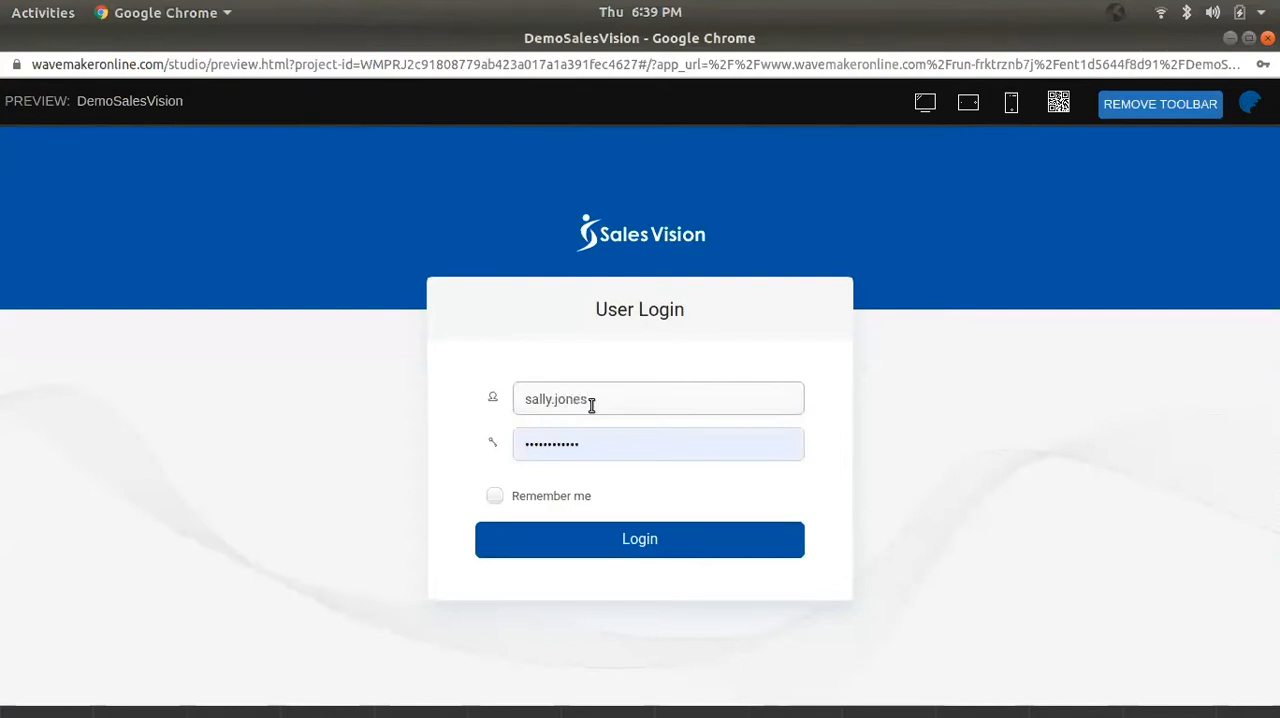
double_click(619, 452)
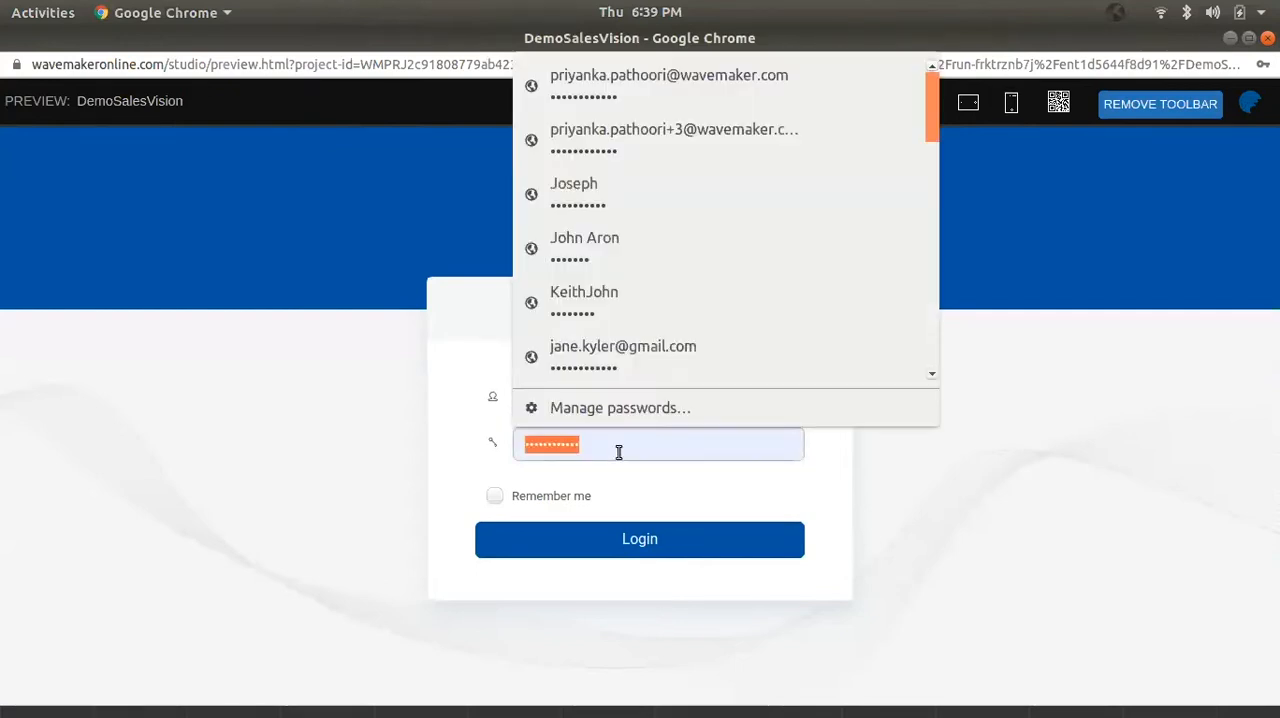
type("•••••")
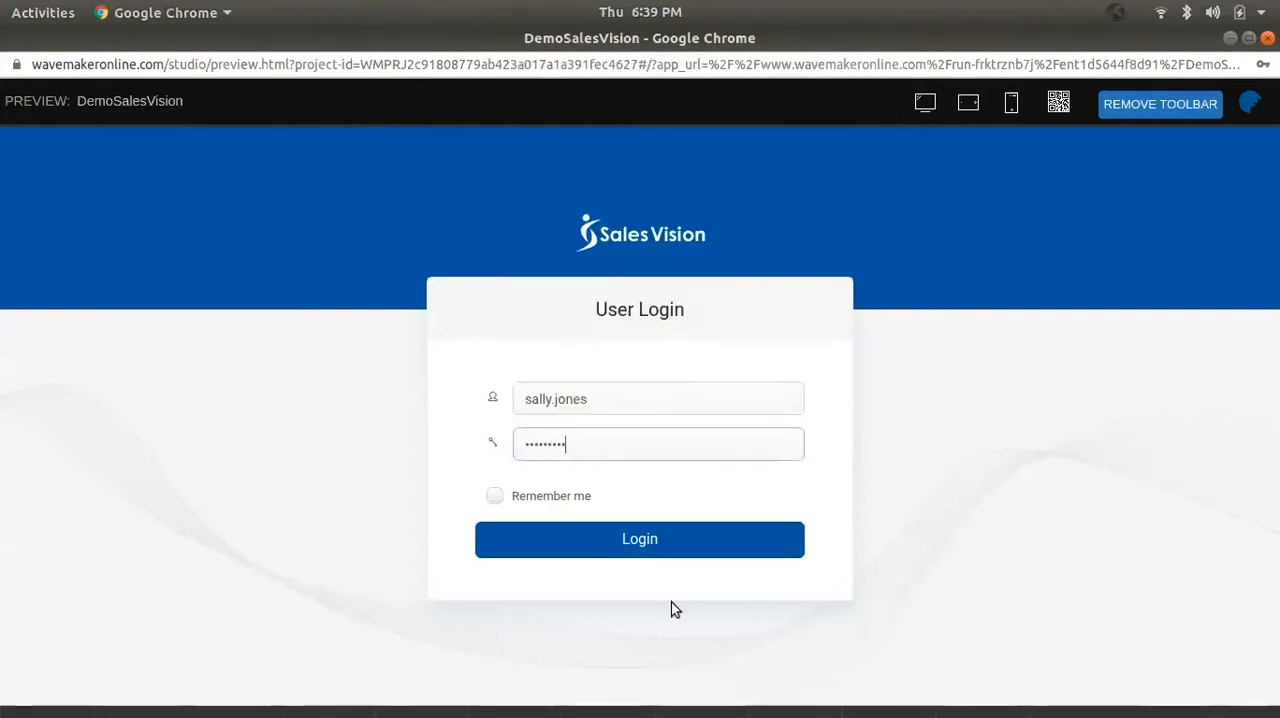
left_click(671, 549)
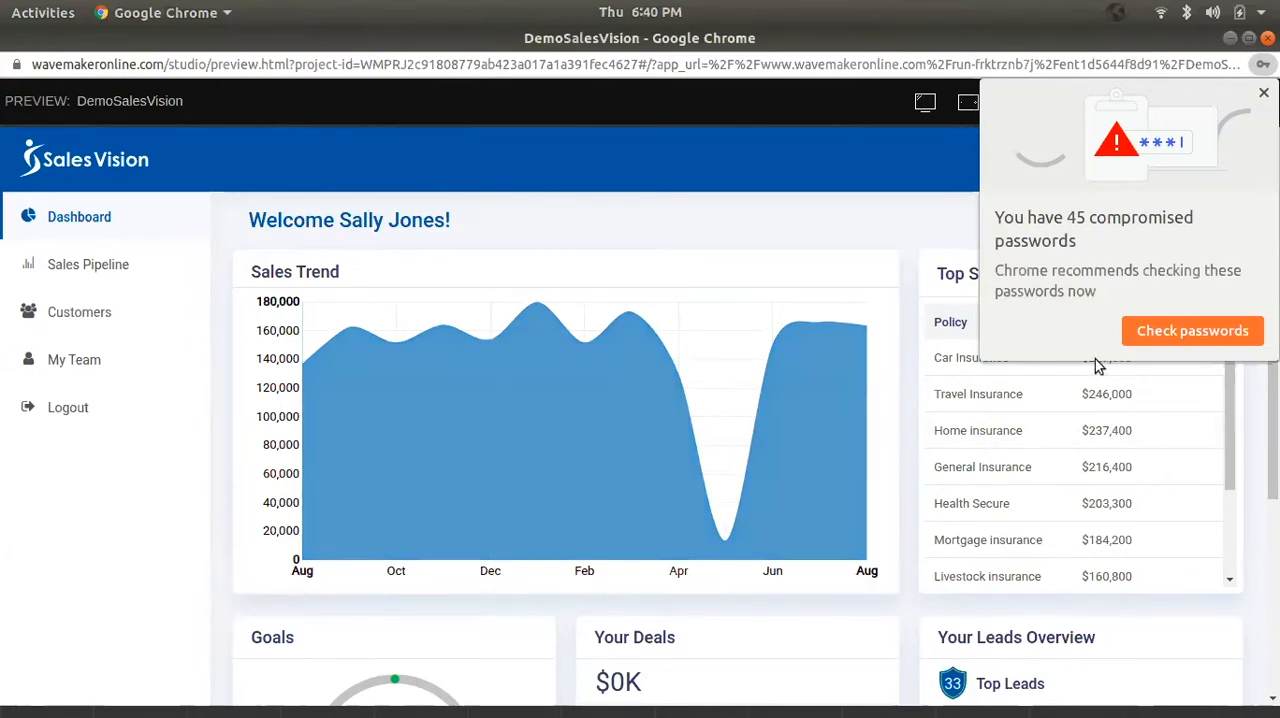
left_click(1264, 93)
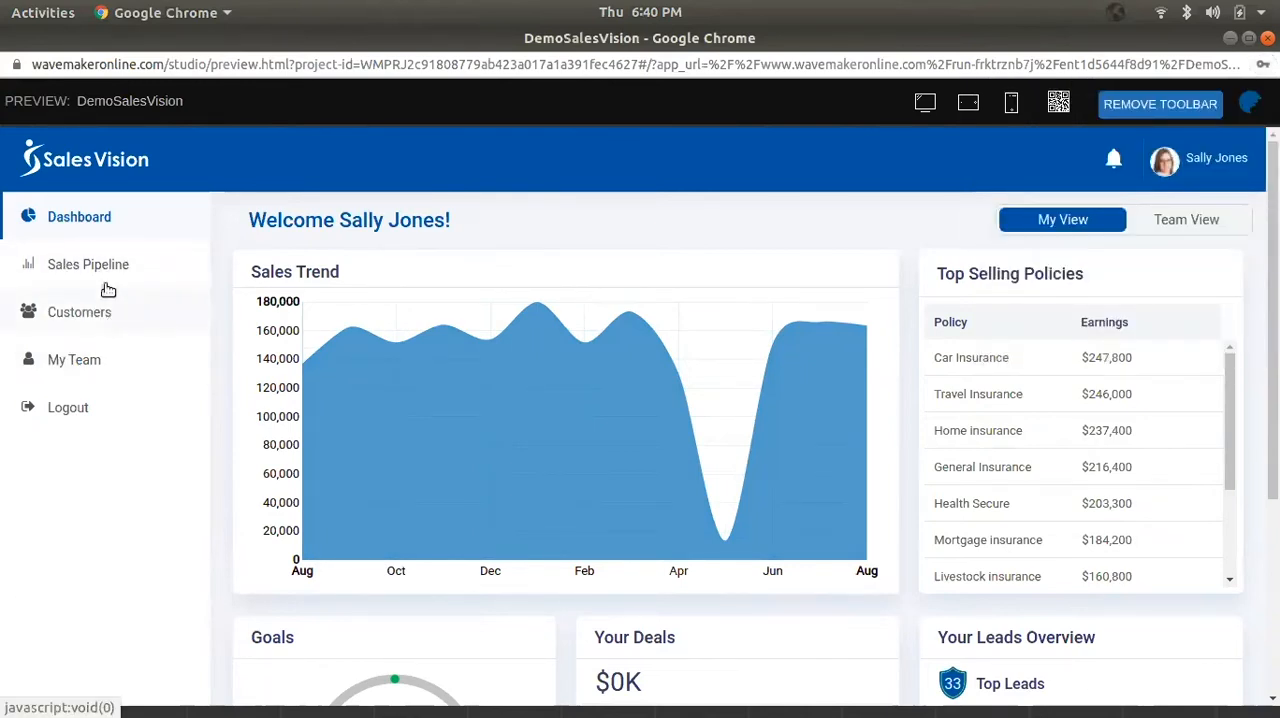
- View the Customers page in the running preview, and return to the Studio to open the ExistingCustomers page for editing
left_click(106, 315)
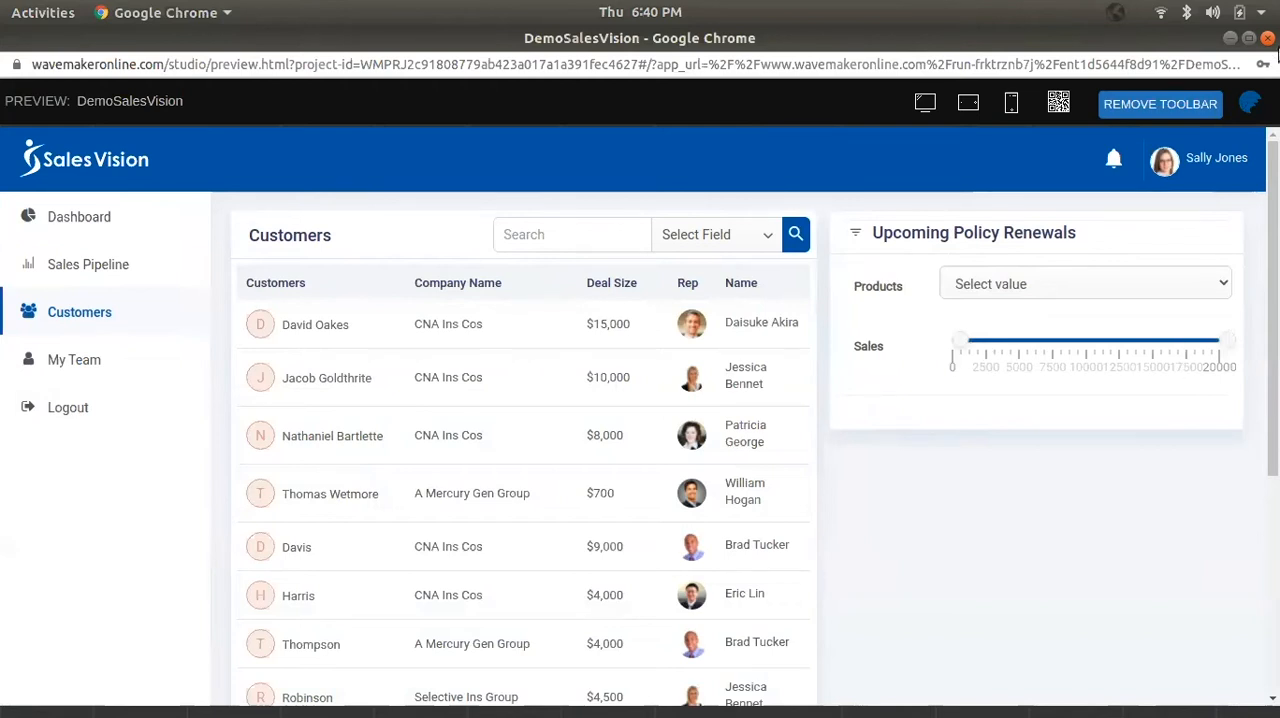
left_click(1230, 38)
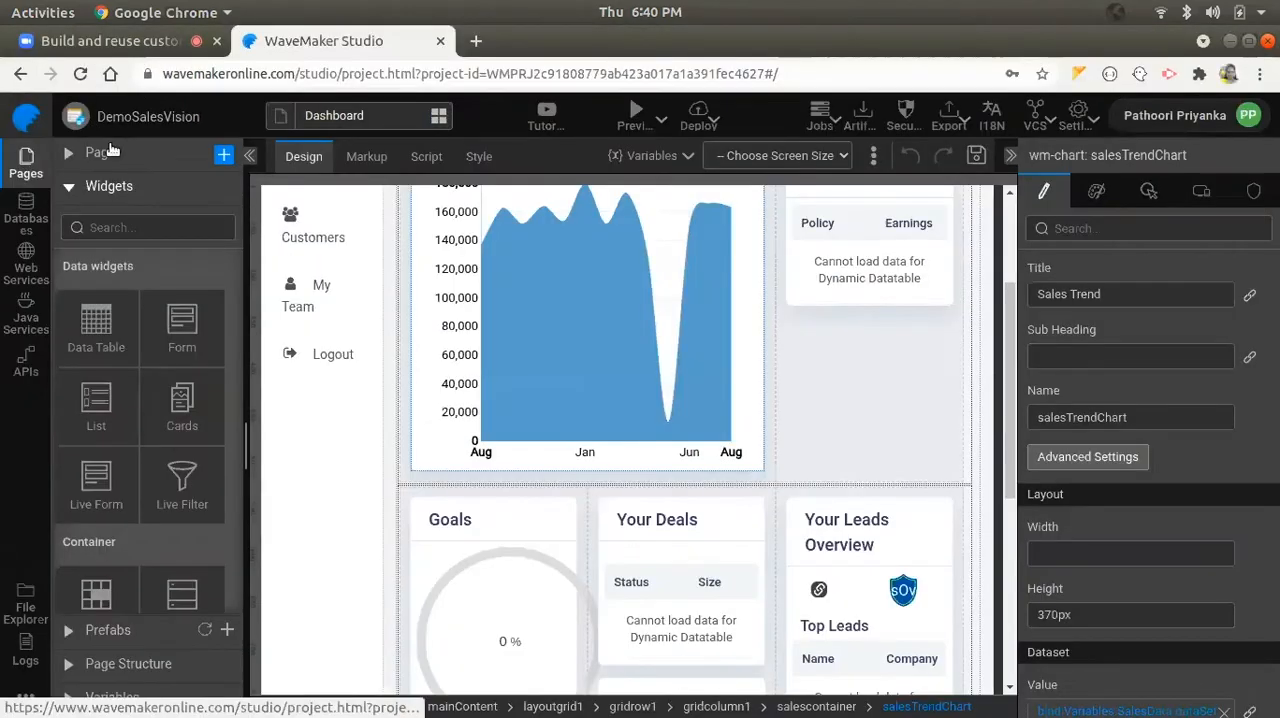
left_click(110, 152)
left_click(163, 299)
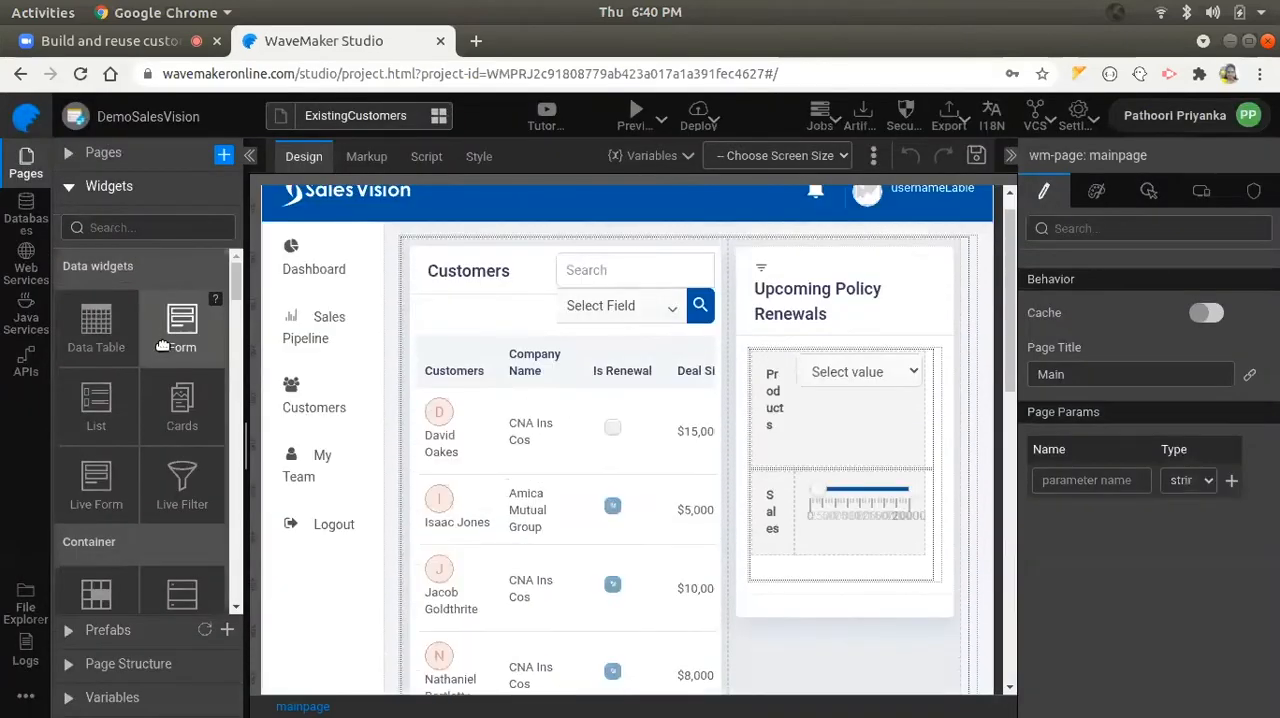
- Add a Data Table below the Upcoming Policy Renewals filter, with the PolicyFilter widget's result list as its data source
scroll(760, 420, "down", 4)
left_click_drag(96, 320, 863, 569)
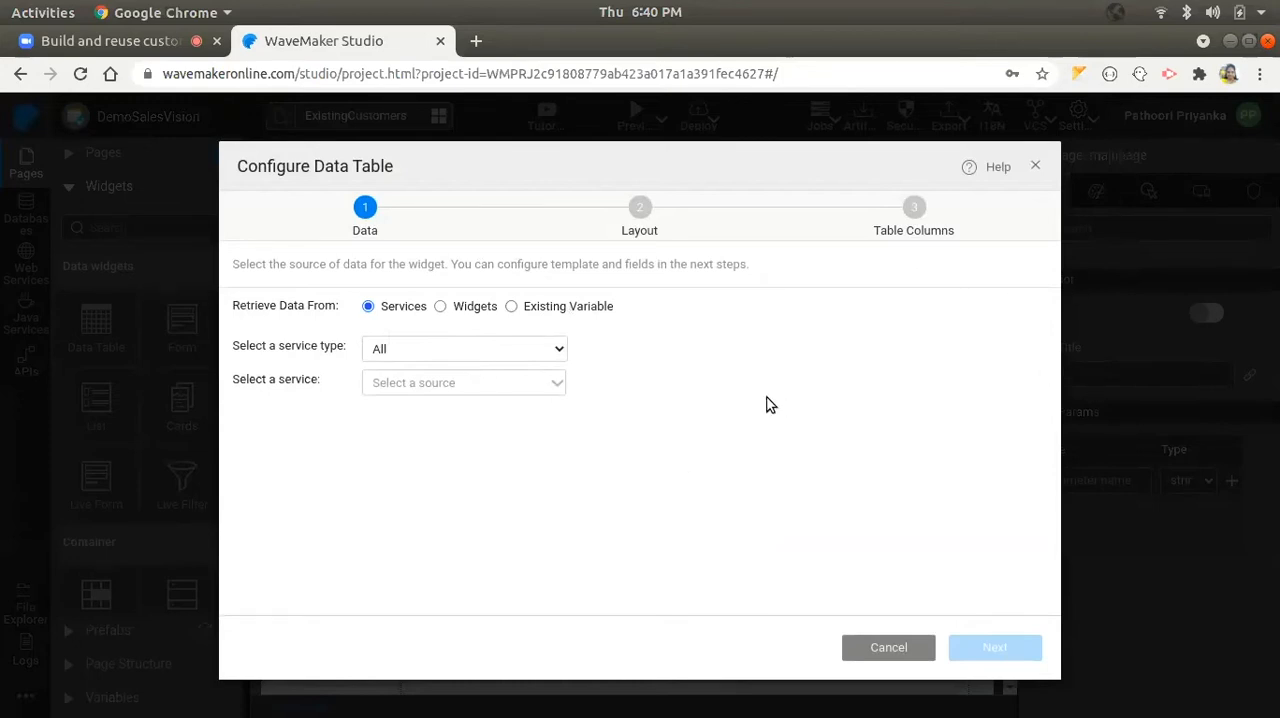
left_click(459, 316)
left_click(434, 352)
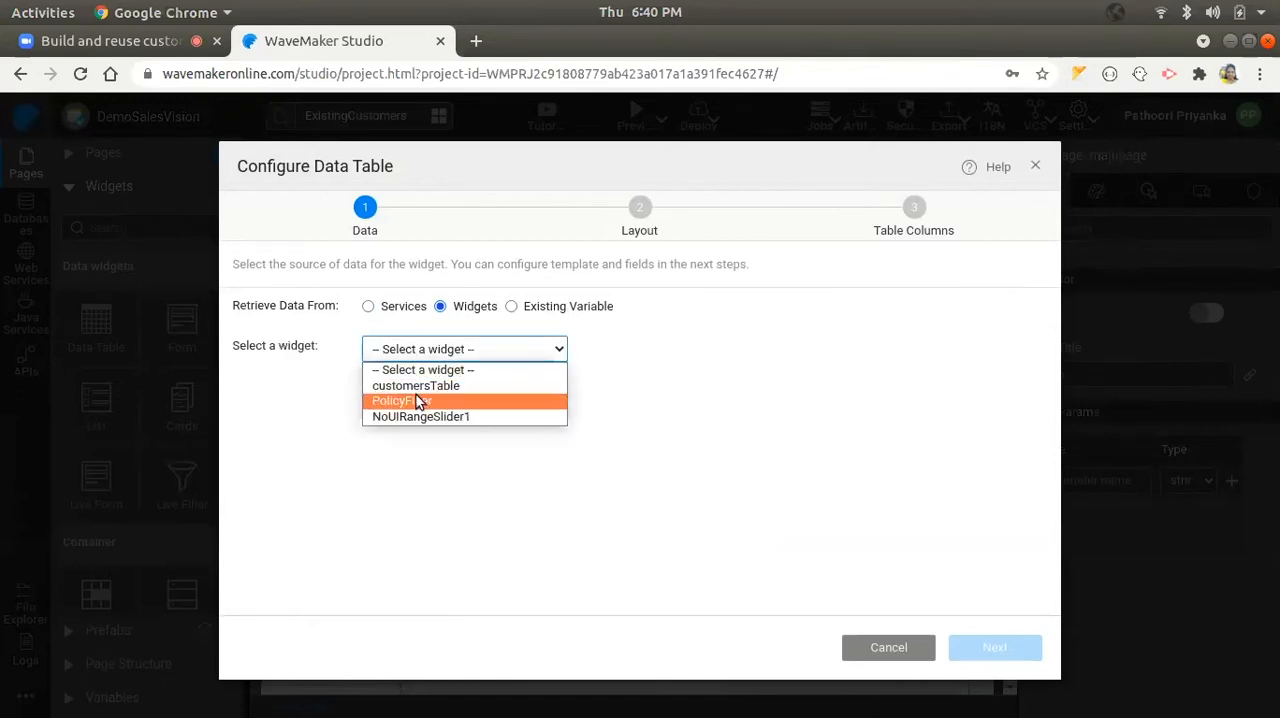
left_click(422, 401)
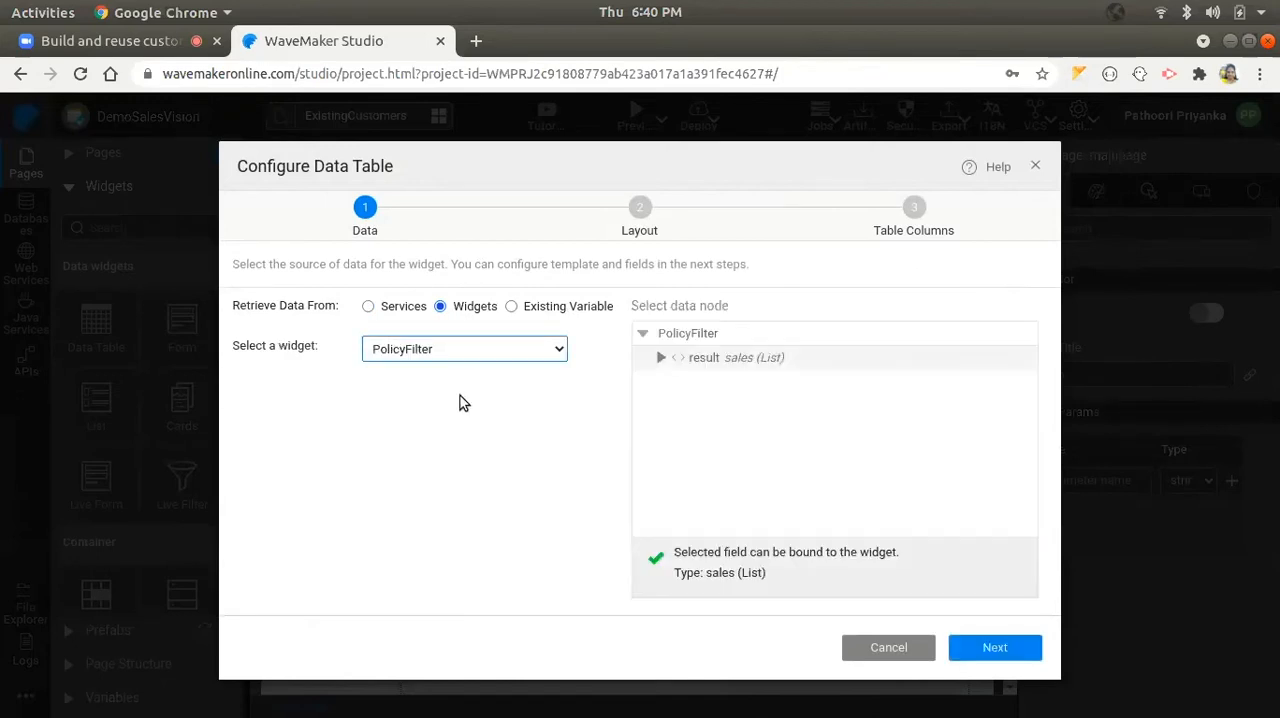
left_click(995, 647)
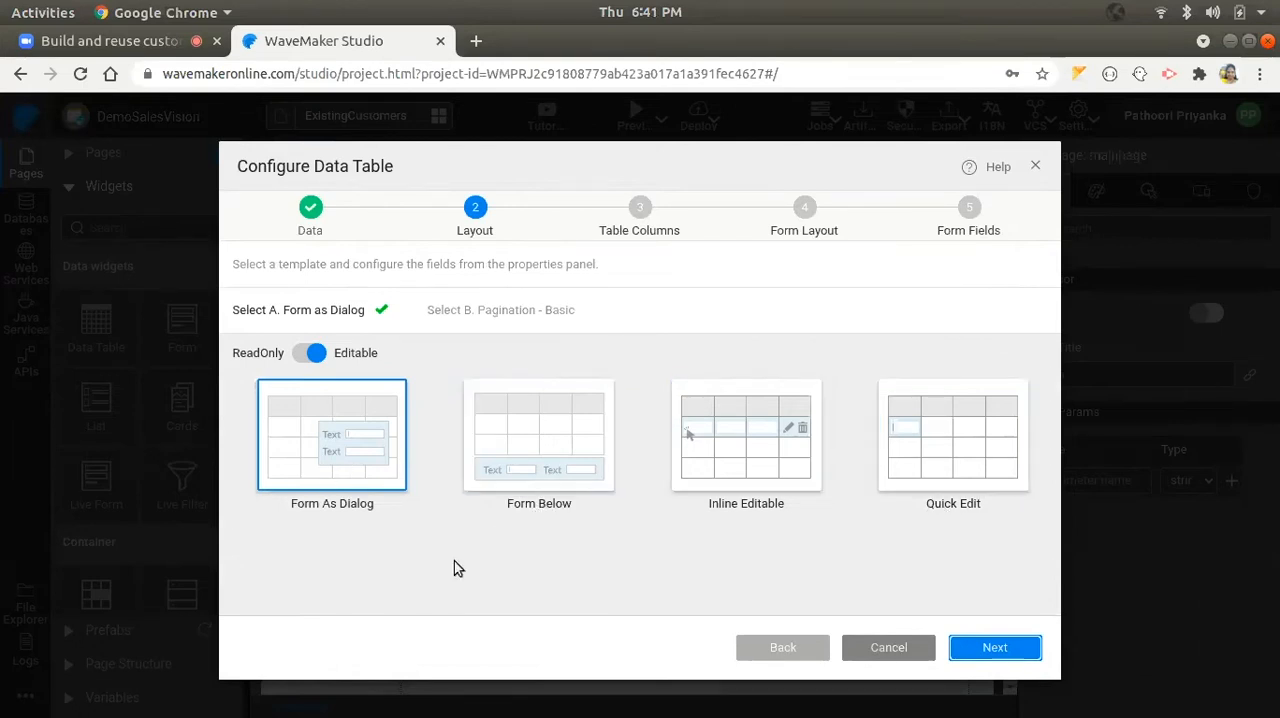
- Give the data table the read-only Simple View Only layout with Basic pagination
left_click(322, 355)
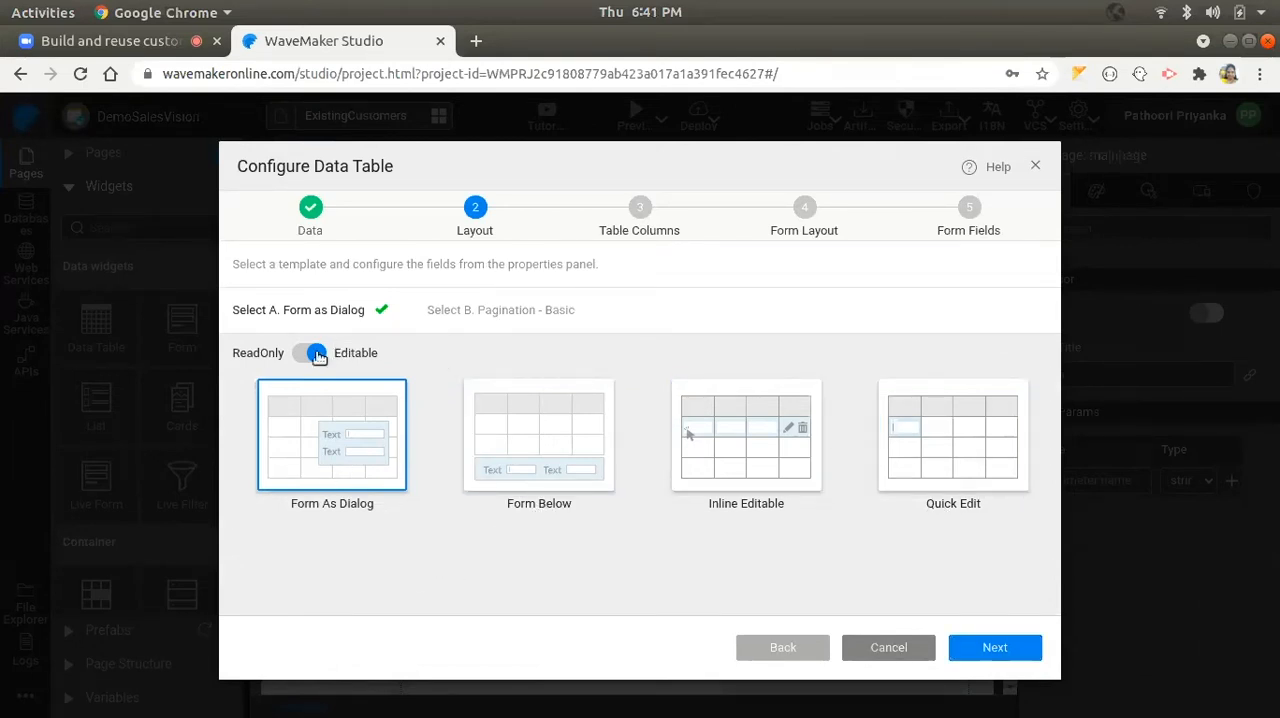
left_click(983, 650)
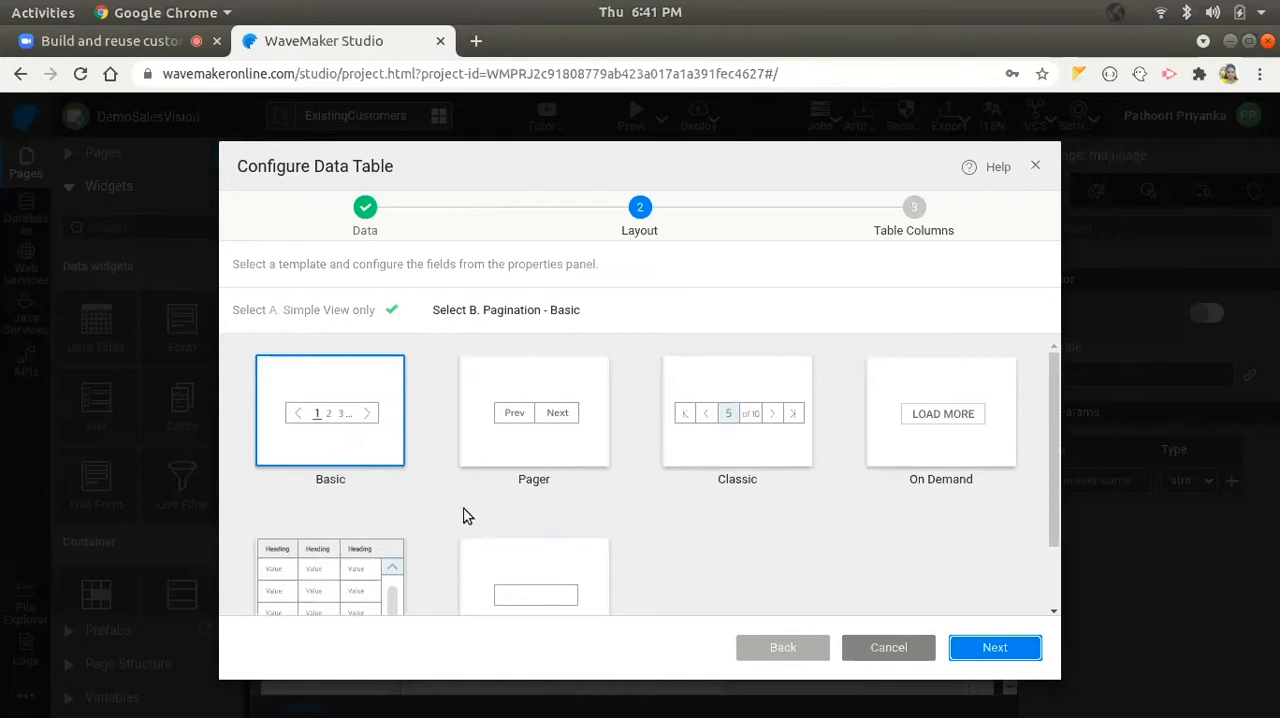
scroll(697, 545, "down", 1)
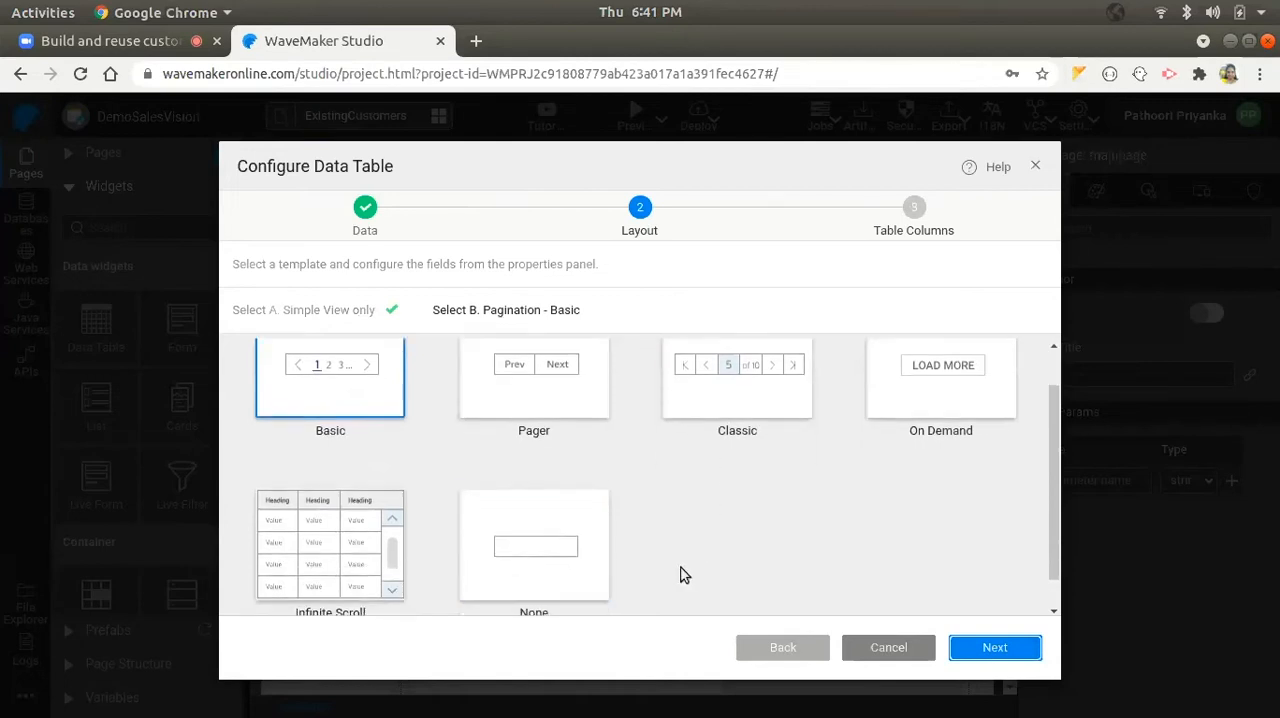
left_click(993, 648)
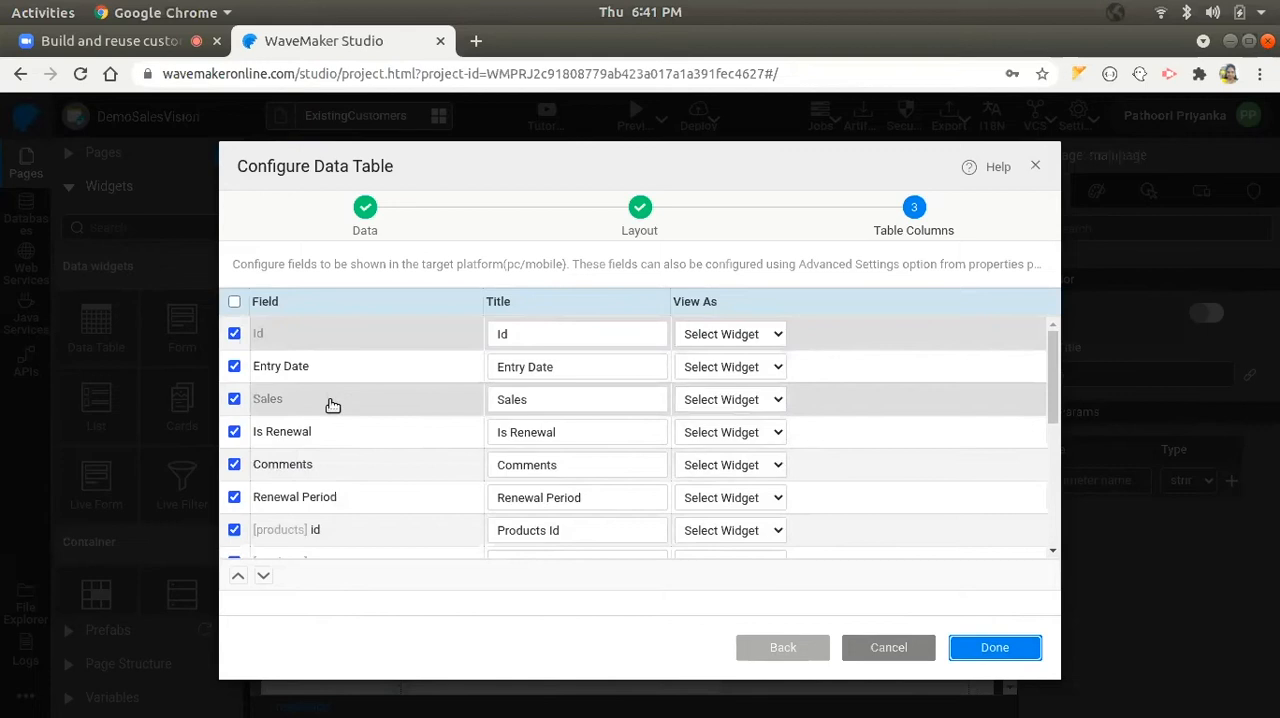
- Limit the data table's columns to Sales and the products name field, and finish the table configuration
scroll(335, 425, "down", 3)
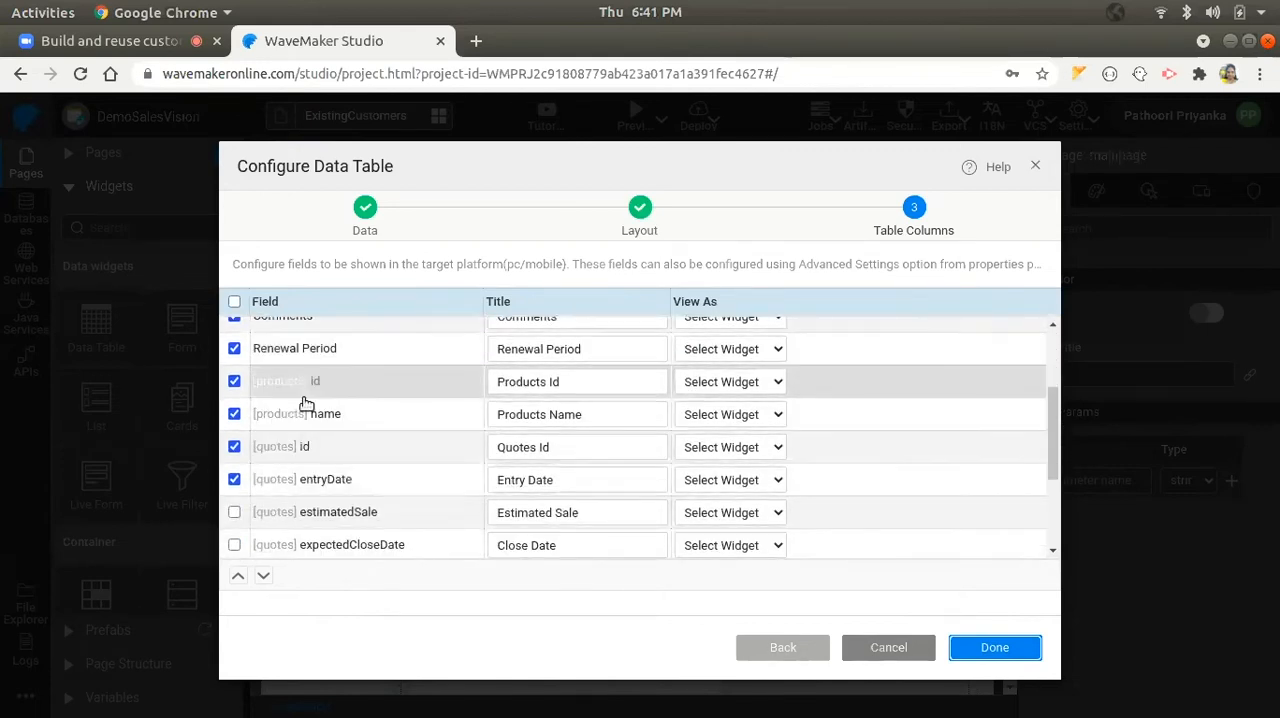
scroll(303, 431, "up", 1)
scroll(303, 431, "up", 3)
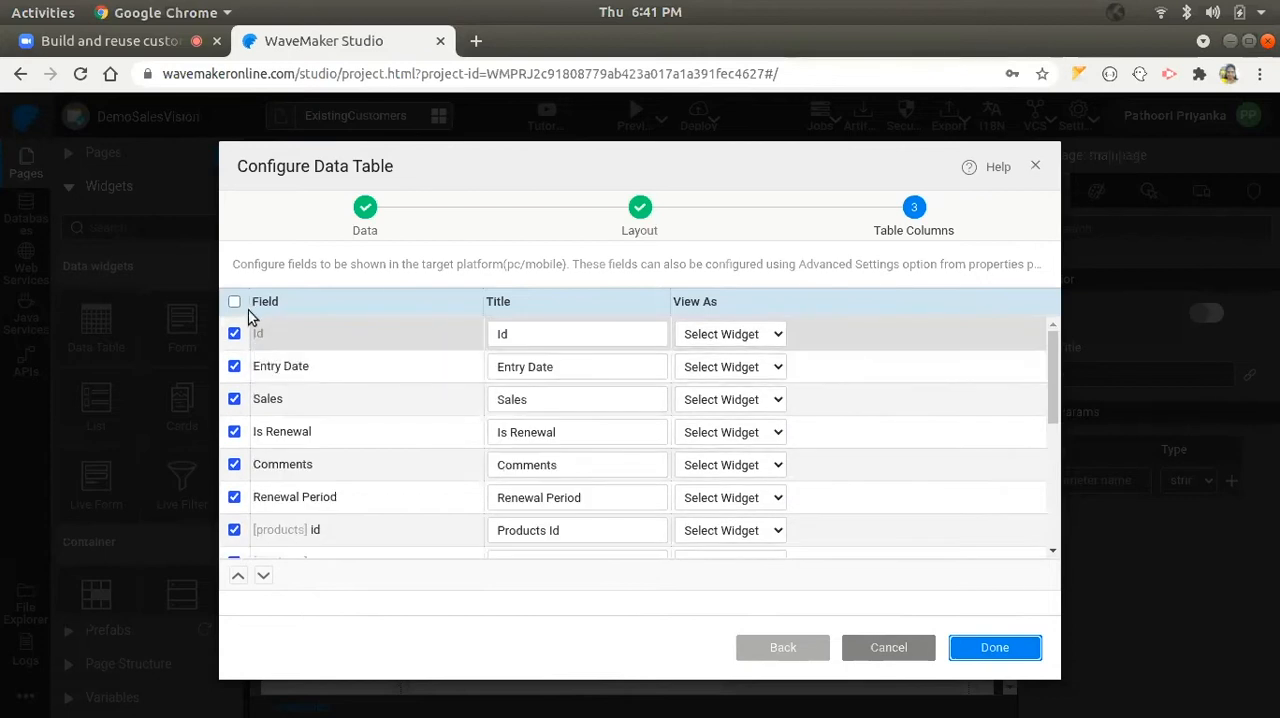
left_click(234, 302)
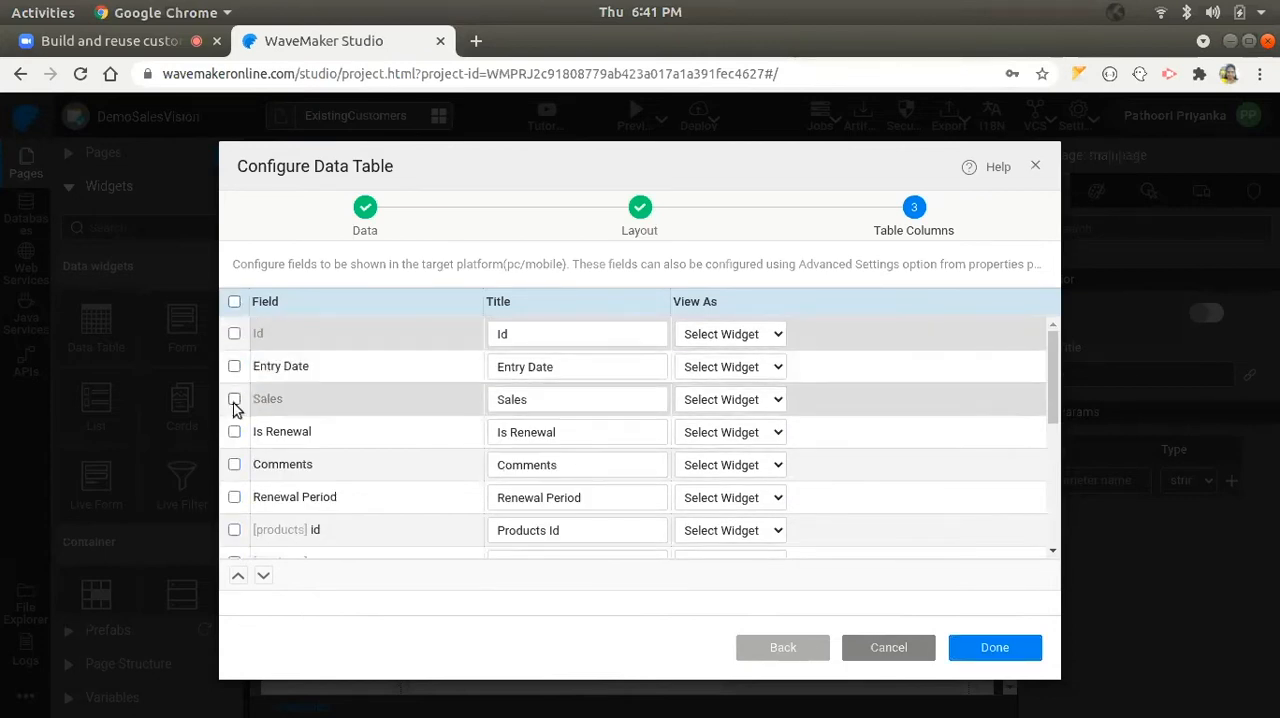
left_click(234, 399)
scroll(245, 470, "down", 3)
left_click(234, 413)
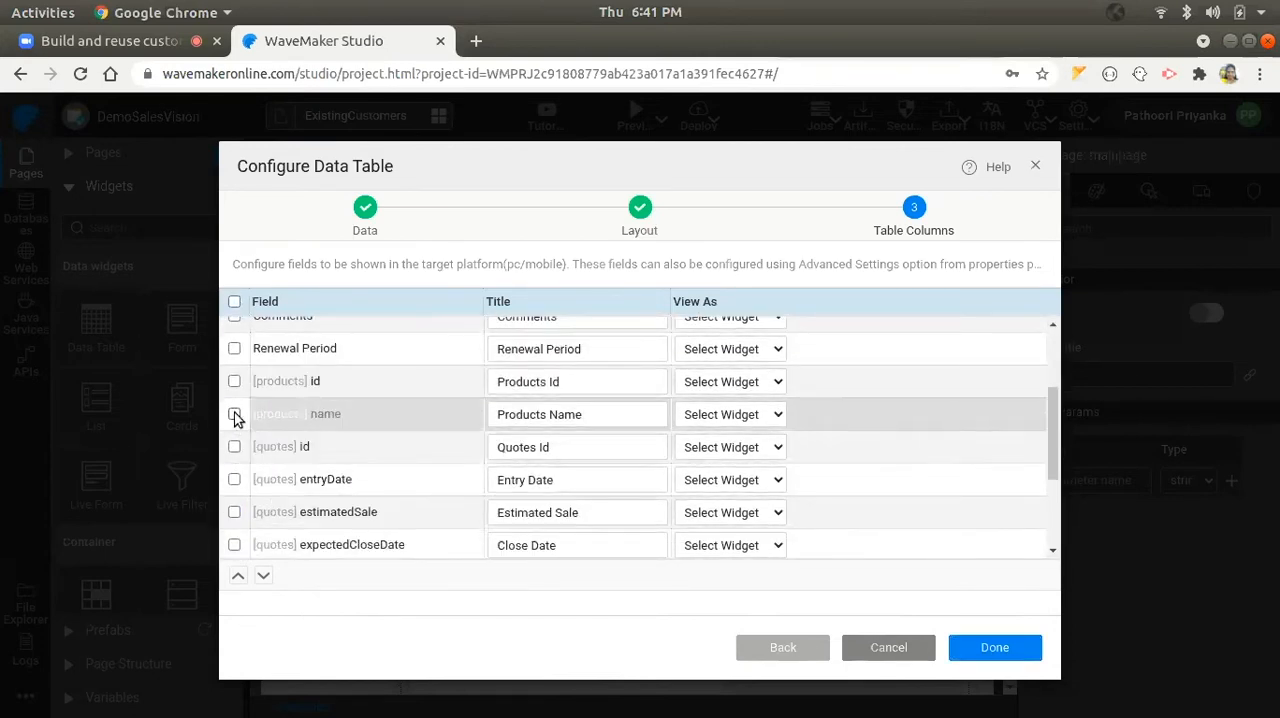
left_click(990, 648)
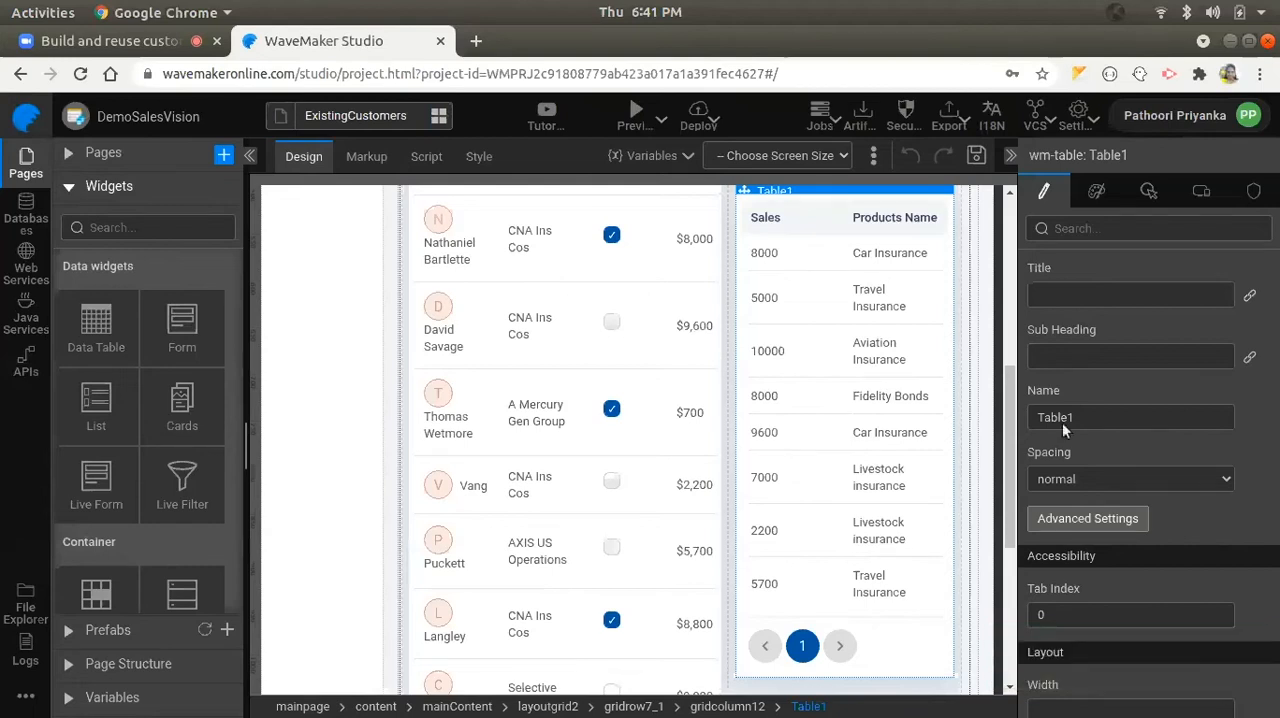
- In the advanced settings of the policy renewals data table, show the quotes.customers.name column on all device types
scroll(1095, 531, "down", 2)
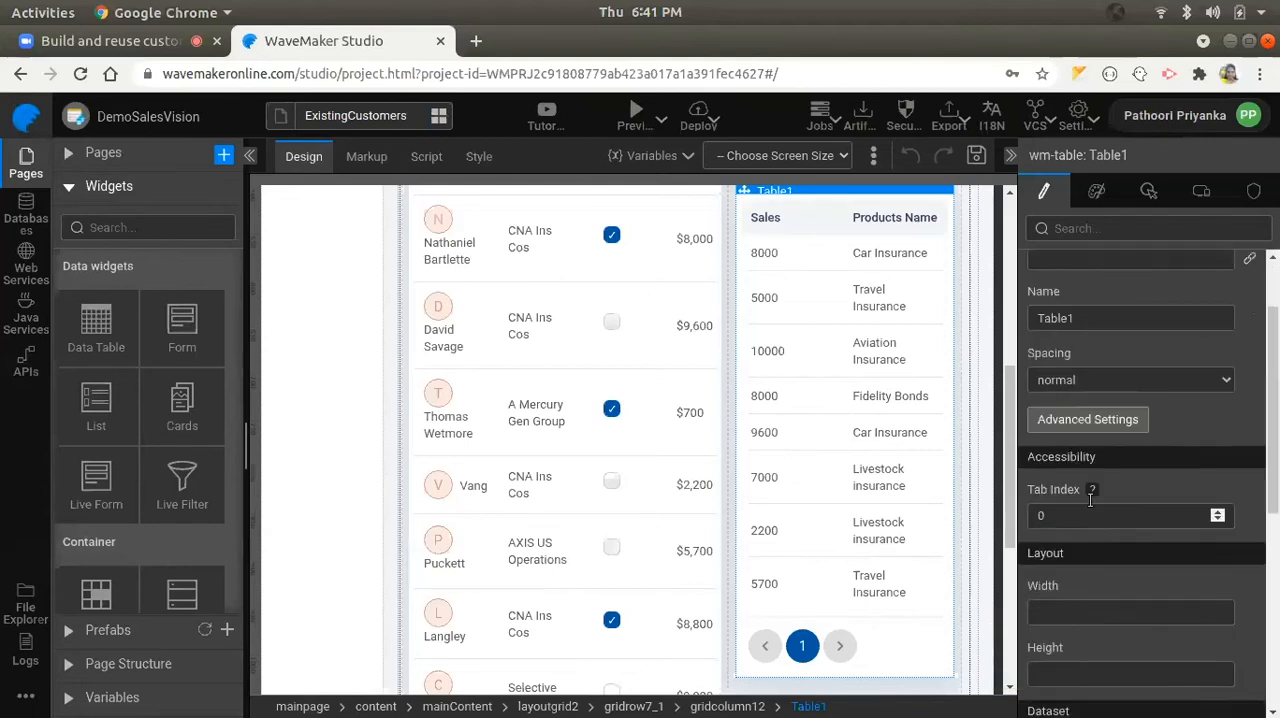
left_click(1088, 422)
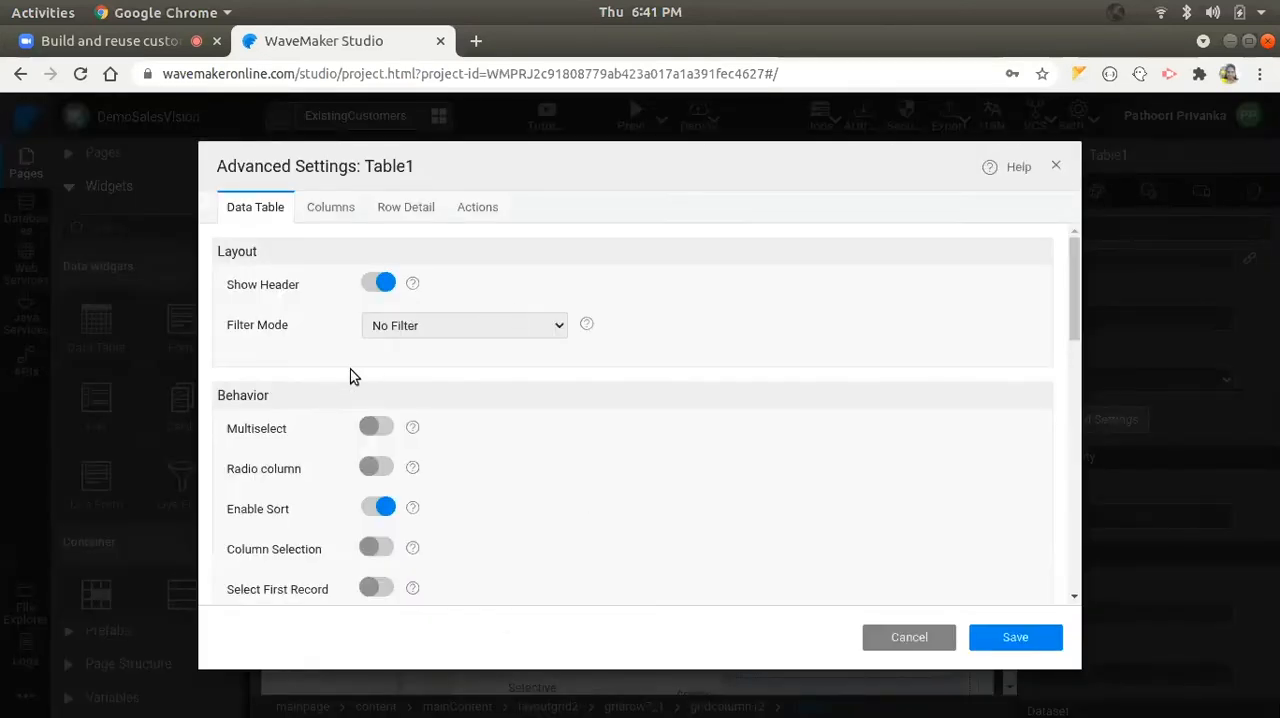
left_click(333, 206)
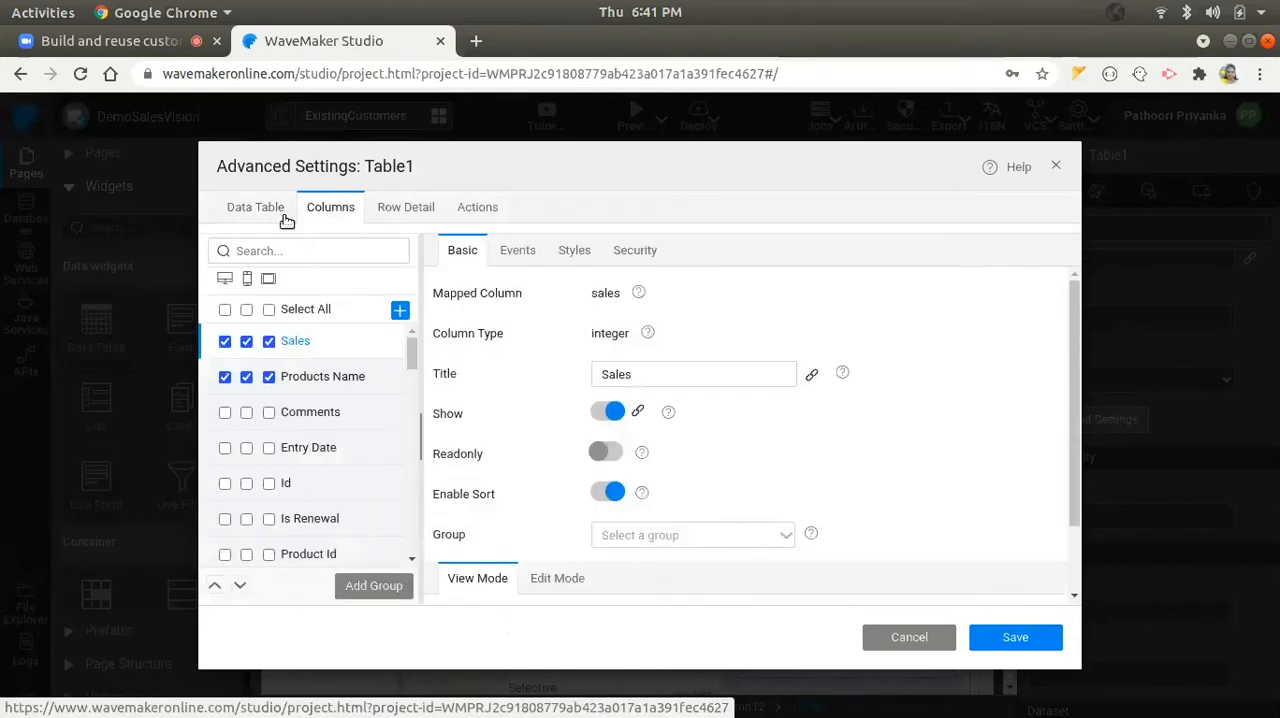
scroll(285, 410, "down", 3)
scroll(288, 443, "down", 3)
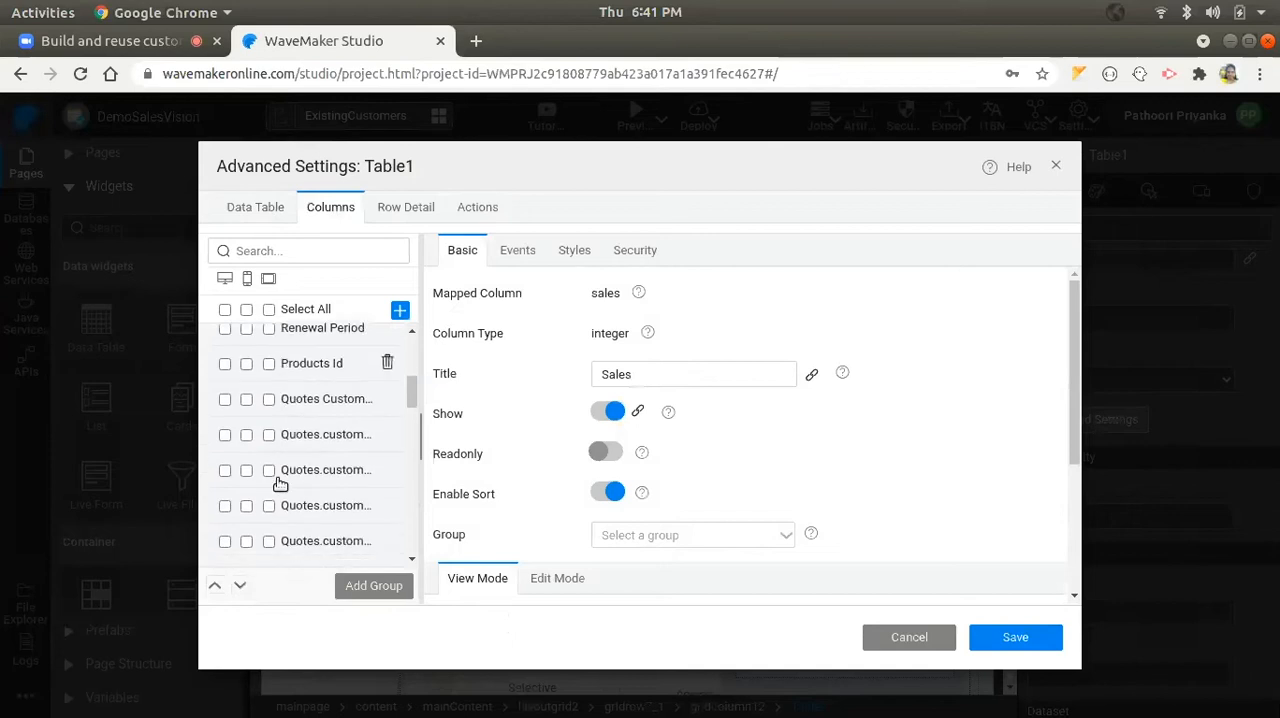
left_click(226, 506)
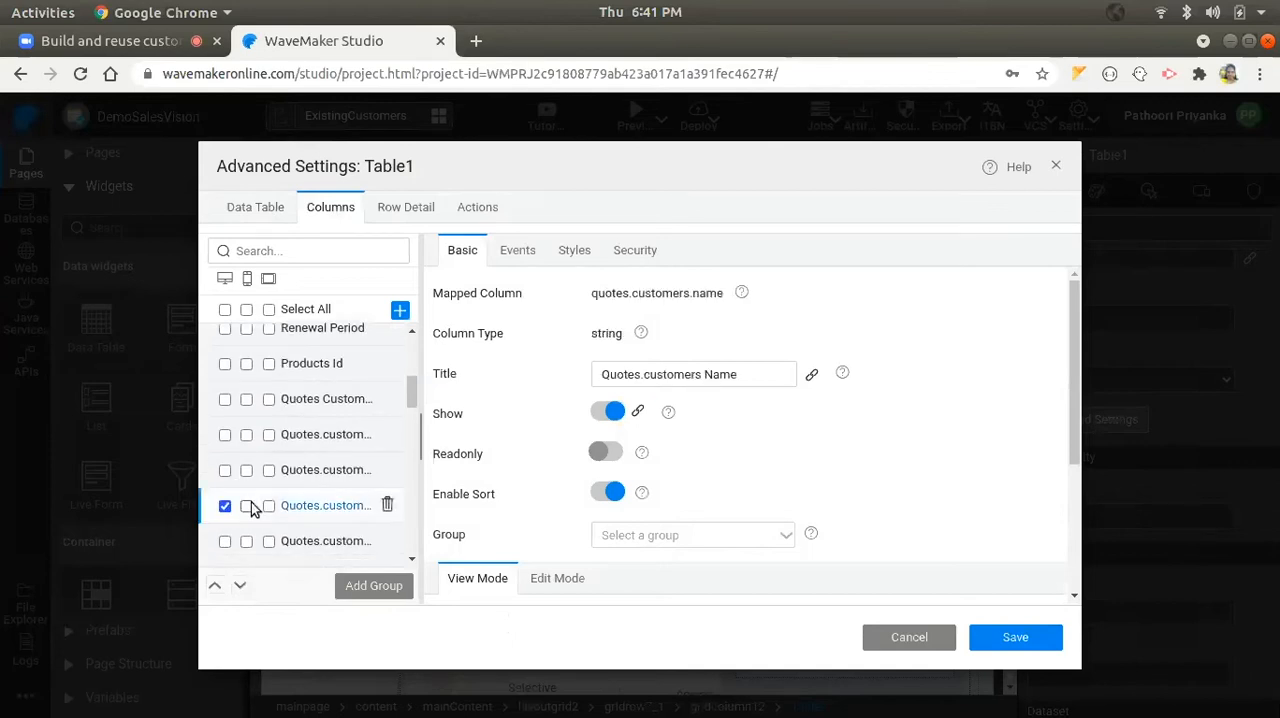
left_click(247, 506)
- Change the title of the quotes.customers.name column to Customers Name
left_click_drag(648, 375, 577, 380)
key("BackSpace")
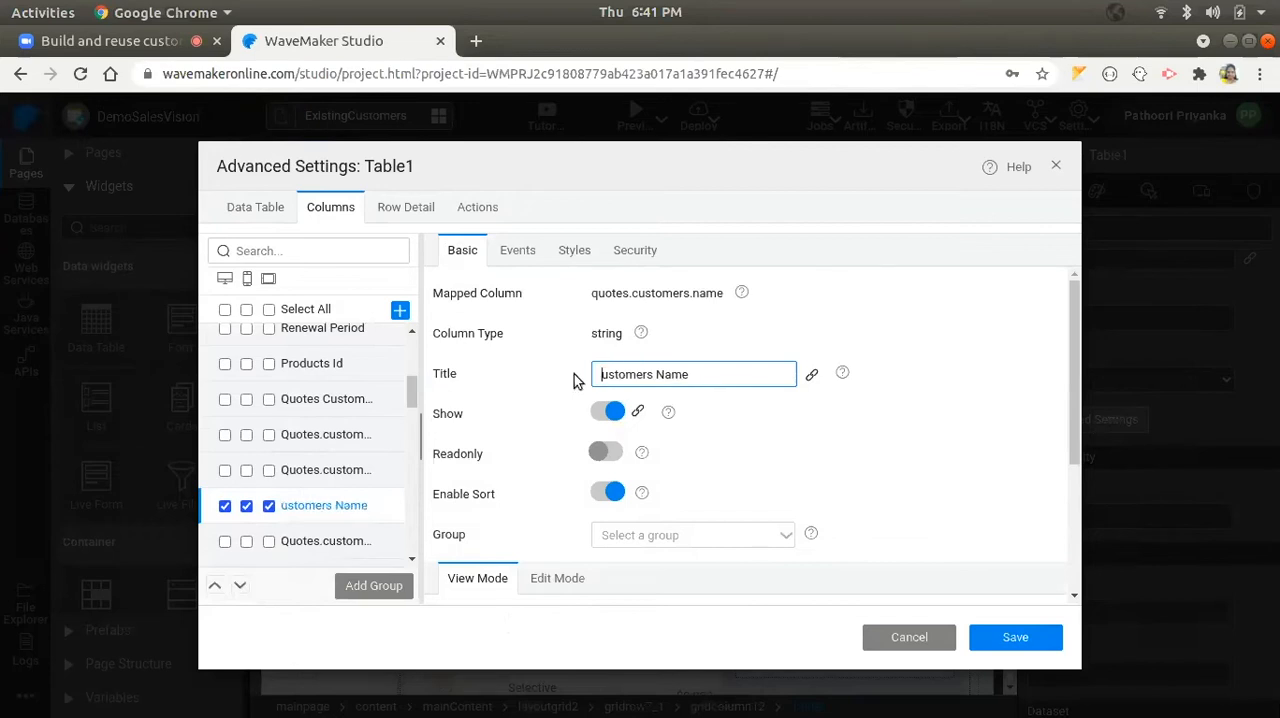
type("C")
left_click(577, 381)
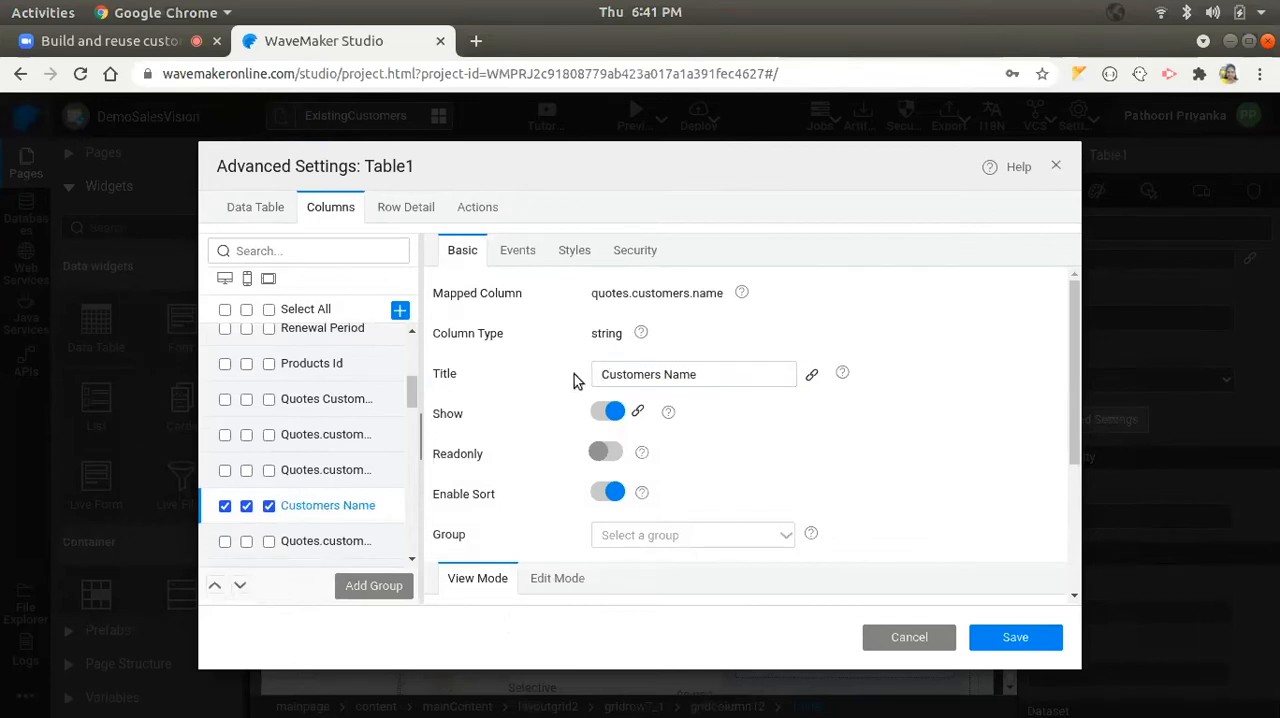
- Format the Sales column with toCurrency using the USD symbol, and save the data table's advanced settings
scroll(290, 400, "up", 5)
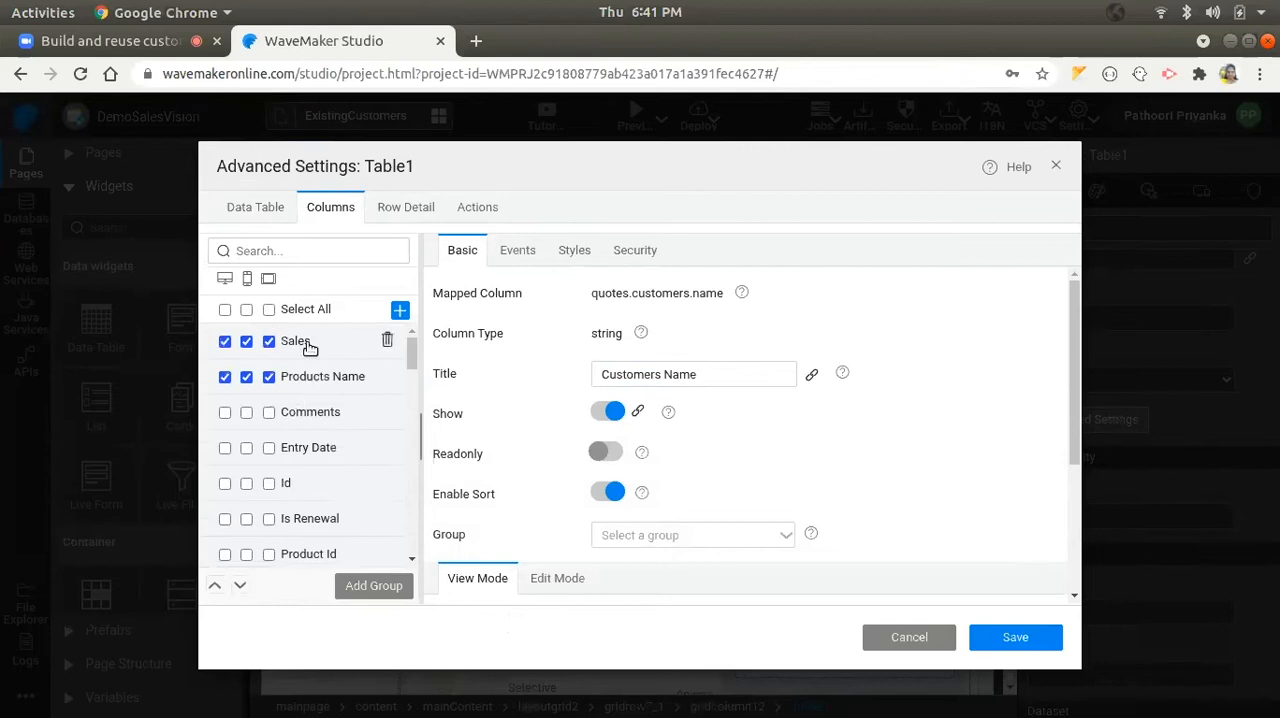
left_click(311, 346)
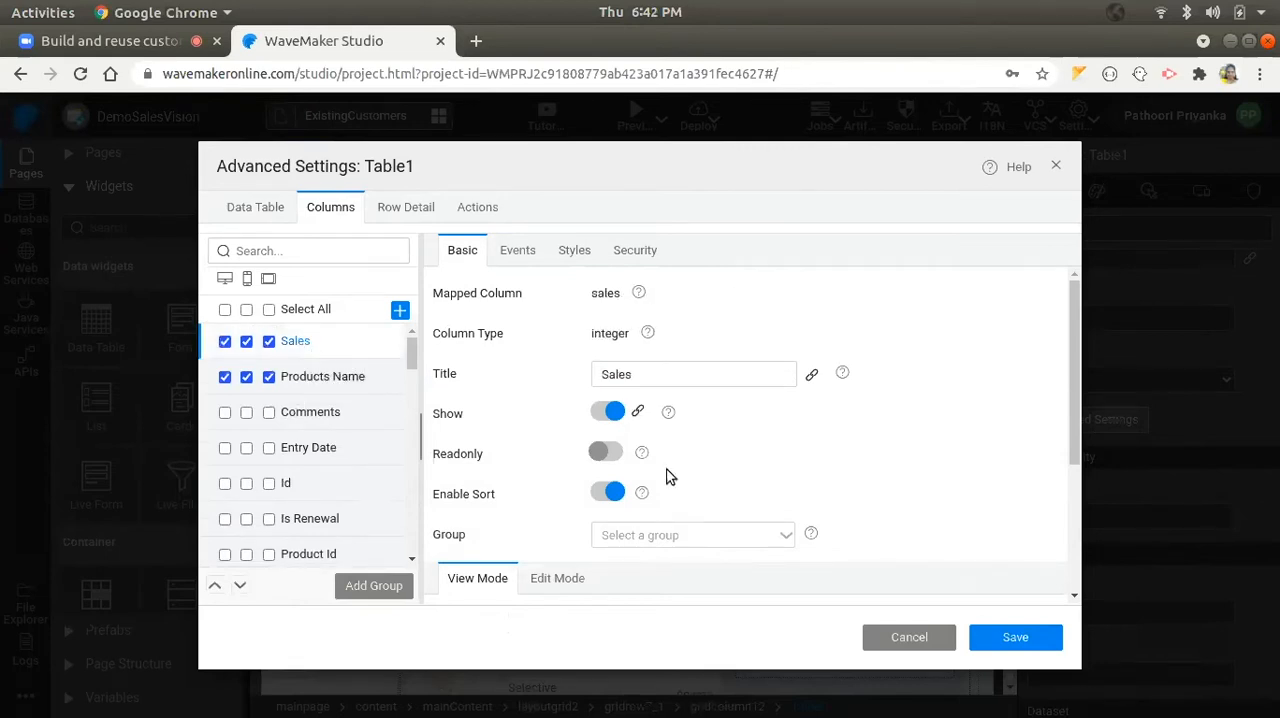
scroll(664, 463, "down", 1)
scroll(661, 457, "down", 3)
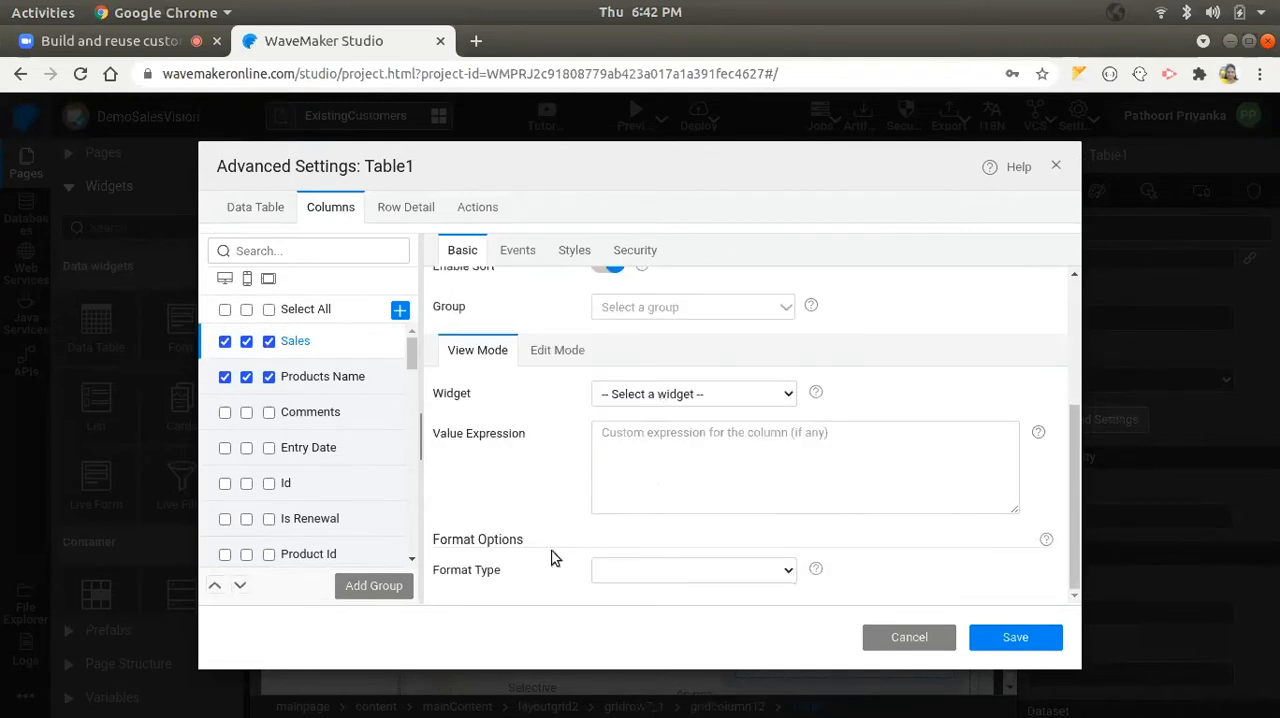
left_click(630, 572)
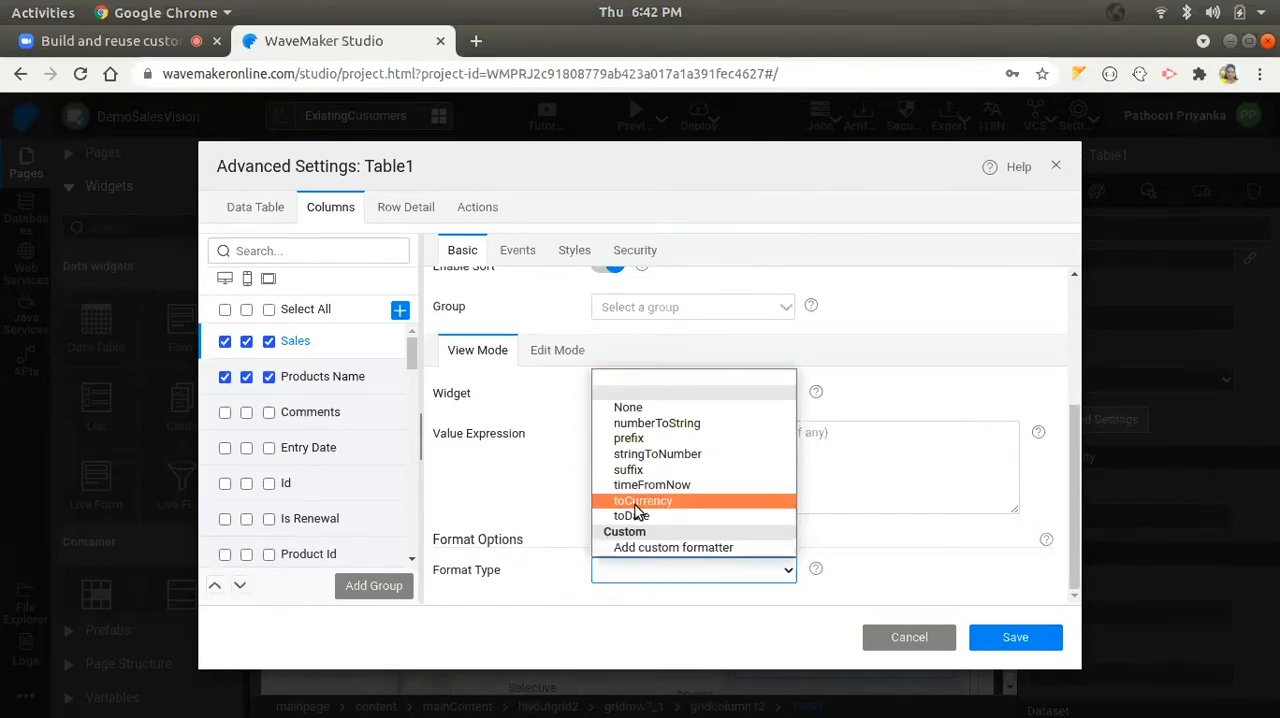
left_click(636, 502)
scroll(610, 520, "down", 2)
left_click(626, 530)
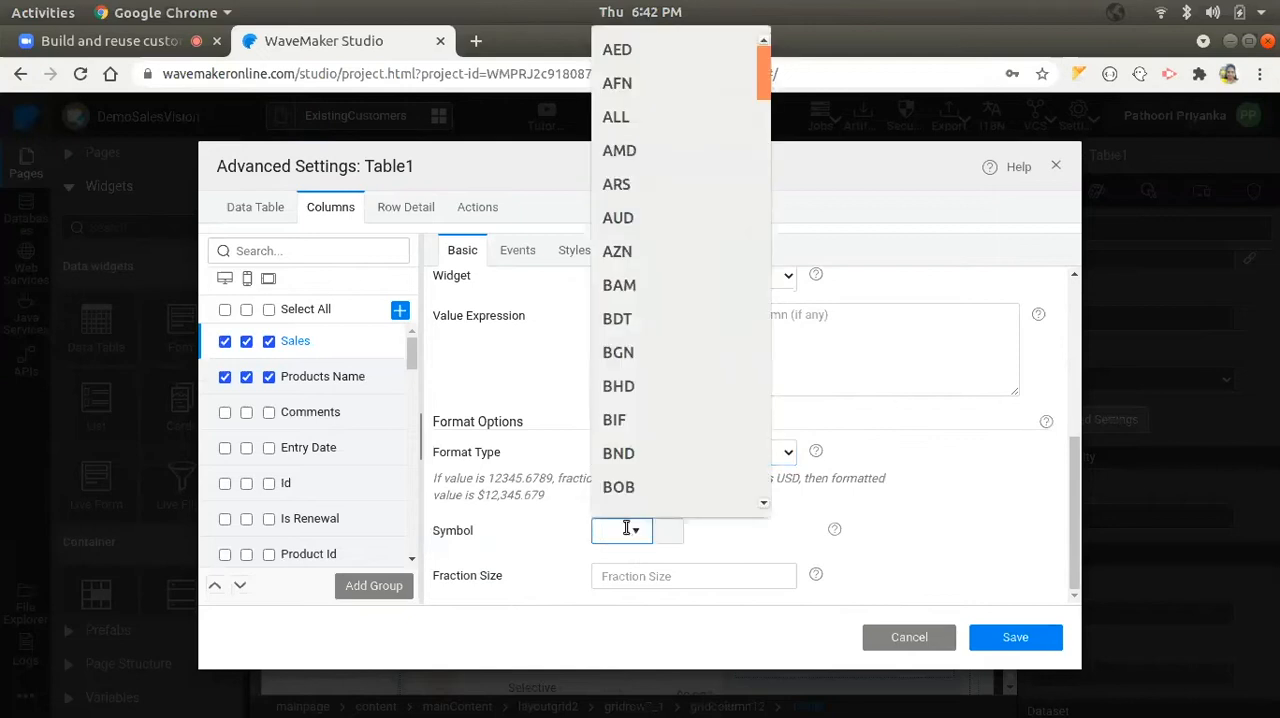
type("usd")
left_click(644, 575)
left_click(1018, 638)
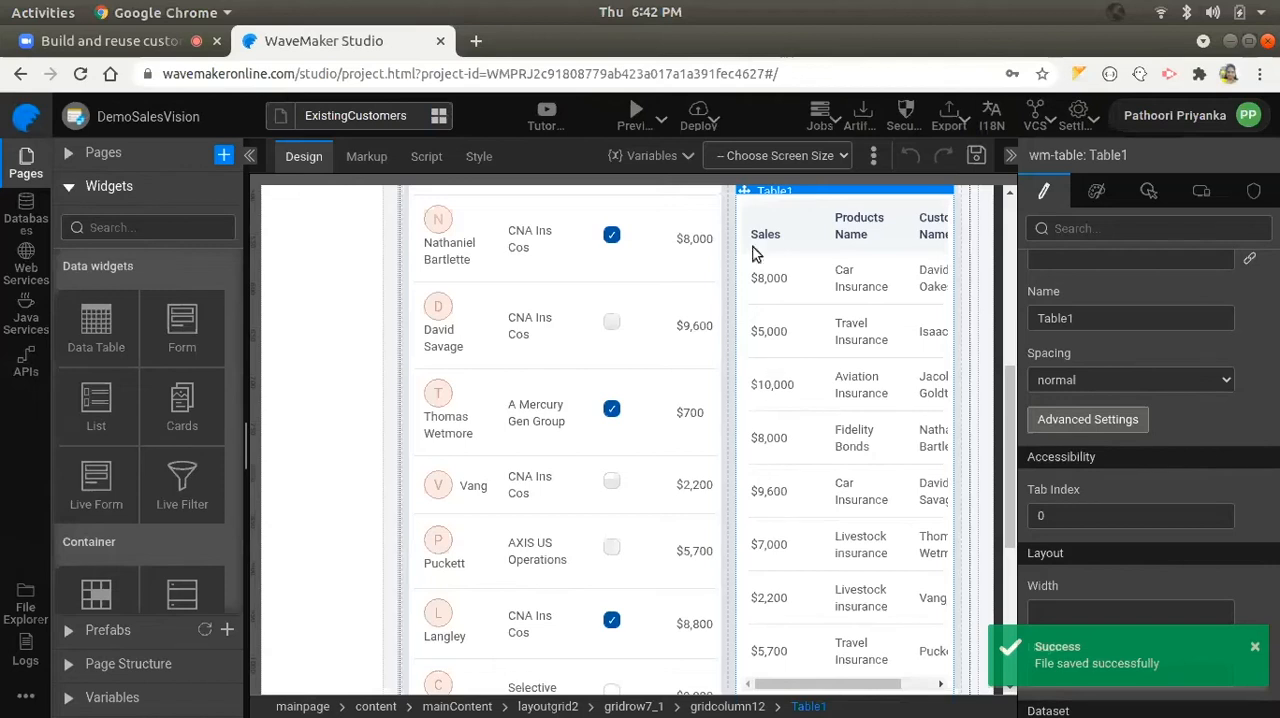
- Preview the app, test the renewals table by raising the Sales filter's minimum to about 8000, and return to the Studio
left_click(632, 112)
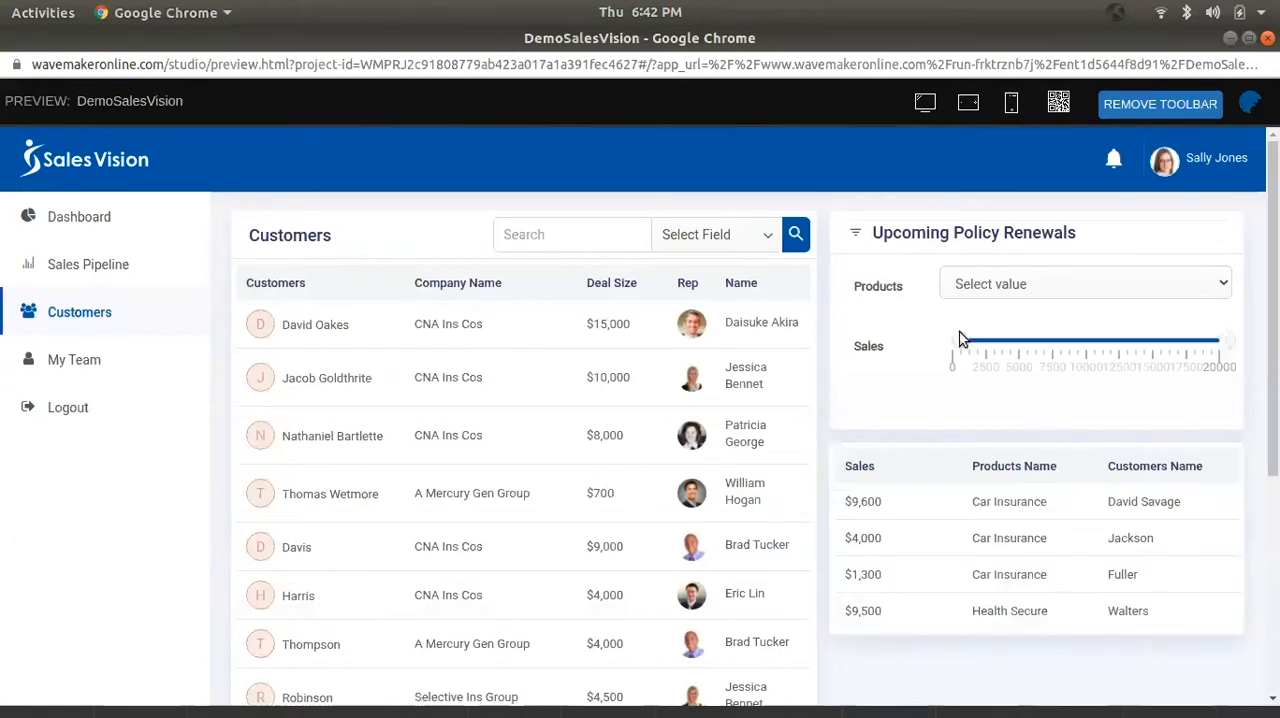
left_click_drag(1035, 345, 1067, 339)
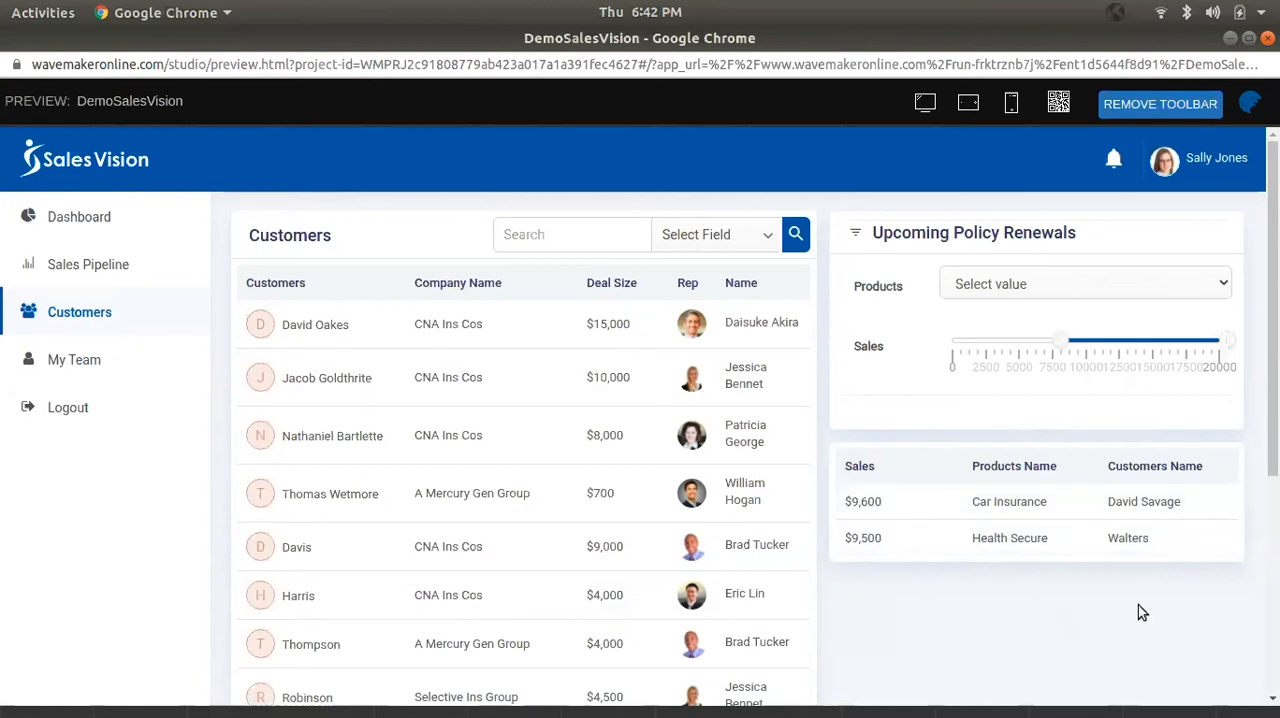
scroll(1040, 320, "down", 1)
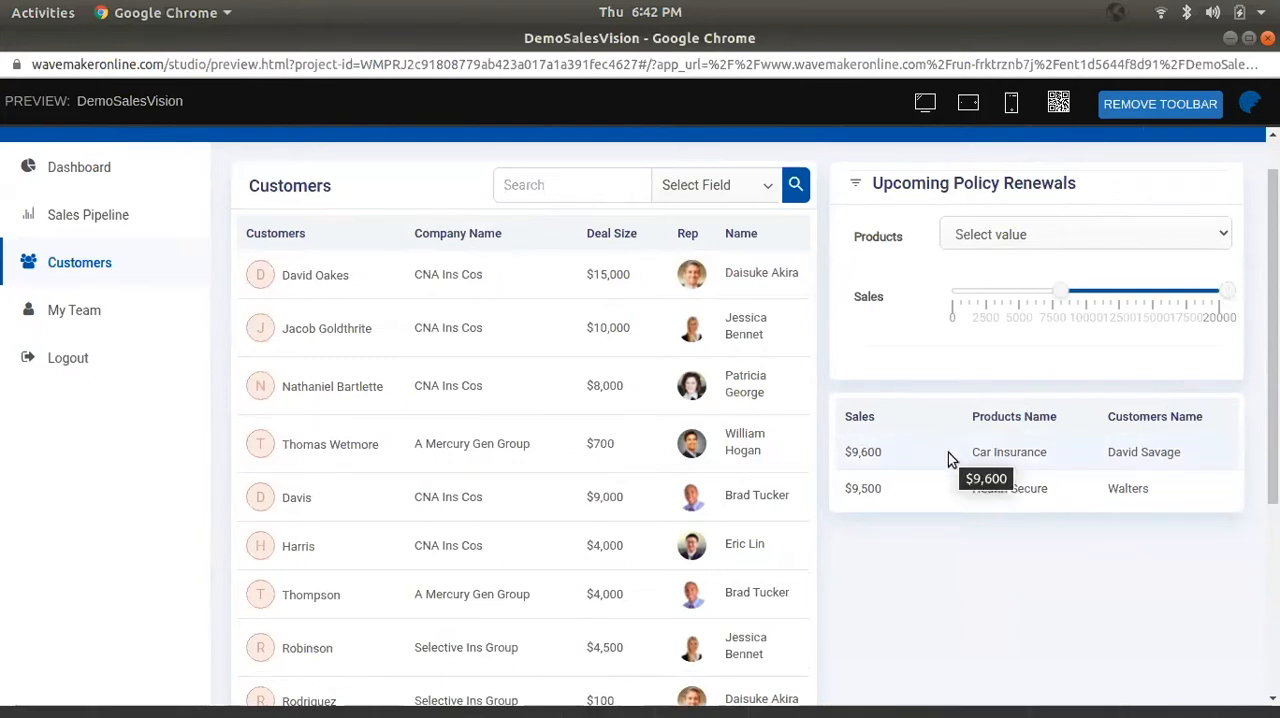
left_click(1231, 40)
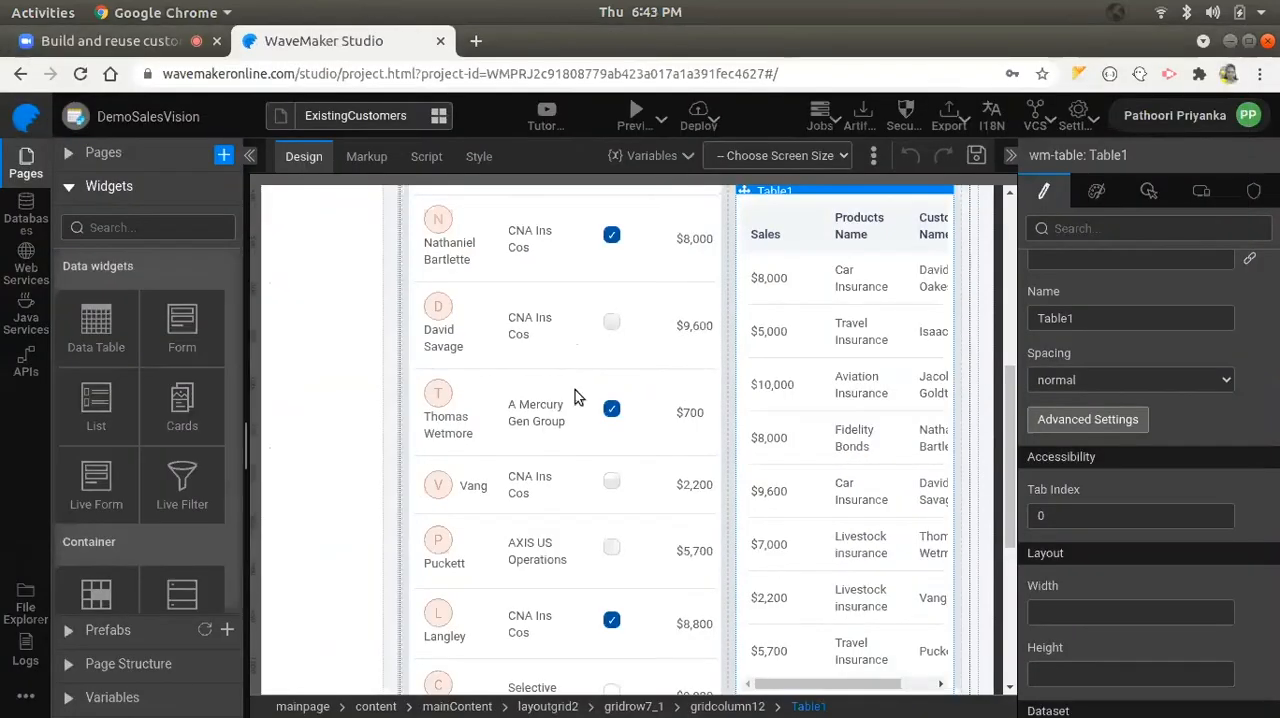
- Go back to the running preview, examine the My Team page down to its Goals and Location panels, and return to the Studio
left_click(105, 153)
mouse_move(218, 685)
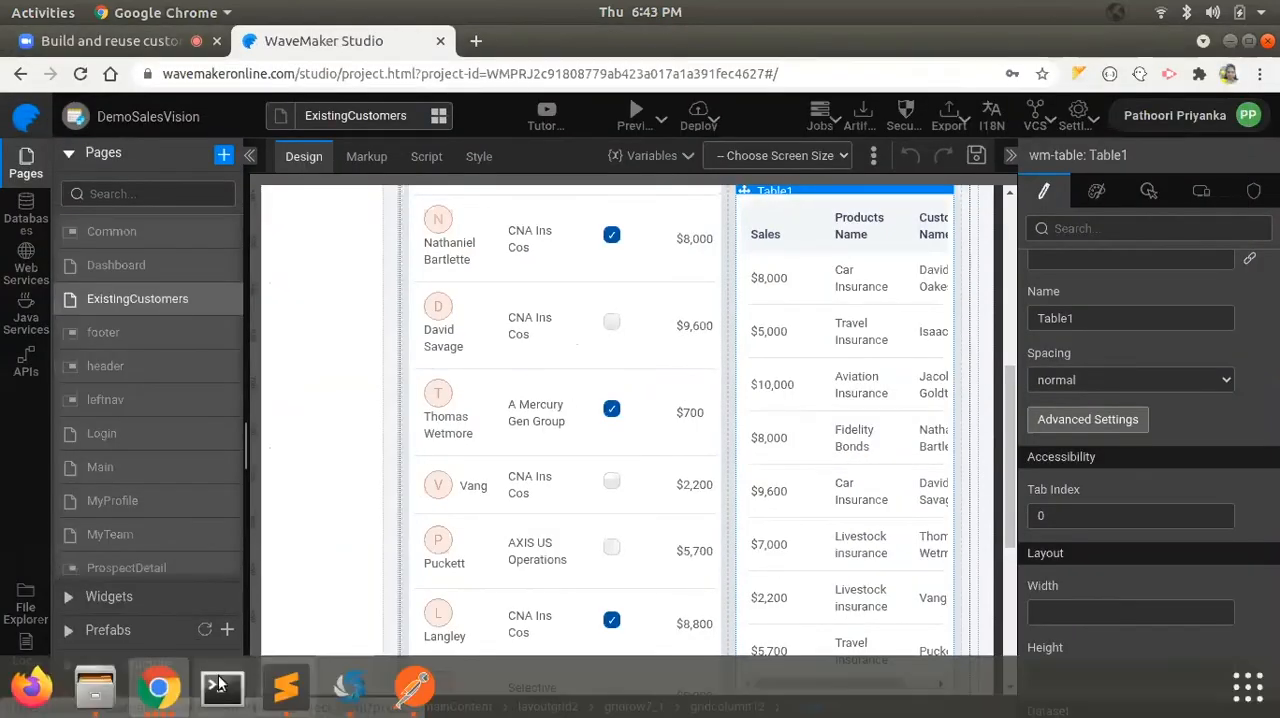
left_click(160, 688)
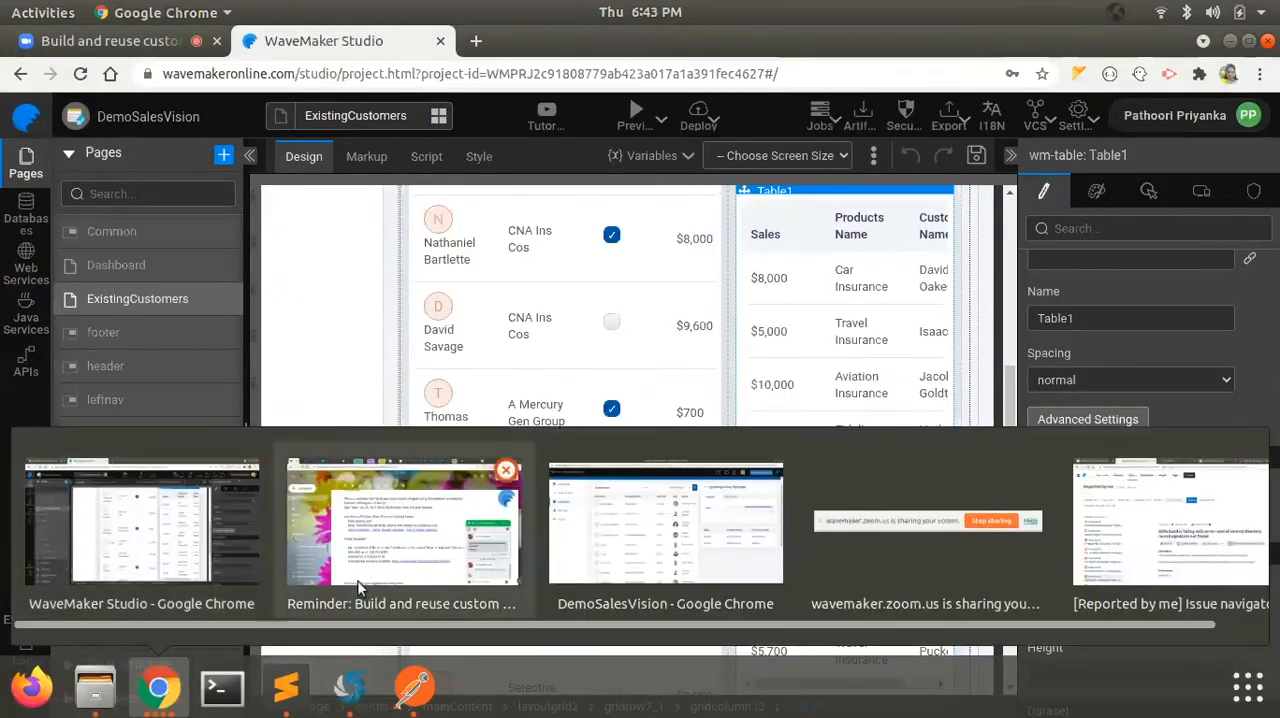
left_click(660, 538)
left_click(110, 321)
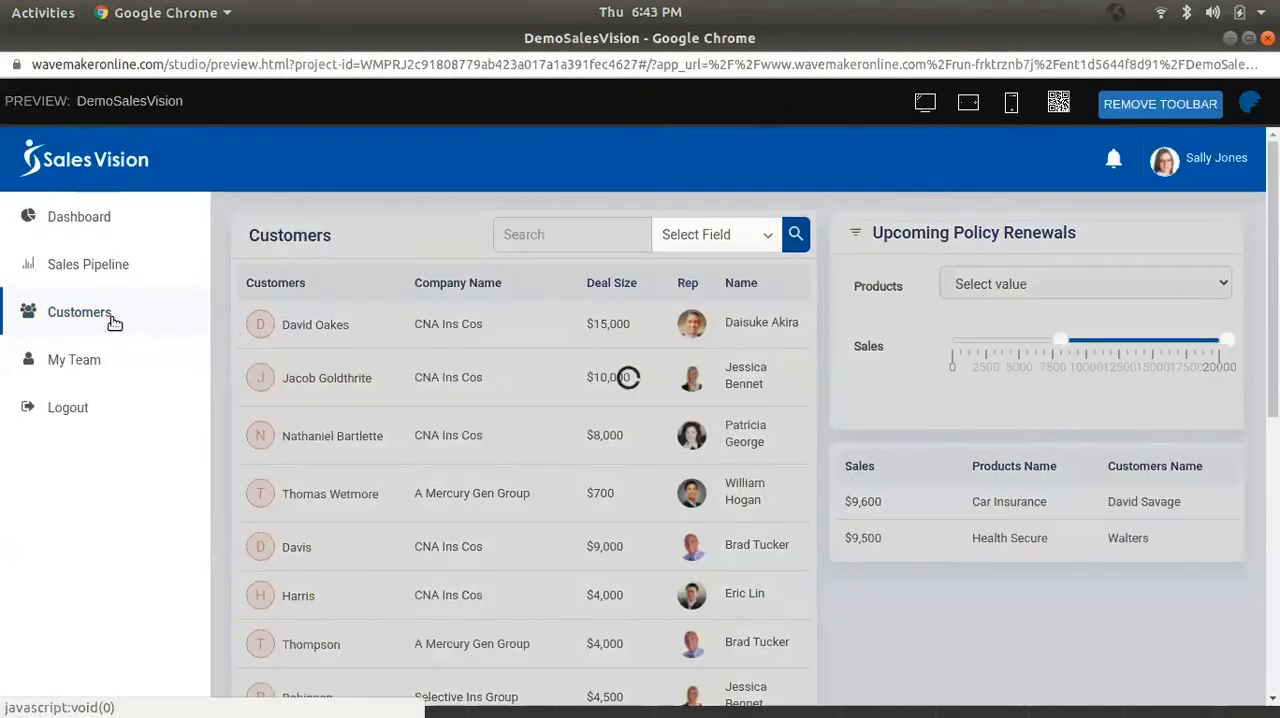
left_click(134, 352)
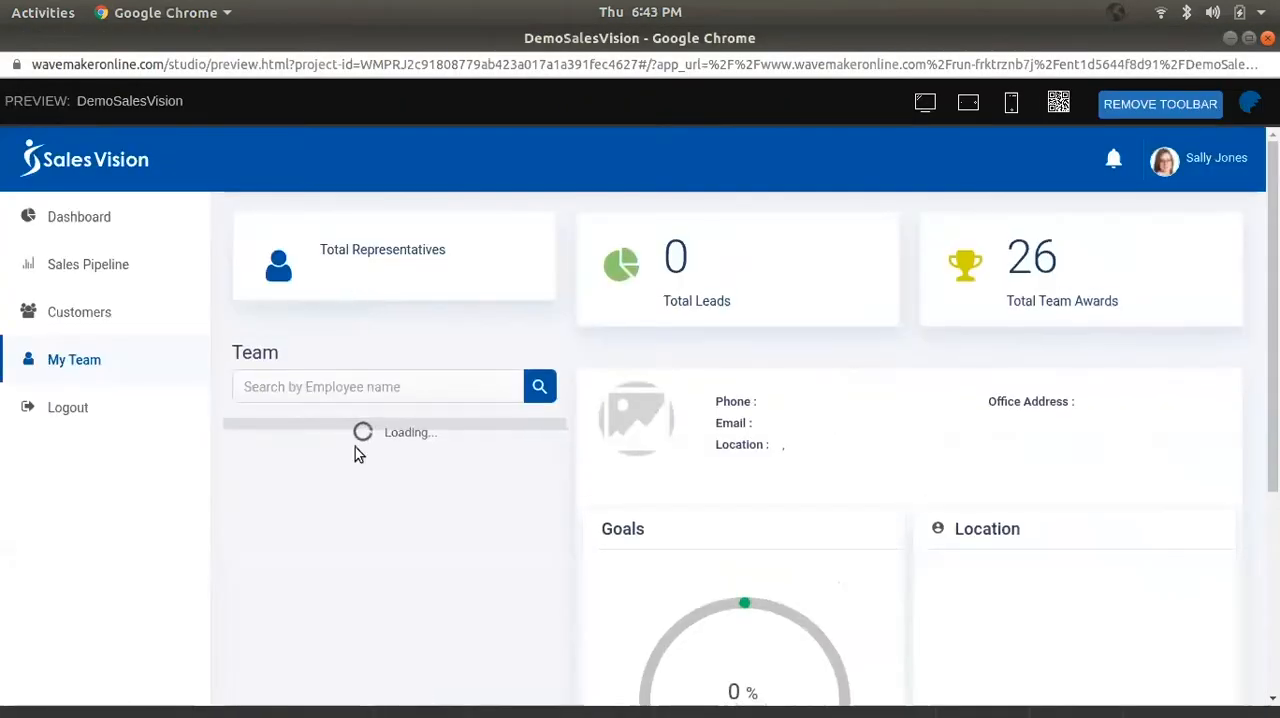
scroll(420, 478, "down", 3)
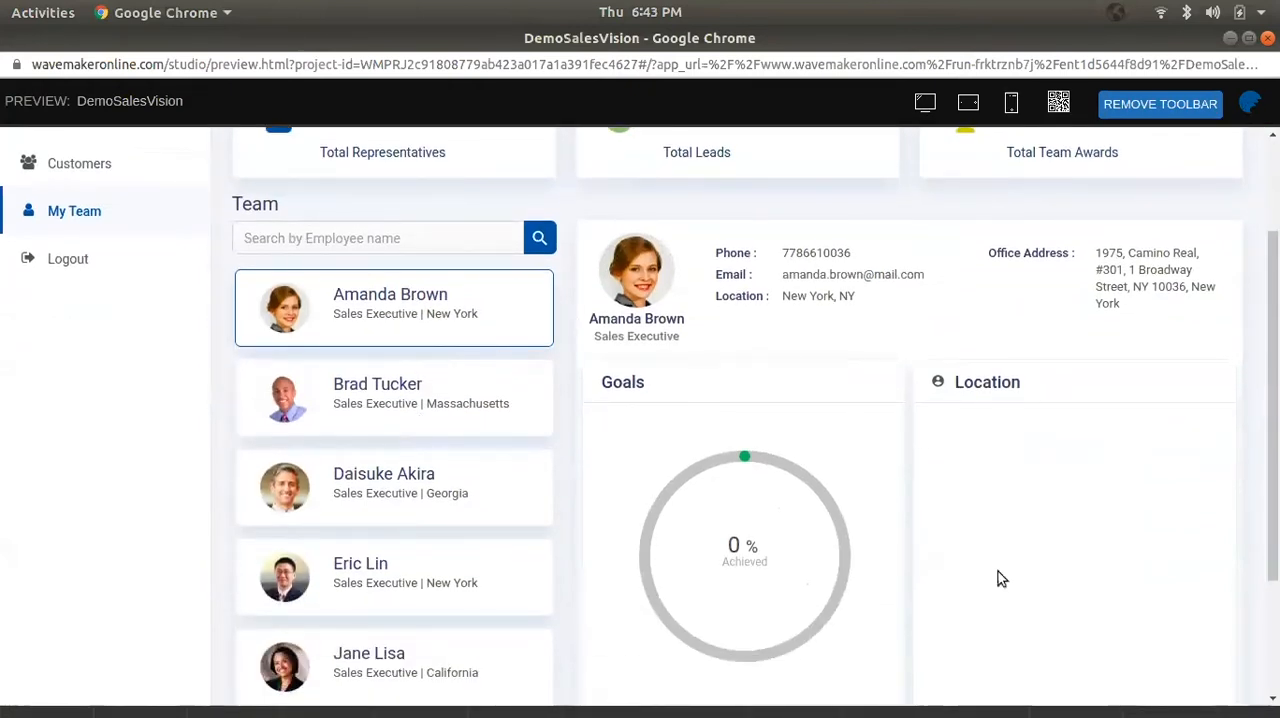
scroll(330, 320, "down", 2)
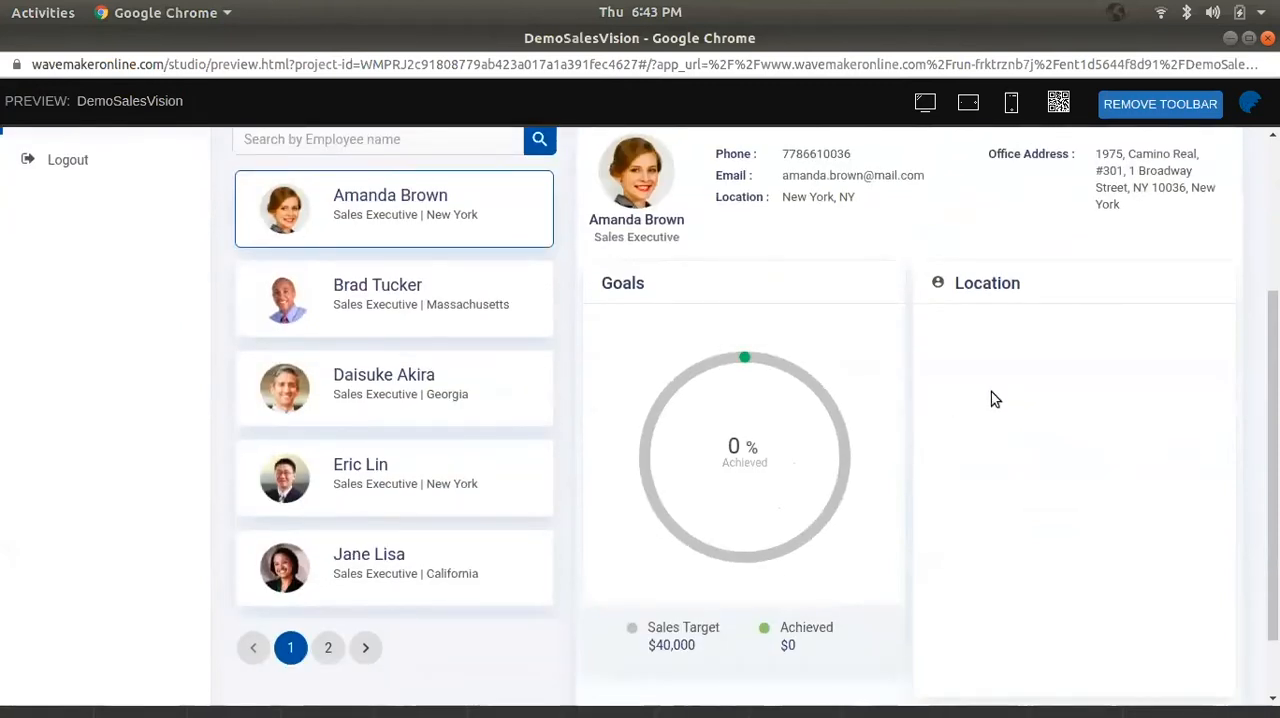
left_click(1230, 37)
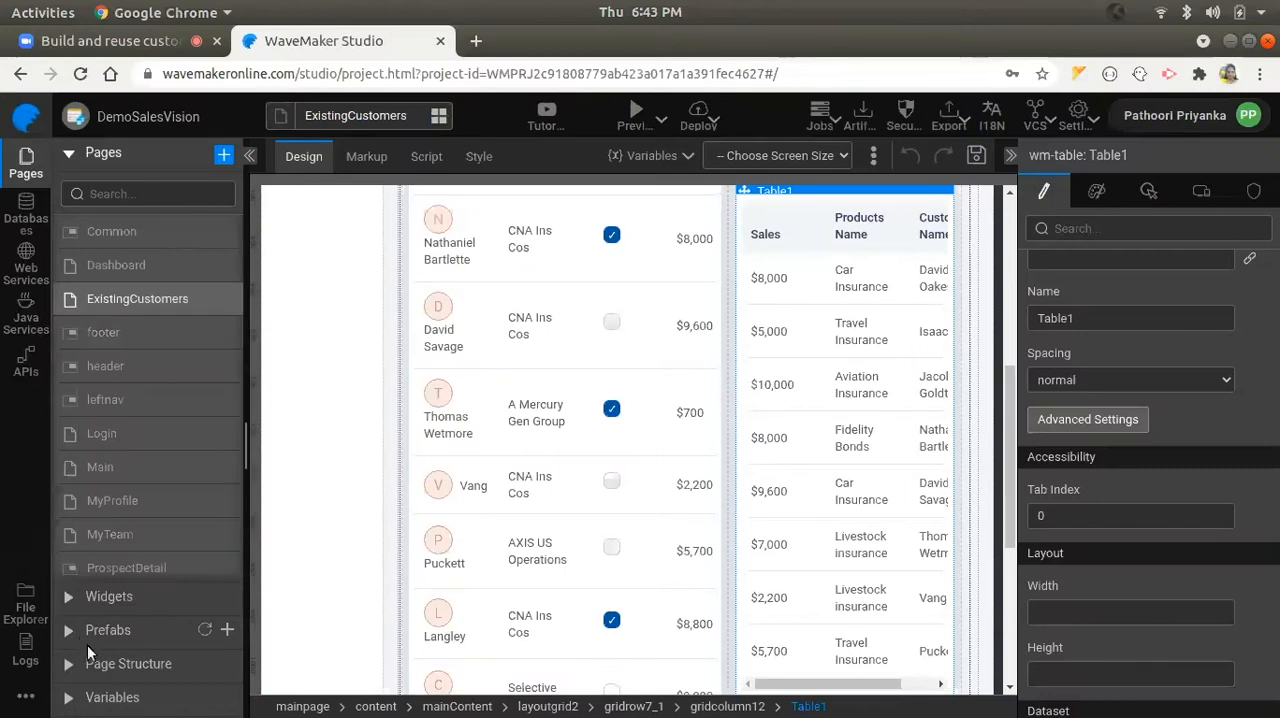
- Open the MyTeam page for editing
left_click(117, 632)
left_click(121, 164)
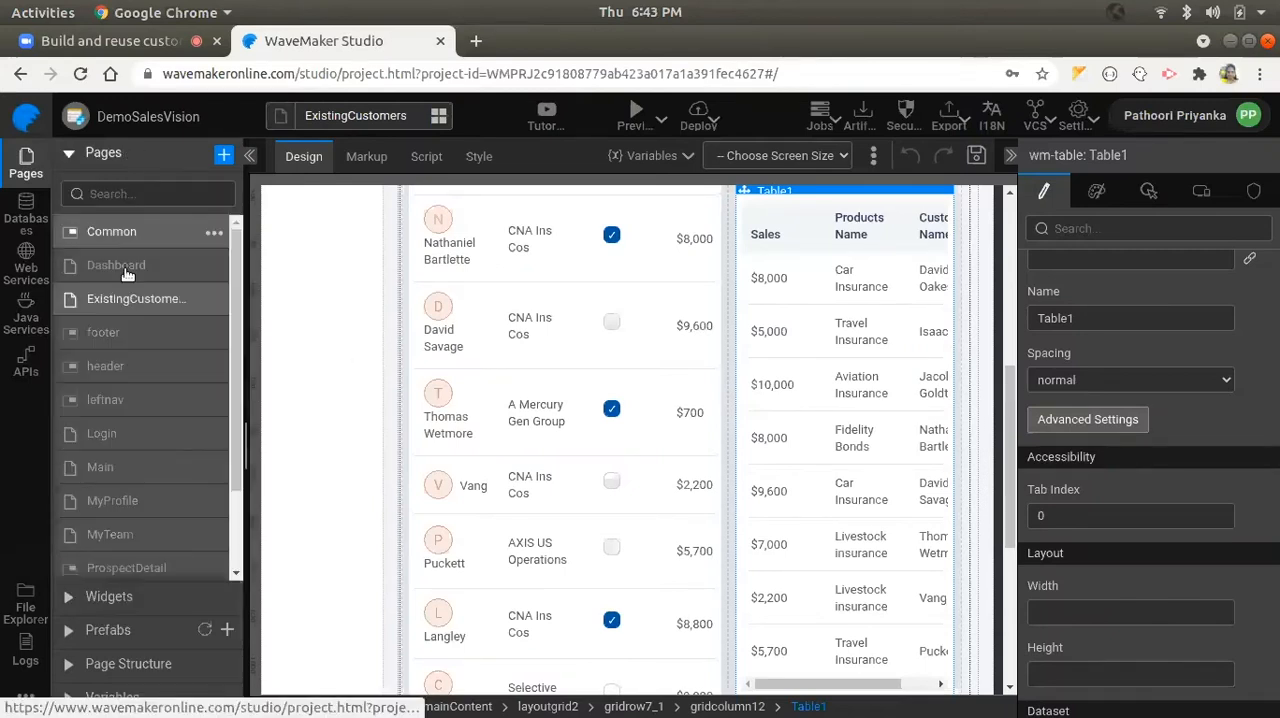
scroll(130, 372, "down", 2)
left_click(124, 431)
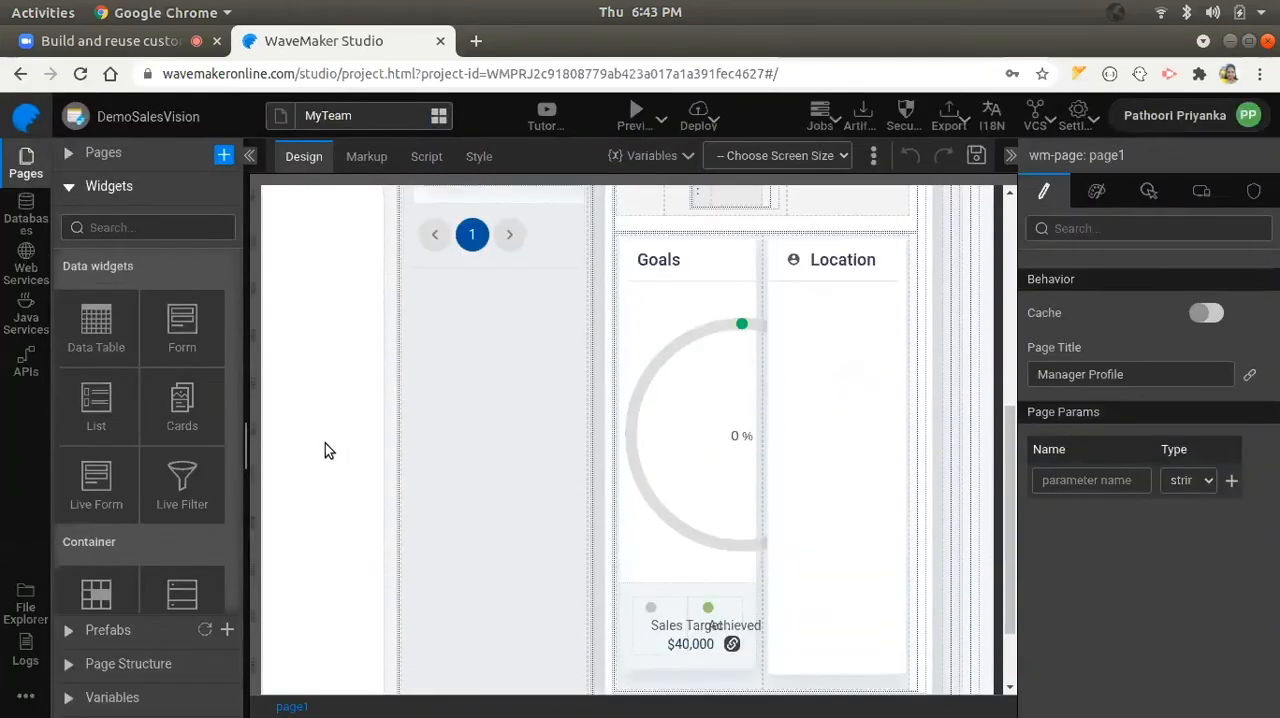
- Add the Googlemaps prefab to the empty Location panel of the MyTeam page
left_click(115, 628)
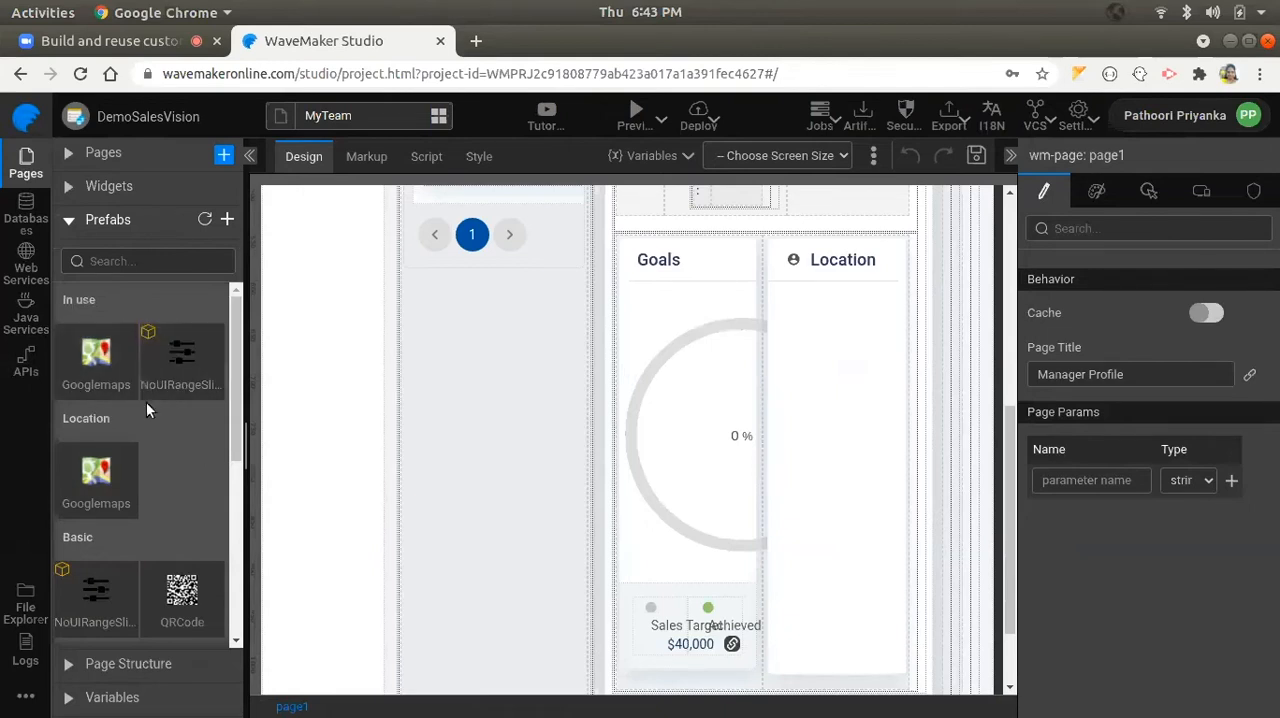
scroll(139, 483, "down", 3)
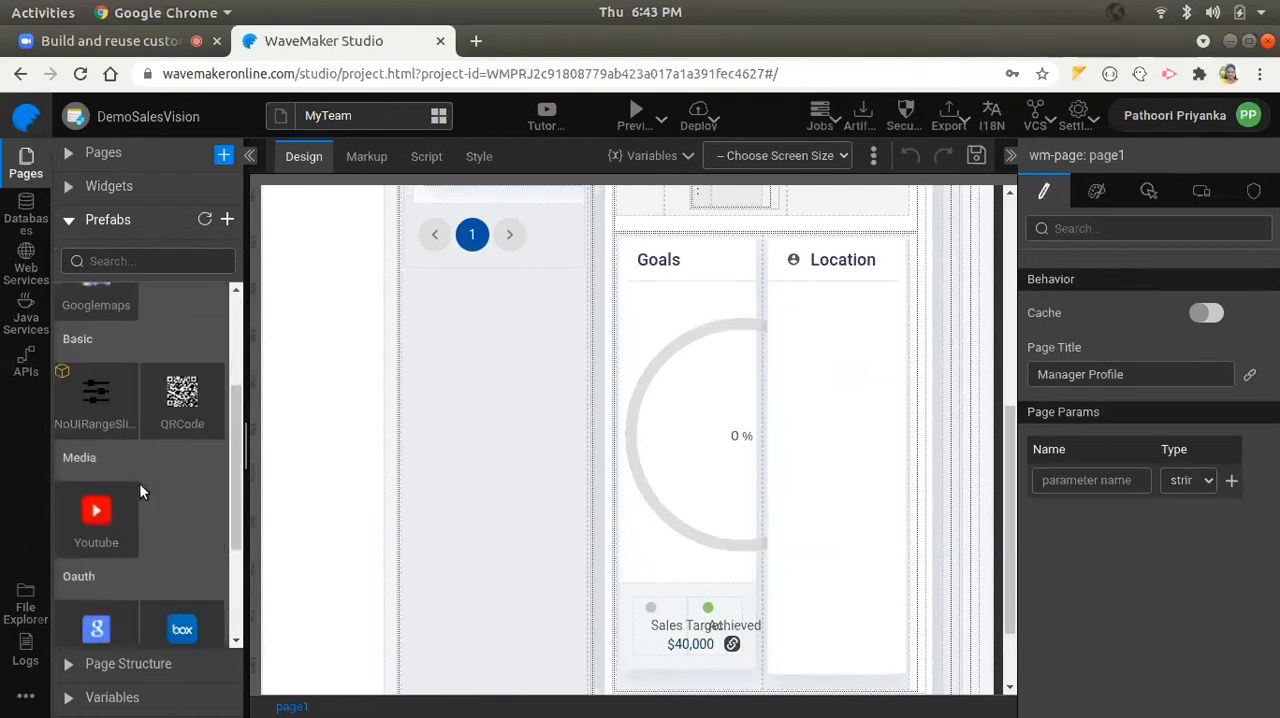
scroll(144, 449, "up", 3)
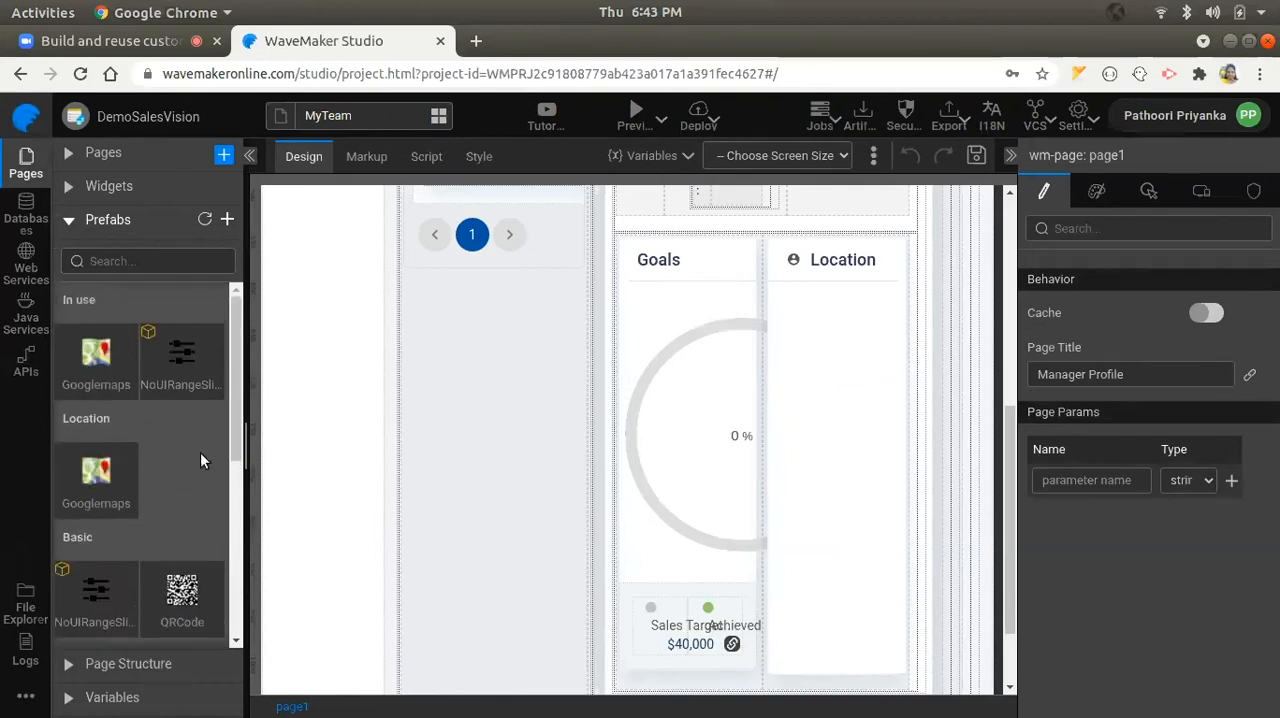
left_click(859, 424)
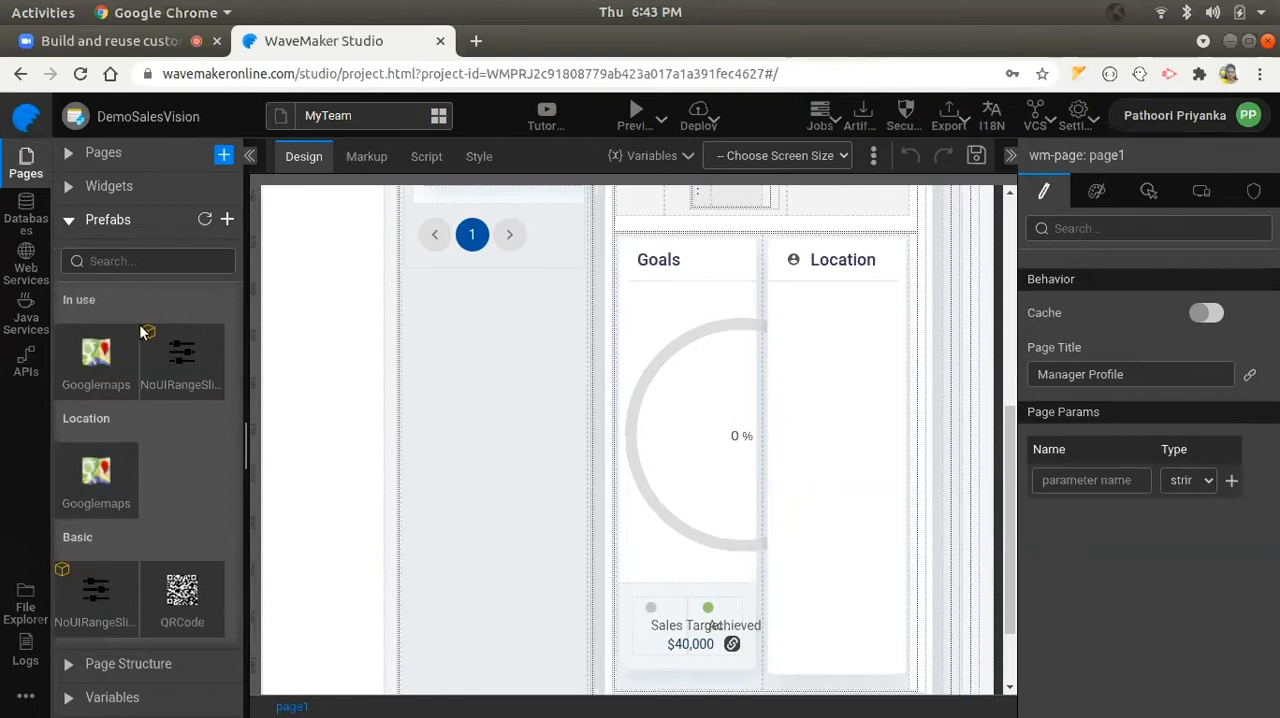
left_click_drag(96, 355, 822, 367)
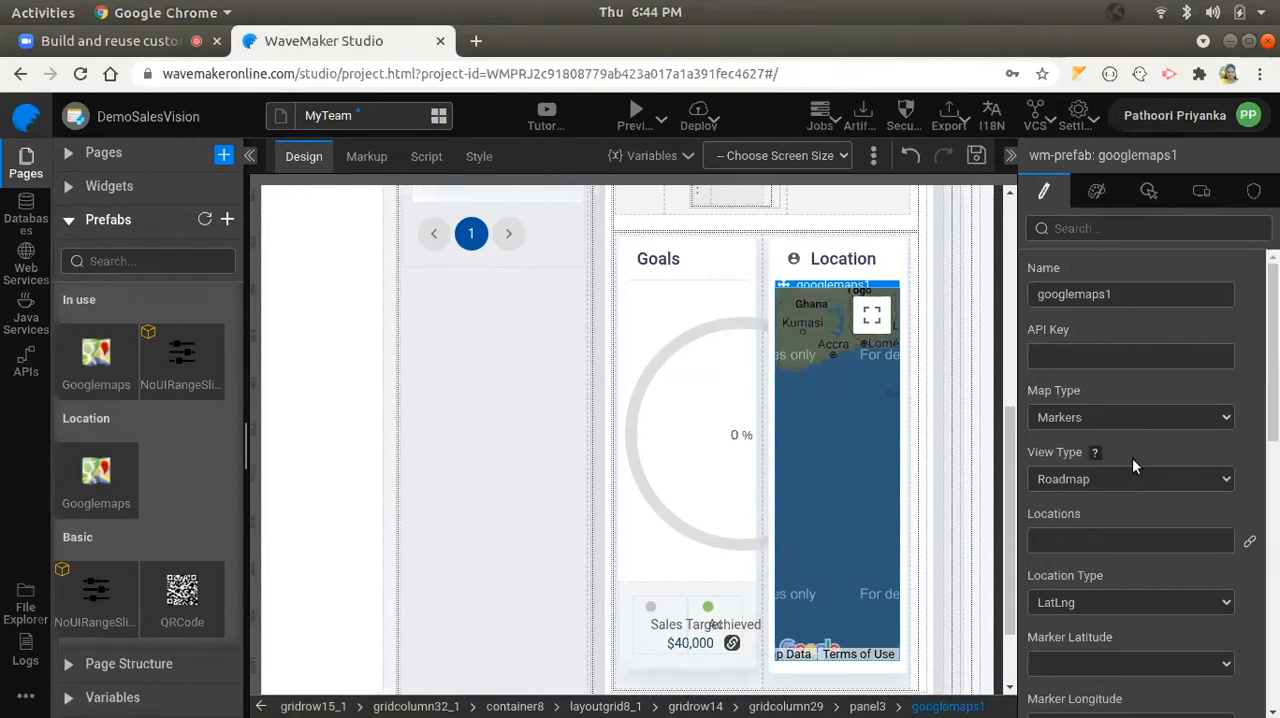
- Bind the Locations property of the Google map in the Location panel to the selected item of the RepsList1 team list widget
scroll(1152, 459, "down", 3)
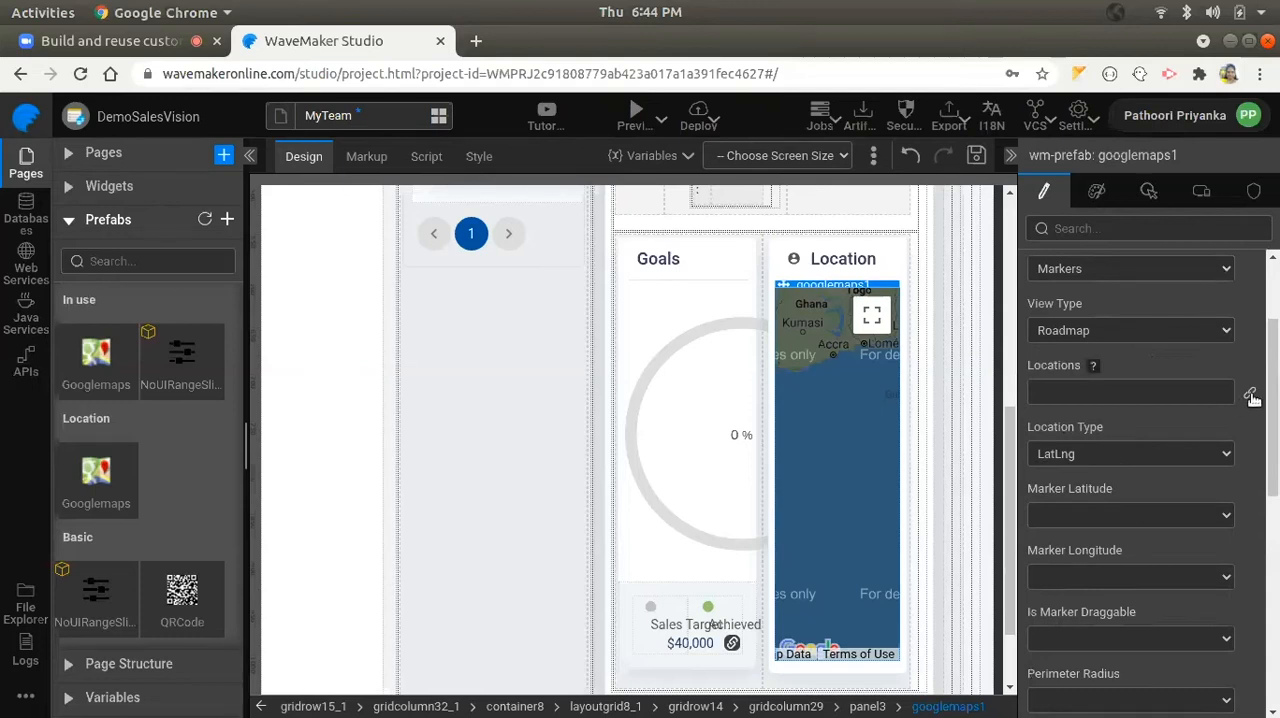
scroll(523, 426, "up", 3)
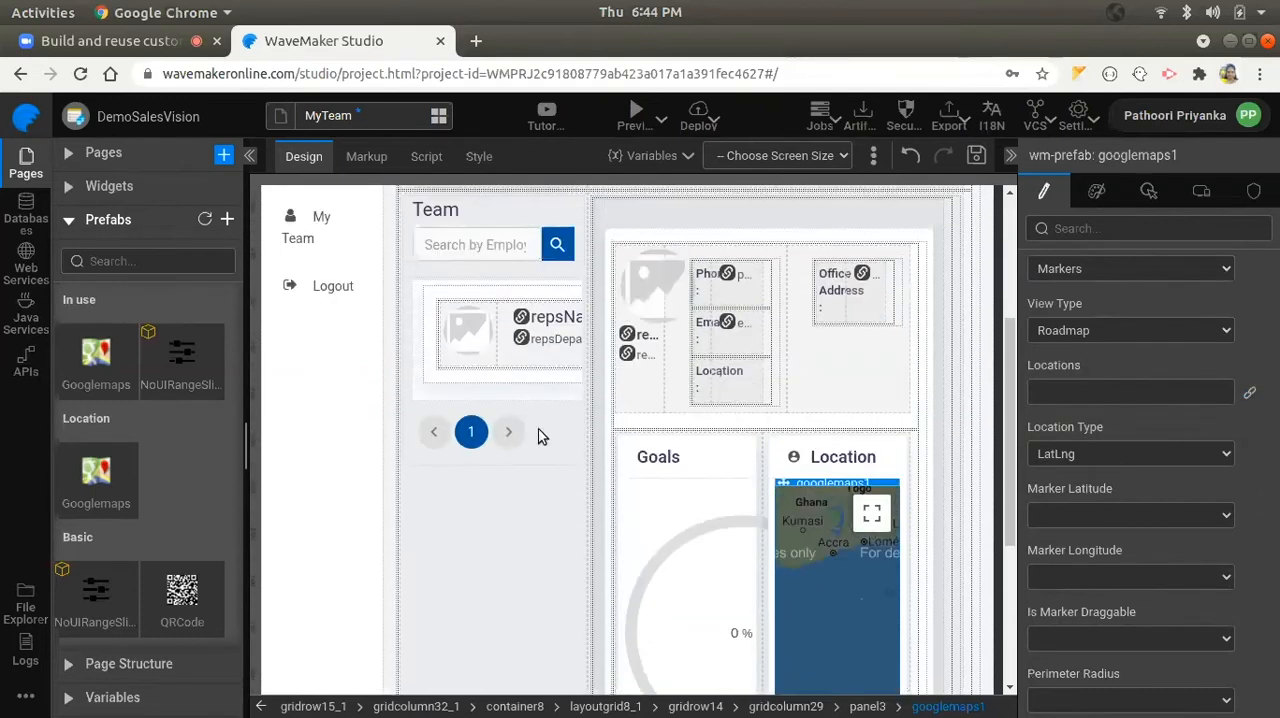
left_click(536, 430)
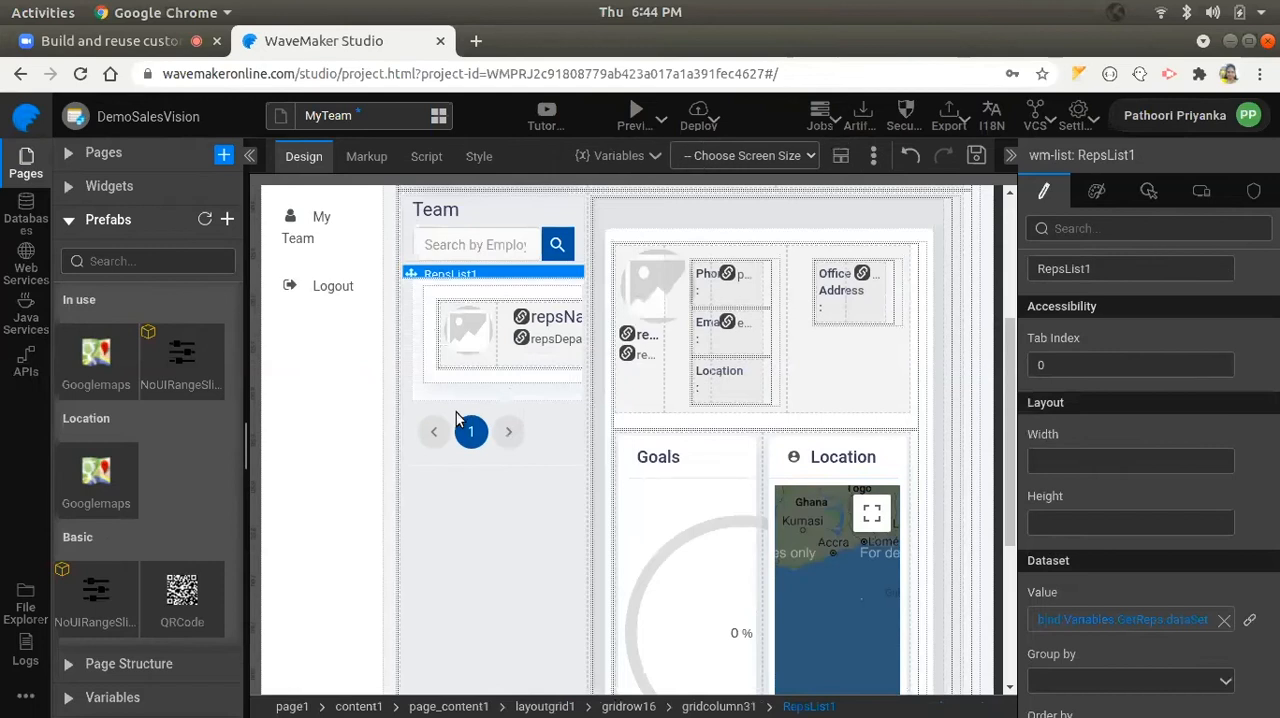
scroll(851, 502, "down", 2)
left_click(827, 510)
scroll(1190, 460, "down", 2)
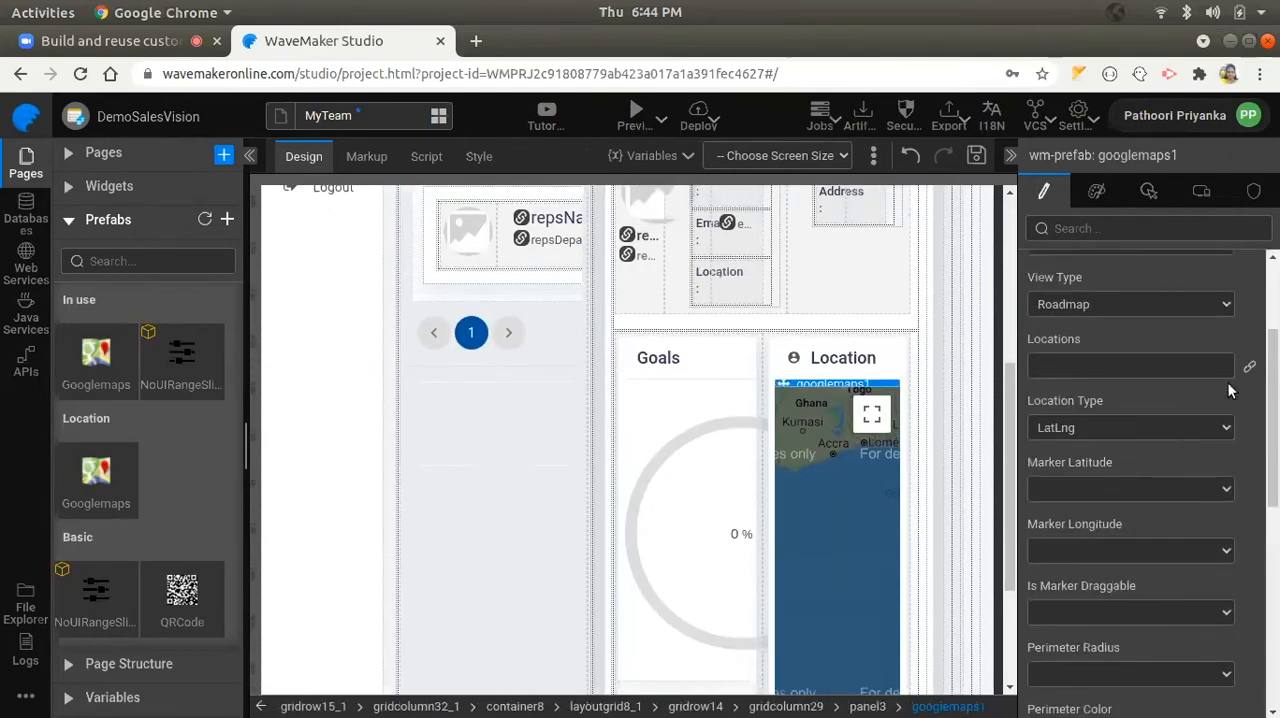
left_click(1249, 369)
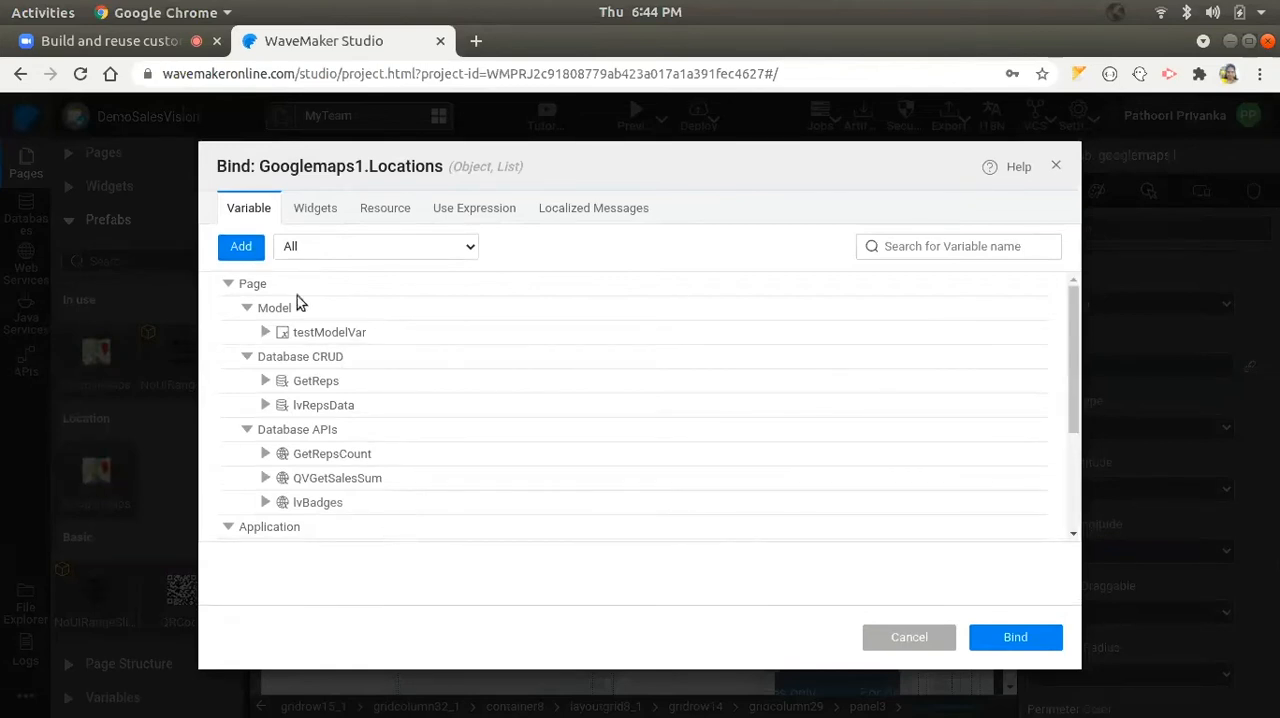
left_click(318, 210)
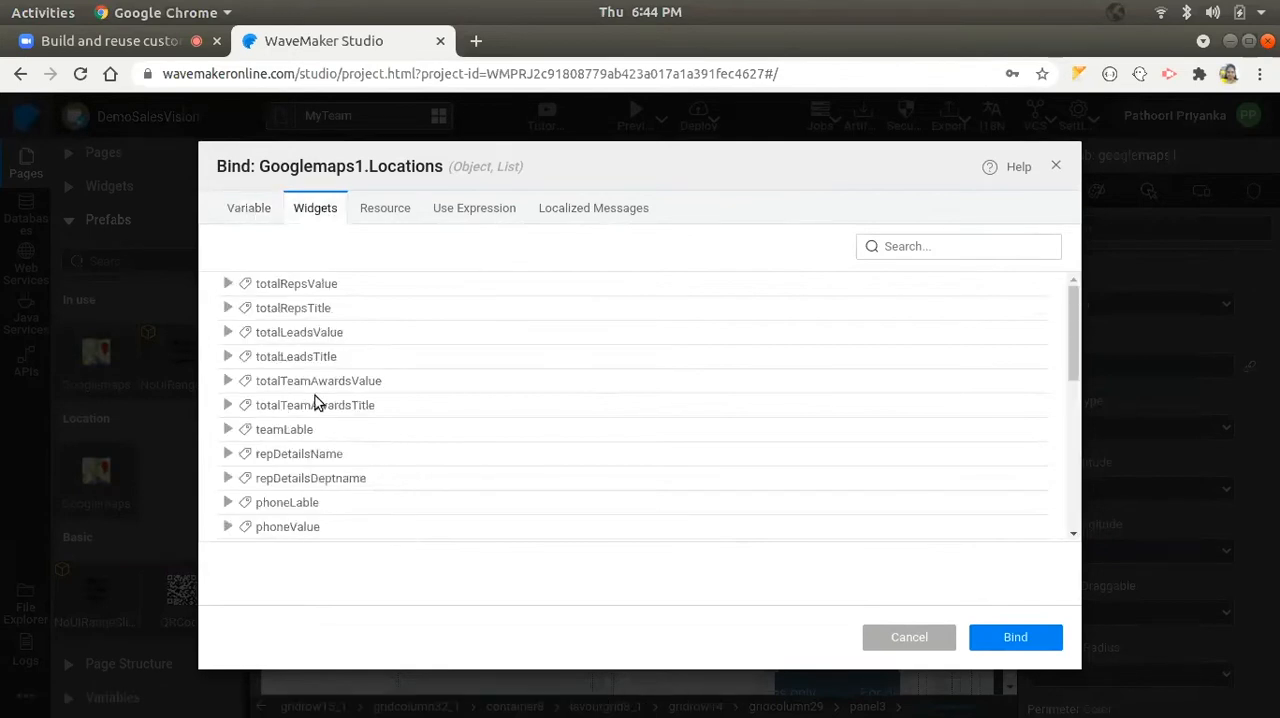
scroll(240, 480, "down", 8)
left_click(230, 473)
scroll(293, 433, "down", 3)
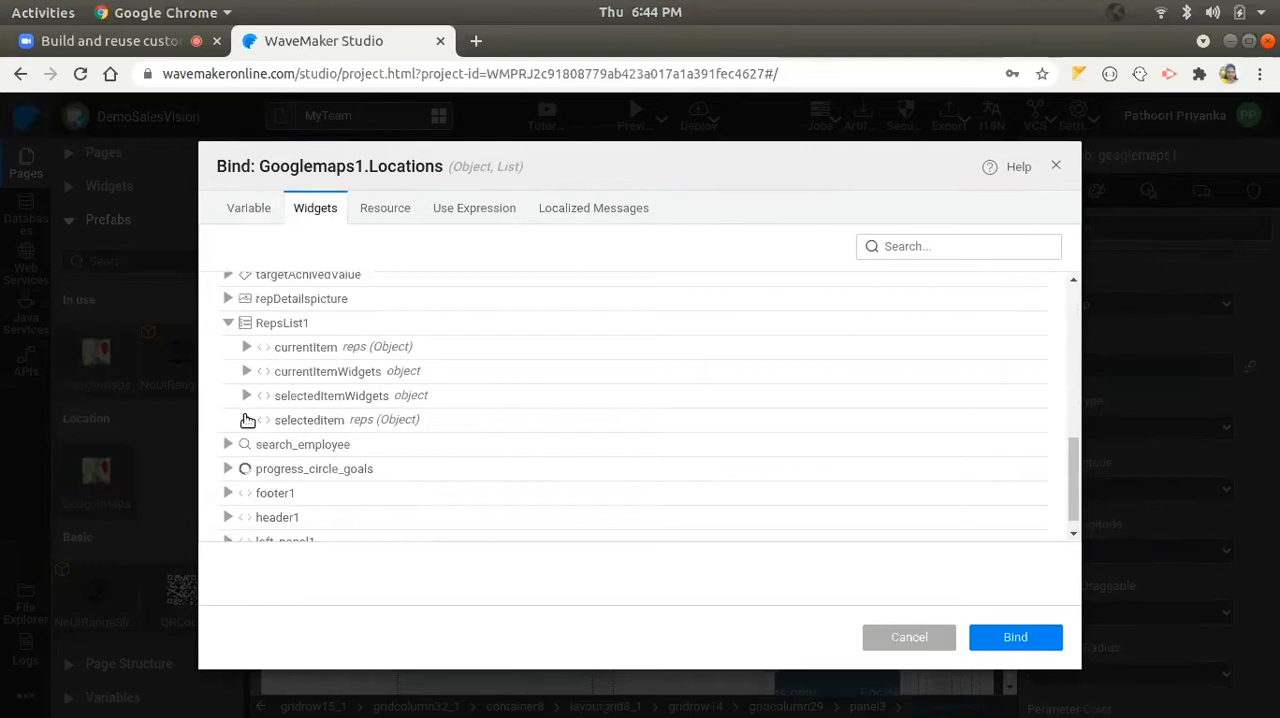
left_click(297, 420)
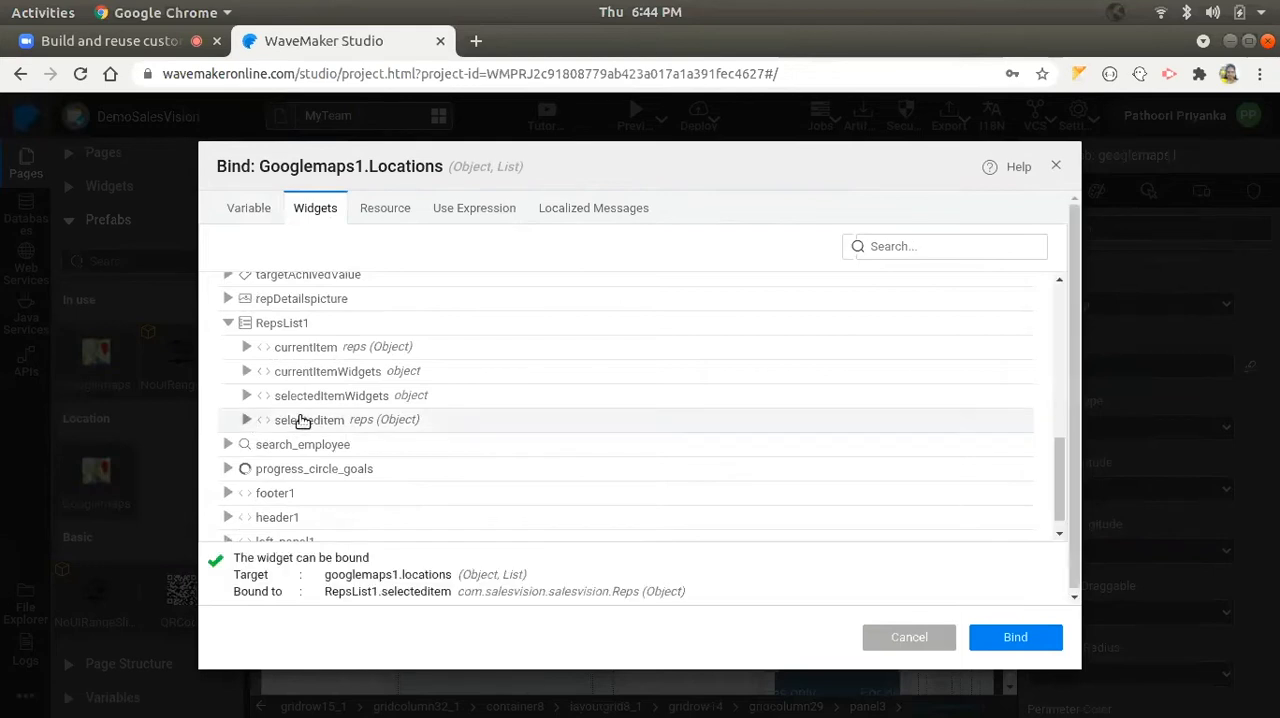
left_click(1007, 639)
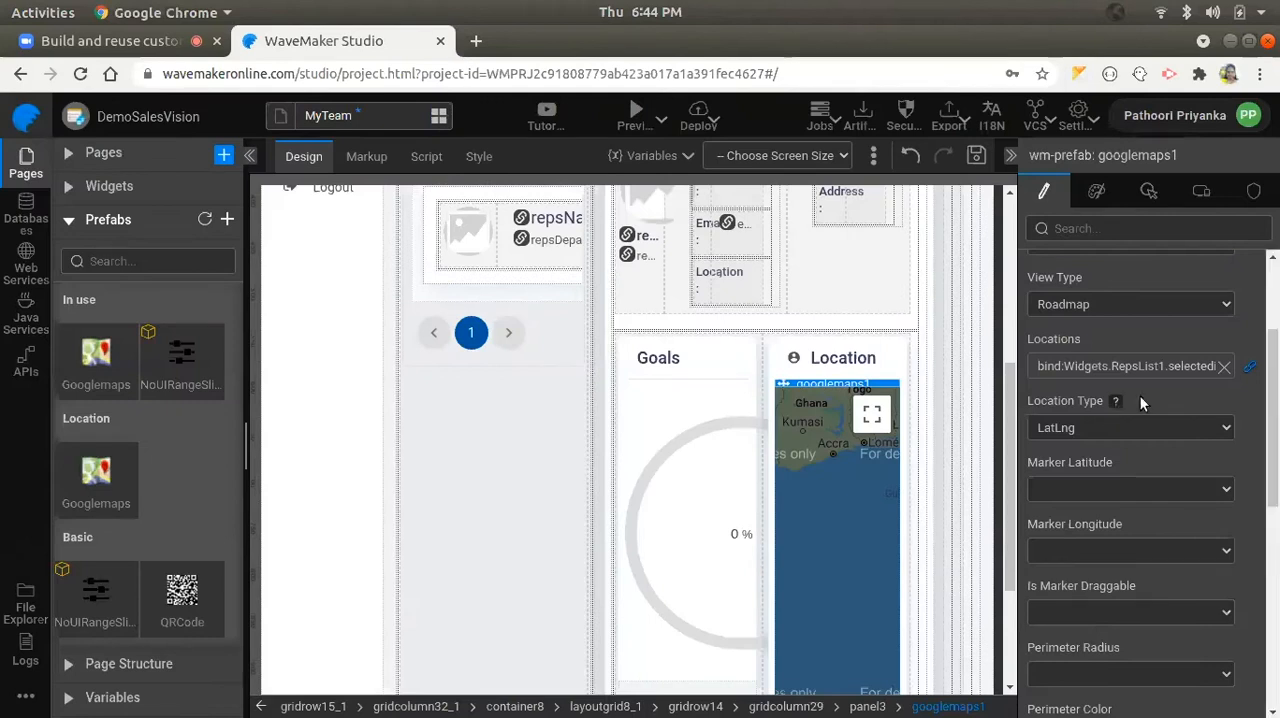
- Set the map's Location Type to Address, use the city field as its Address, and save the page
left_click(1110, 428)
left_click(1076, 449)
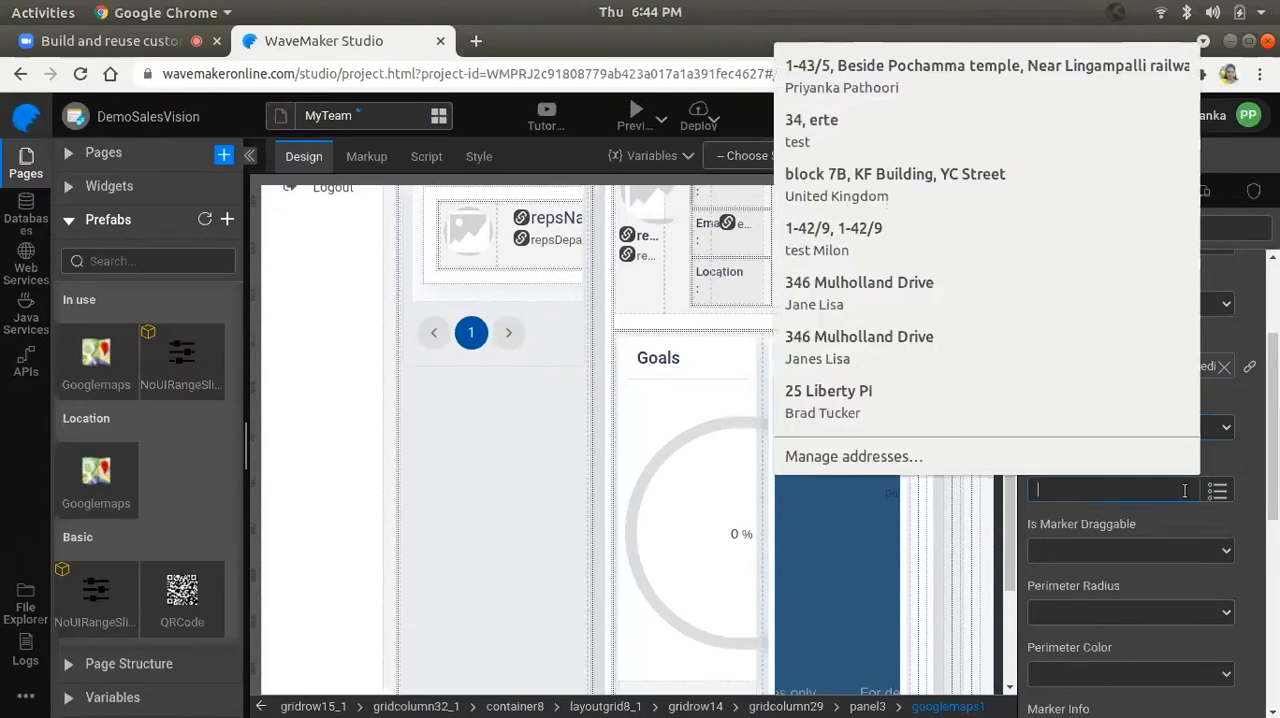
left_click(1149, 494)
left_click(1042, 584)
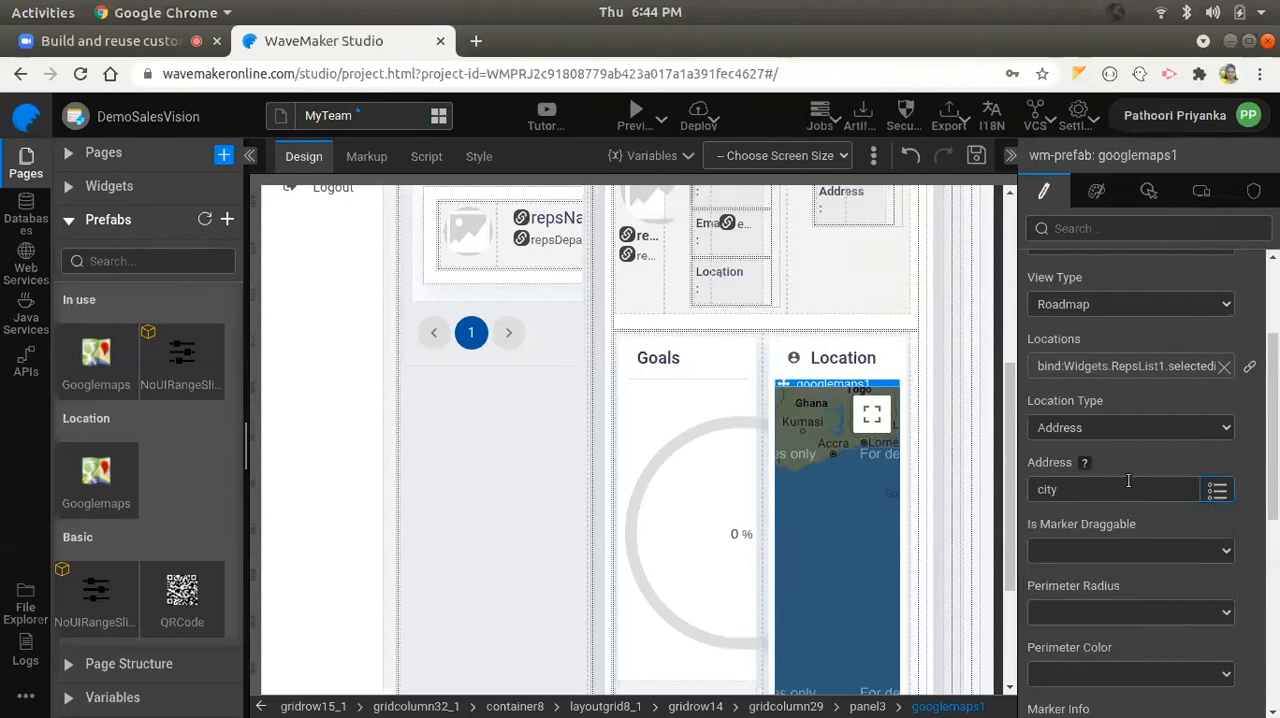
left_click(976, 155)
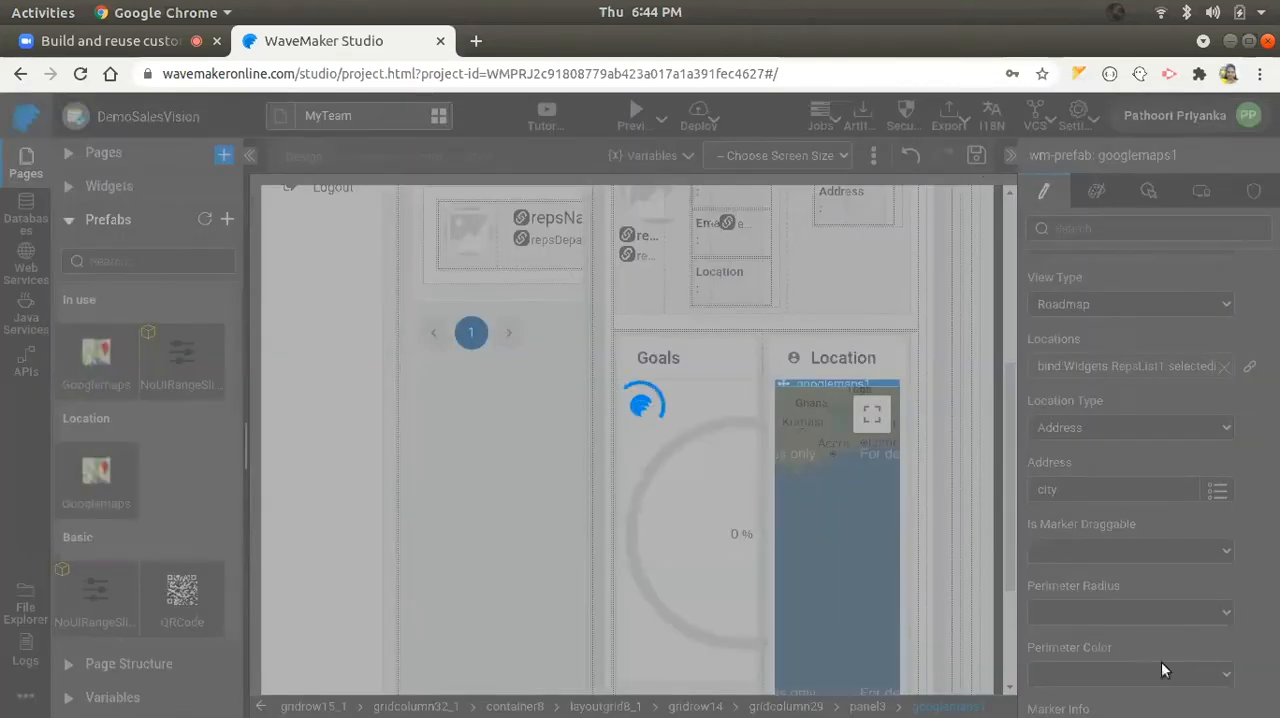
- Copy the Google Maps API key from the Sublime Text note, return to the Studio, and paste it into the map's API Key
scroll(1125, 500, "up", 3)
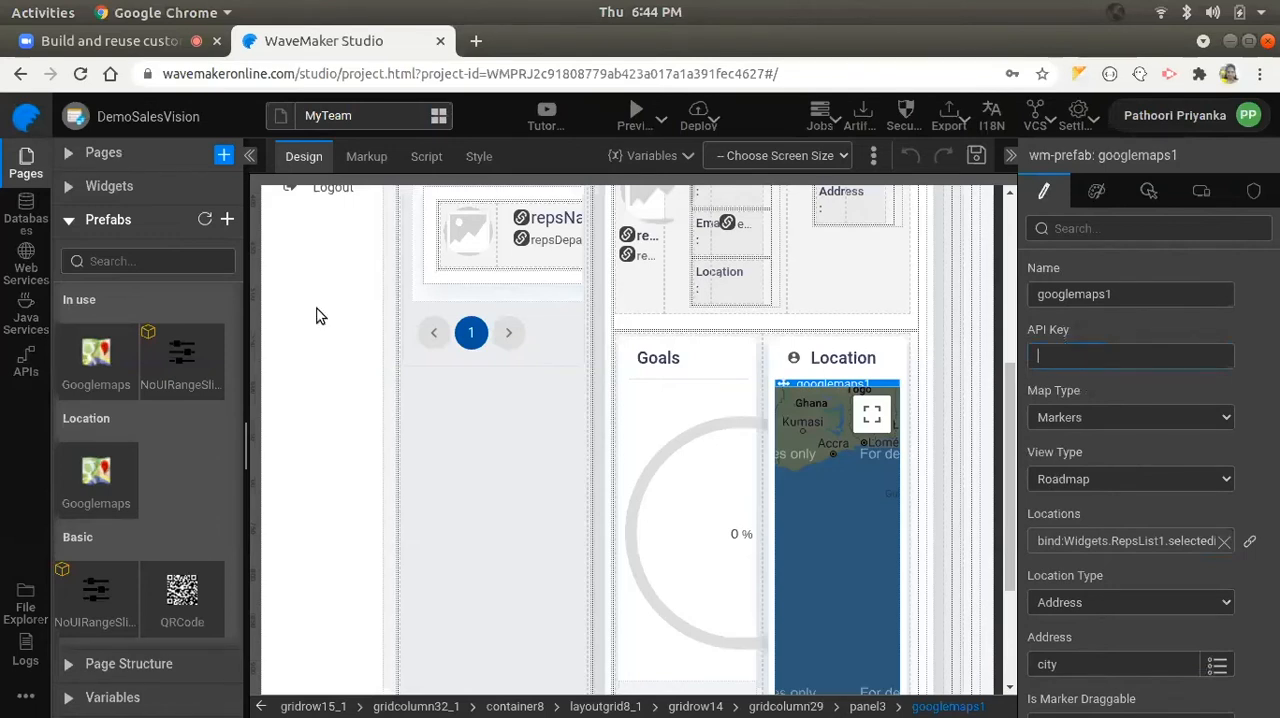
left_click(284, 686)
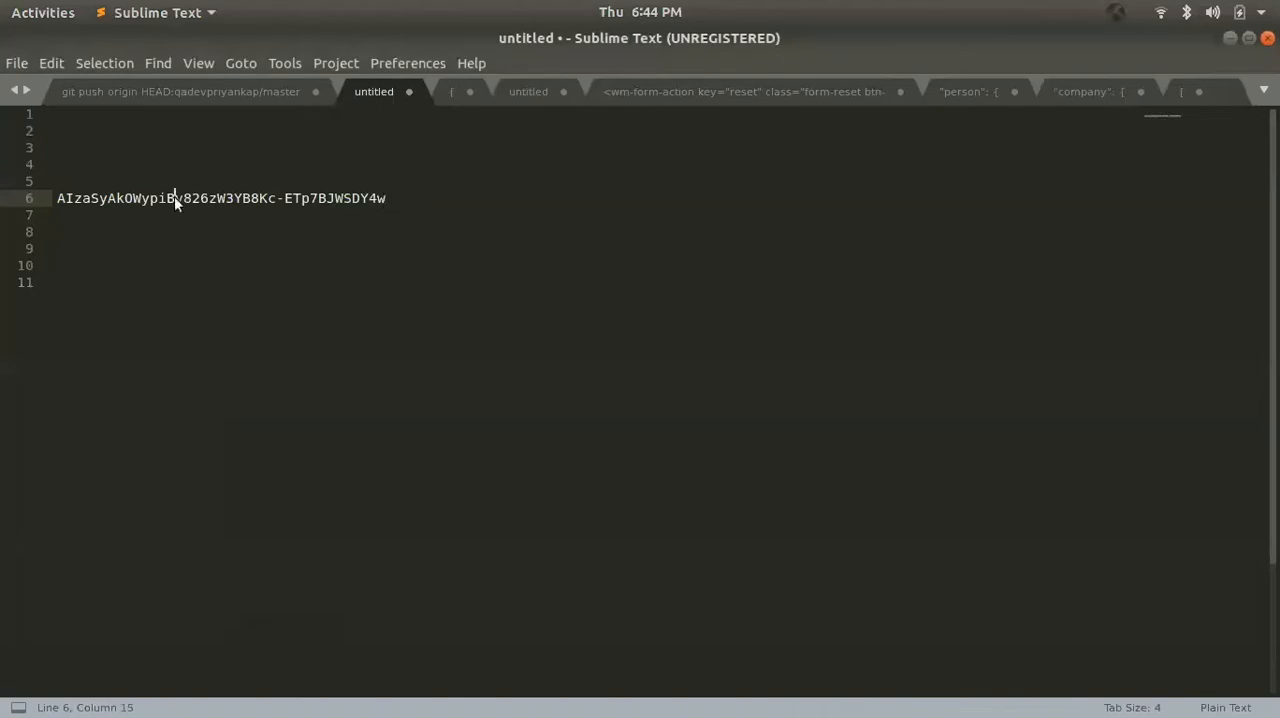
triple_click(174, 197)
key("ctrl+c")
key("alt+Tab")
key("ctrl+v")
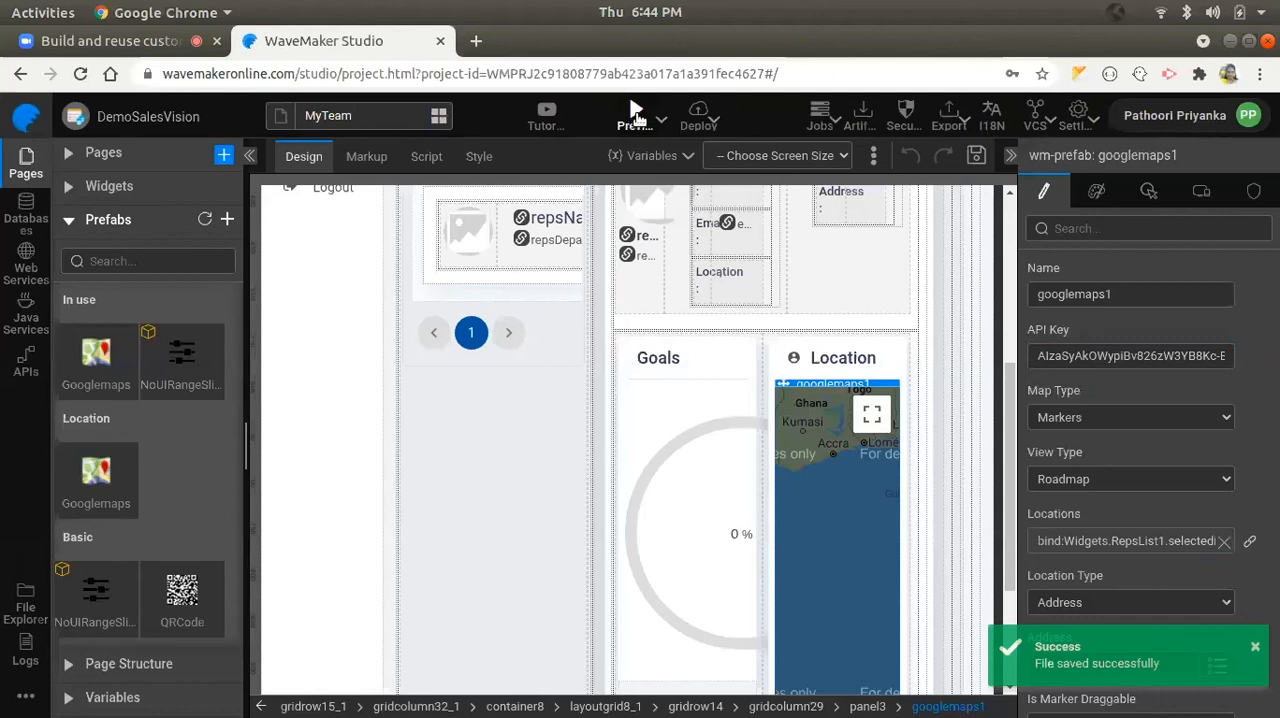
- Preview the updated app and log in with the demo account's credentials
left_click(634, 114)
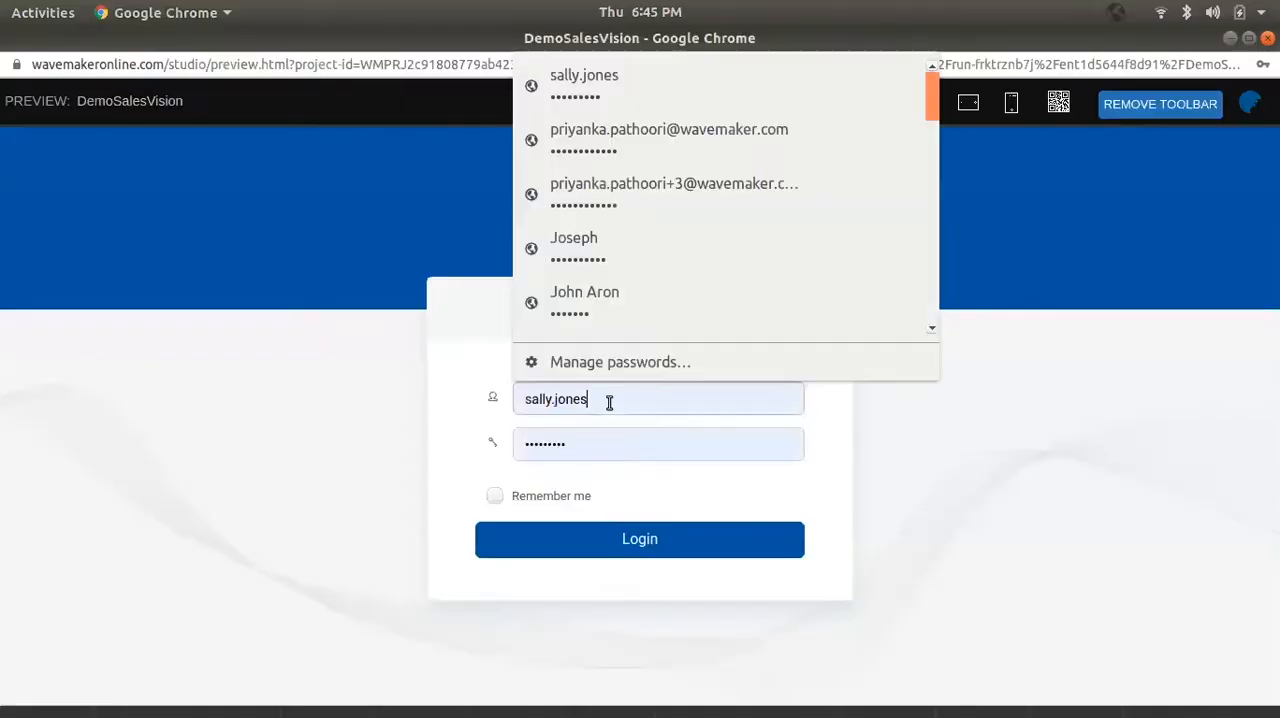
double_click(609, 403)
left_click(701, 551)
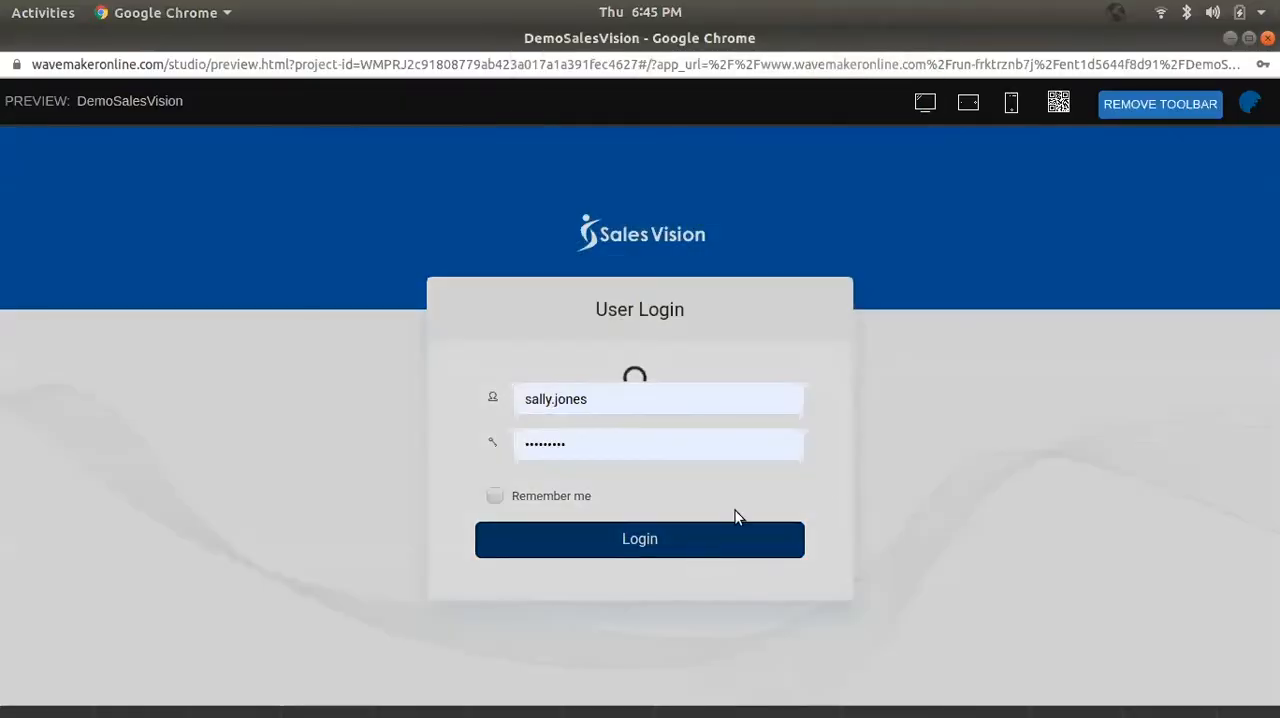
- Test the My Team location map by selecting the Massachusetts representative and the Georgia representative in the Team list
scroll(823, 417, "down", 5)
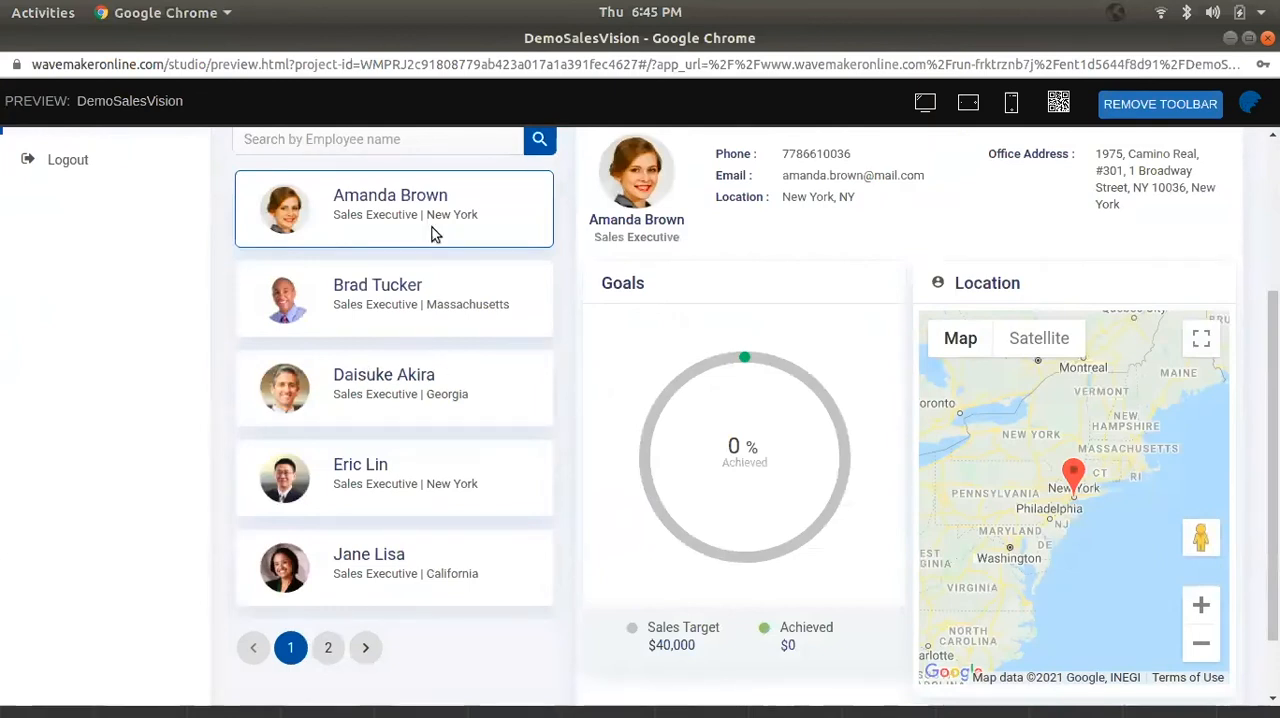
scroll(1040, 422, "down", 2)
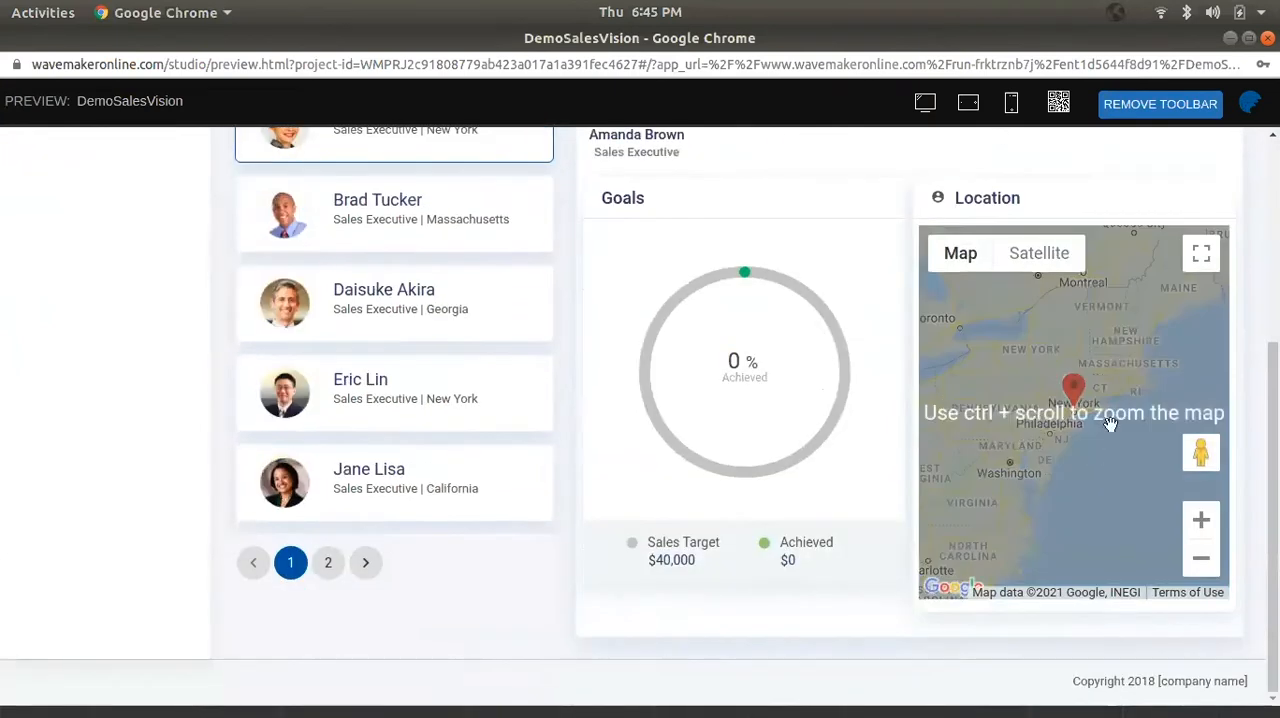
scroll(278, 458, "up", 2)
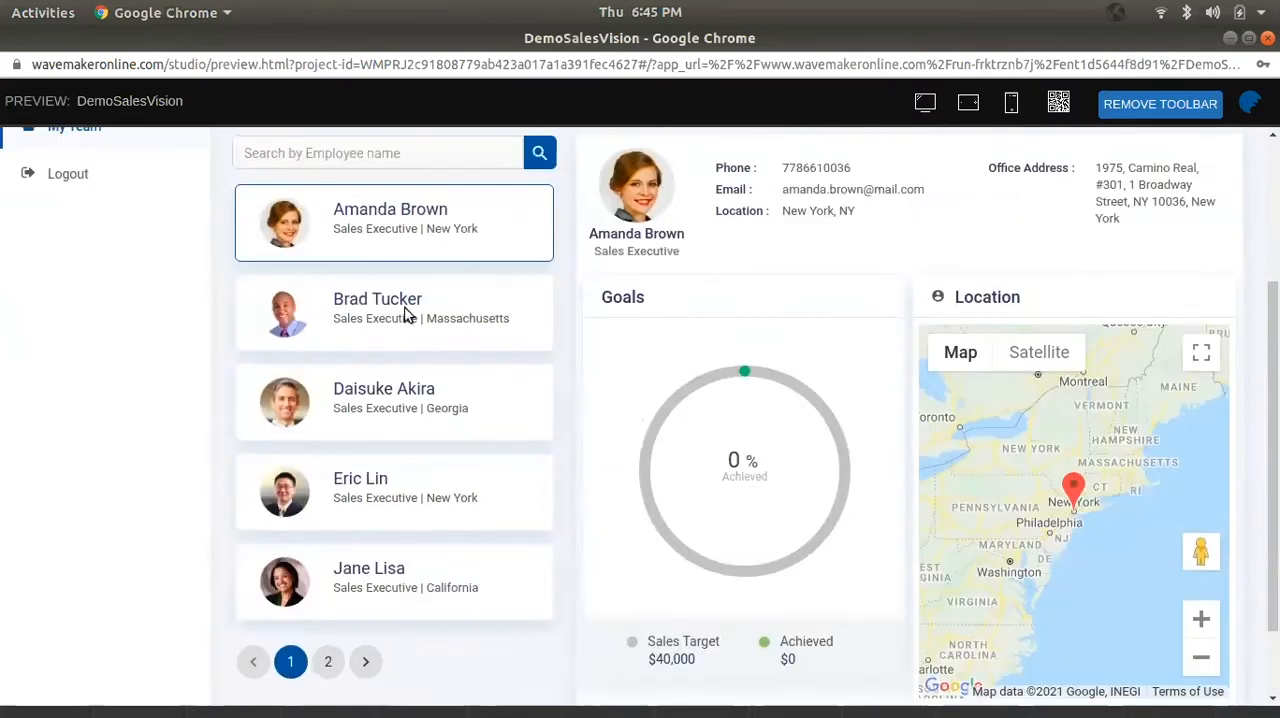
left_click(432, 319)
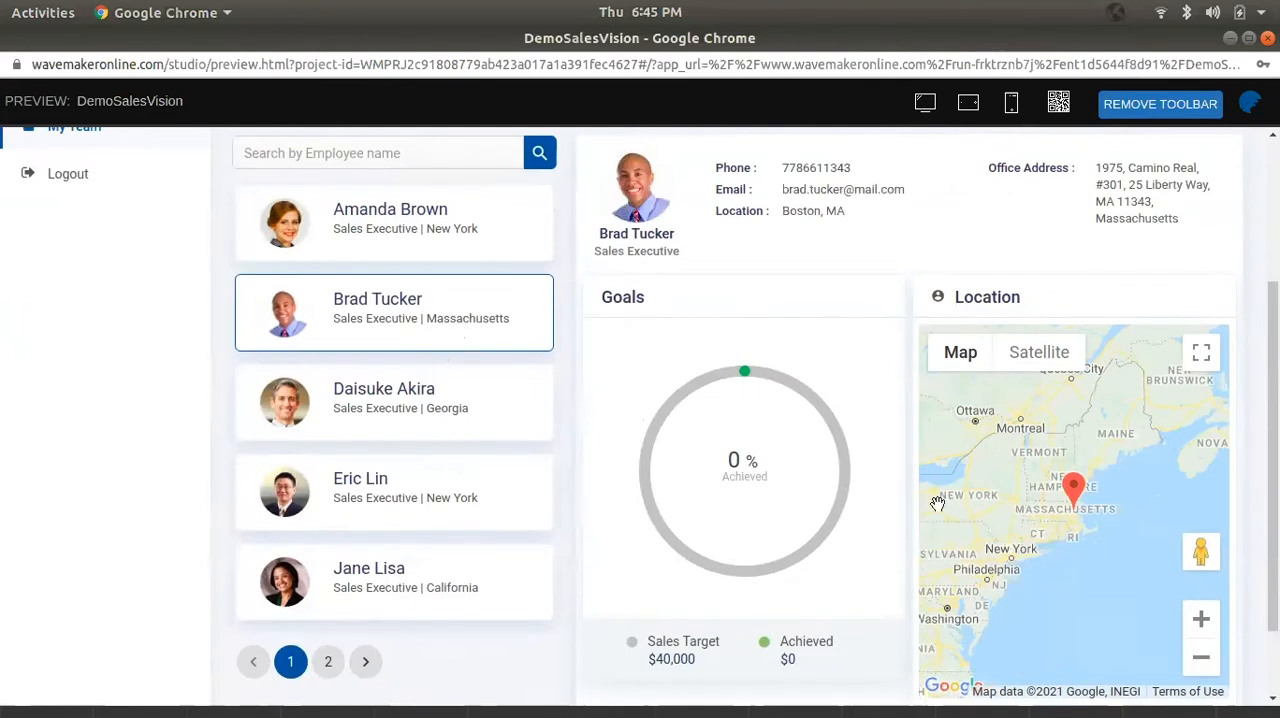
left_click(448, 424)
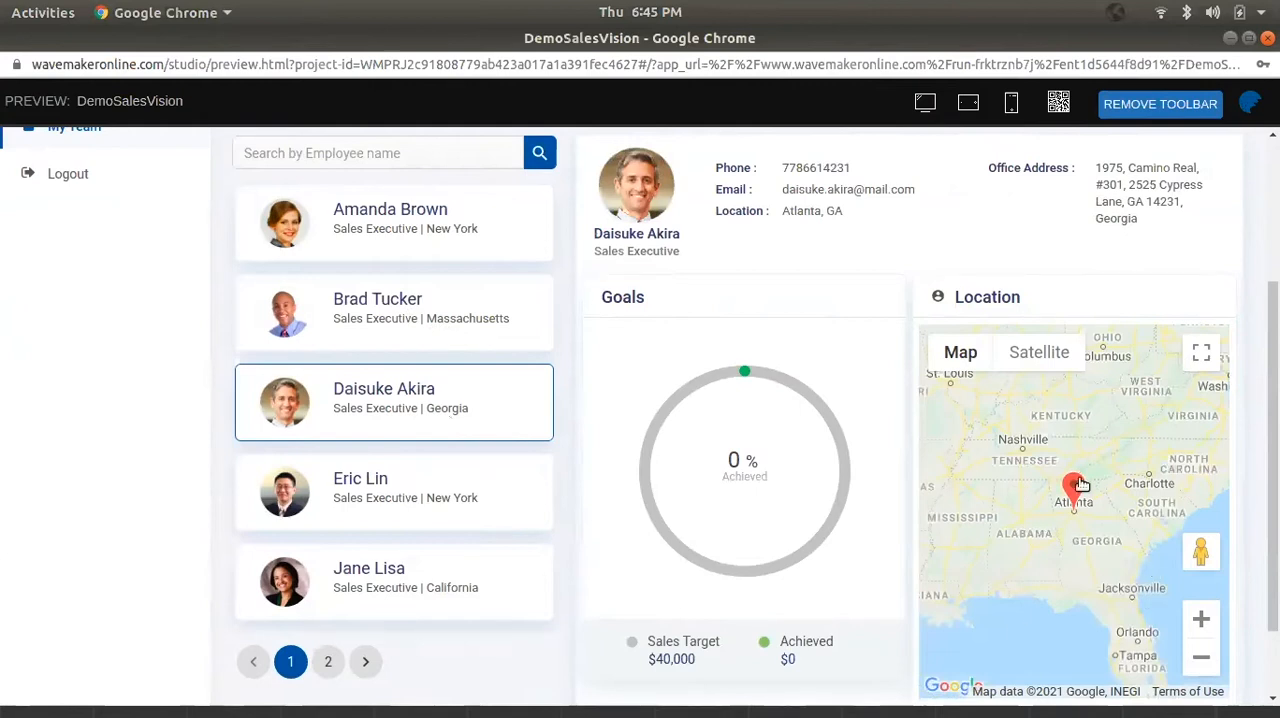
scroll(1086, 498, "down", 1)
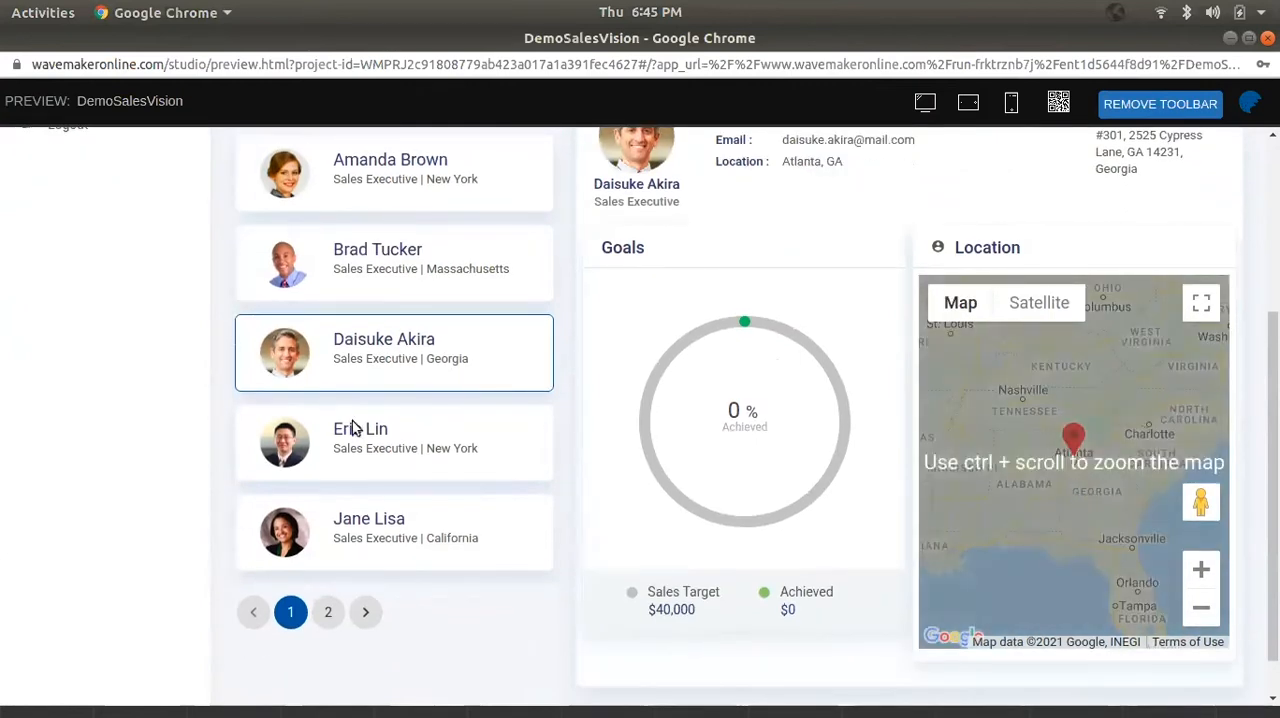
scroll(408, 480, "up", 4)
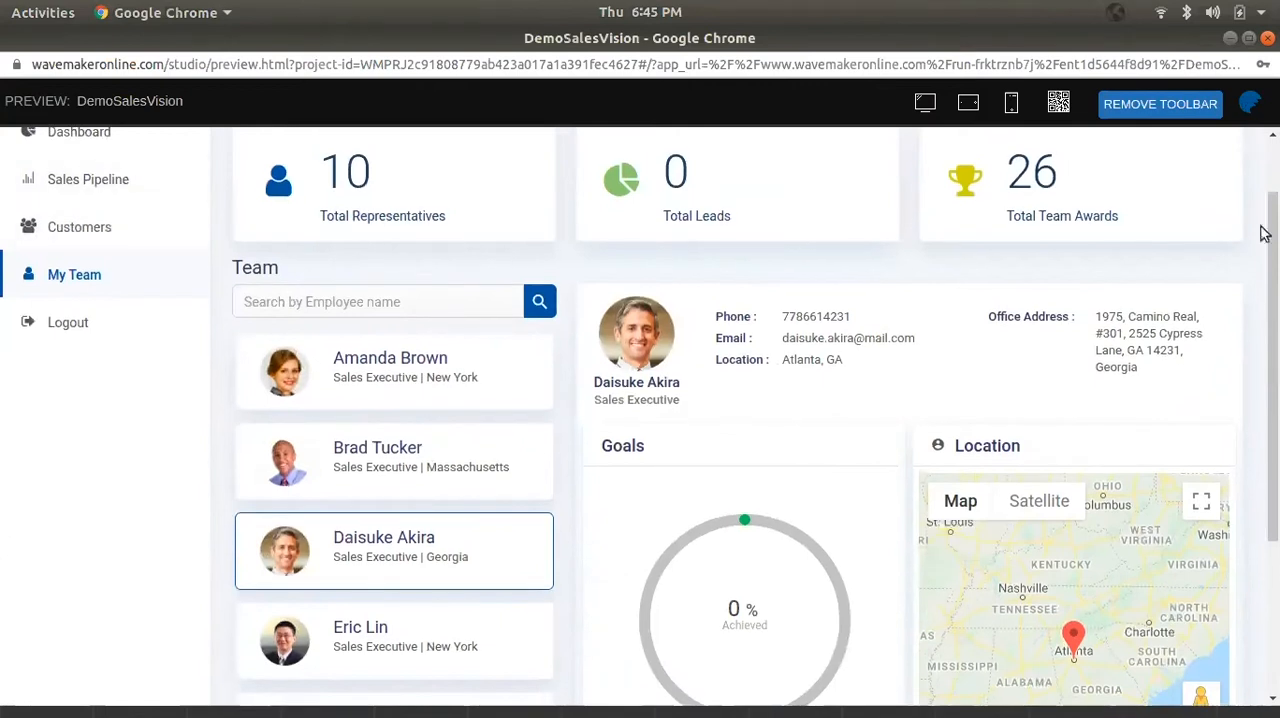
scroll(1276, 495, "up", 2)
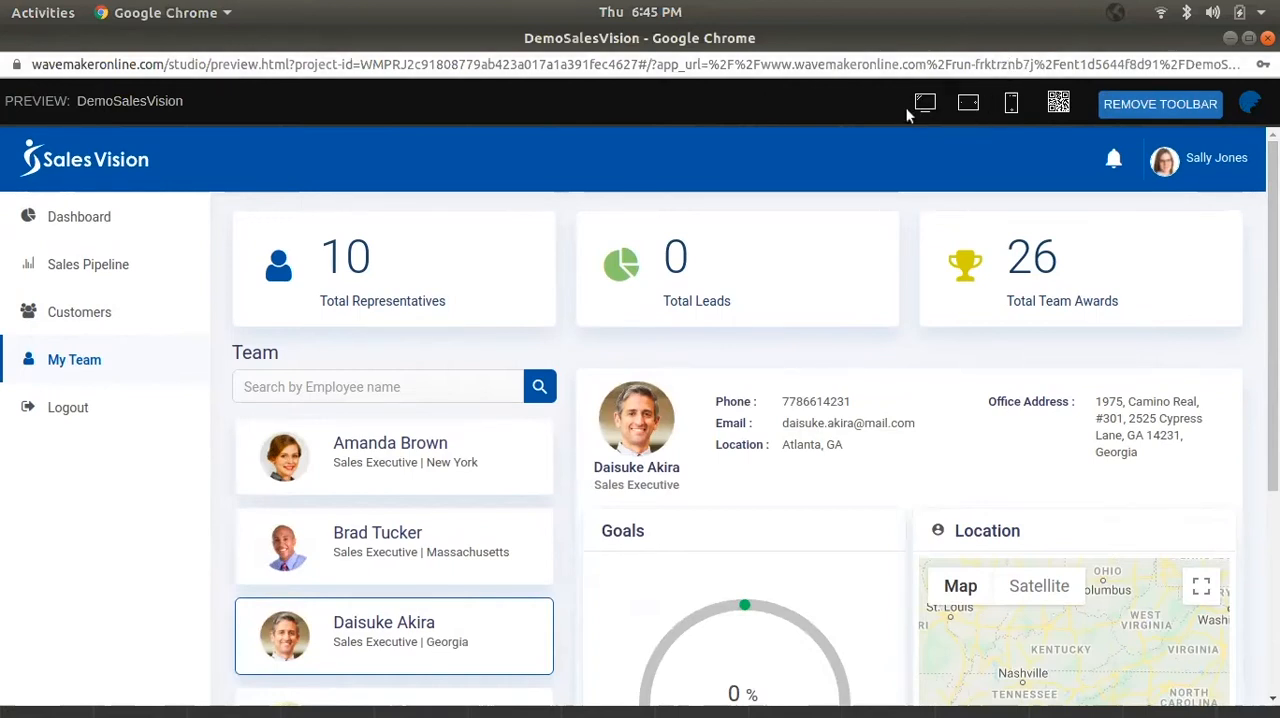
- Switch the preview to the Apple iPhone 5 size, and open and close the app's navigation menu
left_click(1058, 103)
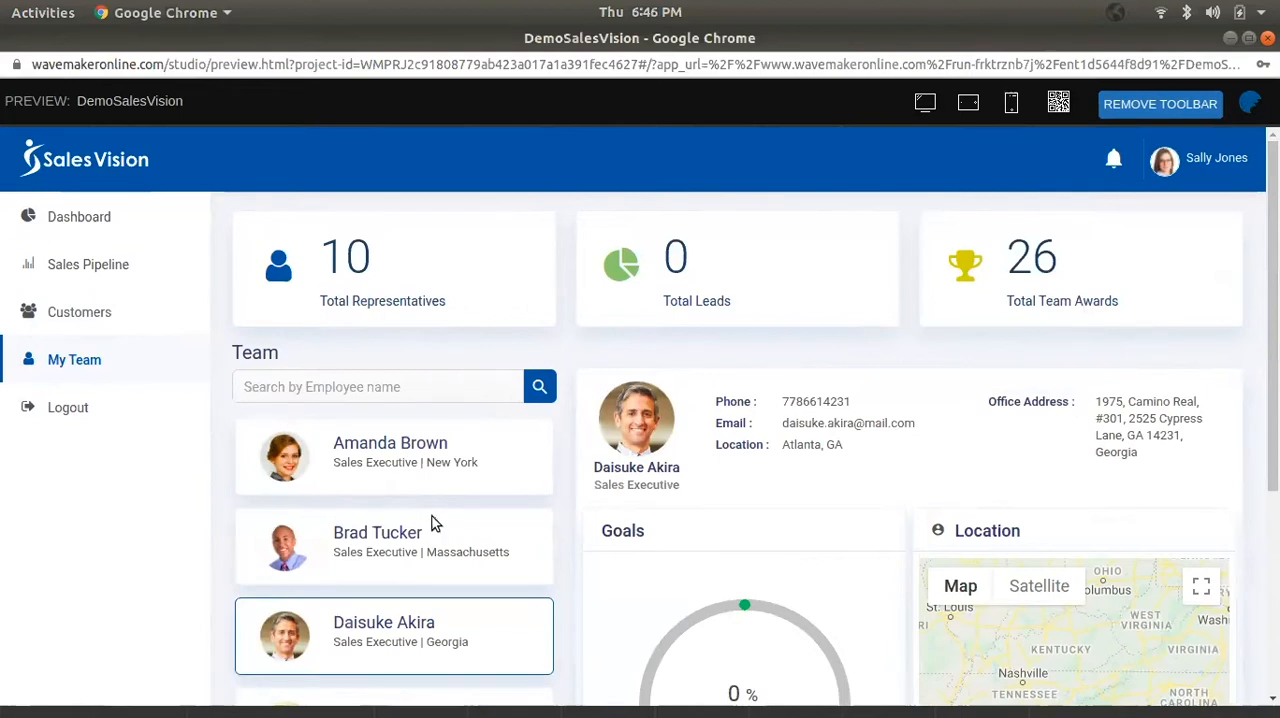
left_click(1011, 103)
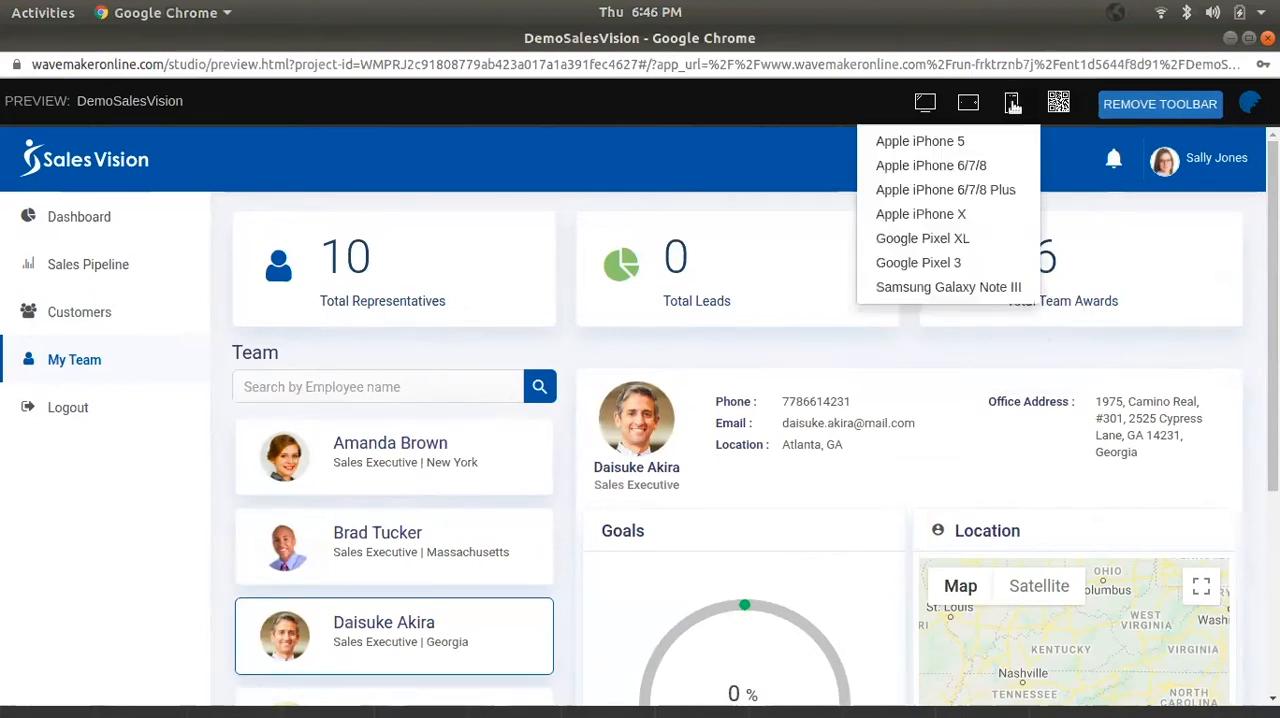
left_click(992, 136)
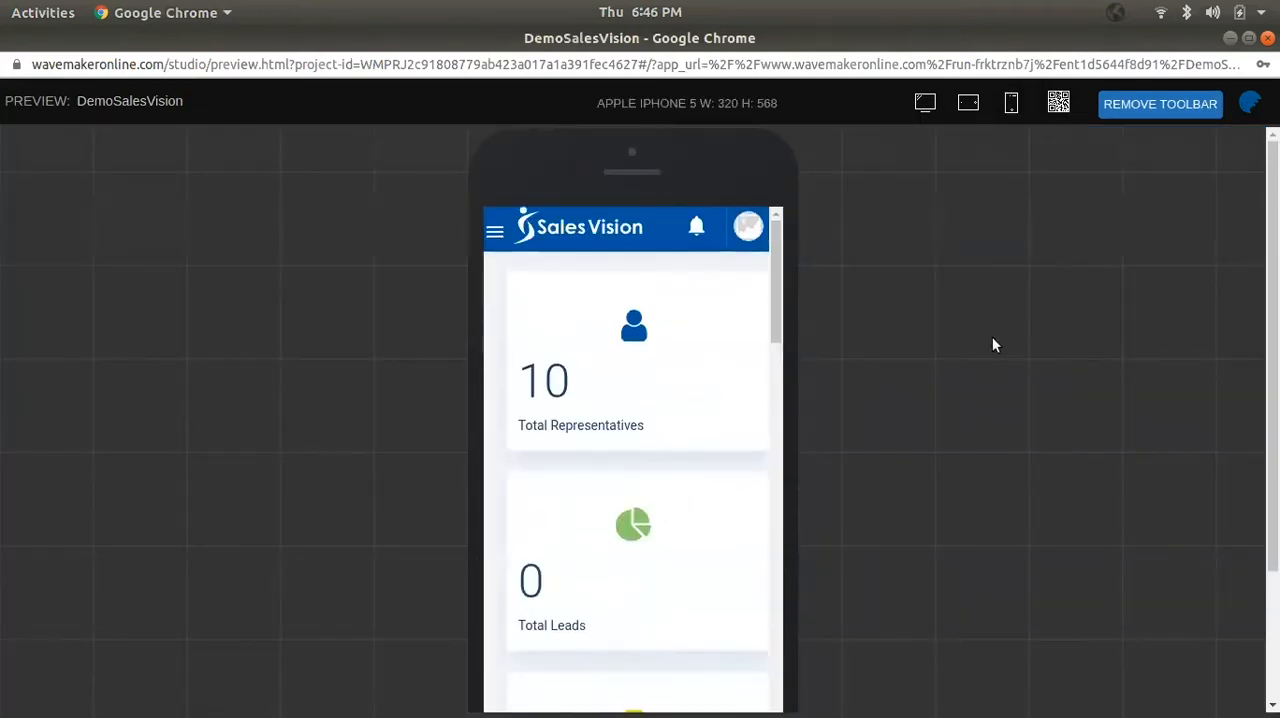
left_click(494, 232)
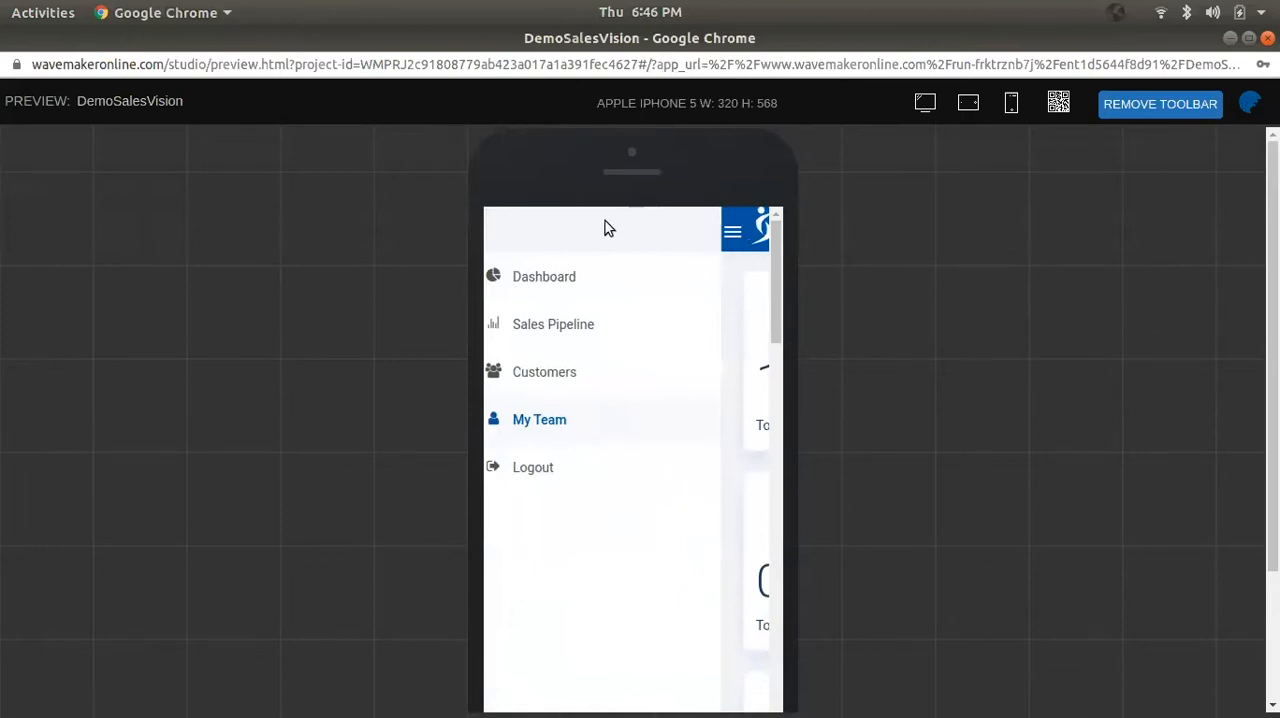
left_click(732, 232)
- Examine the phone layout of the My Team page from the summary cards to the Goals panel, and return to the Studio
scroll(630, 392, "down", 2)
scroll(630, 392, "down", 1)
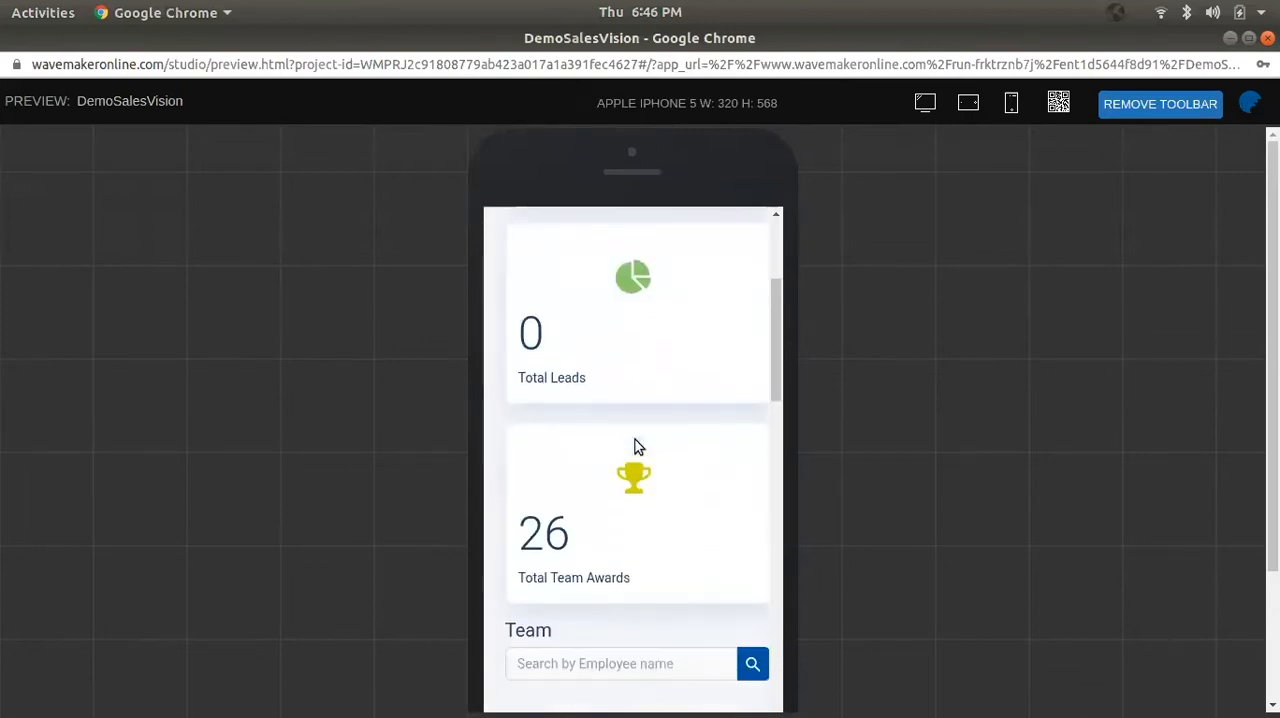
scroll(595, 575, "down", 1)
scroll(588, 537, "down", 5)
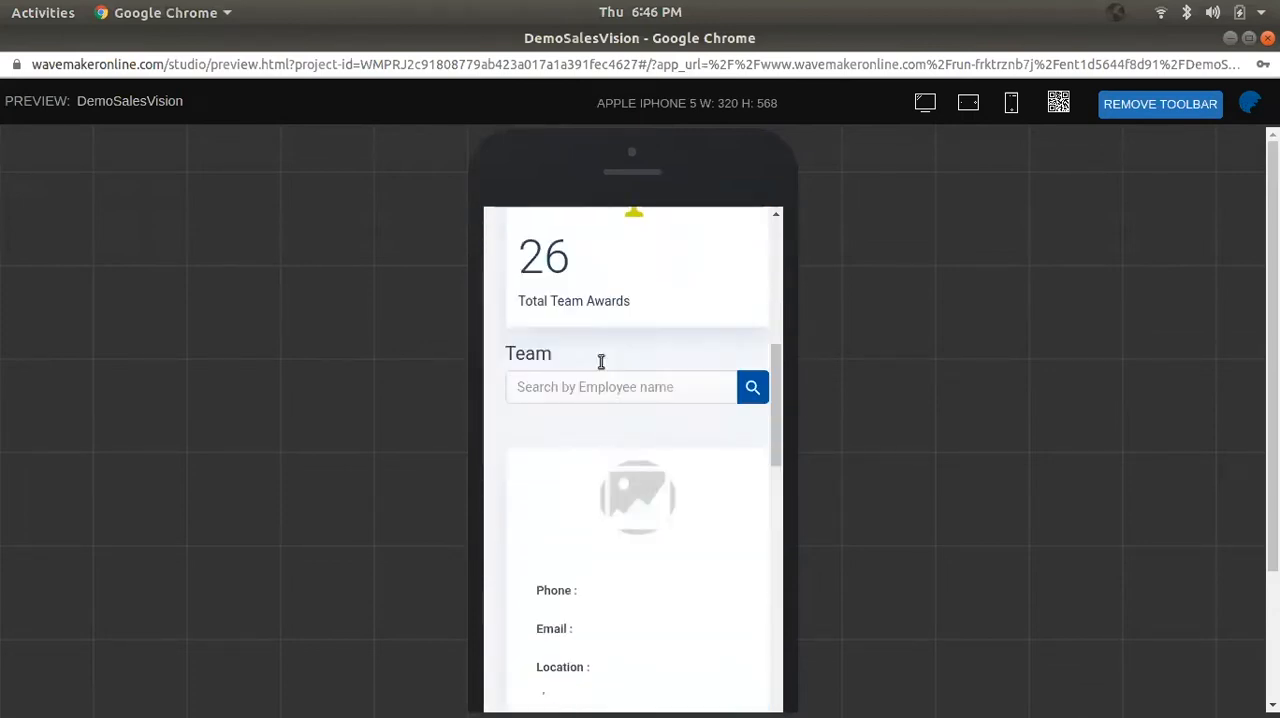
scroll(605, 510, "up", 3)
scroll(609, 518, "down", 1)
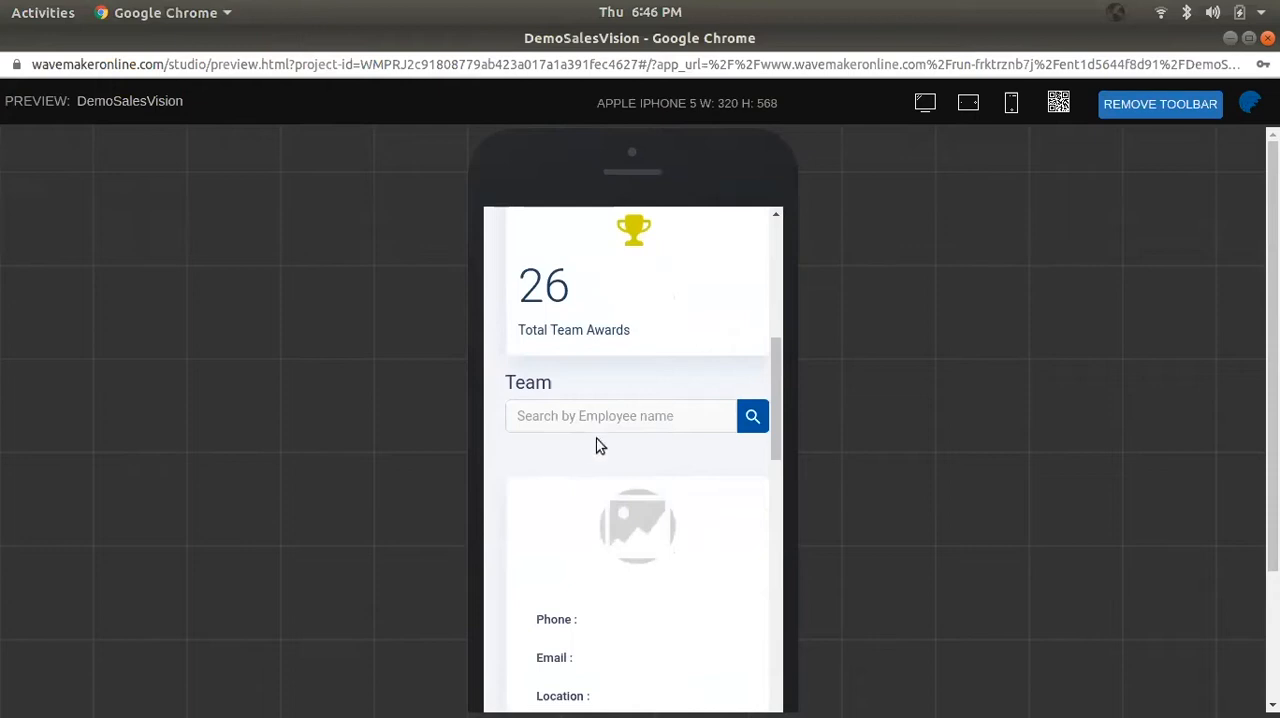
scroll(590, 440, "down", 3)
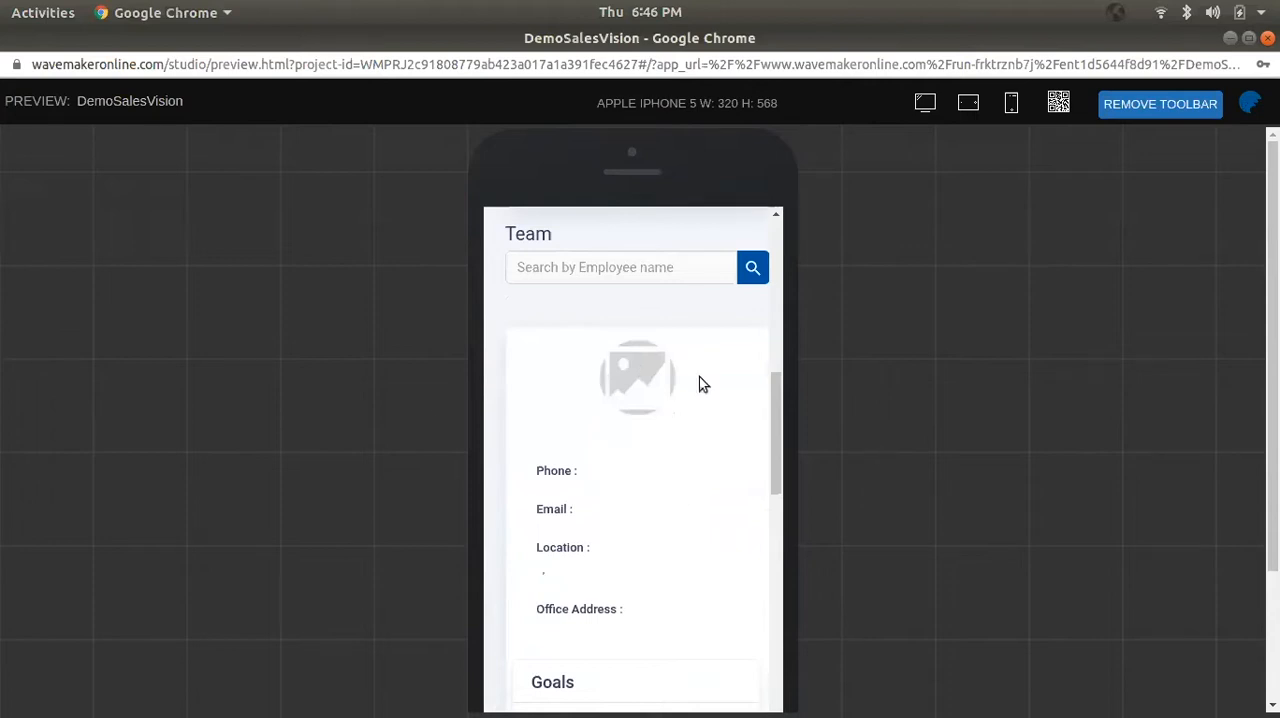
left_click(1231, 39)
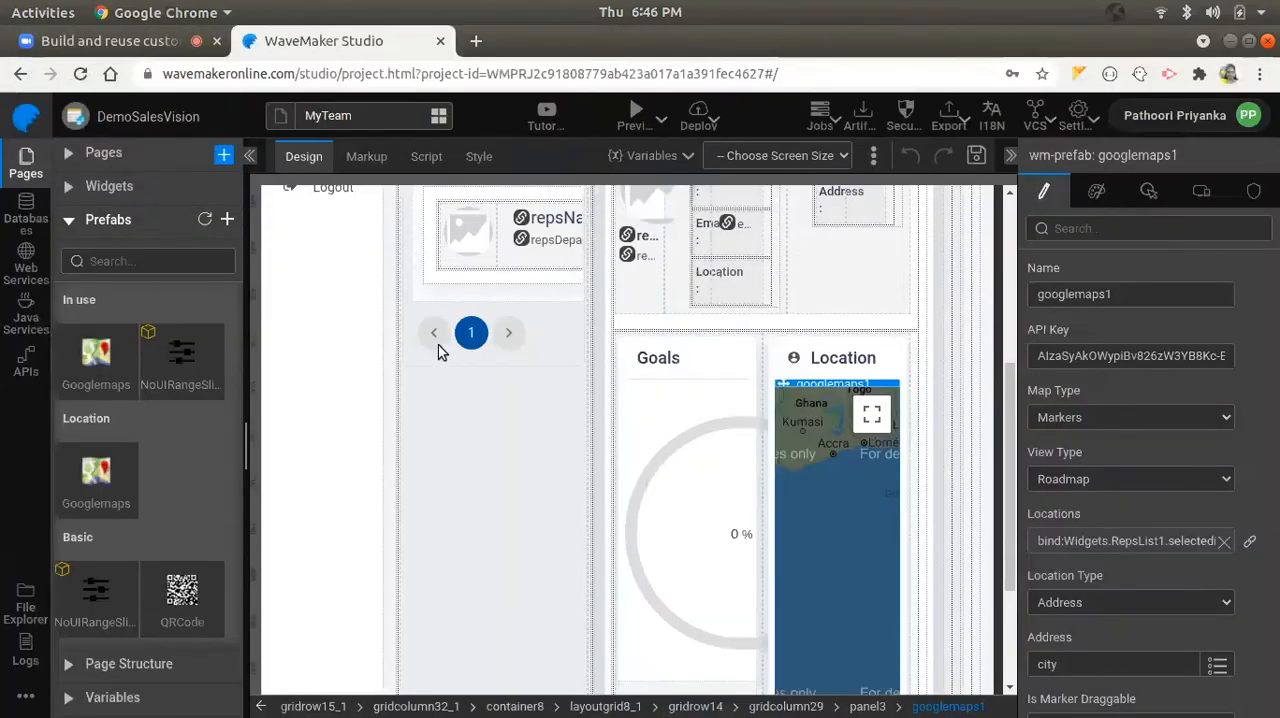
scroll(480, 360, "up", 3)
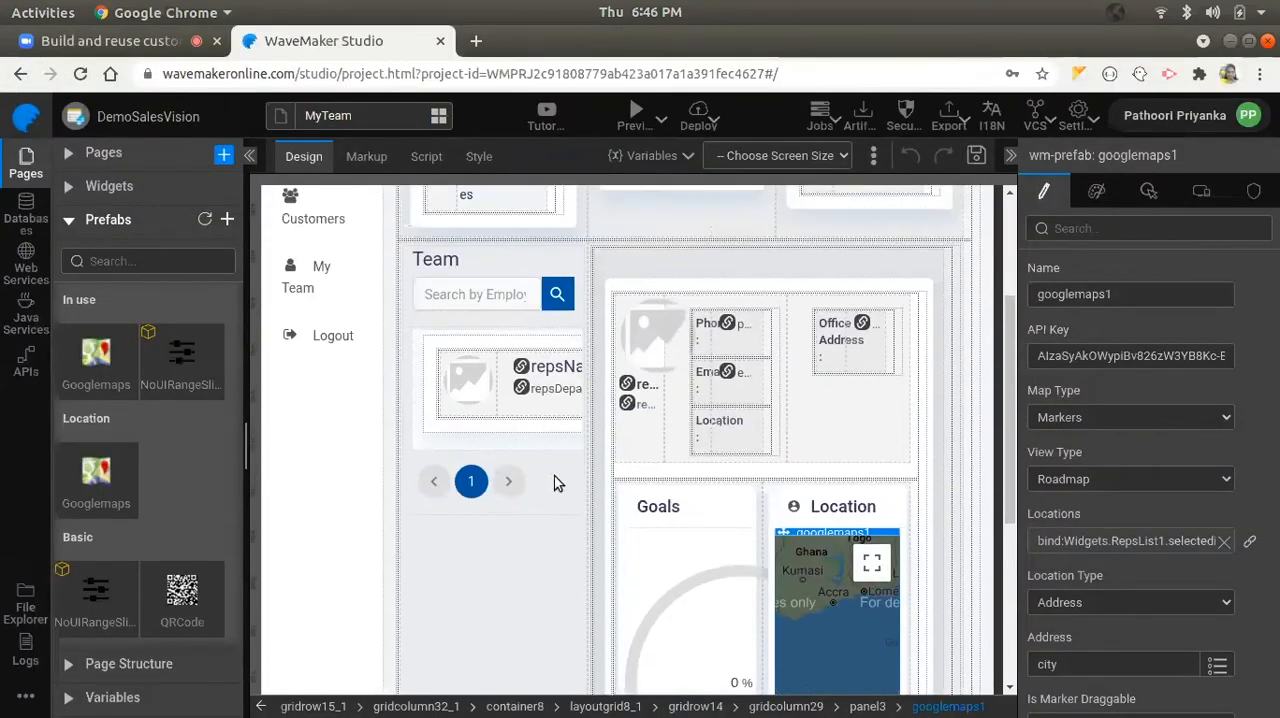
- Select the Team list on the MyTeam page and show its device visibility settings
left_click(555, 478)
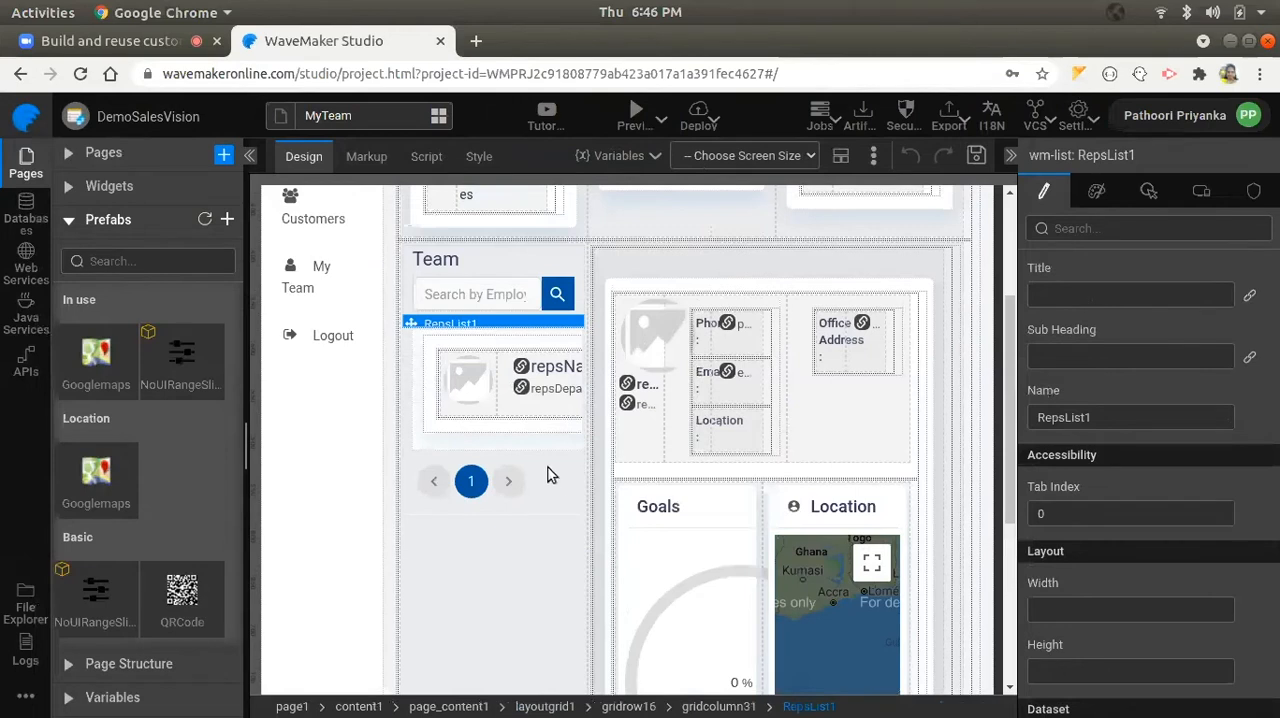
left_click(1203, 191)
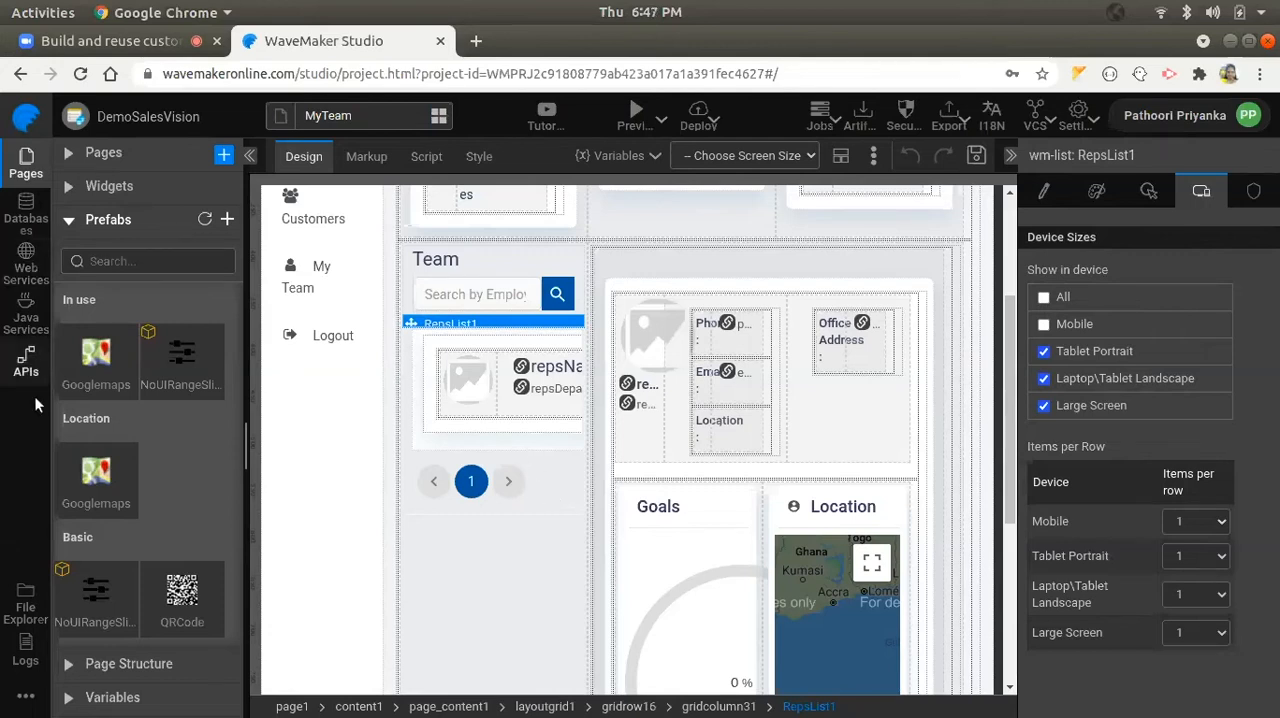
- Browse the project's resource files and expand the SalesVision service folders down to src/com/salesvision/salesvision
left_click(28, 605)
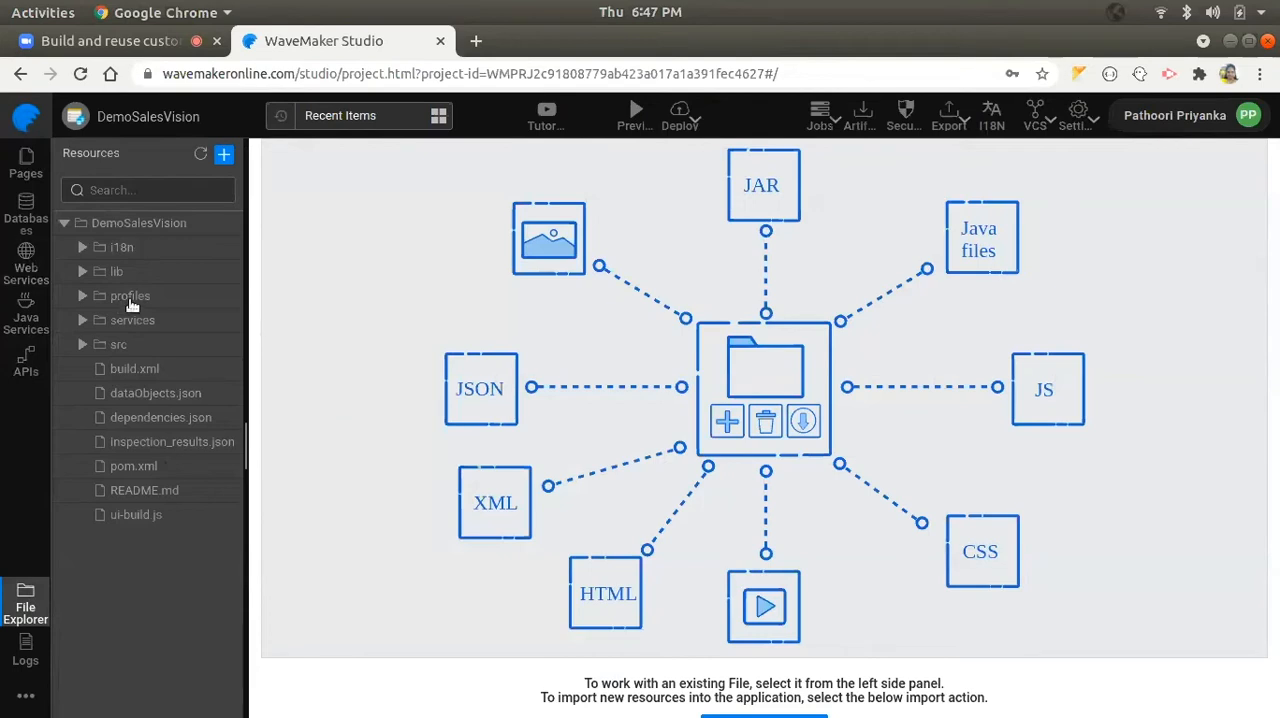
left_click(83, 321)
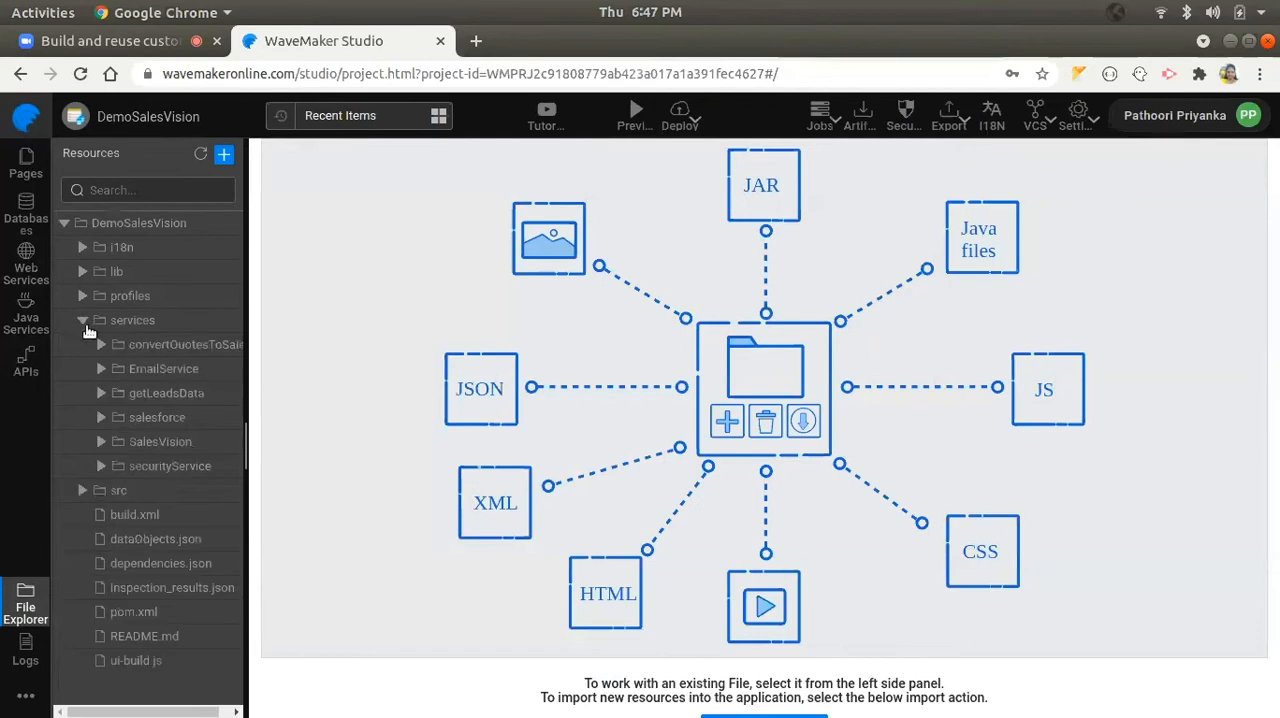
left_click(152, 443)
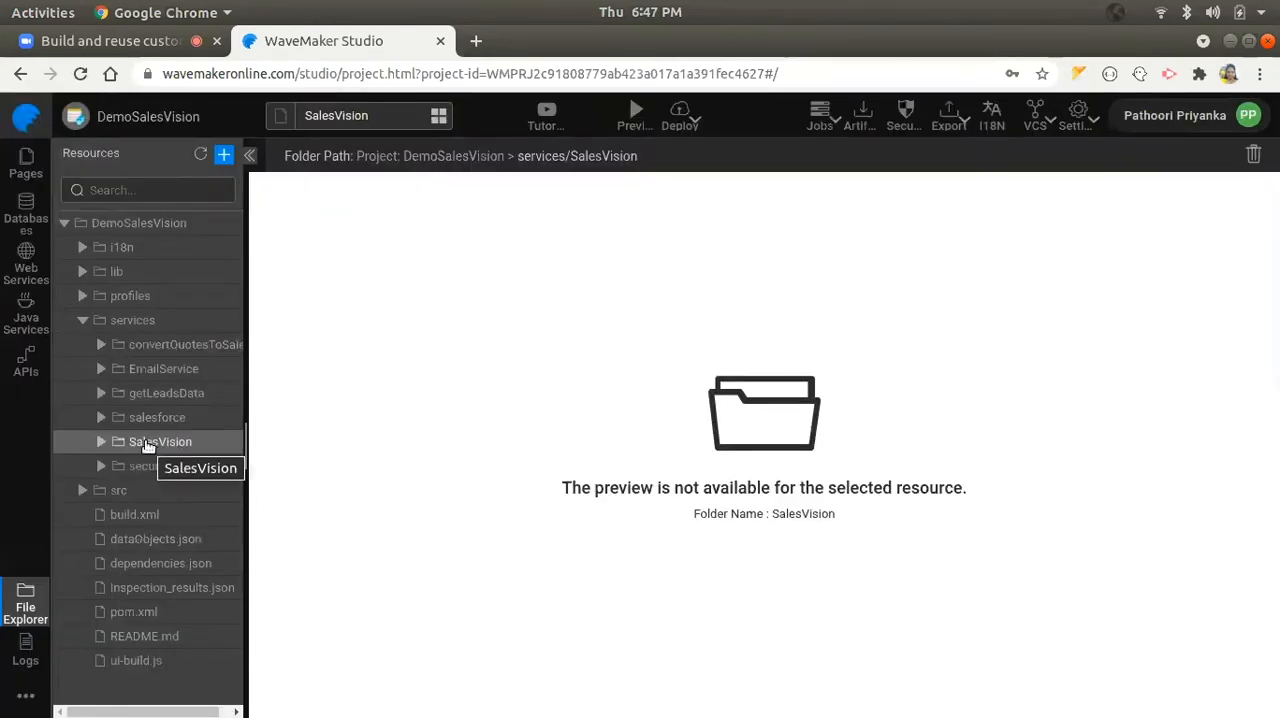
left_click(101, 443)
left_click(120, 489)
scroll(135, 420, "down", 3)
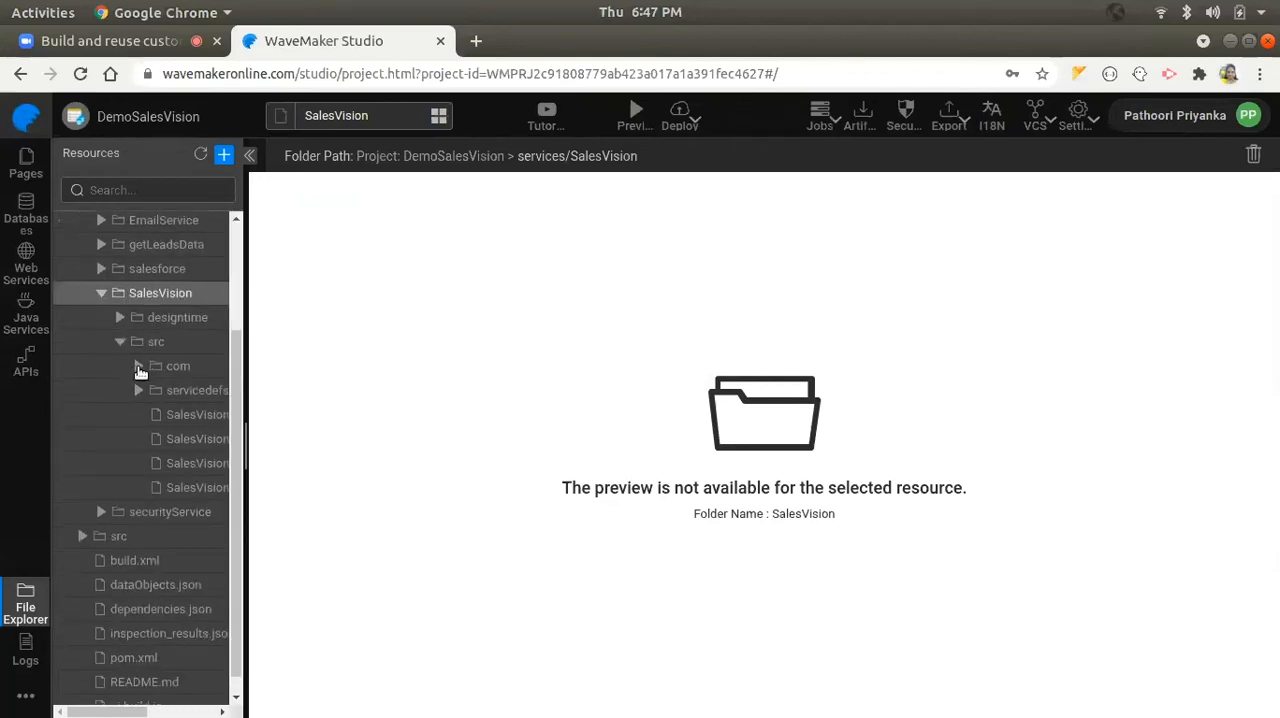
left_click(139, 366)
left_click(157, 391)
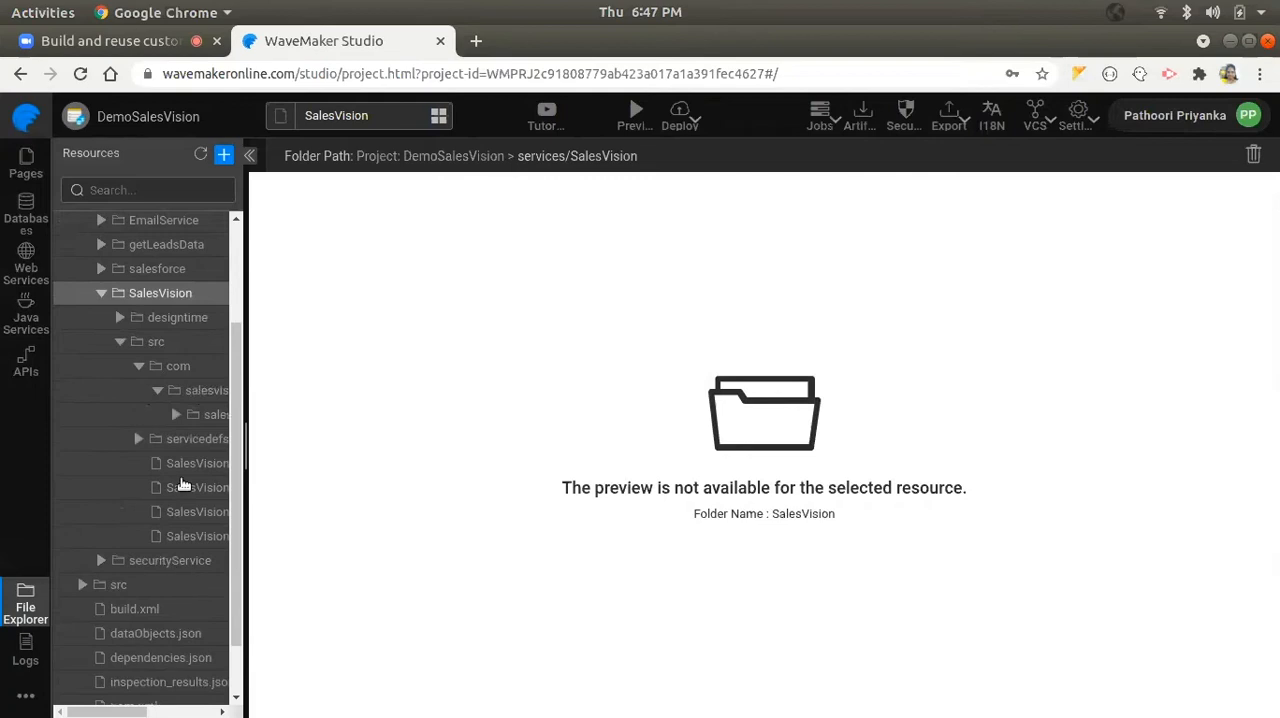
left_click(176, 414)
- View the generated code in Badges.java, BadgesDao.java in the dao folder, and BadgesController.java in the controller folder
scroll(193, 478, "down", 1)
scroll(193, 479, "down", 2)
scroll(193, 479, "right", 1)
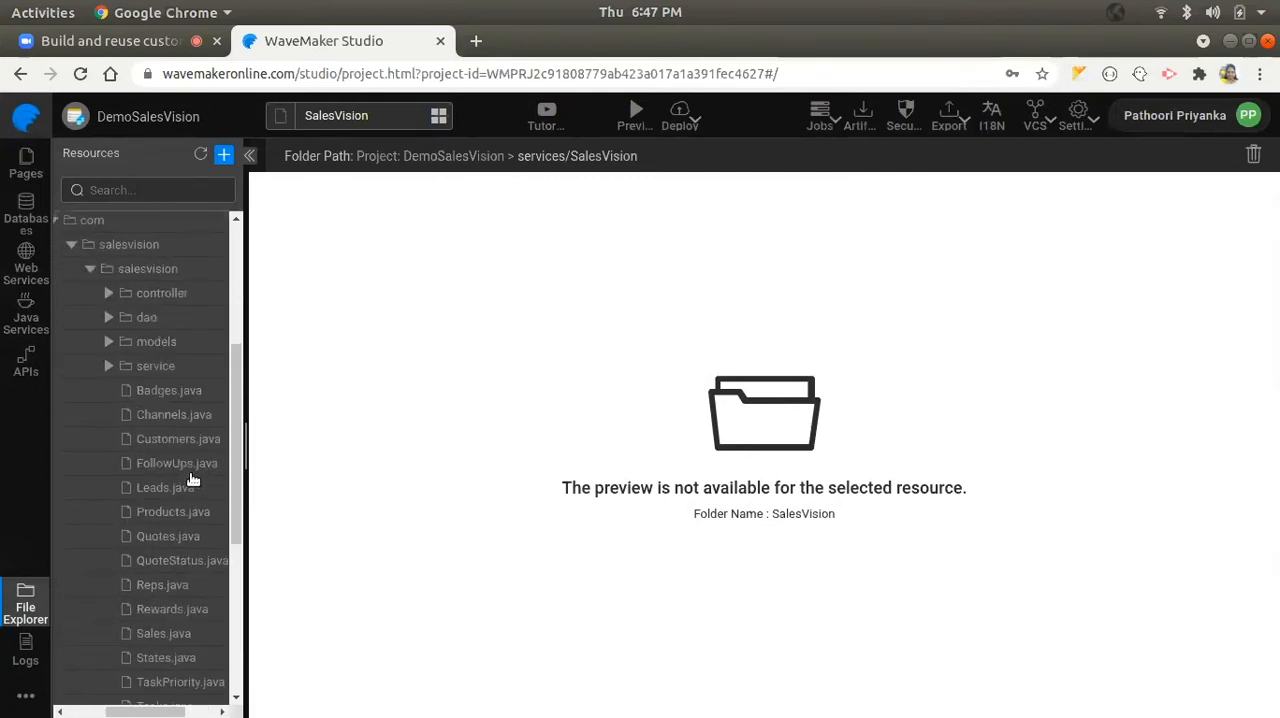
left_click(176, 390)
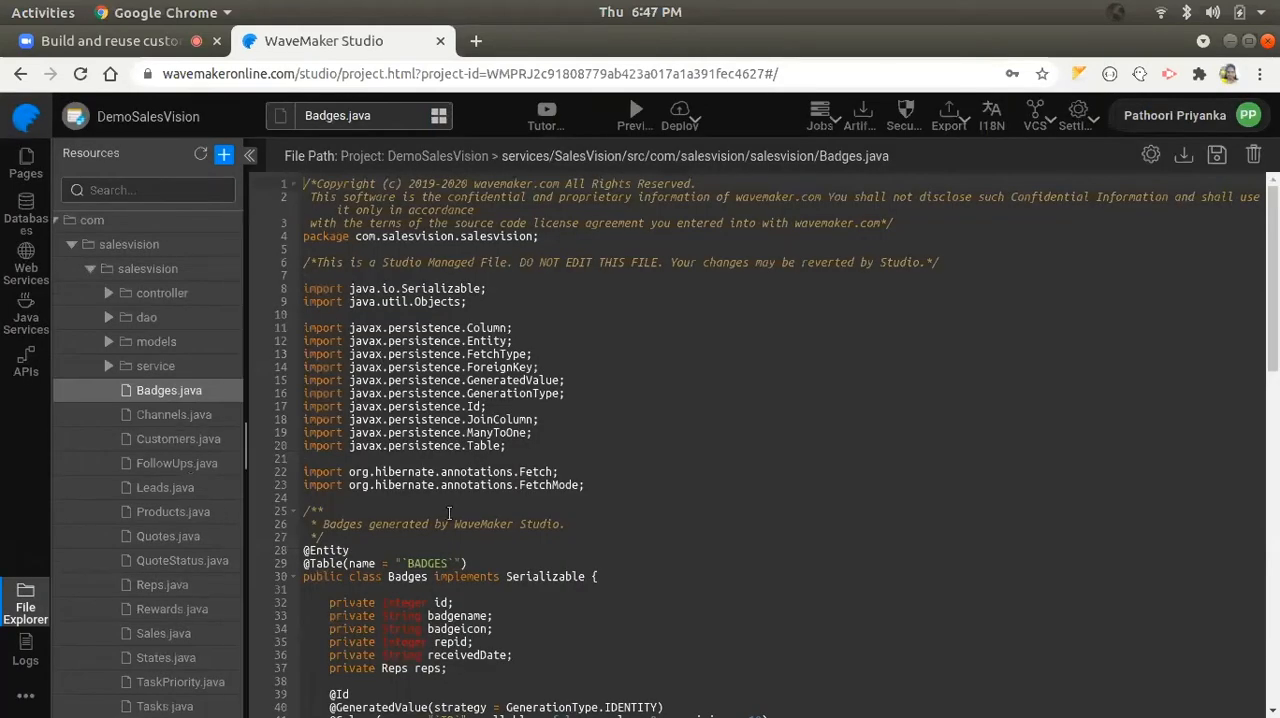
left_click(110, 318)
left_click(163, 346)
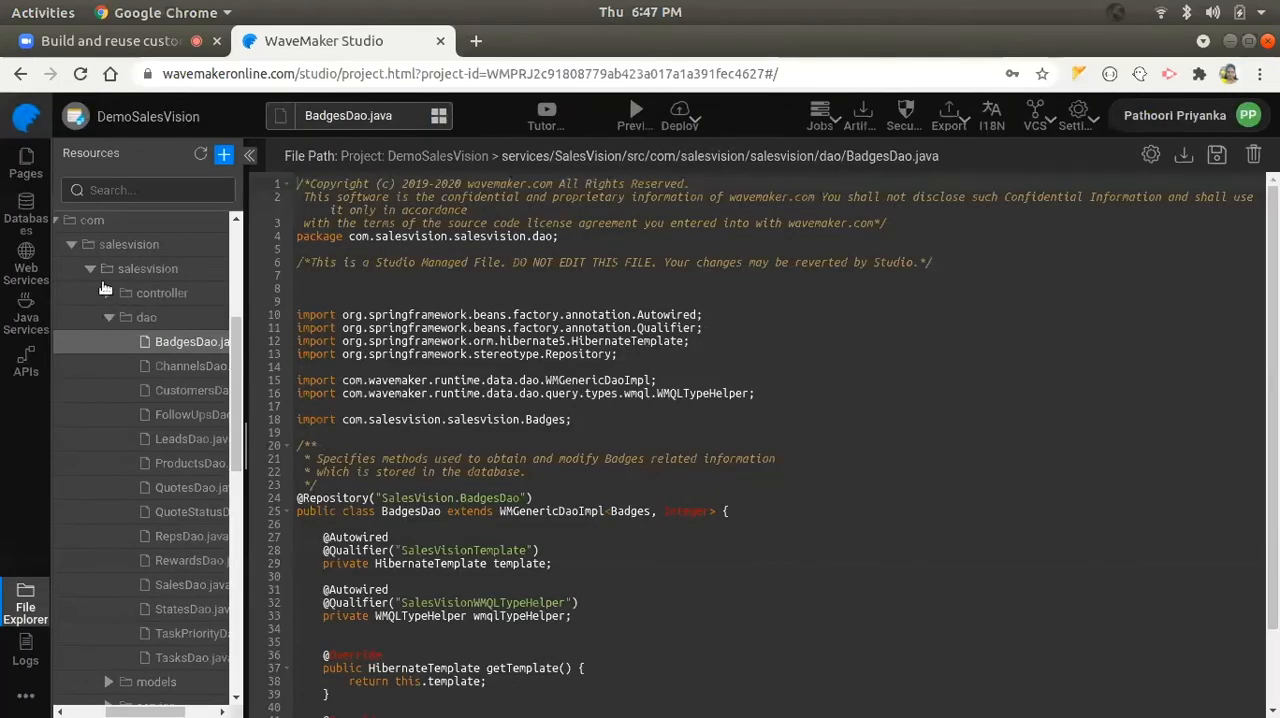
left_click(109, 295)
left_click(179, 319)
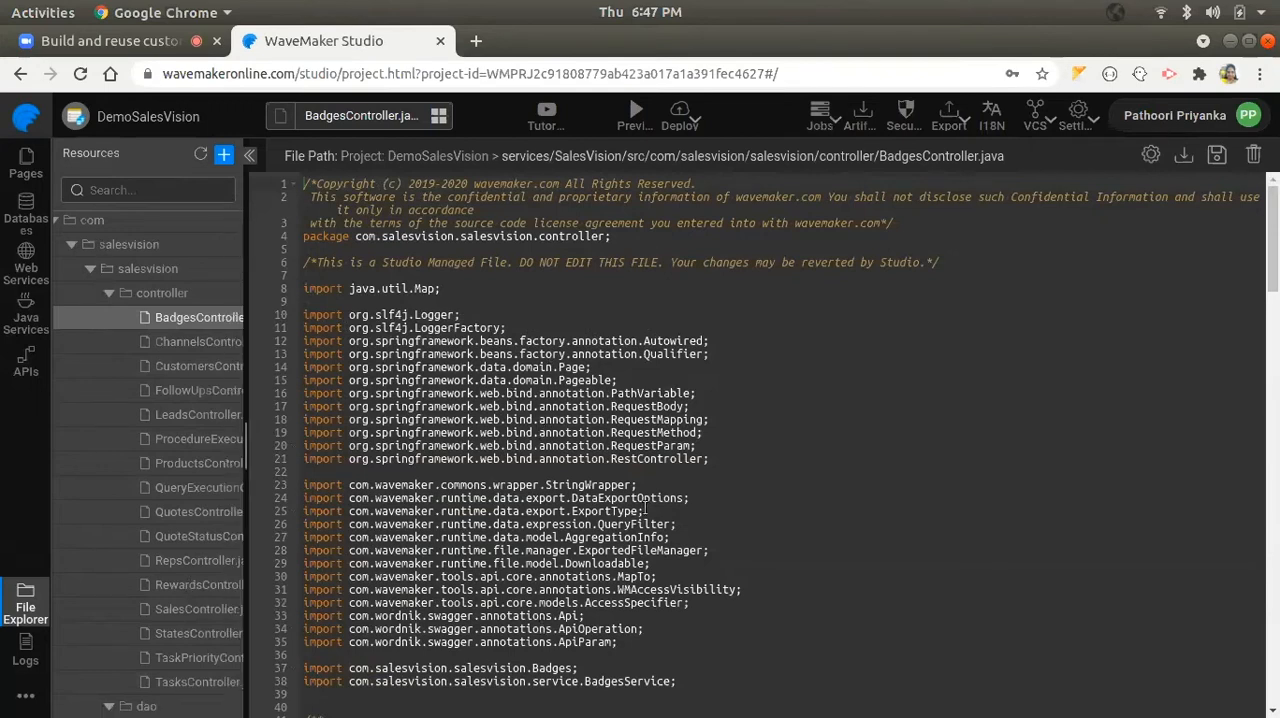
- Return to the MyTeam page and examine the Safeguards options in the project's general security settings, down to Allowed Hosts
left_click(24, 163)
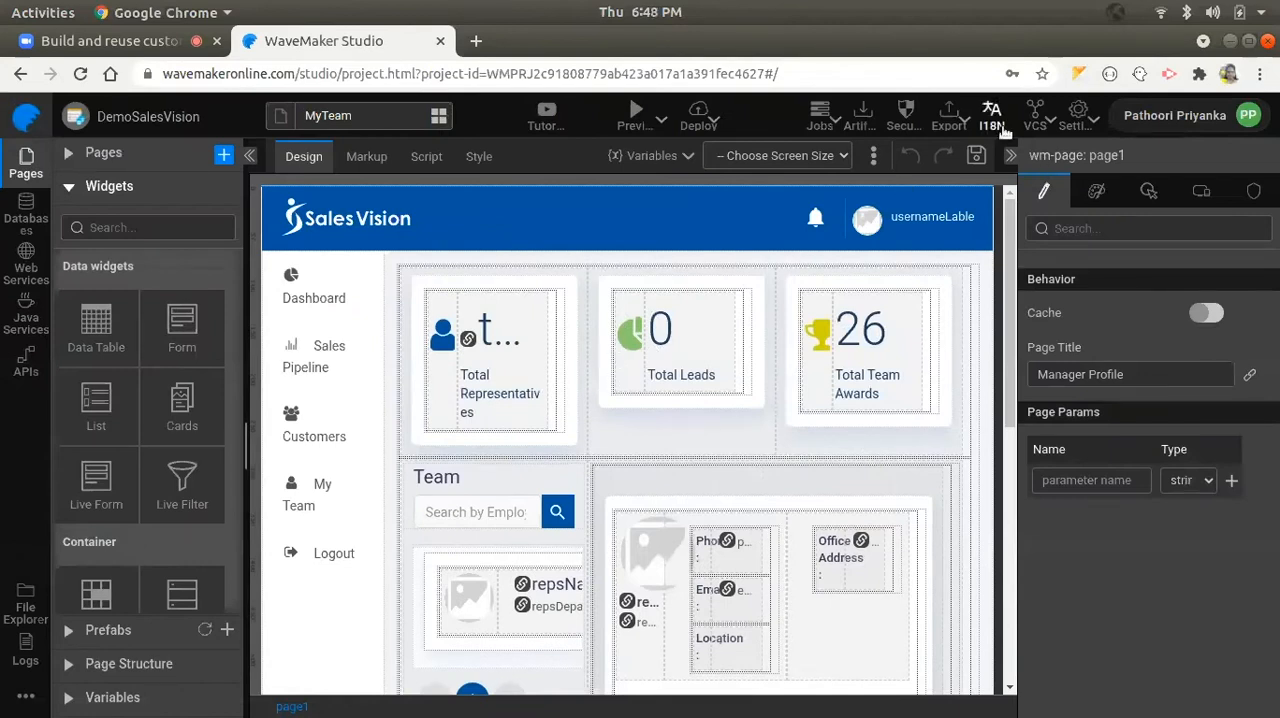
left_click(904, 115)
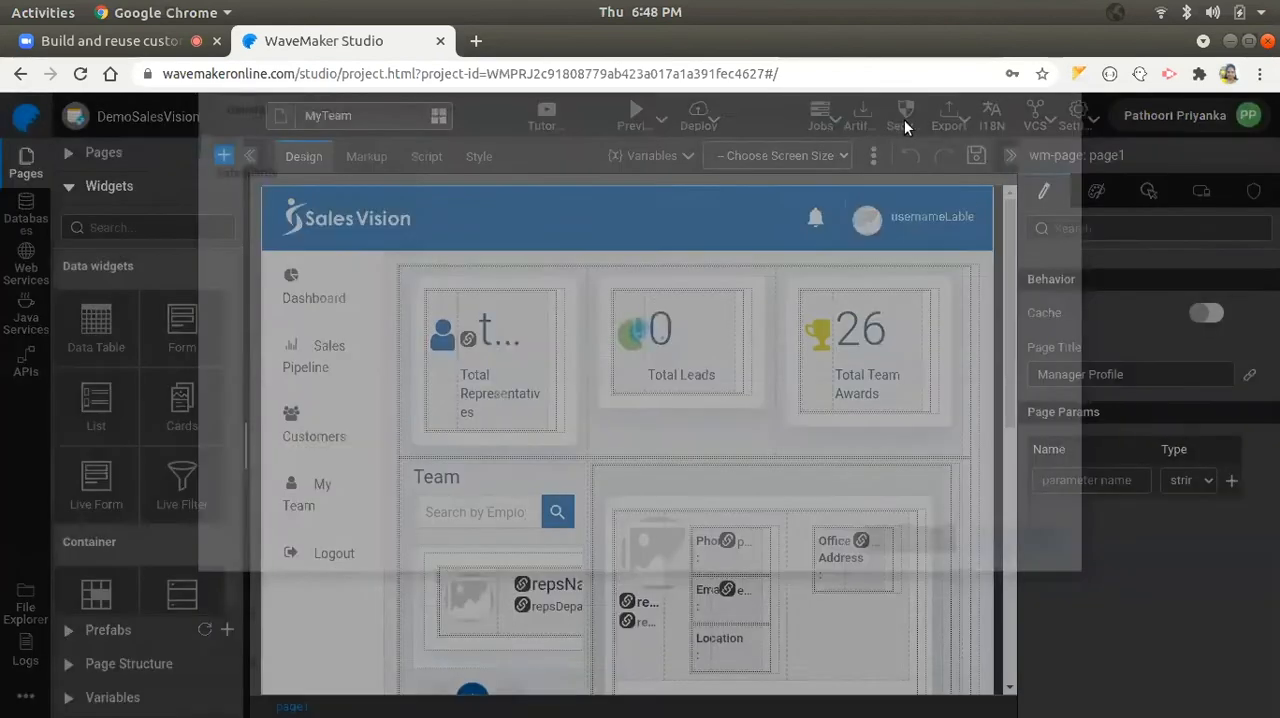
left_click(349, 287)
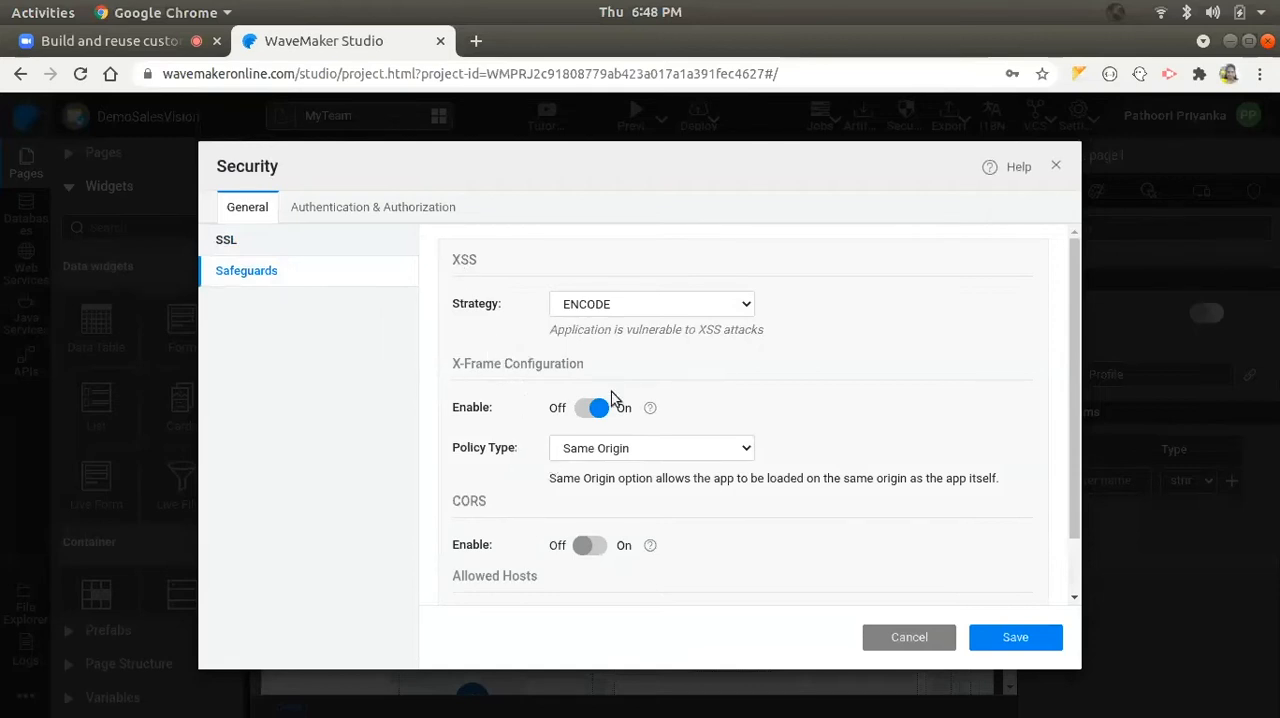
scroll(502, 512, "down", 1)
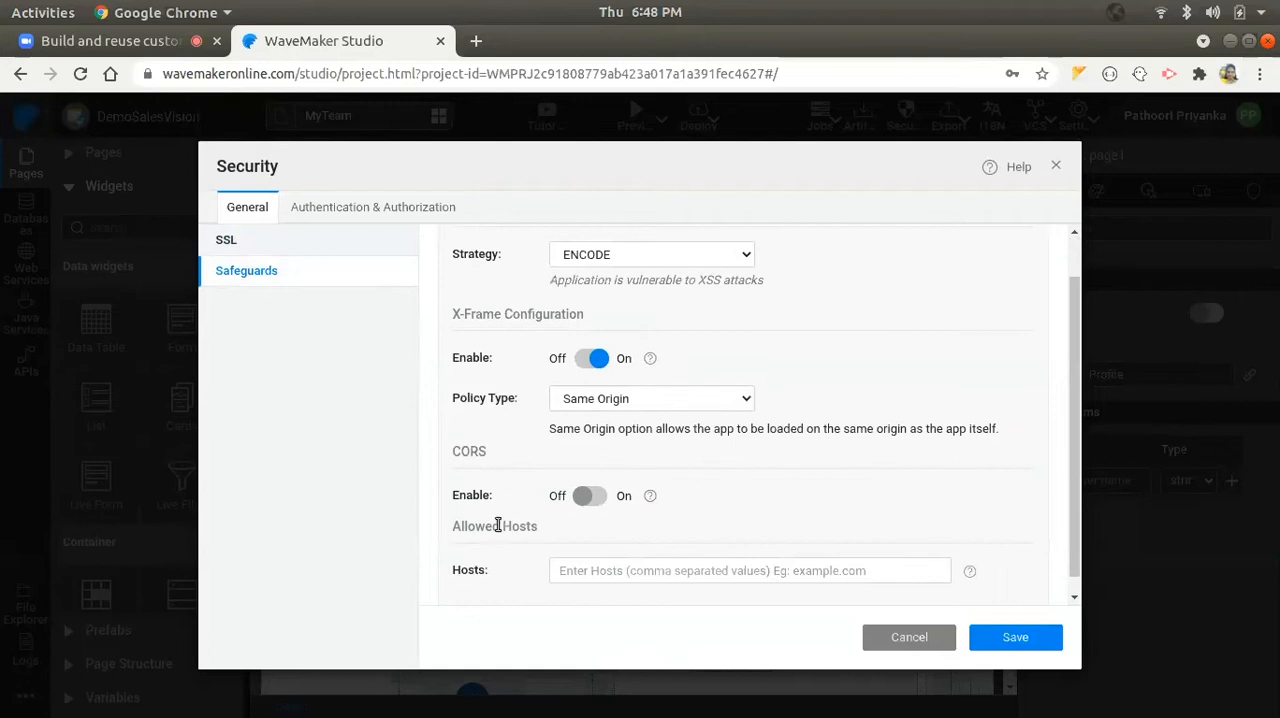
- Examine the authentication setup, including the database configuration and the available security providers, keeping Database selected
left_click(325, 211)
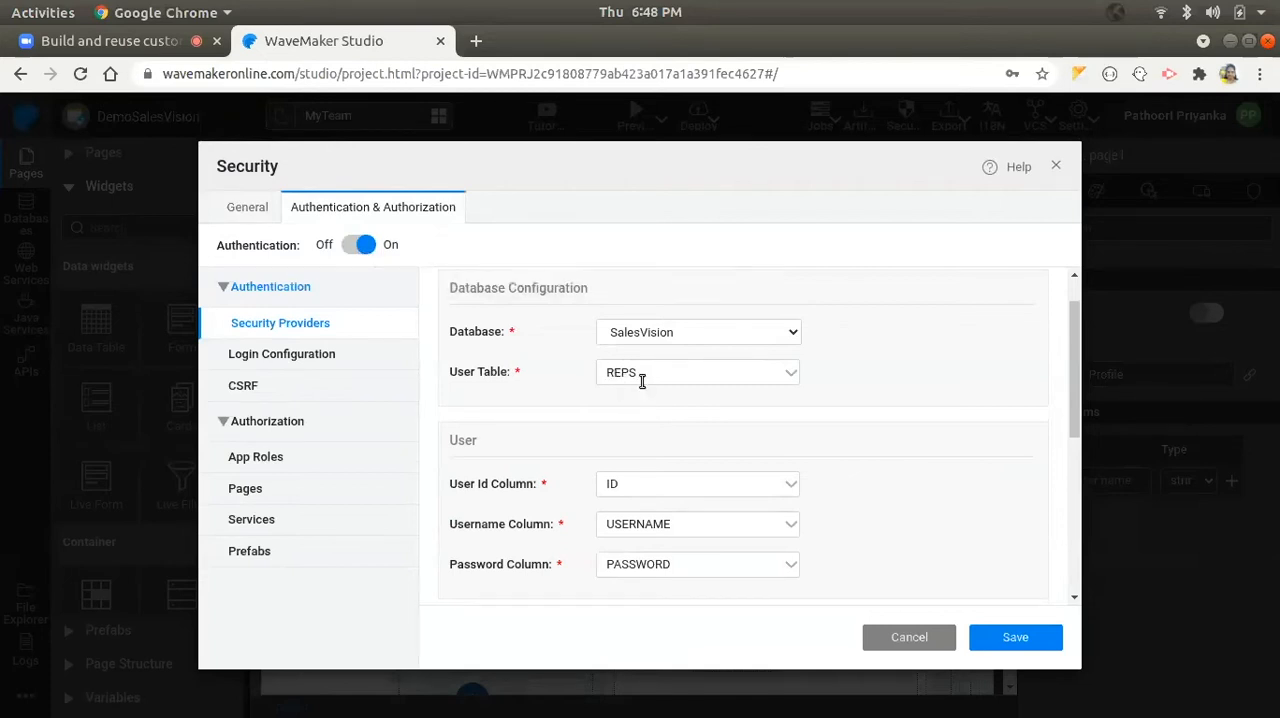
left_click(644, 338)
left_click(644, 352)
scroll(585, 315, "up", 1)
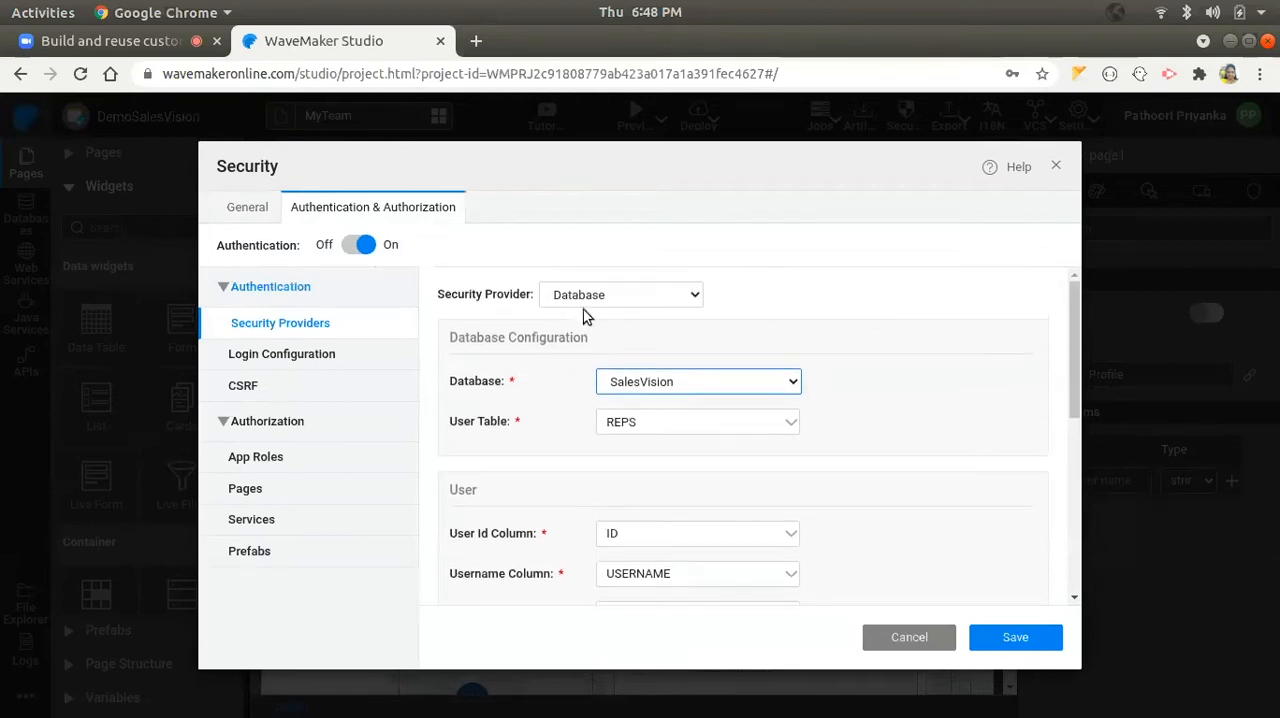
left_click(575, 296)
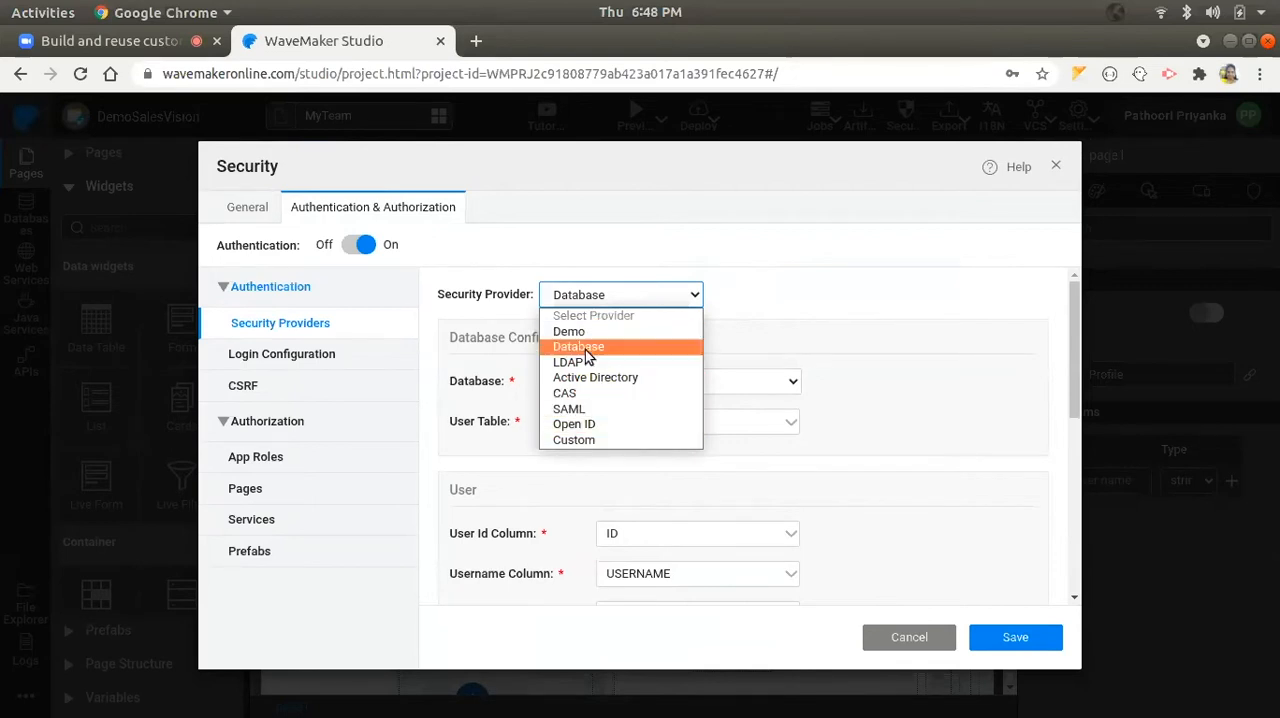
left_click(757, 295)
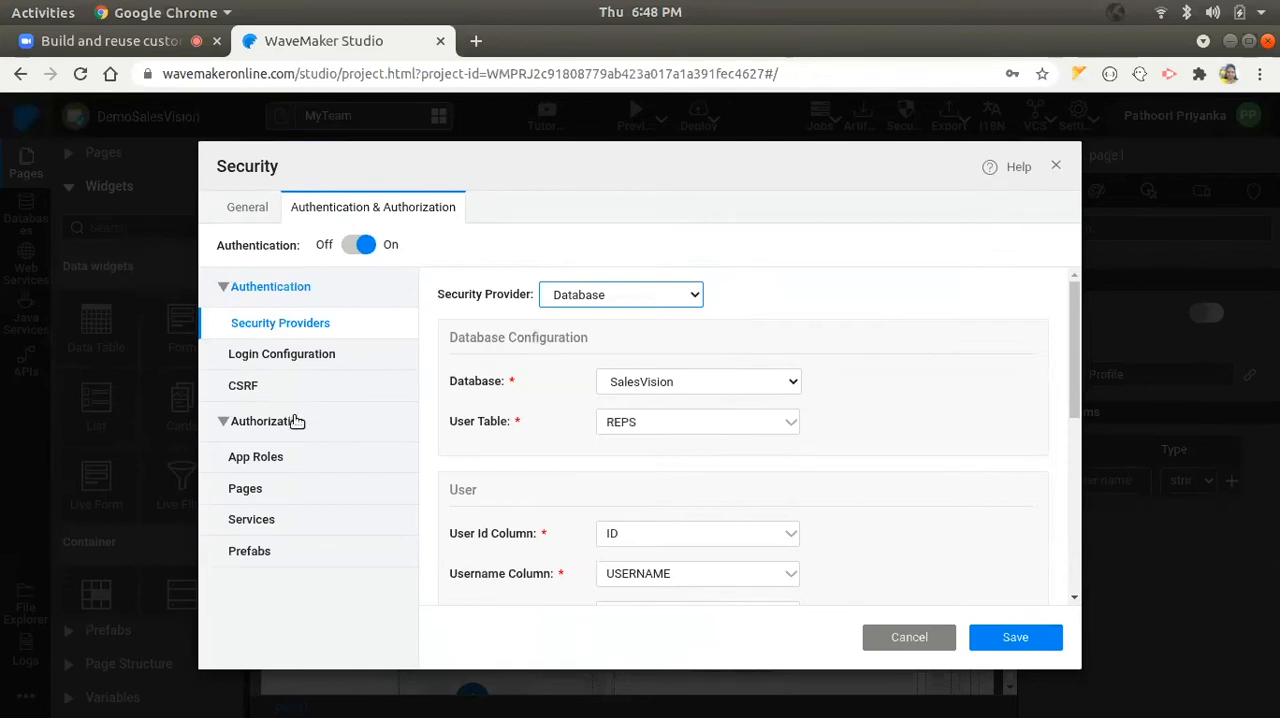
- Review the page authorization settings and look through the access level choices for the Dashboard page
left_click(299, 488)
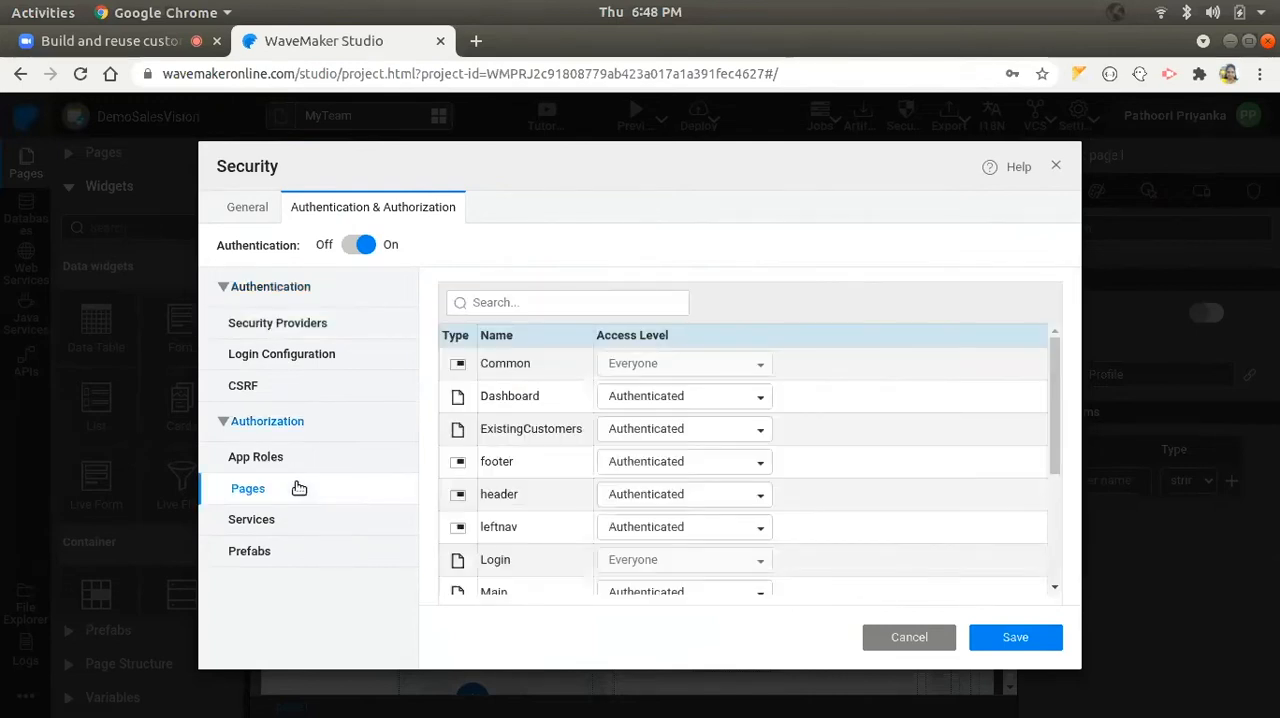
left_click(644, 405)
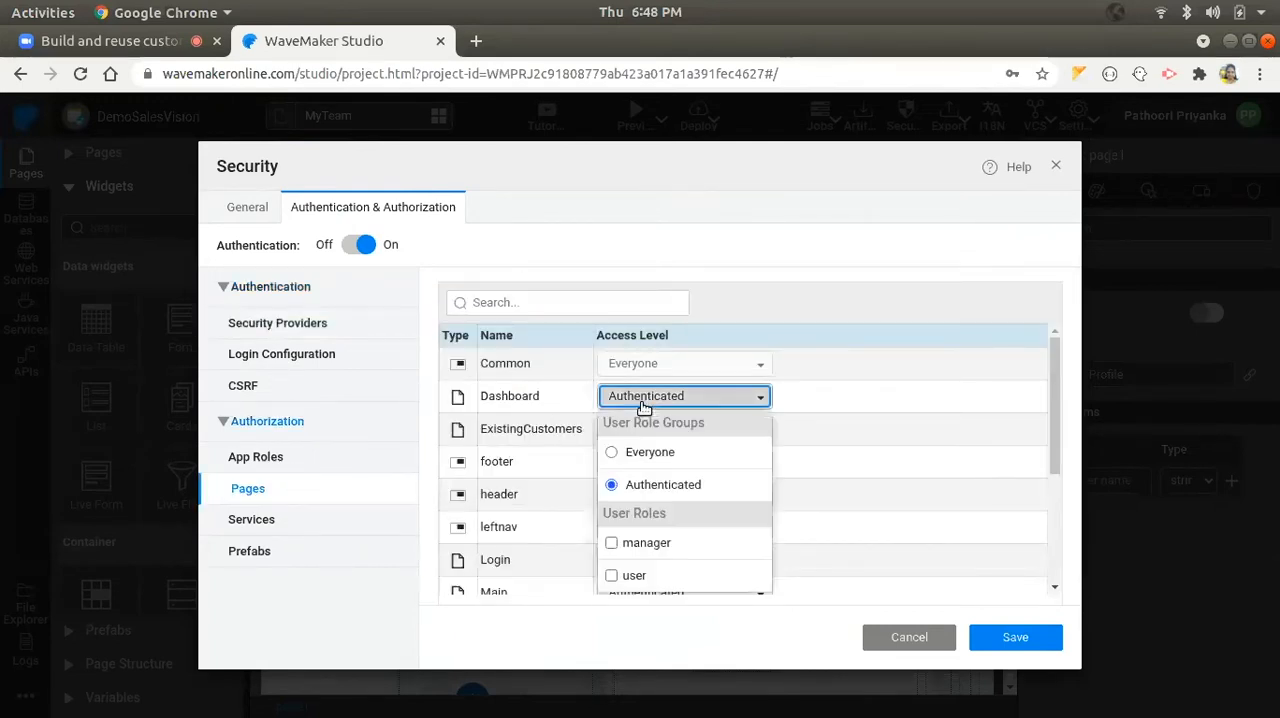
scroll(640, 480, "down", 2)
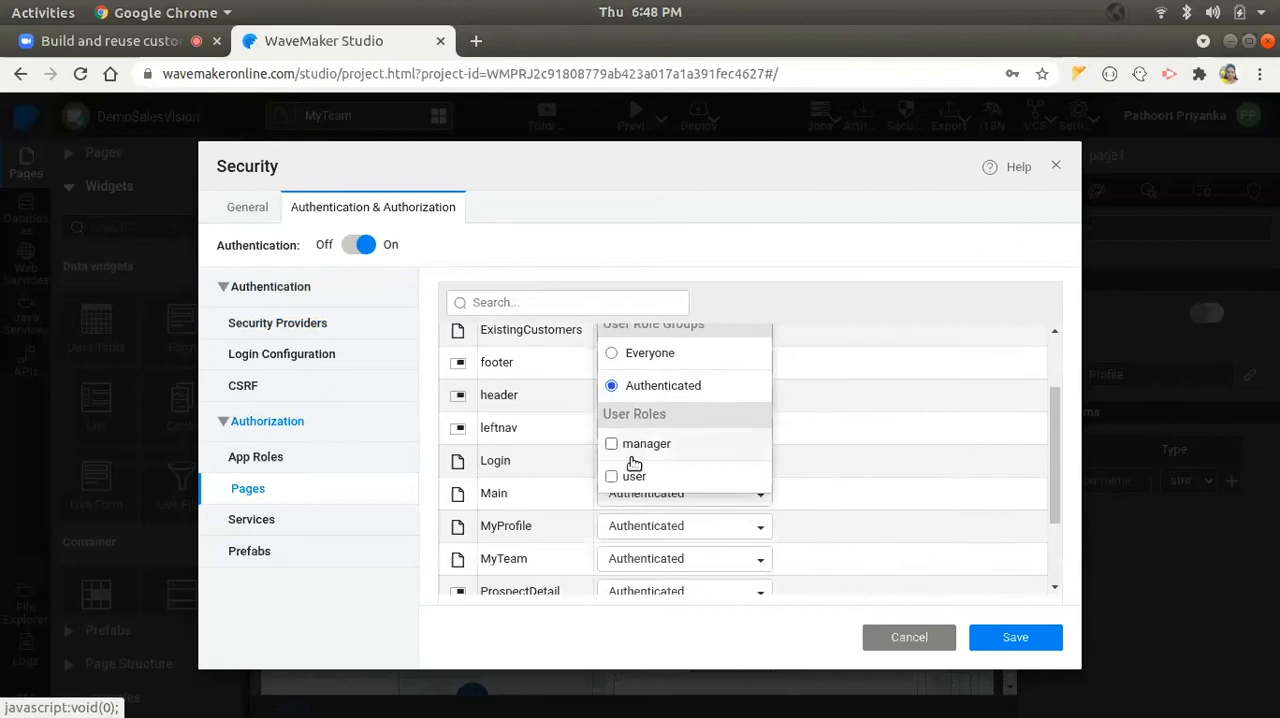
scroll(634, 457, "up", 1)
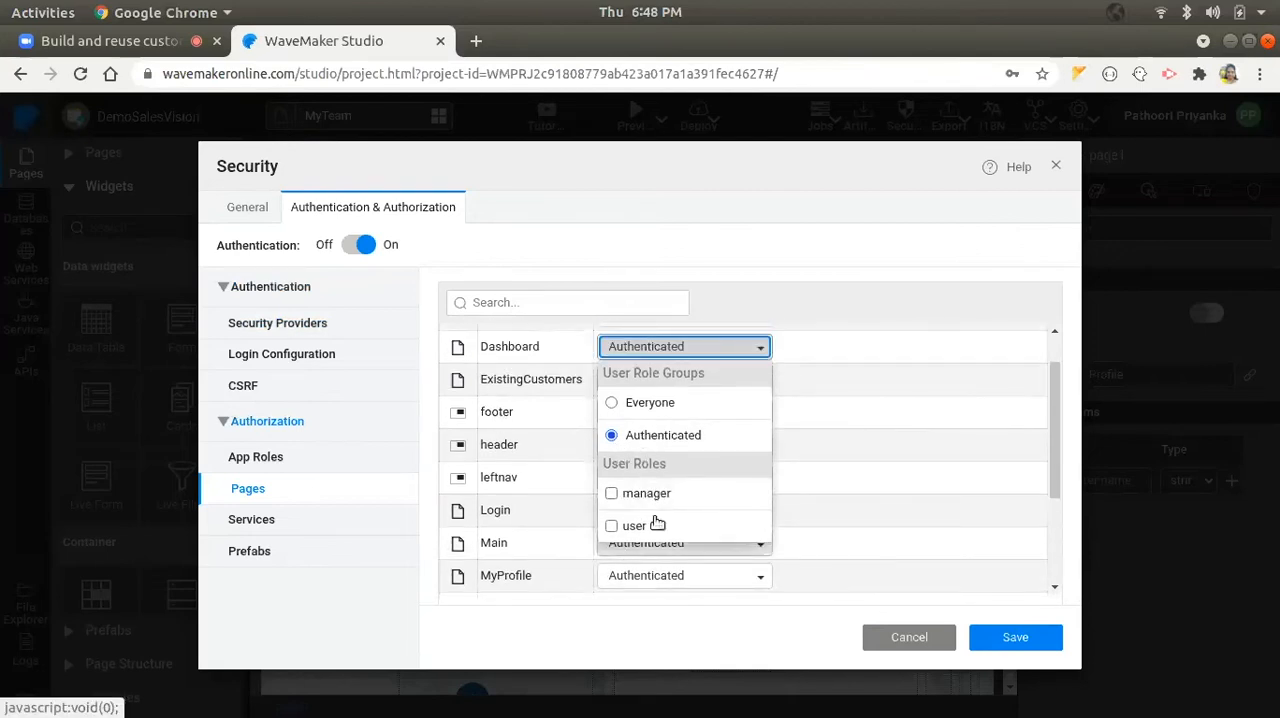
left_click(646, 348)
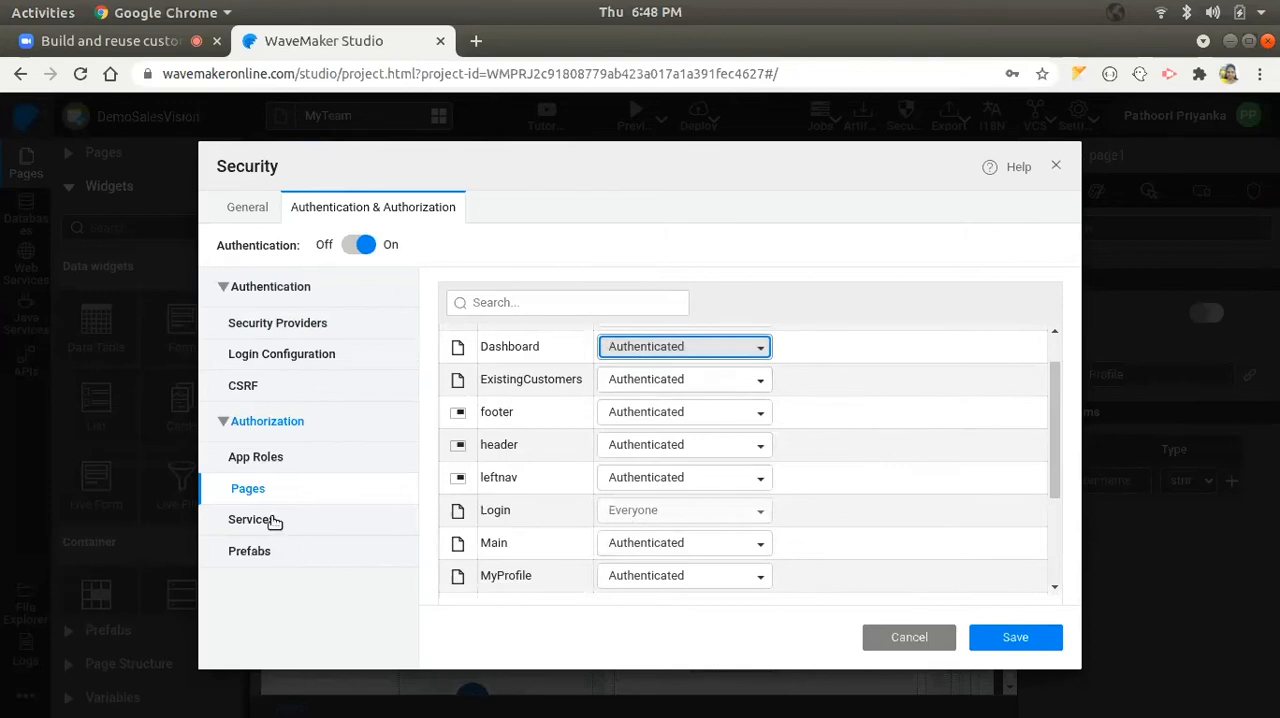
- Inspect the service authorization of the SalesVision database down to the findBadges operation, and close the security settings without saving
left_click(274, 523)
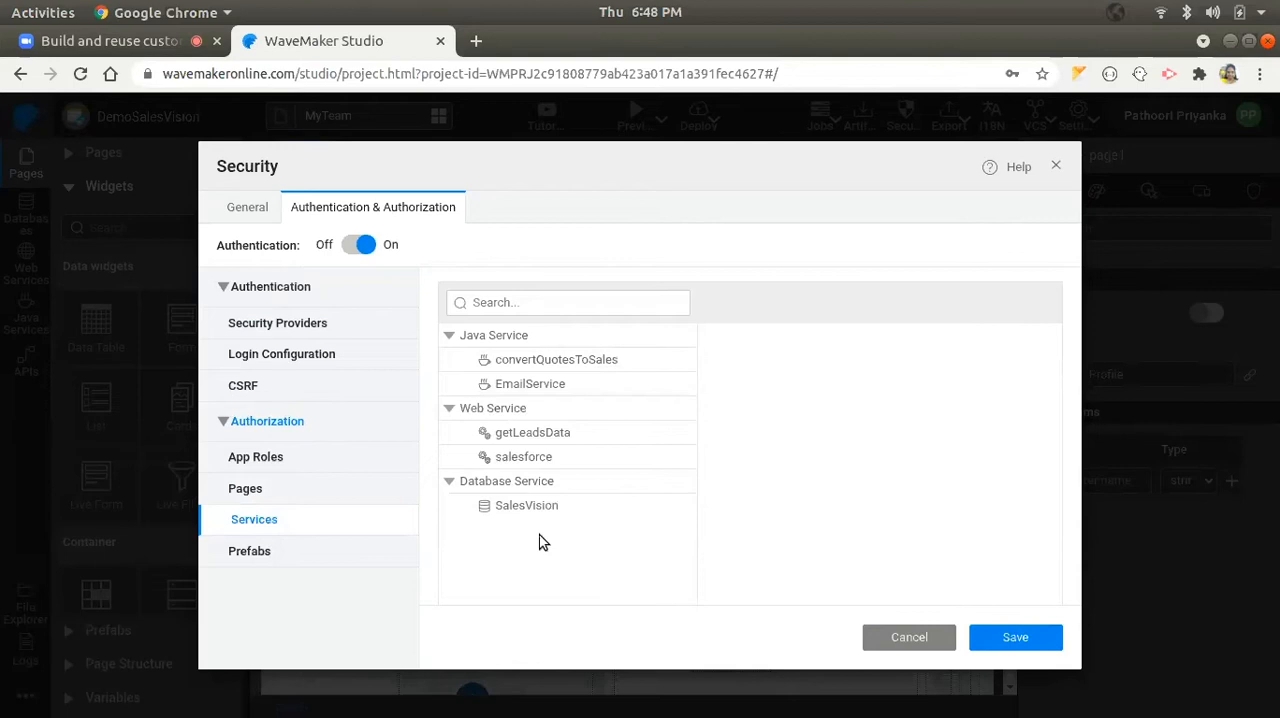
left_click(520, 505)
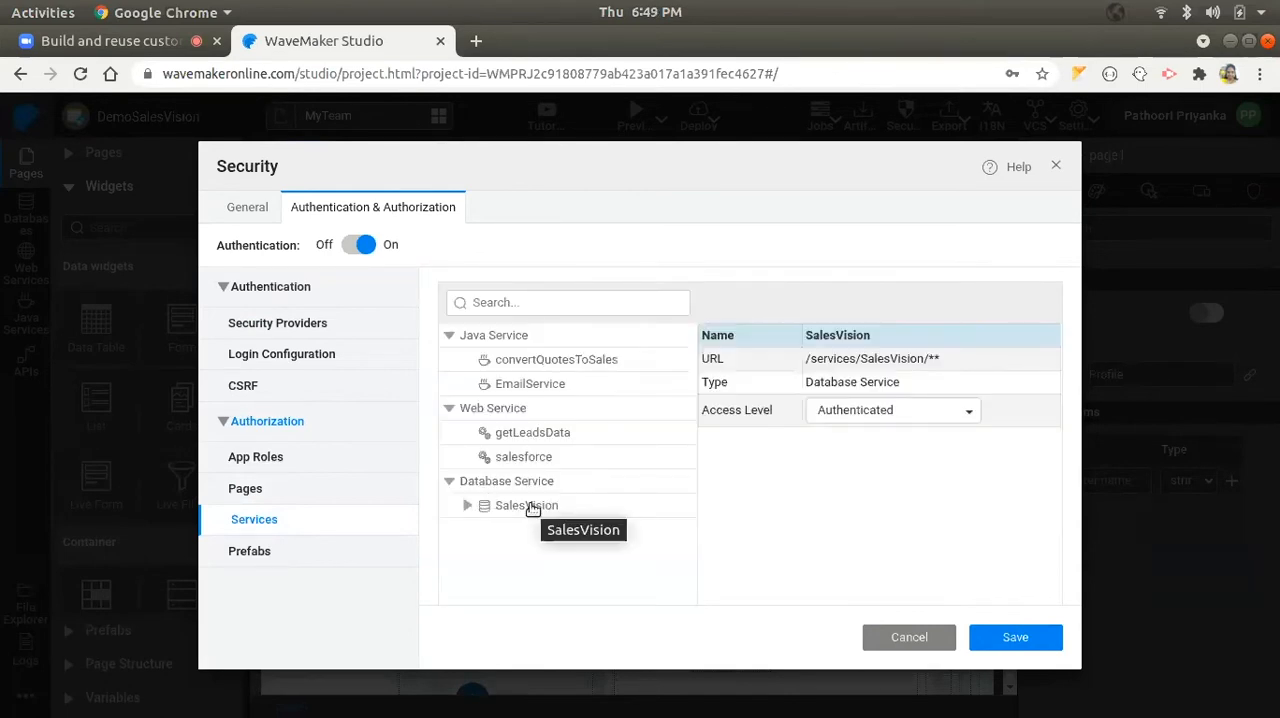
left_click(467, 505)
left_click(520, 530)
scroll(535, 530, "down", 1)
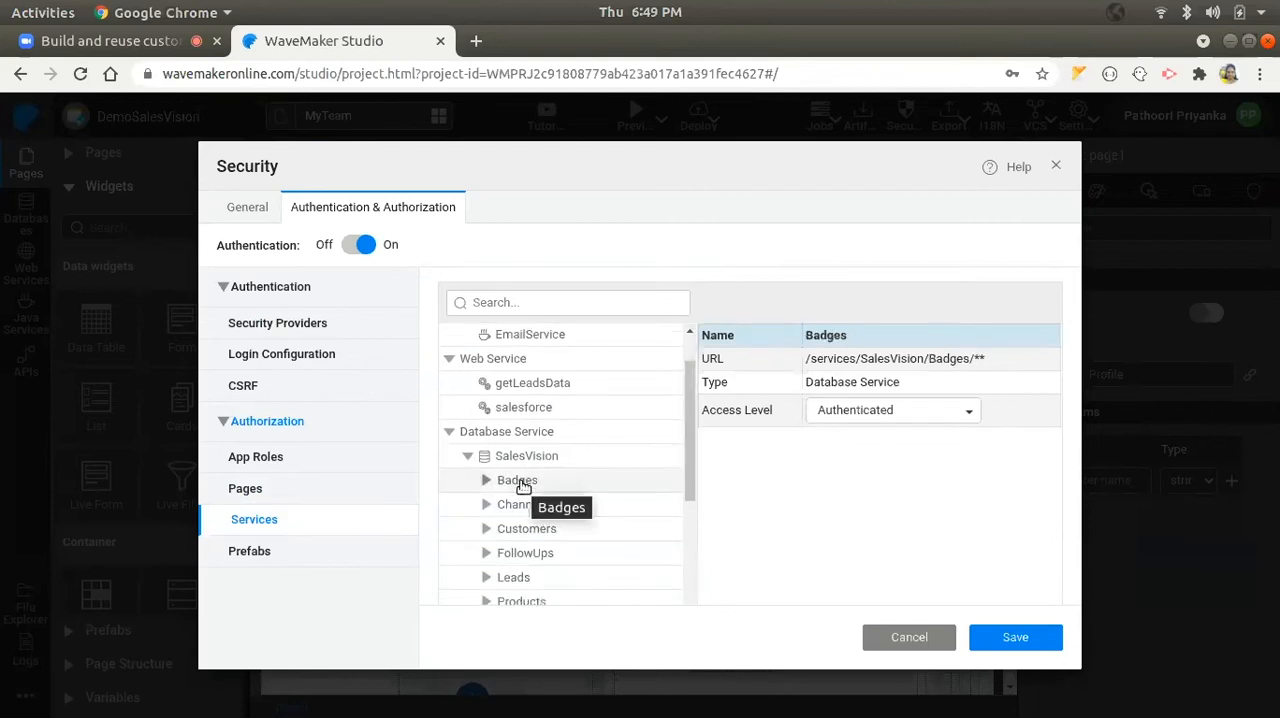
left_click(485, 481)
left_click(543, 504)
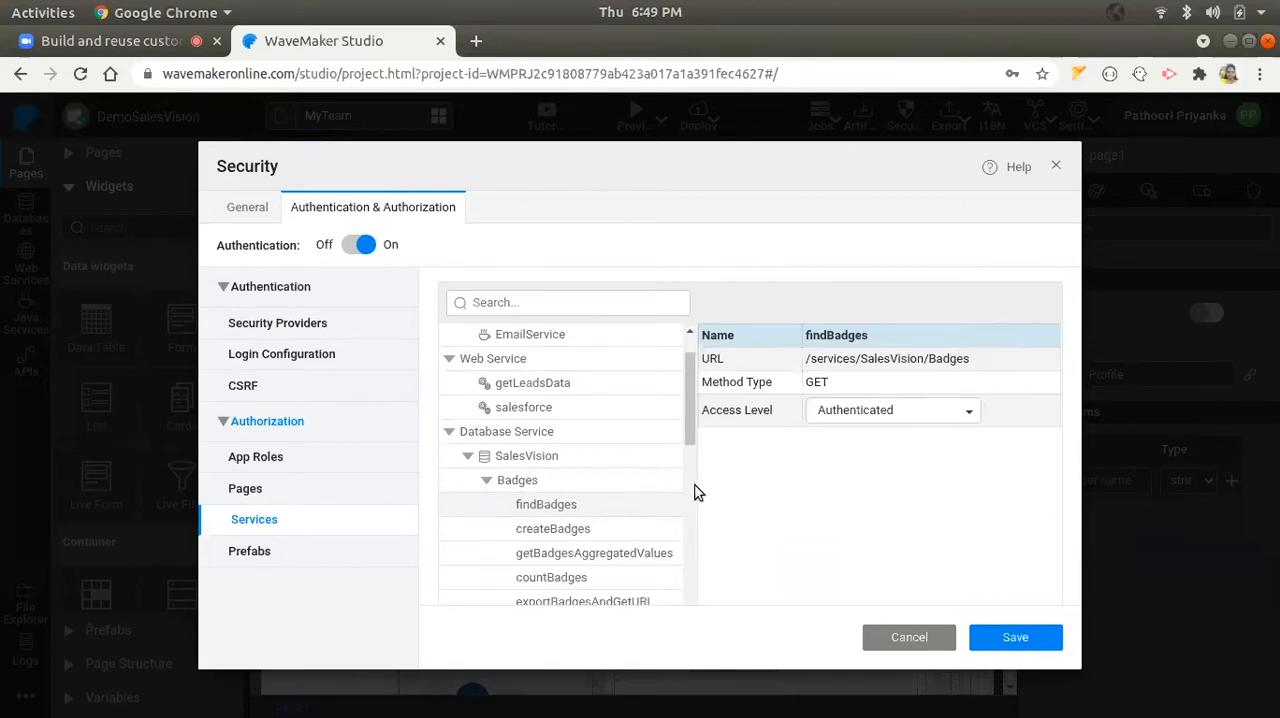
left_click(901, 643)
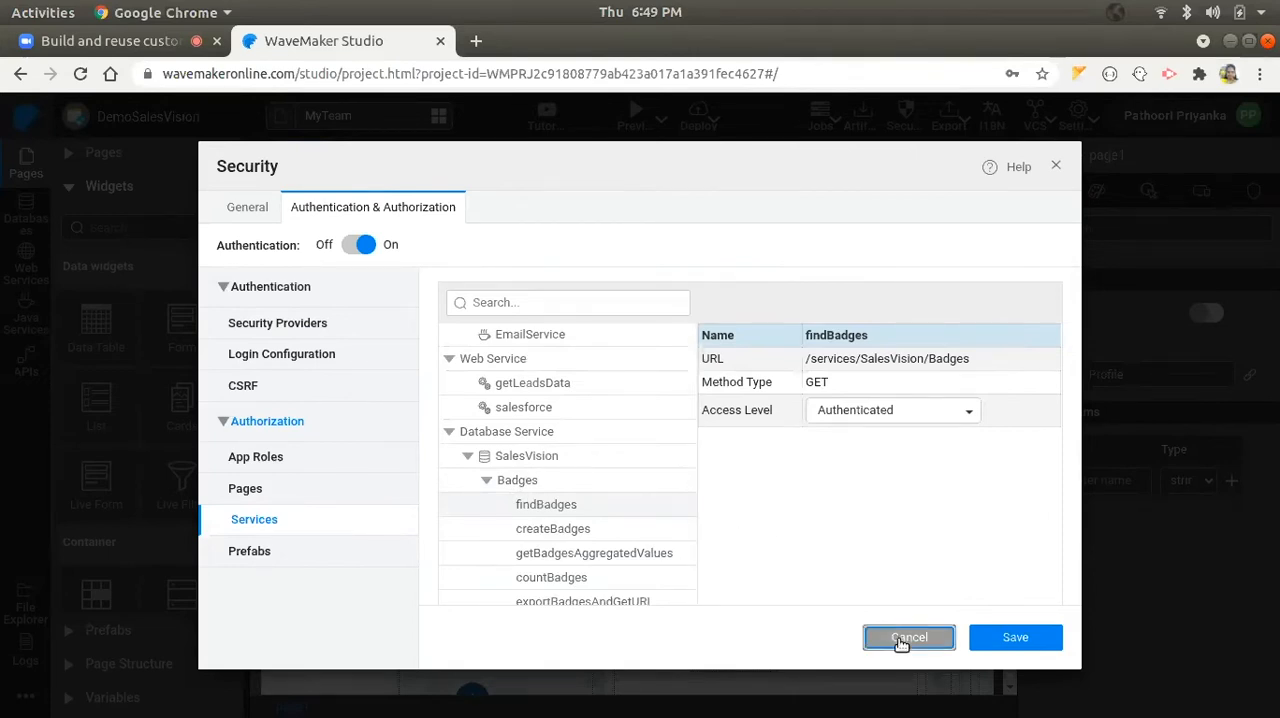
- Select the Team list on the MyTeam page and view its widget access roles
scroll(400, 470, "down", 2)
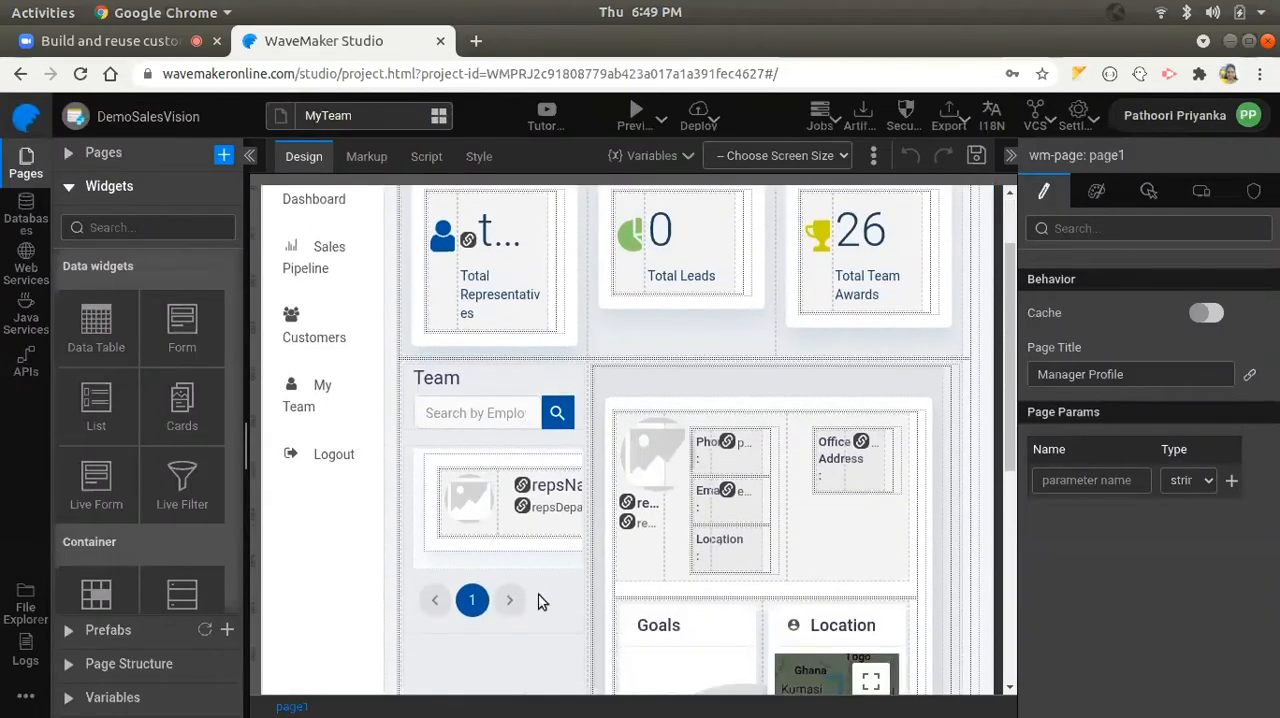
left_click(569, 530)
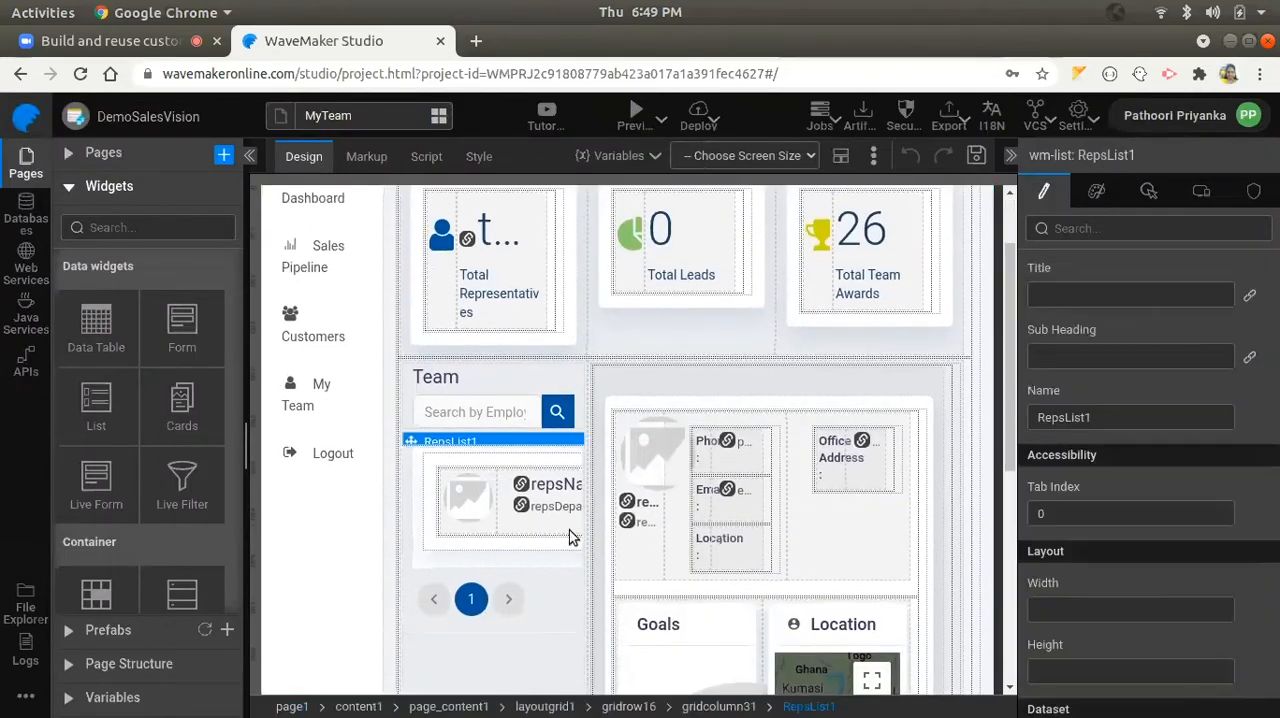
left_click(1254, 191)
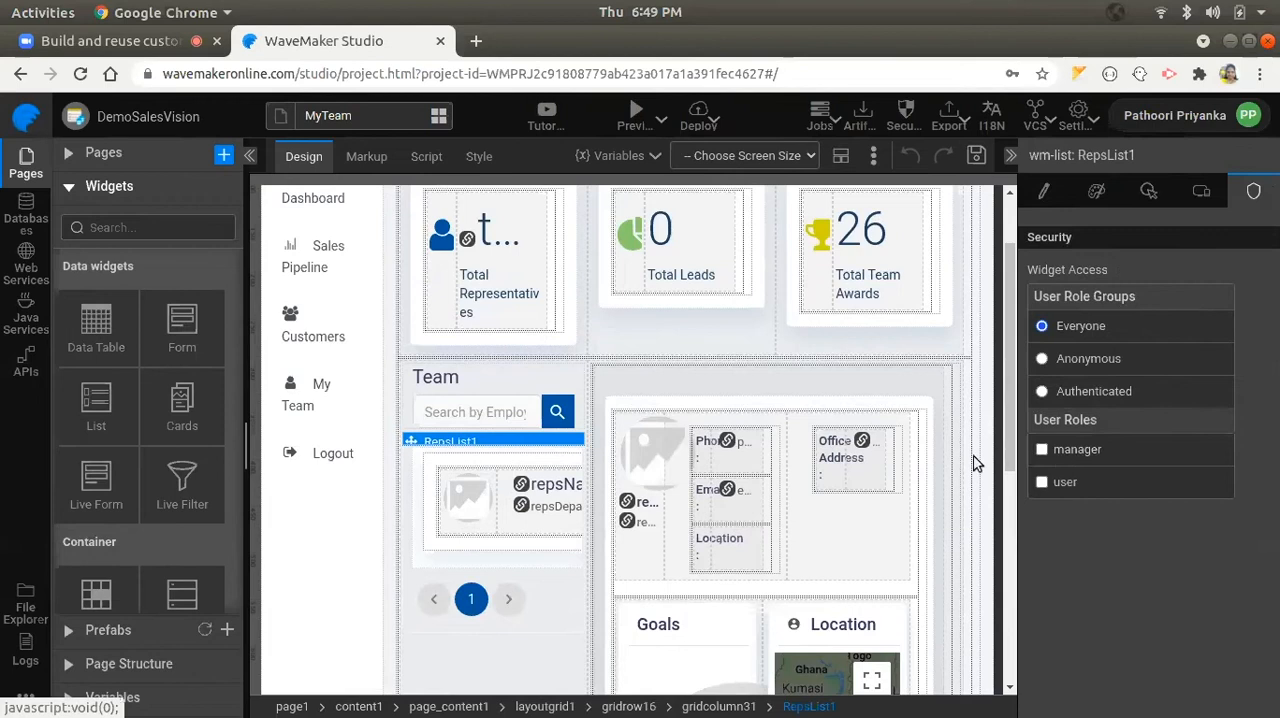
- Open the ExistingCustomers page and show the column configuration in Table1's advanced settings
left_click(102, 153)
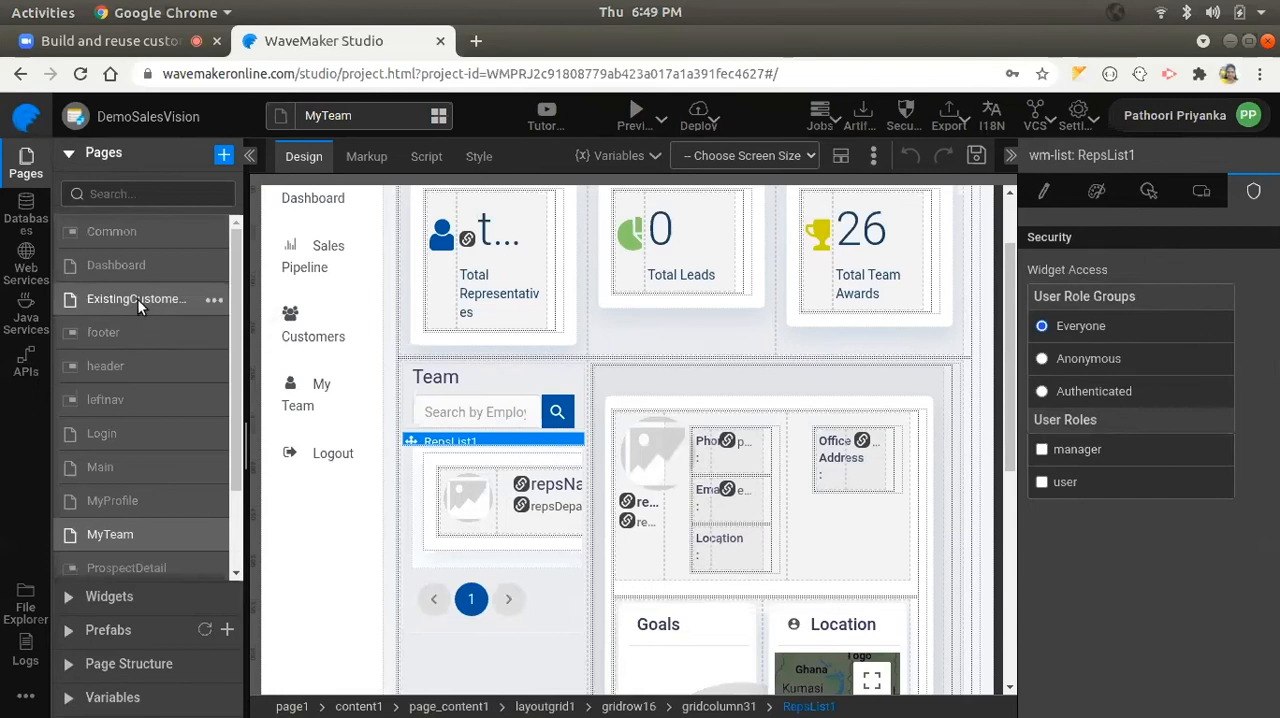
left_click(138, 299)
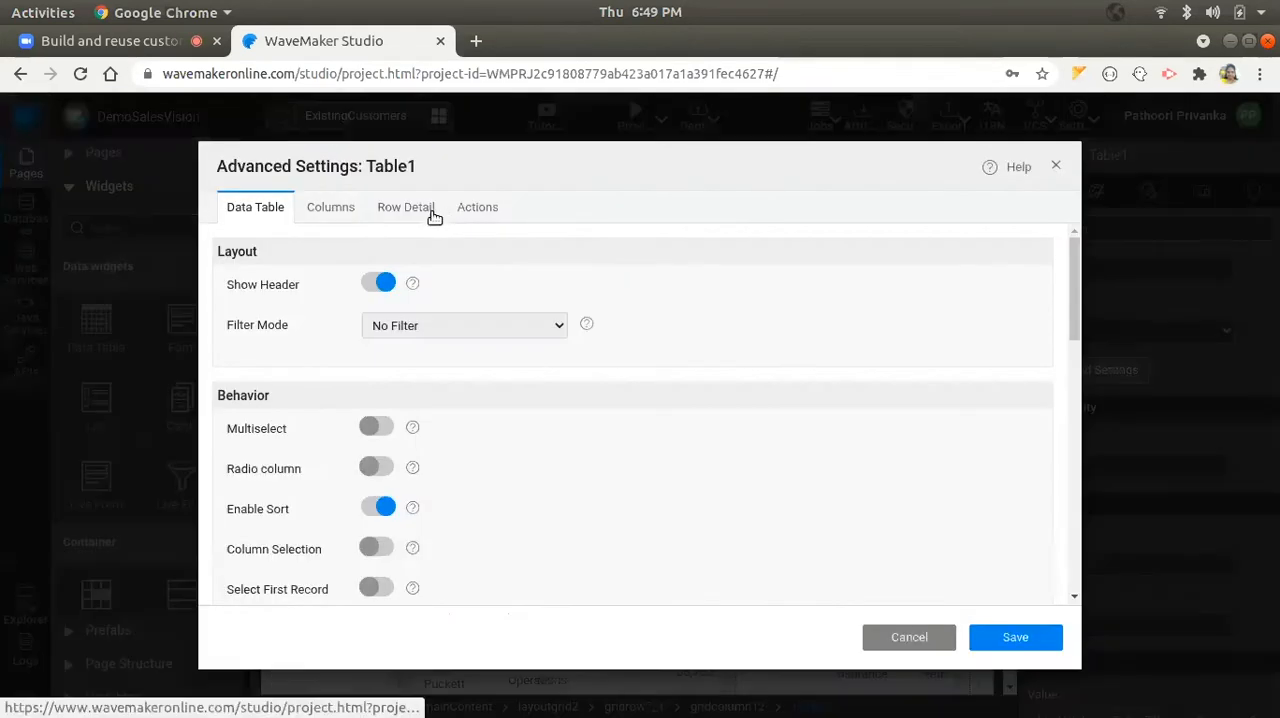
left_click(337, 212)
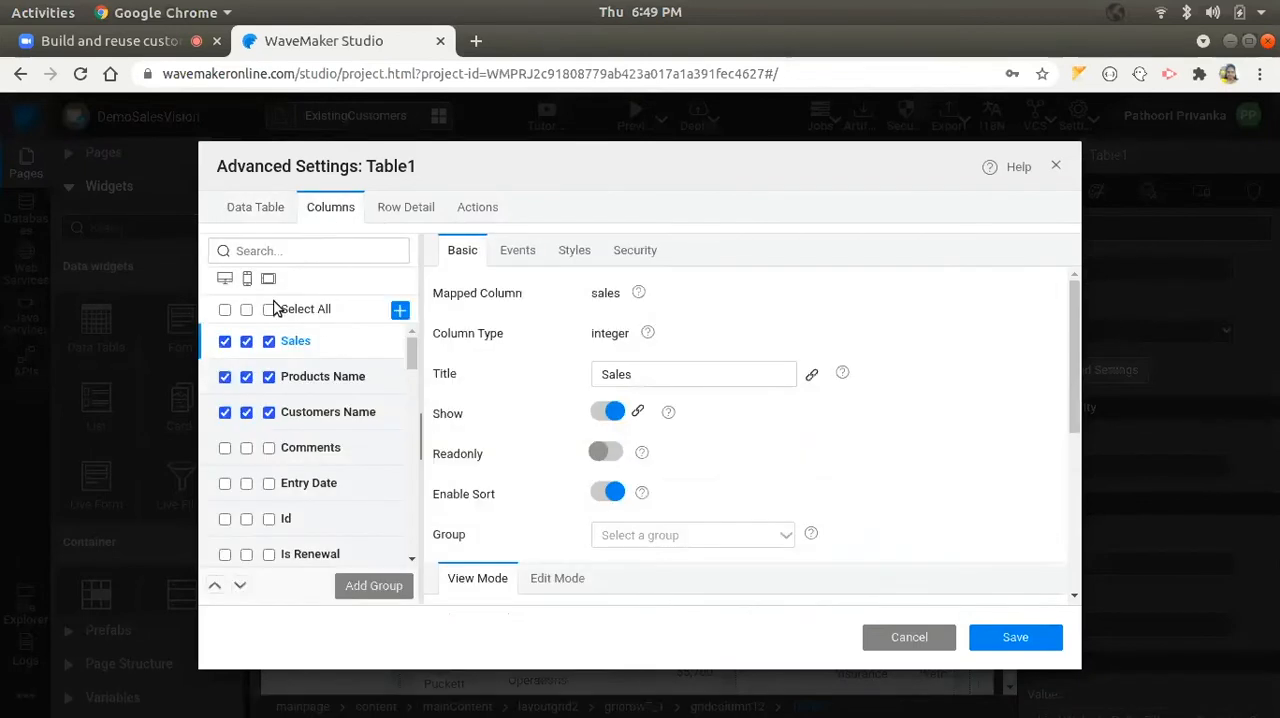
- Review the security roles of Table1's Products Name column and New action, and close the advanced settings without saving
left_click(355, 377)
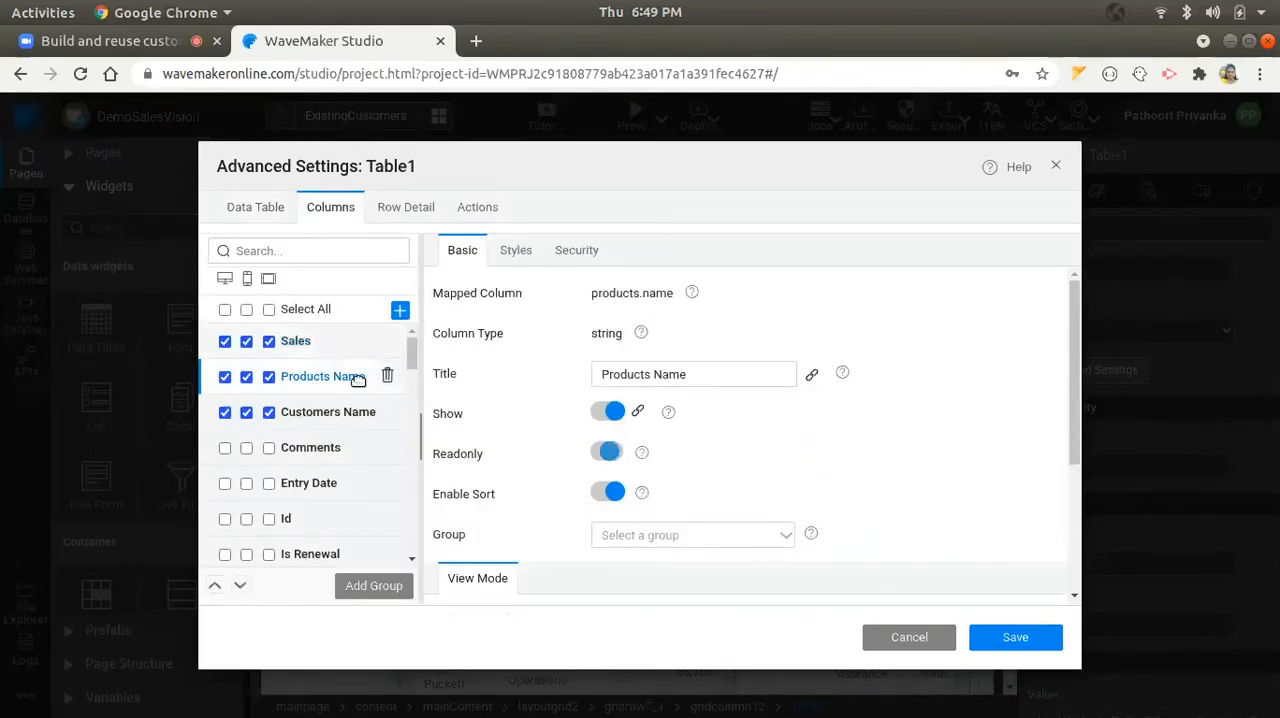
left_click(575, 255)
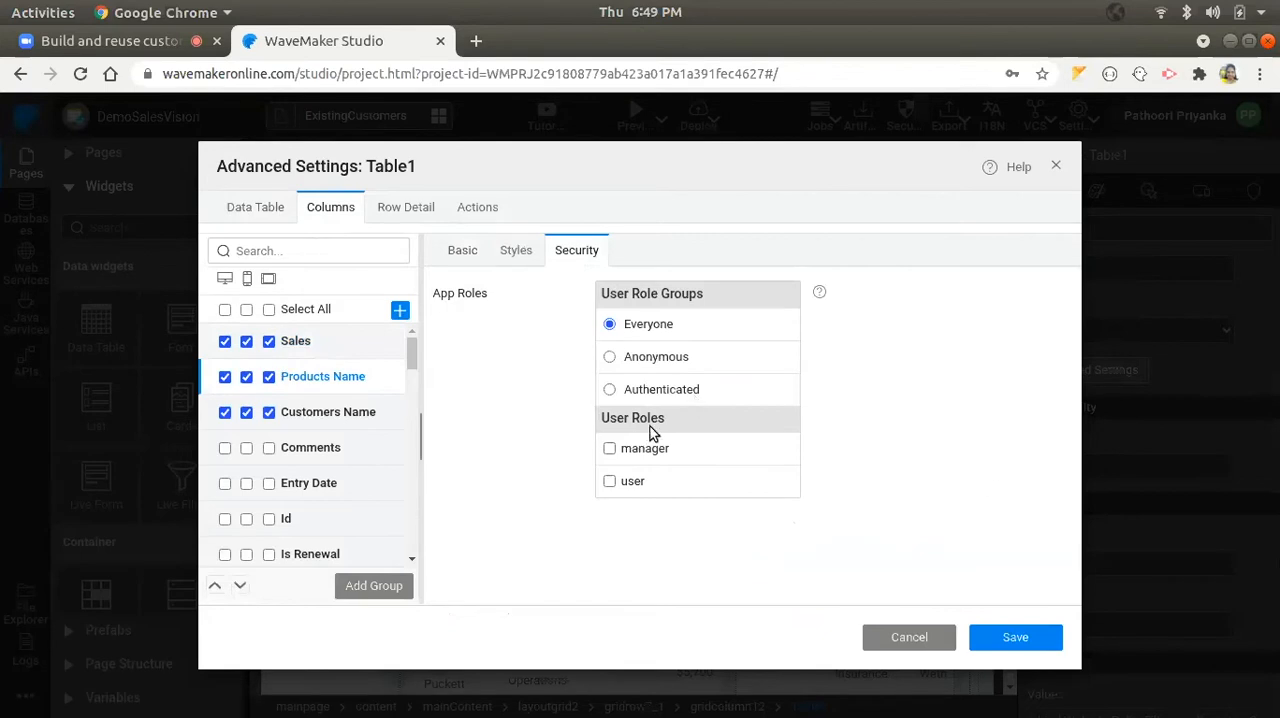
left_click(462, 210)
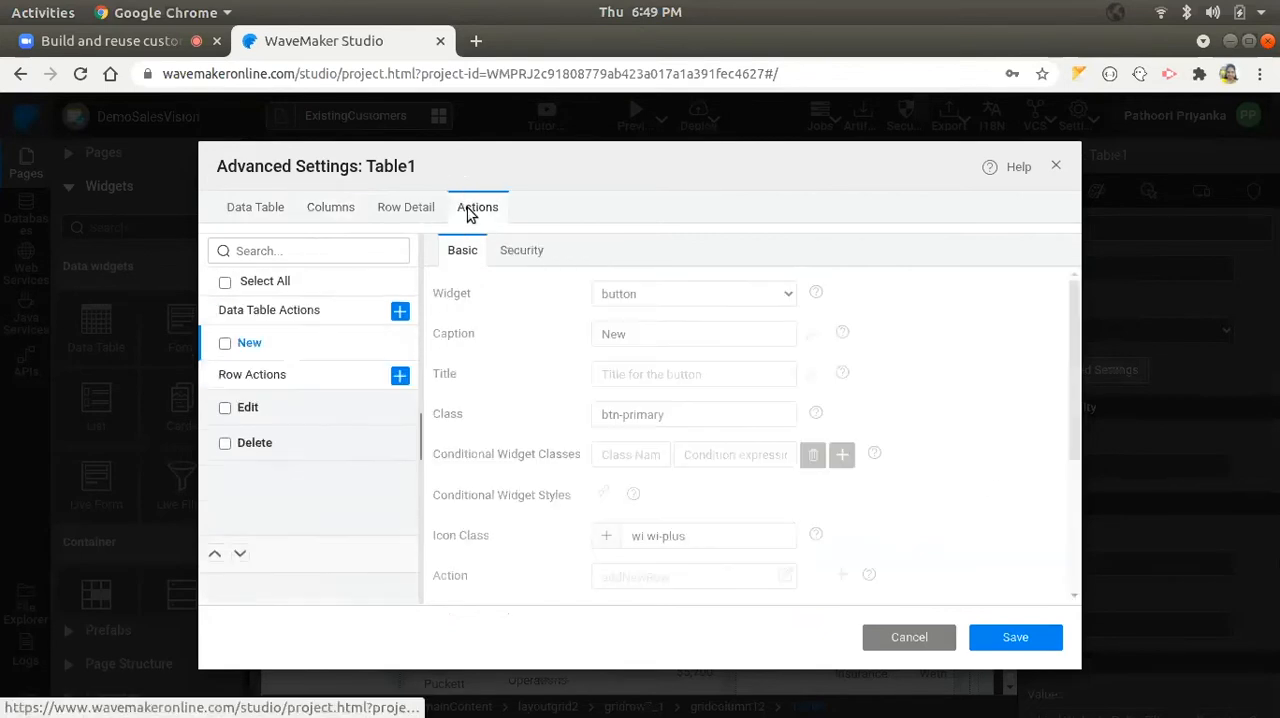
left_click(225, 281)
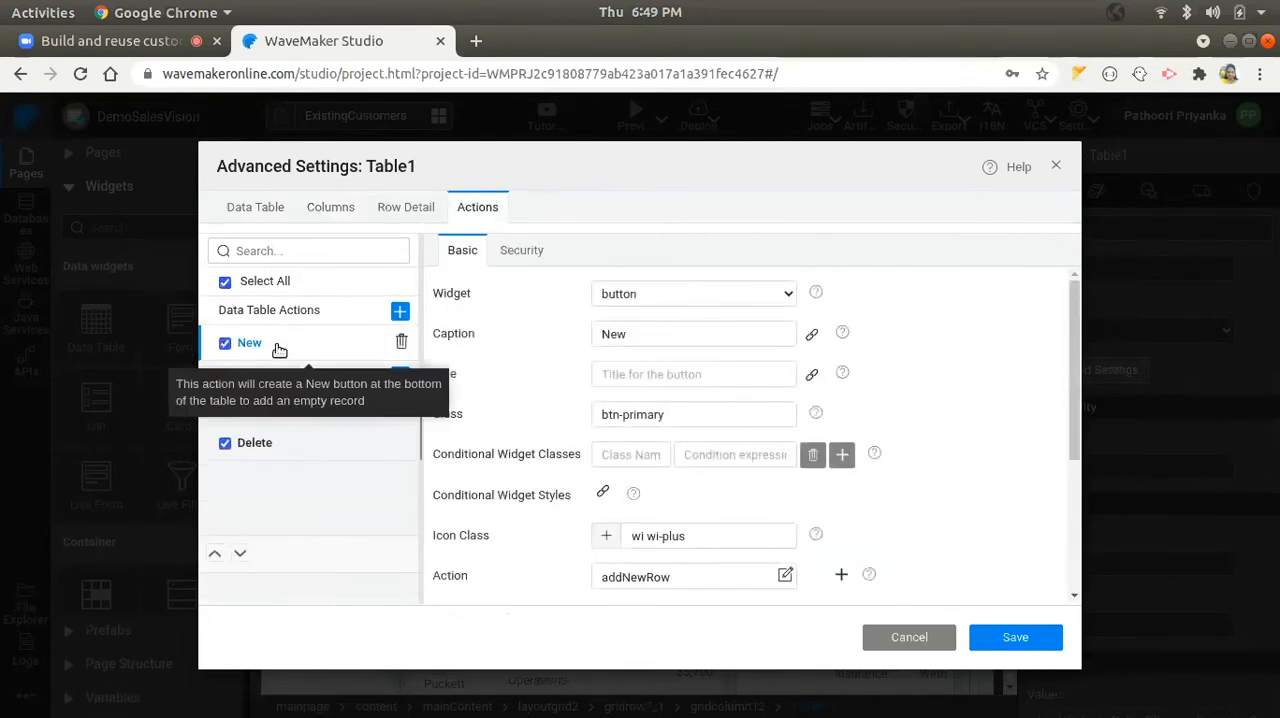
scroll(734, 369, "down", 3)
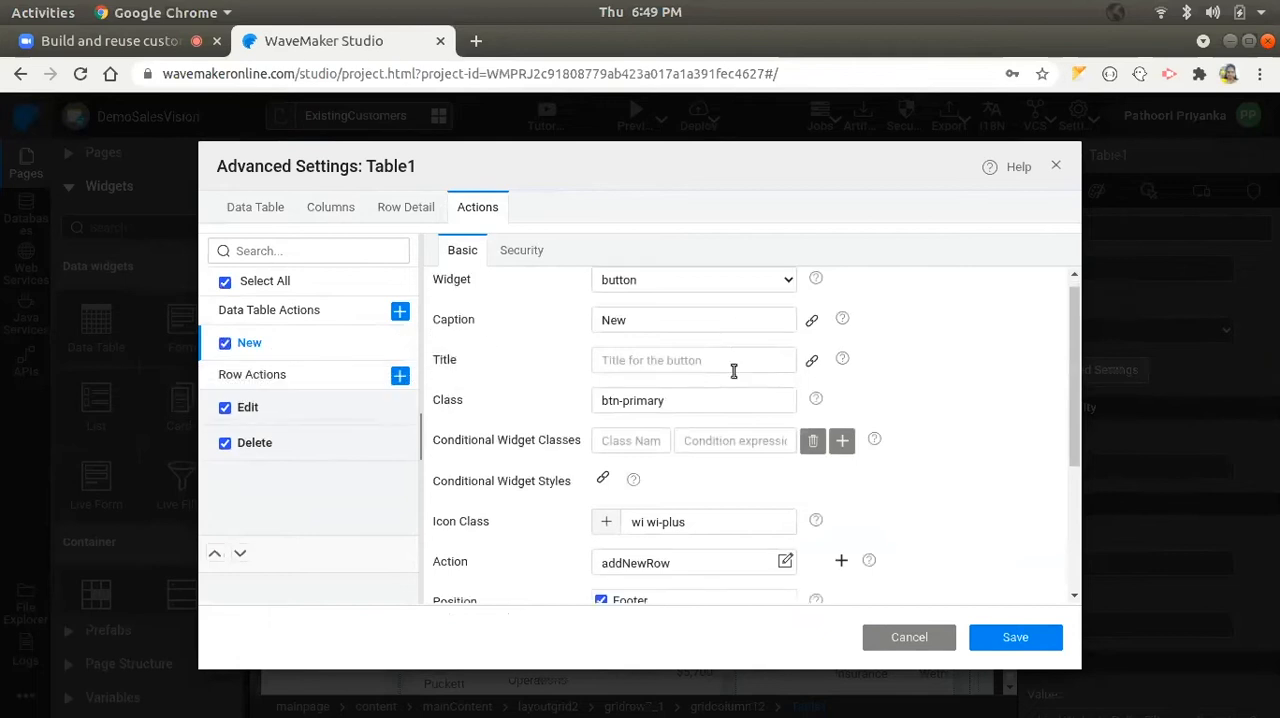
left_click(517, 250)
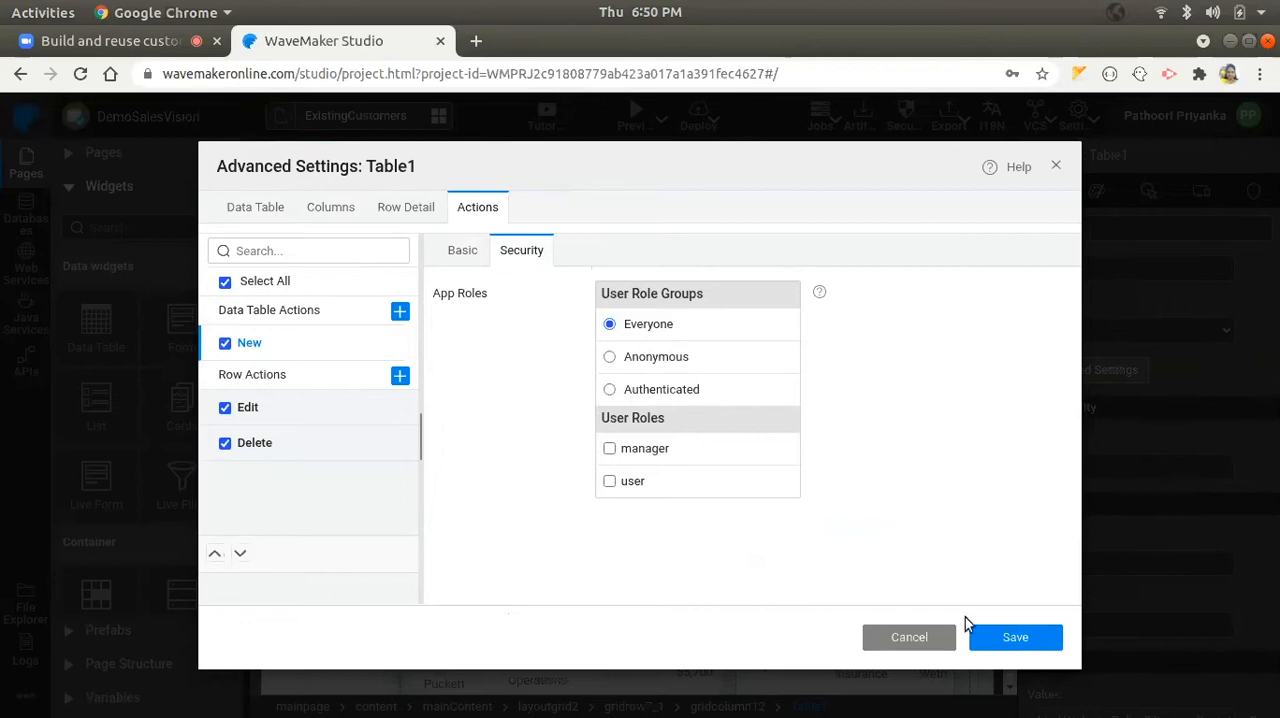
left_click(912, 640)
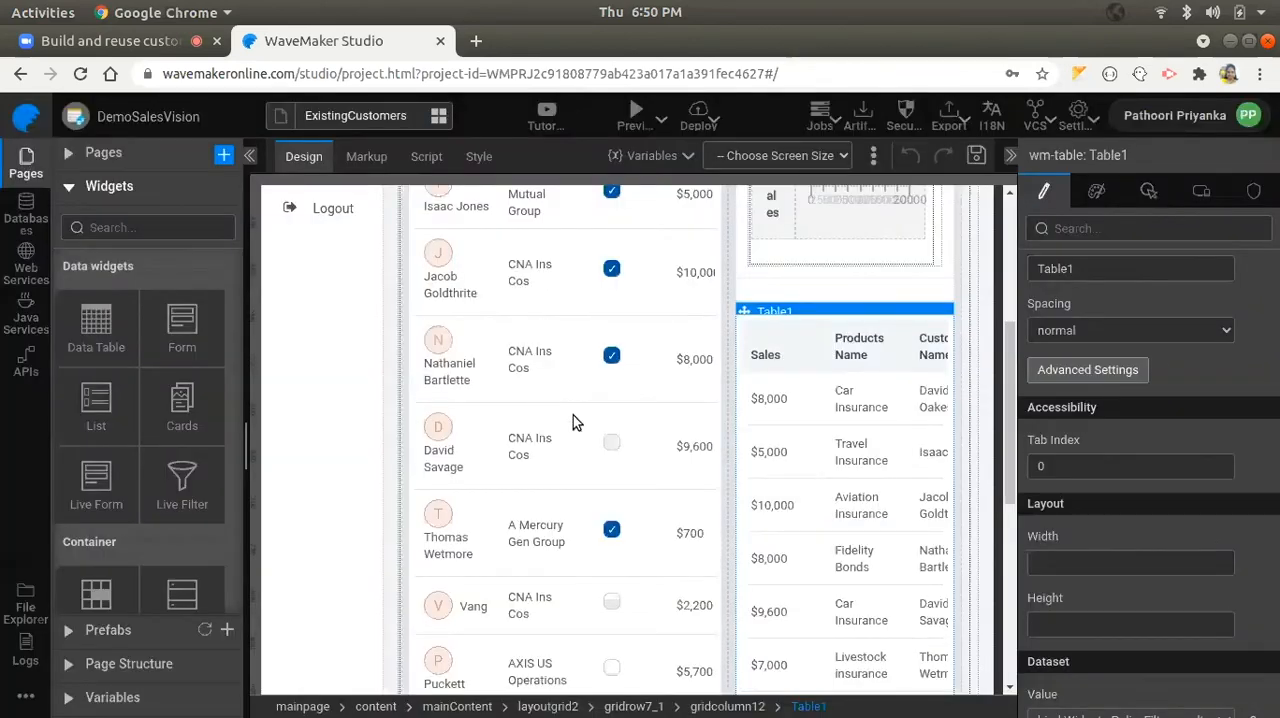
- View the project's localized messages and close them without saving
scroll(573, 415, "up", 5)
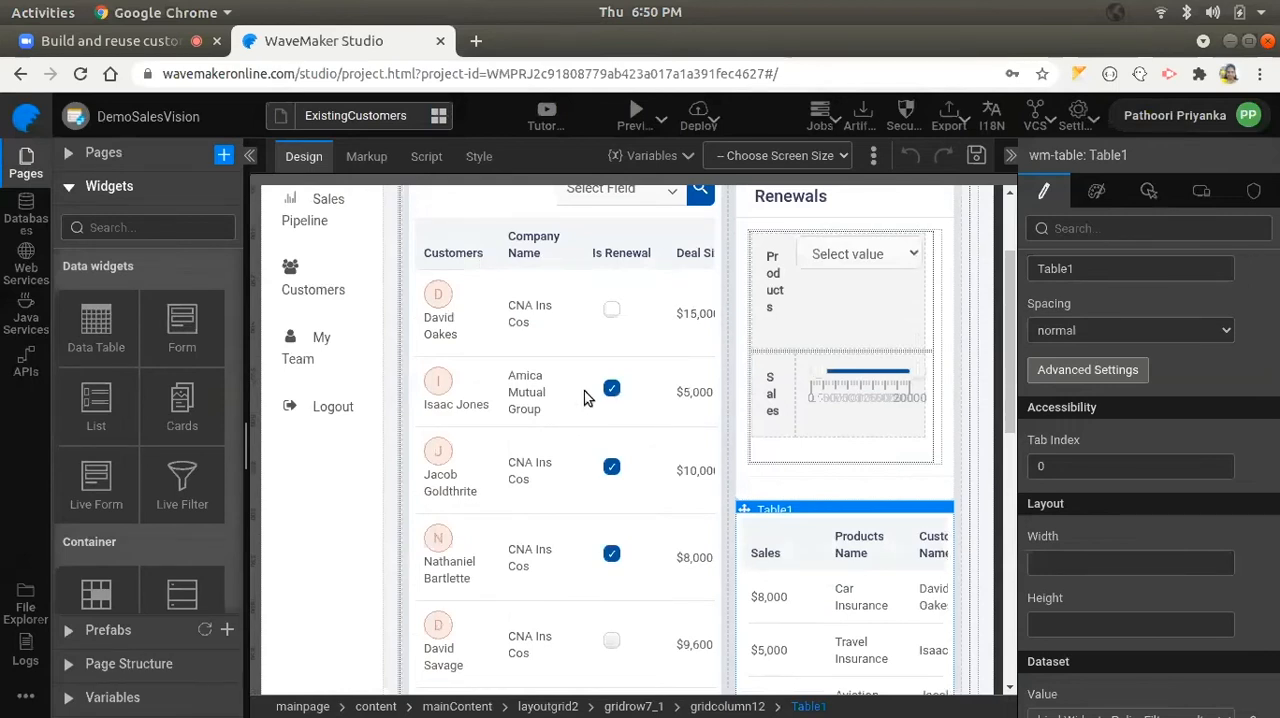
left_click(988, 118)
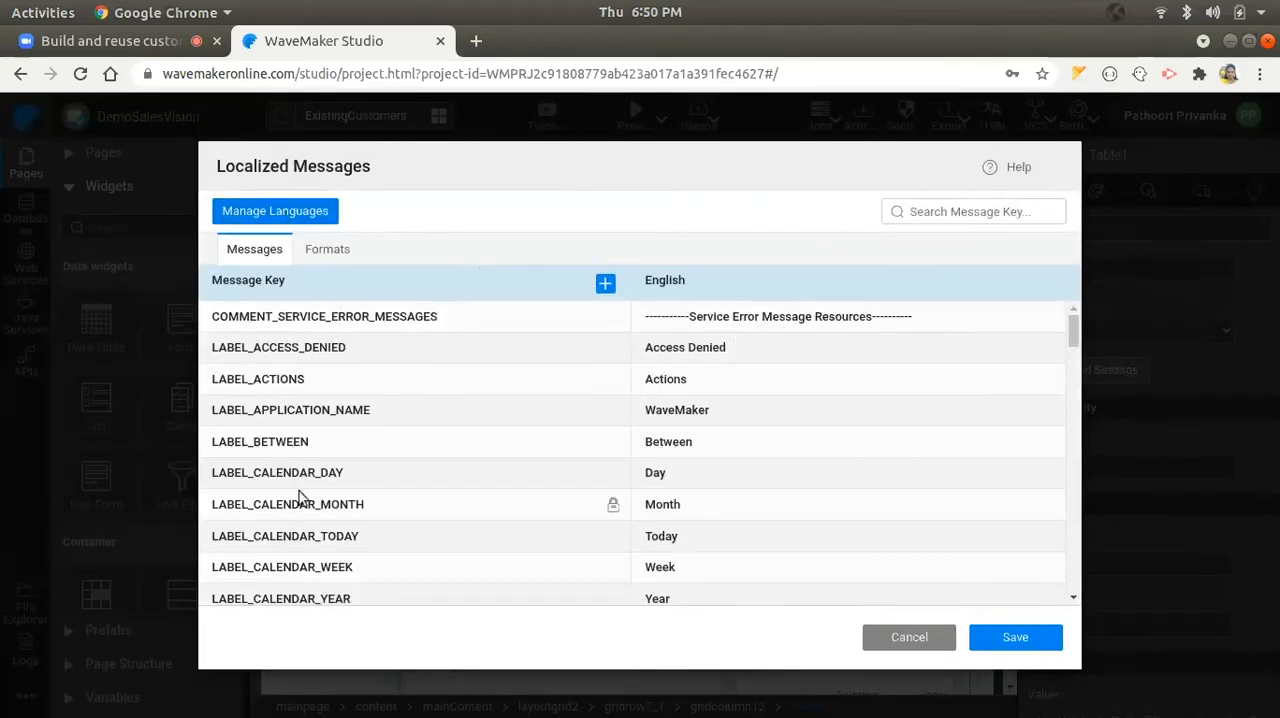
left_click(905, 640)
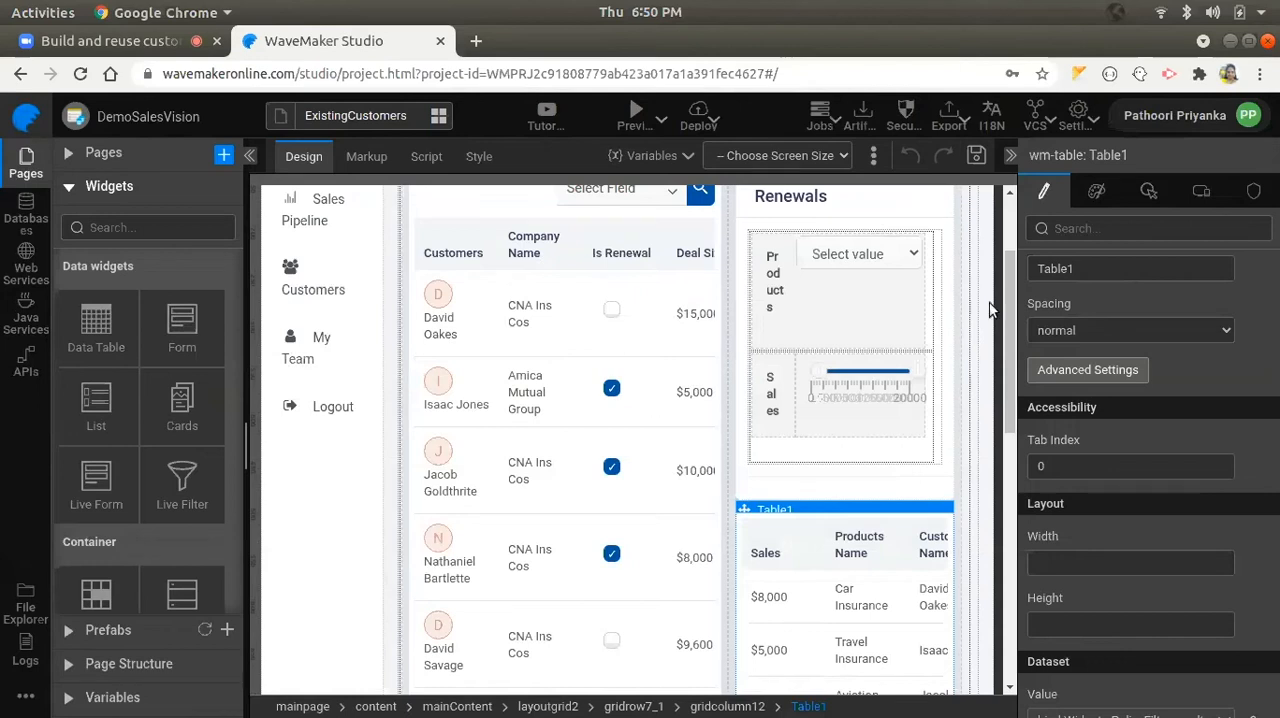
- Inspect the Database, REST and SOAP settings of the DemoSalesVision deployment profile, and close the profile configuration without saving
left_click(1078, 115)
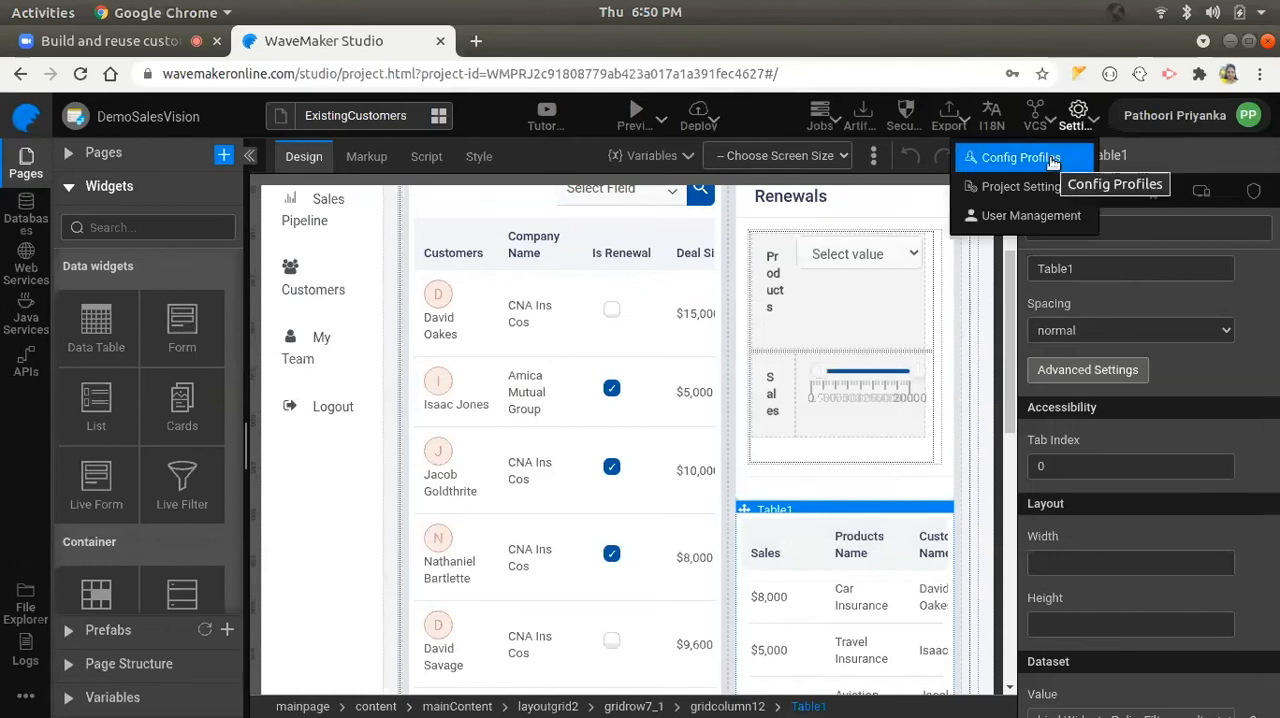
left_click(1052, 160)
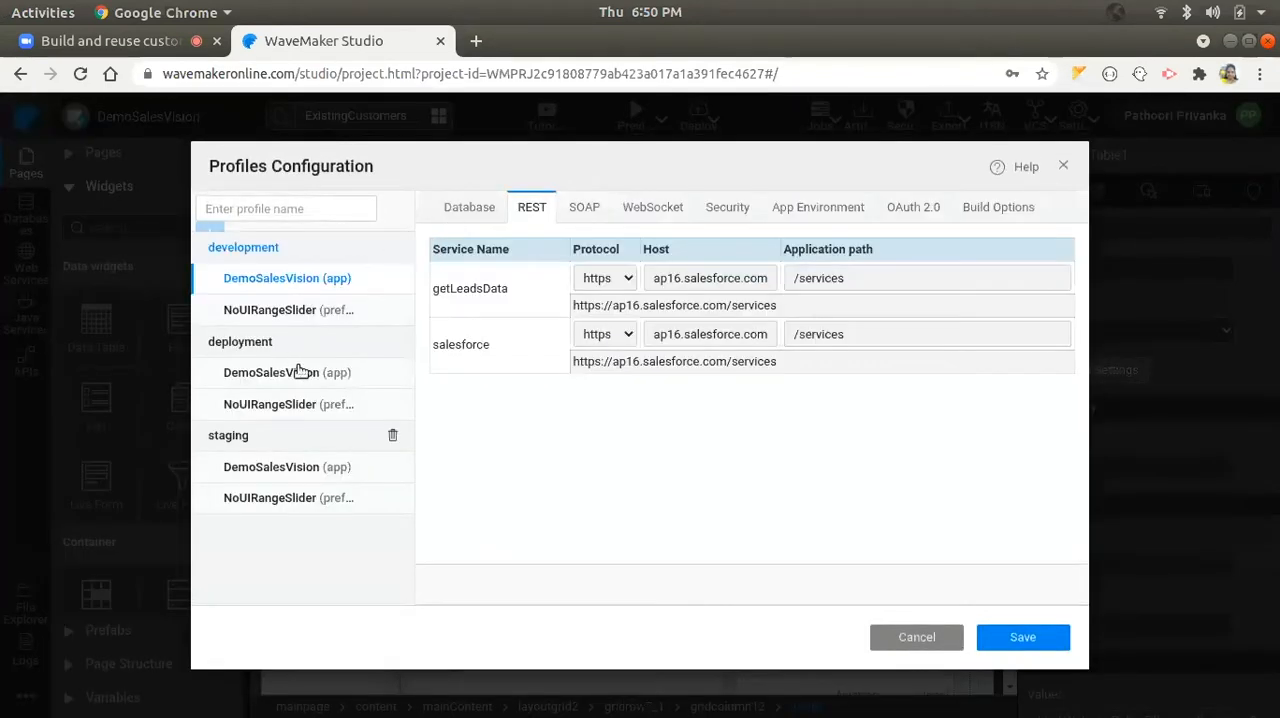
left_click(296, 371)
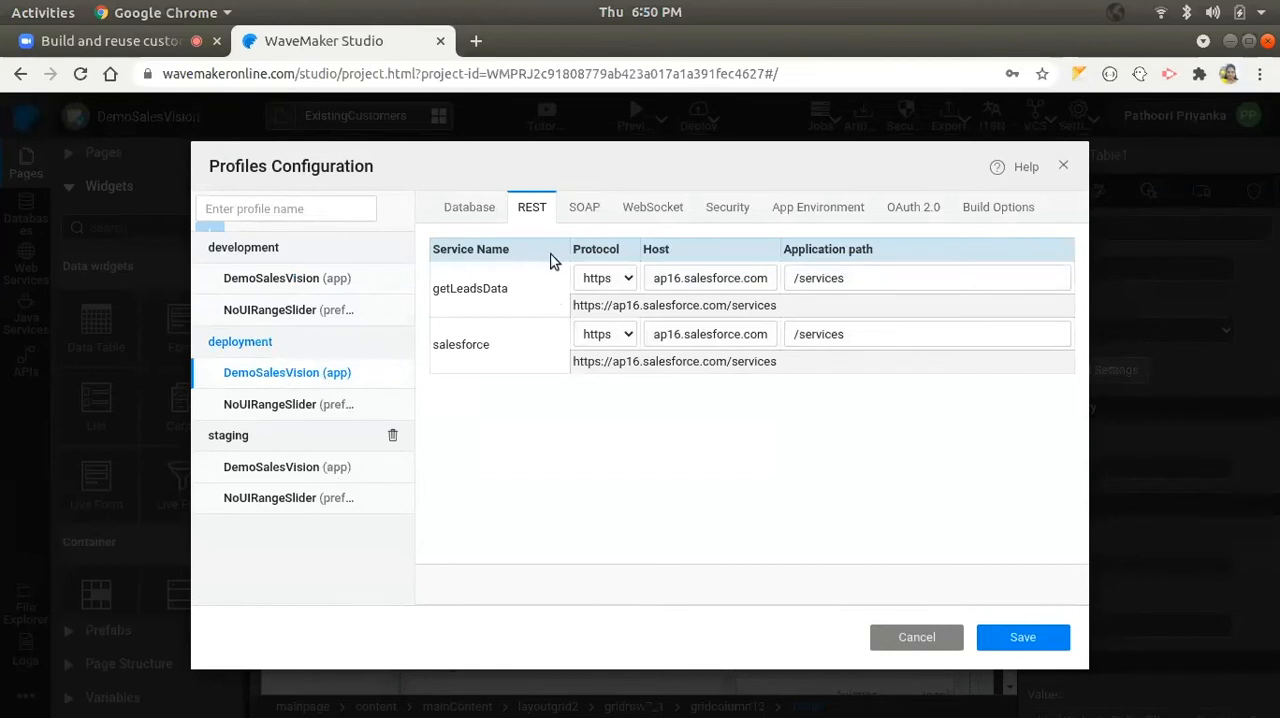
left_click(486, 214)
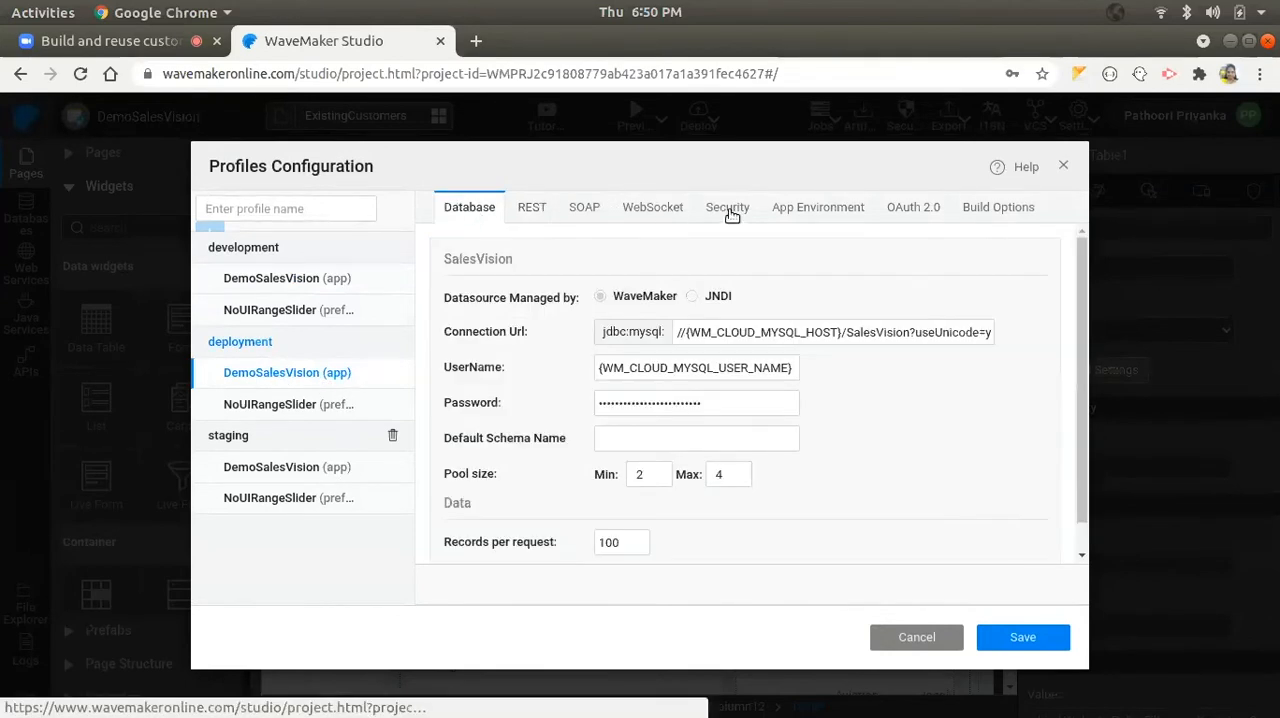
left_click(532, 210)
left_click(587, 211)
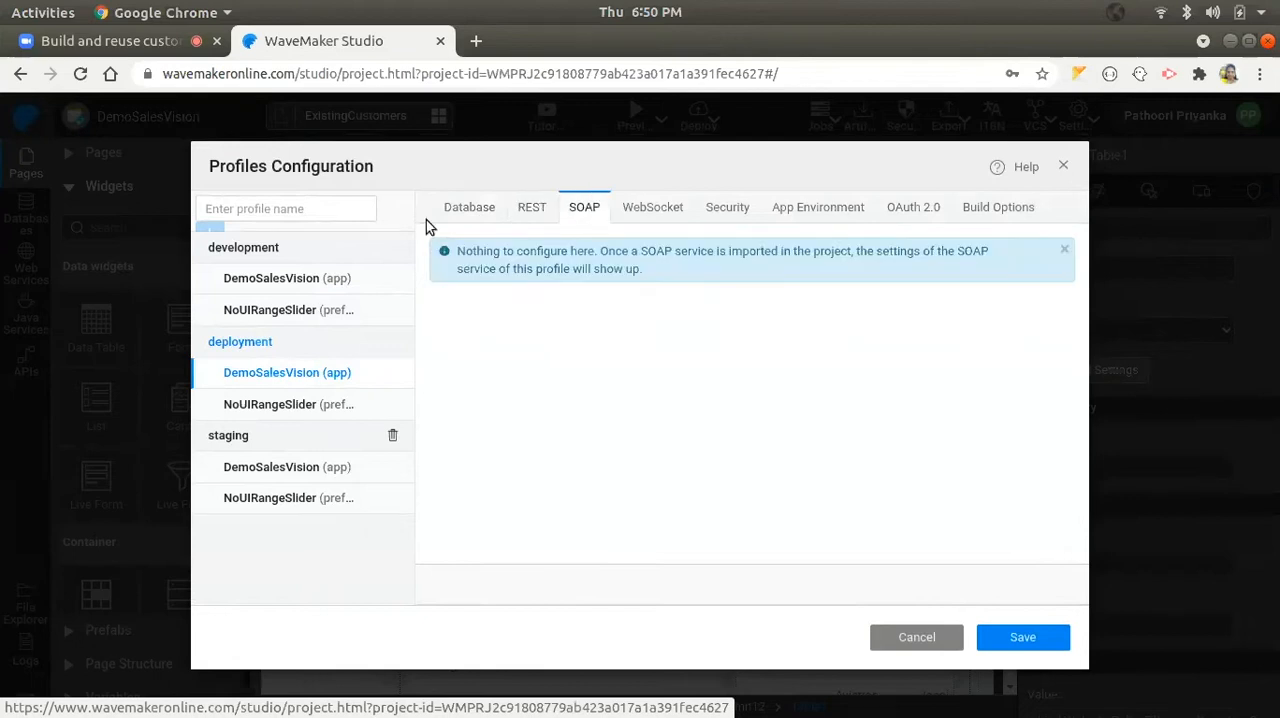
left_click(925, 644)
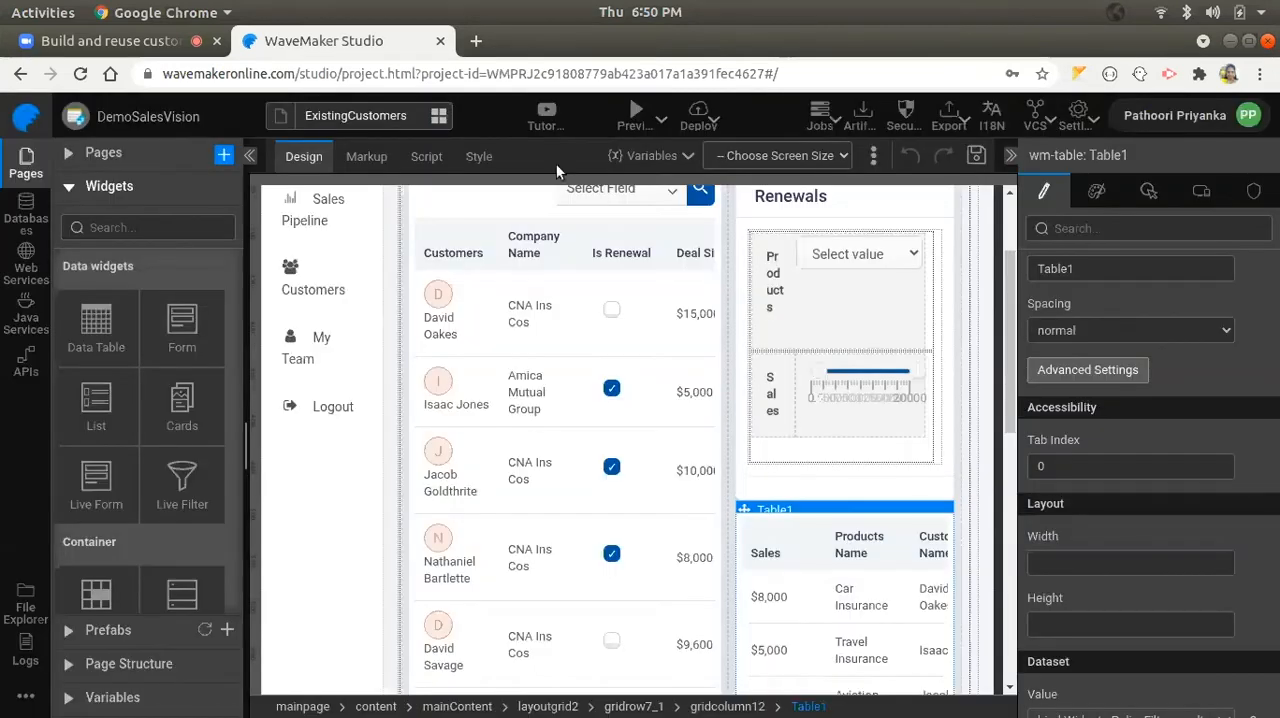
- Open the management portal of the deployed app and view DemoSalesVision's release pipeline
left_click(706, 120)
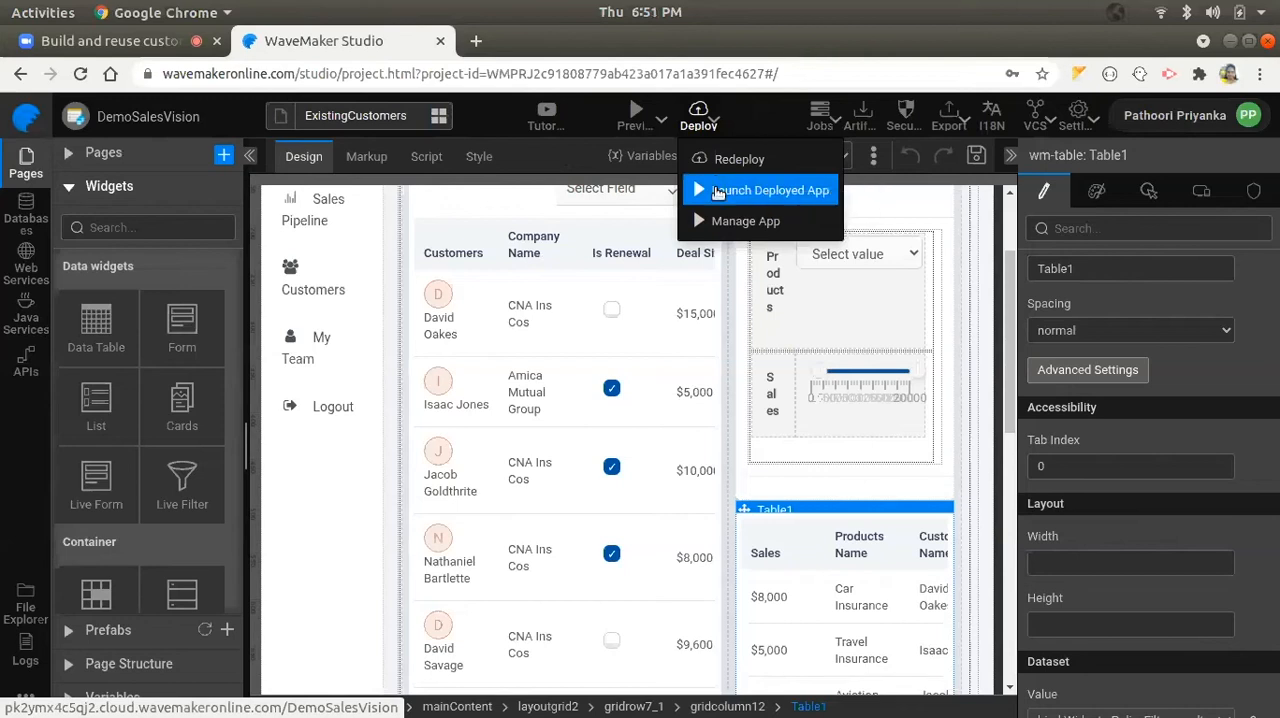
left_click(738, 224)
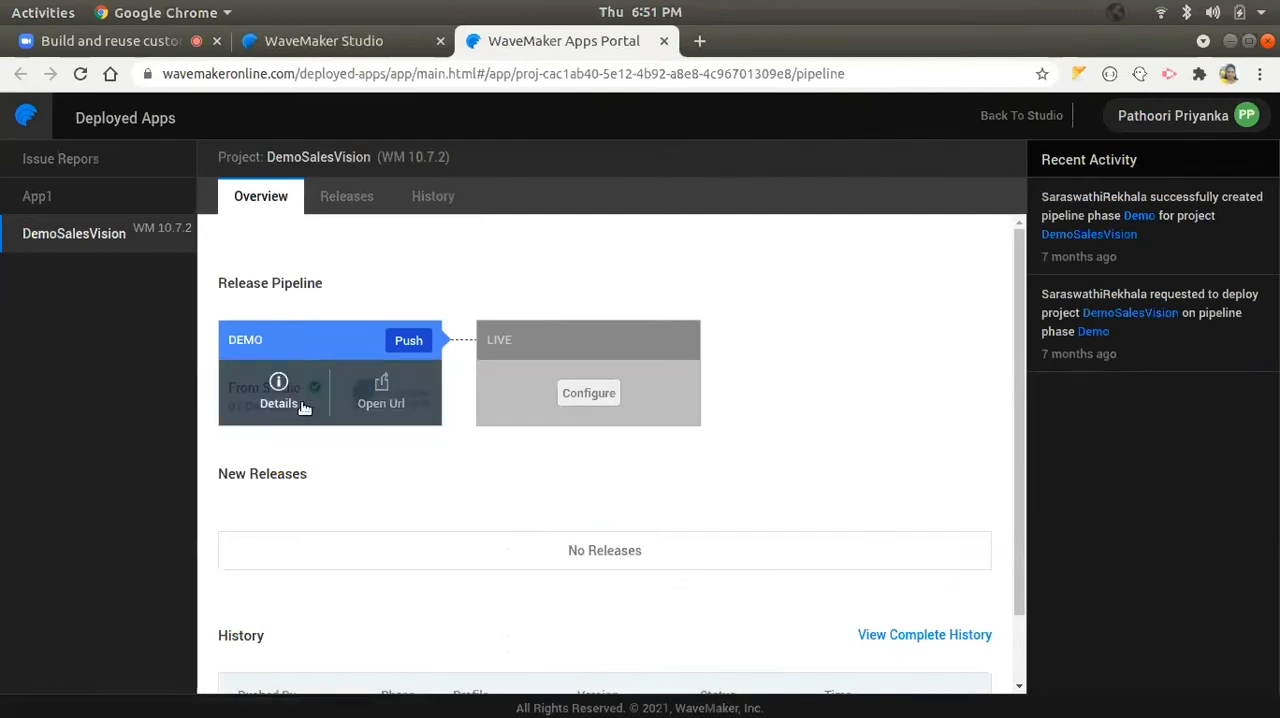
mouse_move(341, 373)
- Show the cloud provider choices for configuring the Live phase, dismiss them and close the apps portal
left_click(598, 397)
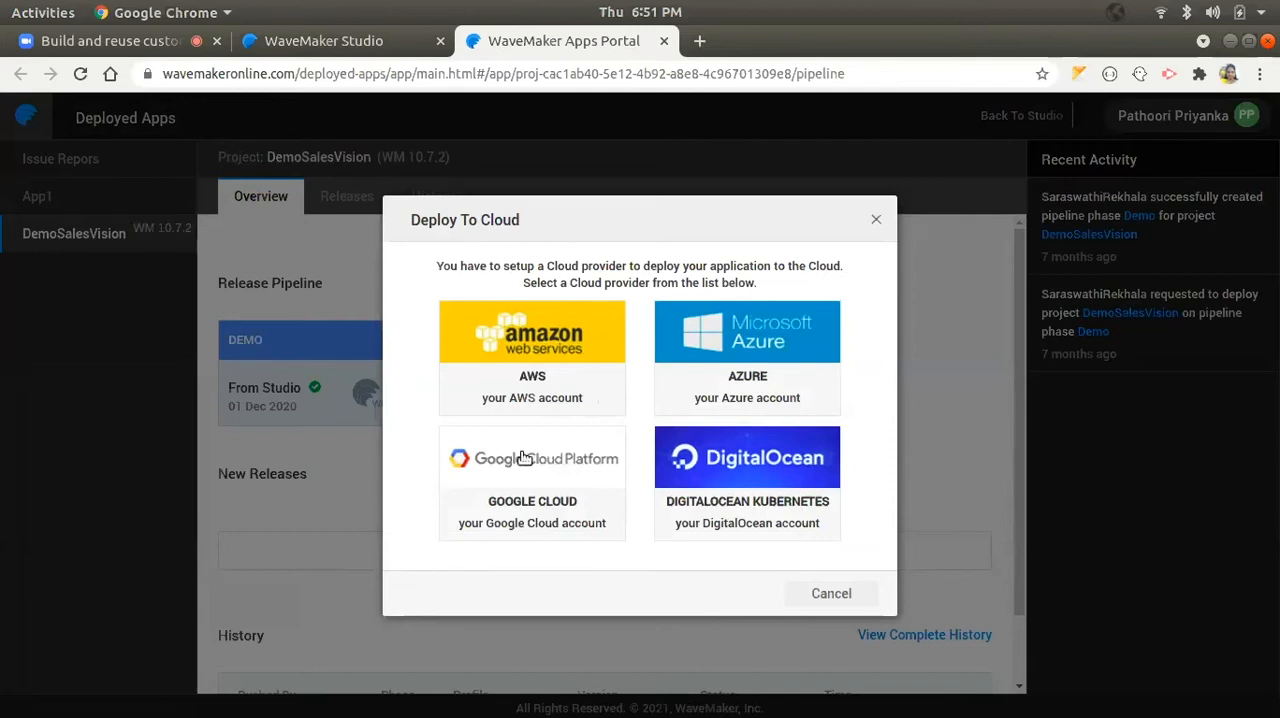
left_click(831, 593)
left_click(601, 401)
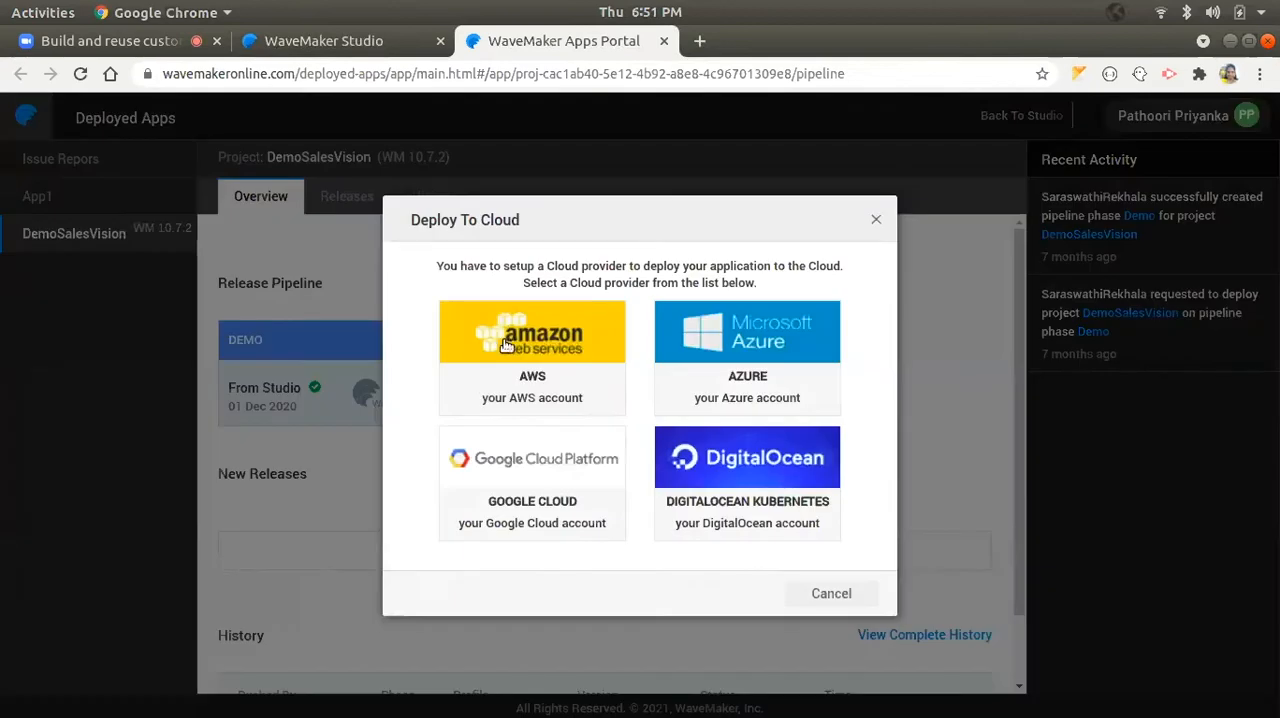
left_click(876, 222)
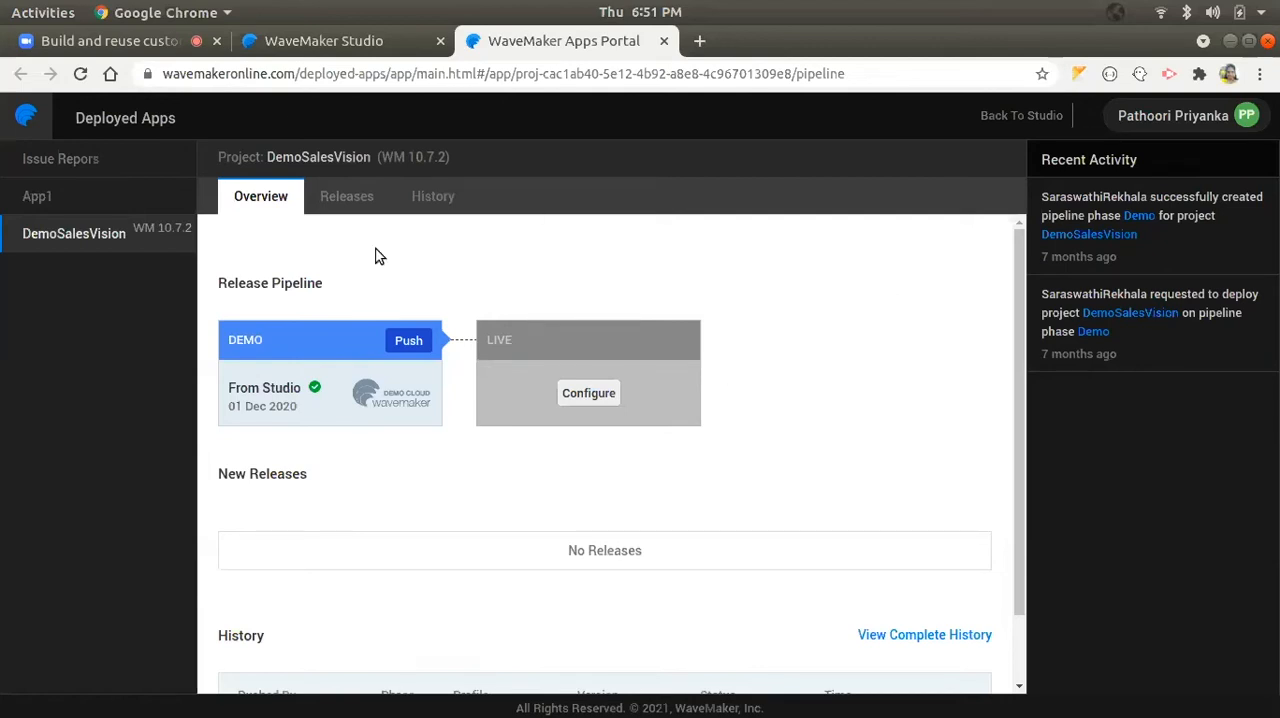
left_click(662, 41)
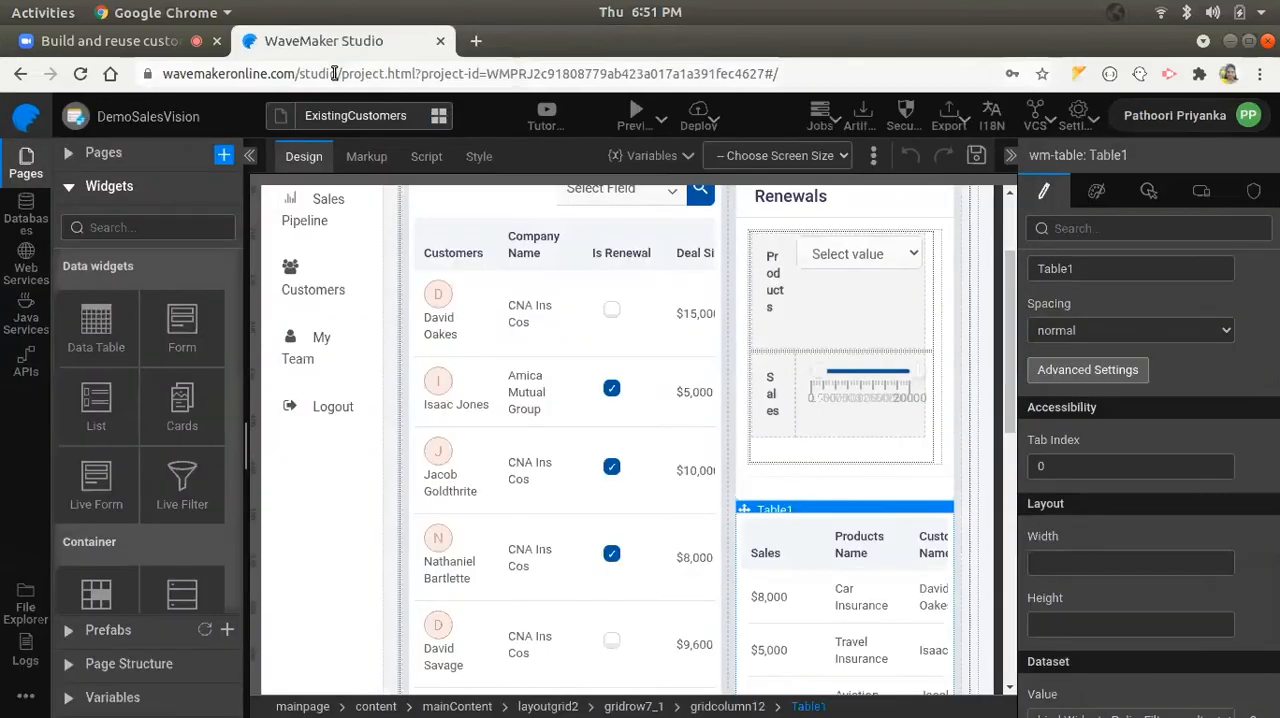
- Look through the project's export formats, settings options and version control commands without running any of them
left_click(950, 126)
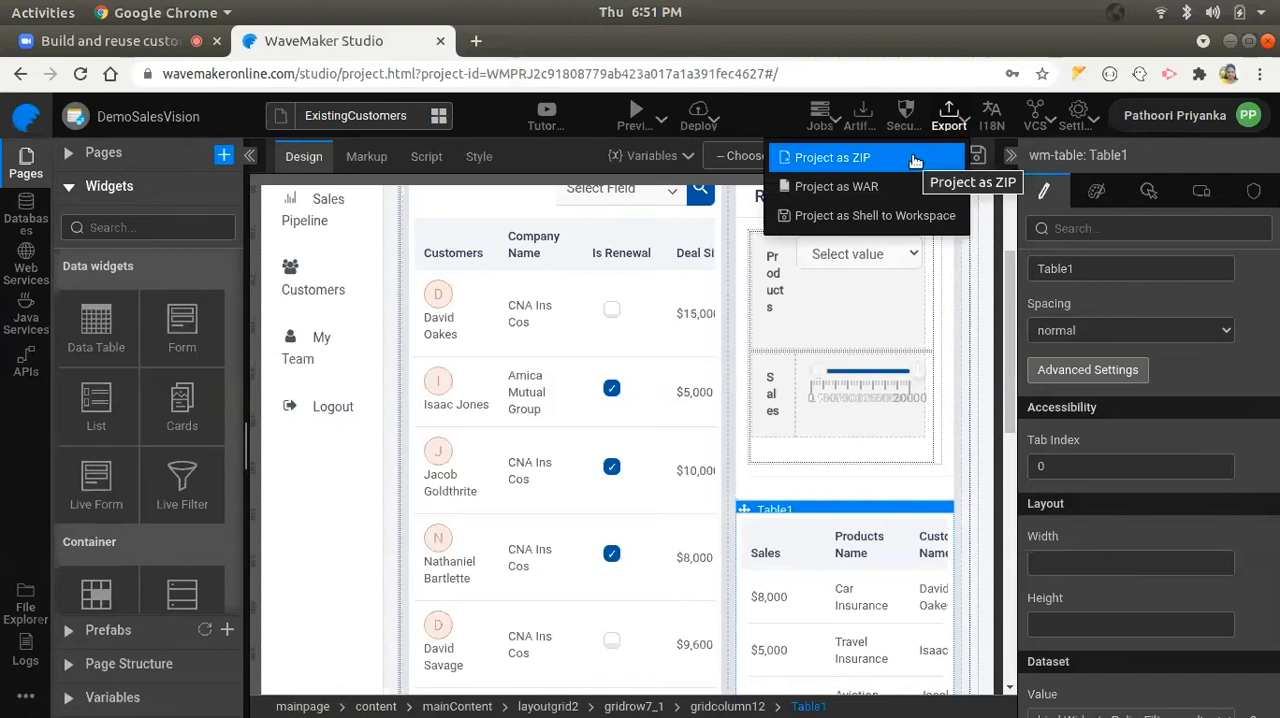
mouse_move(890, 190)
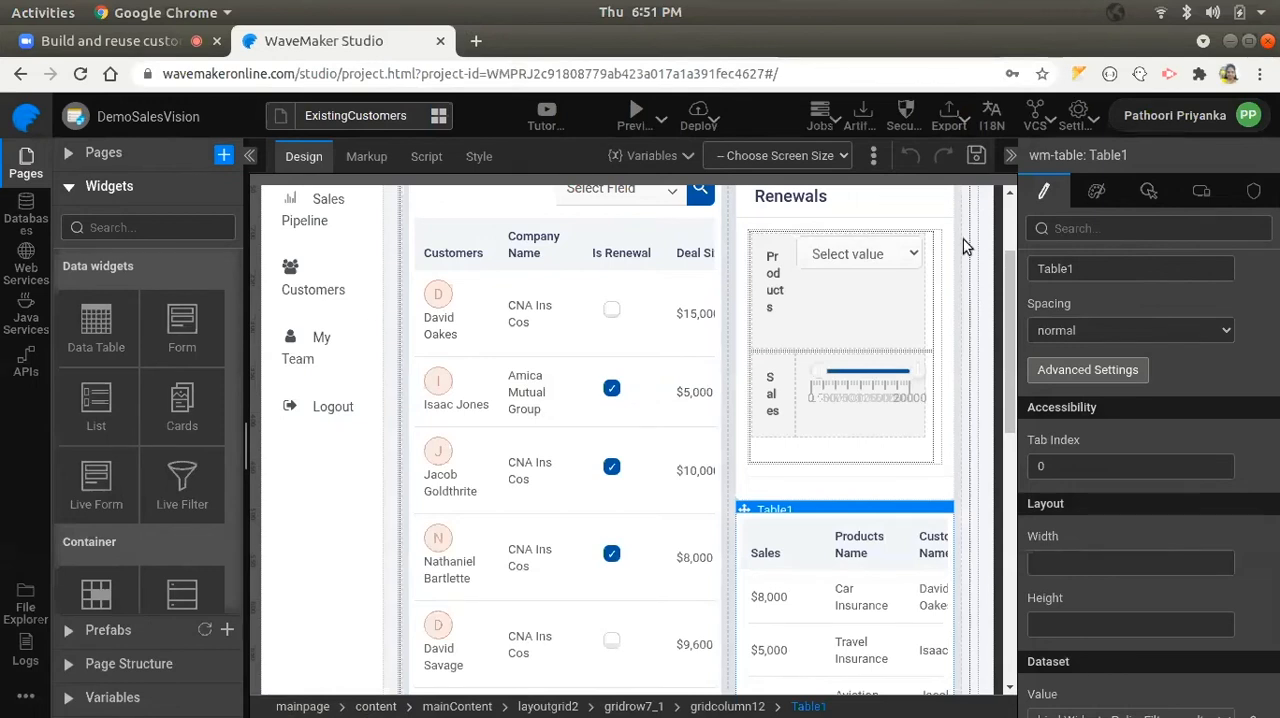
left_click(1094, 128)
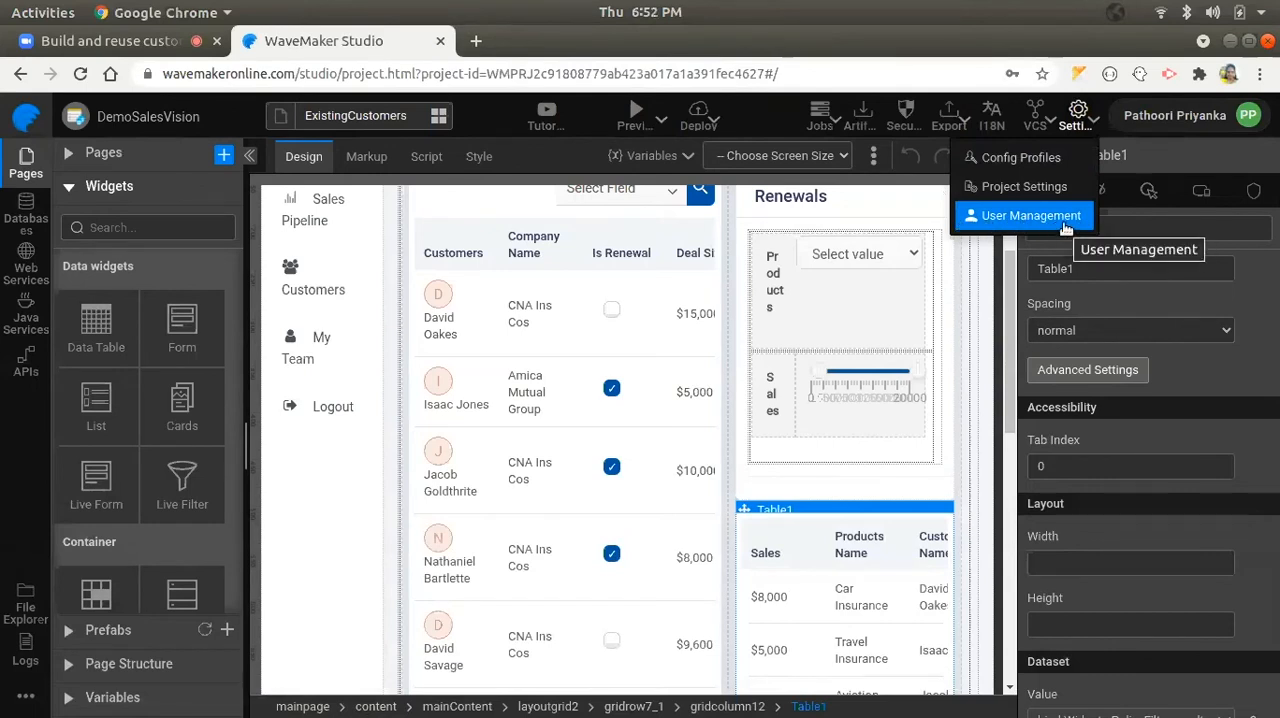
left_click(1068, 122)
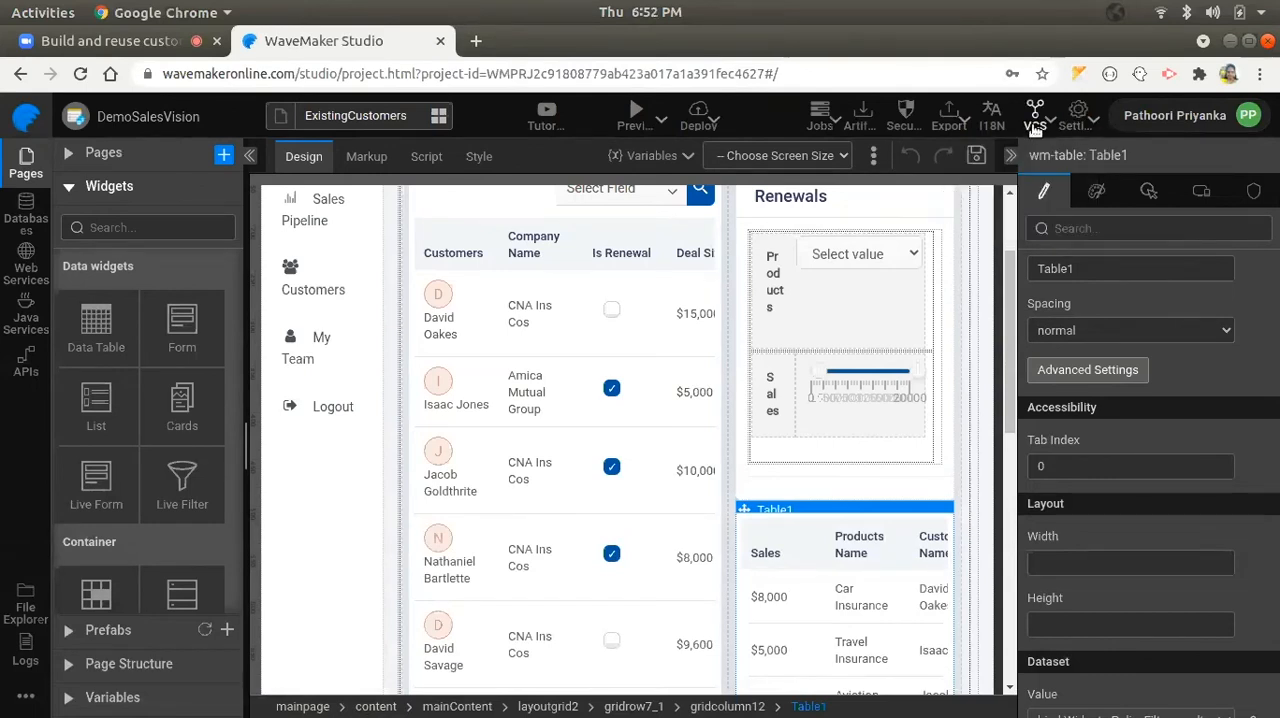
left_click(1036, 127)
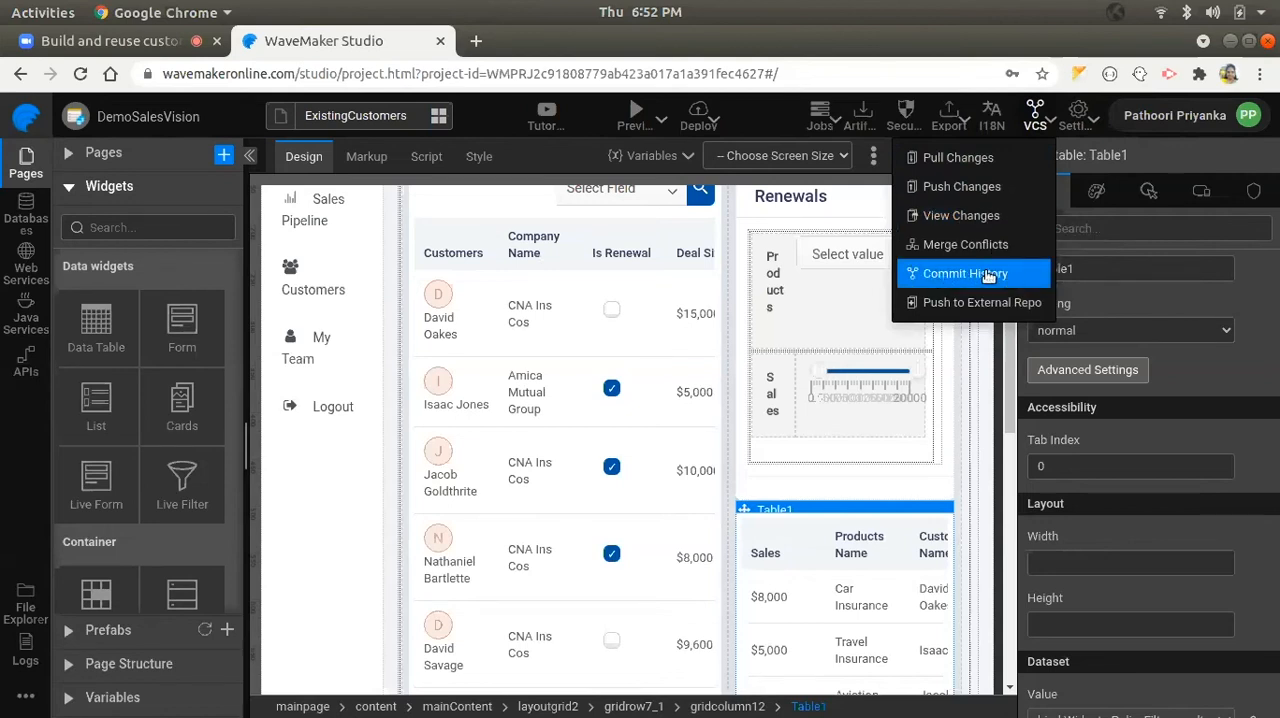
left_click(1037, 125)
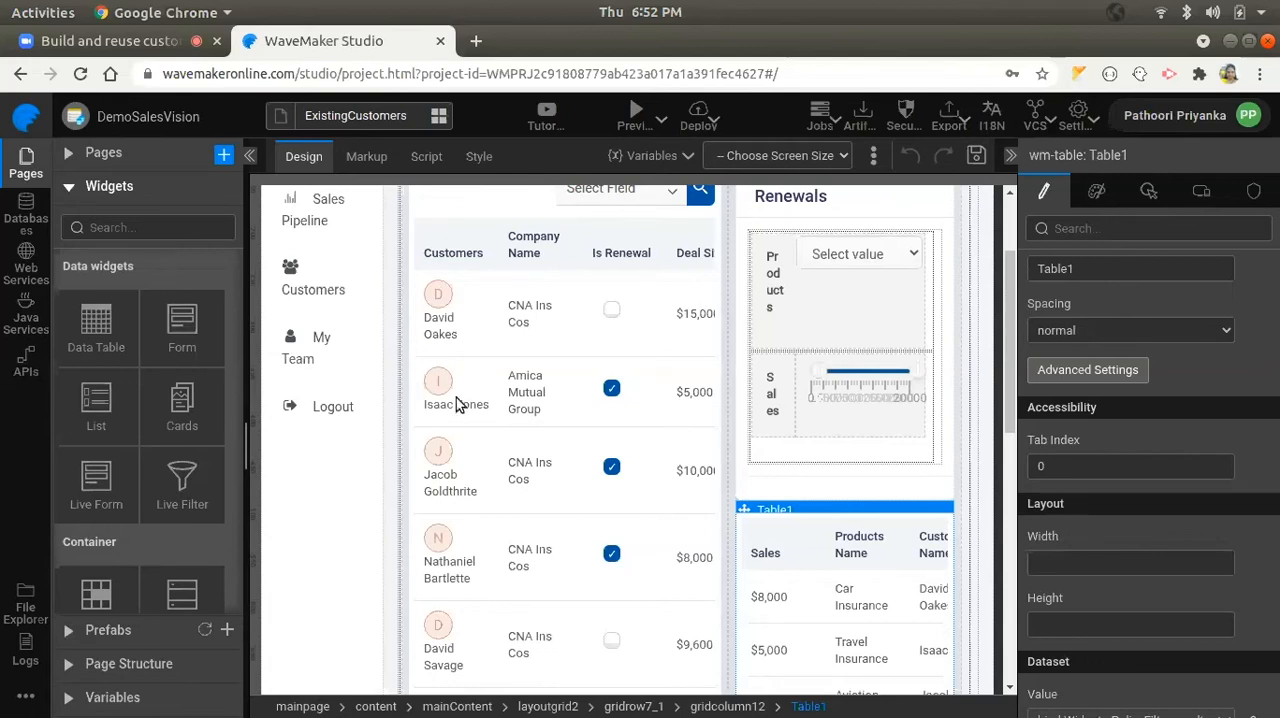
- Switch to the Zoom meeting and stop sharing the screen
left_click(97, 38)
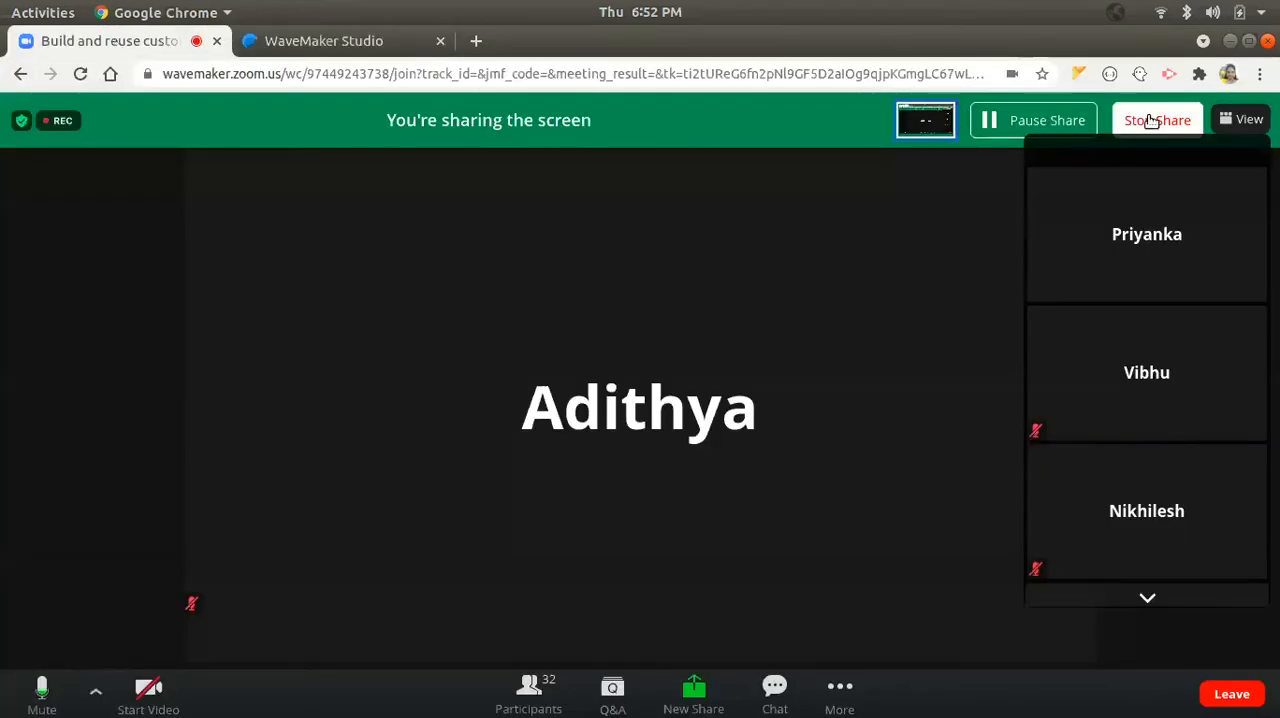
left_click(1151, 120)
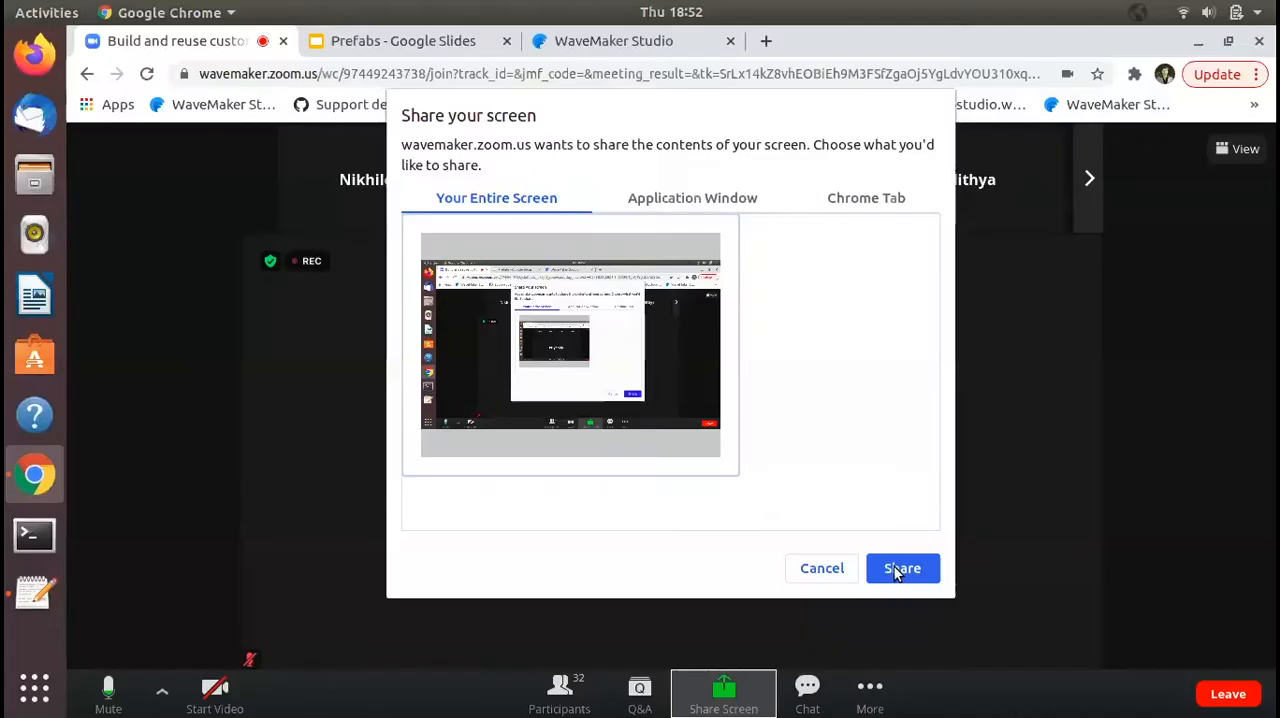
- Switch to the Prefabs presentation in Google Slides and start presenting it from the title slide
left_click(894, 567)
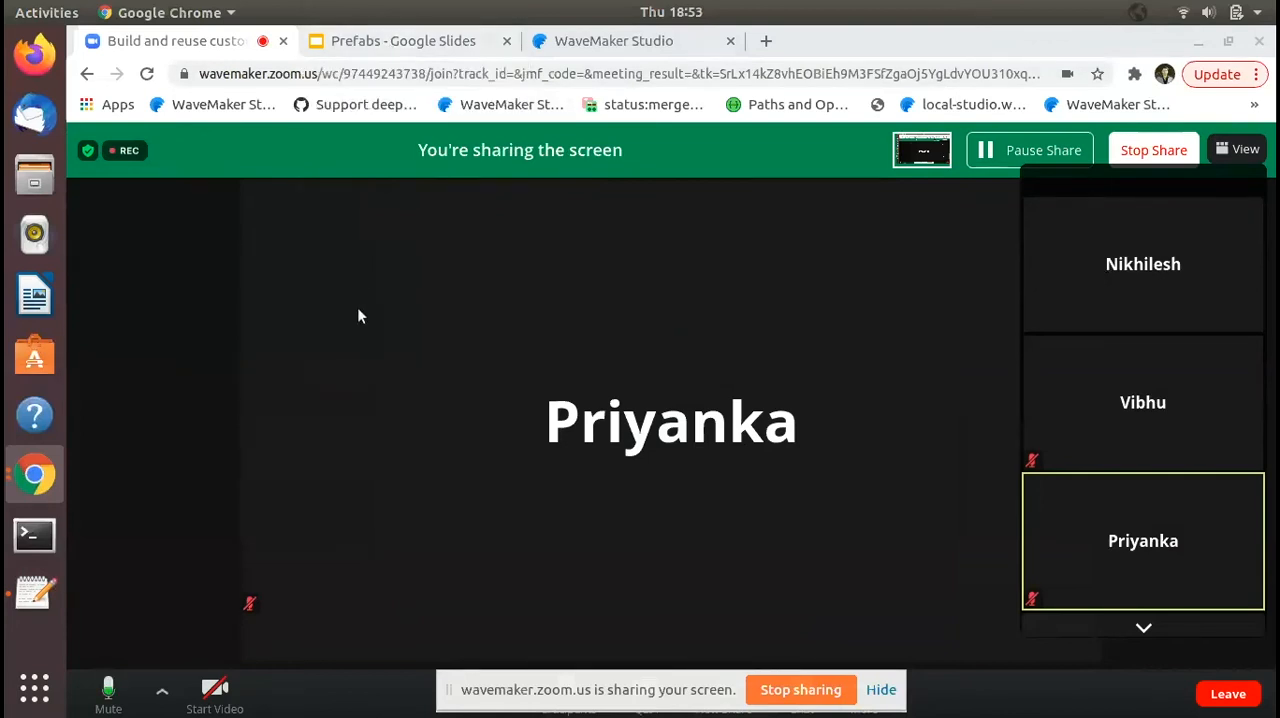
left_click(406, 42)
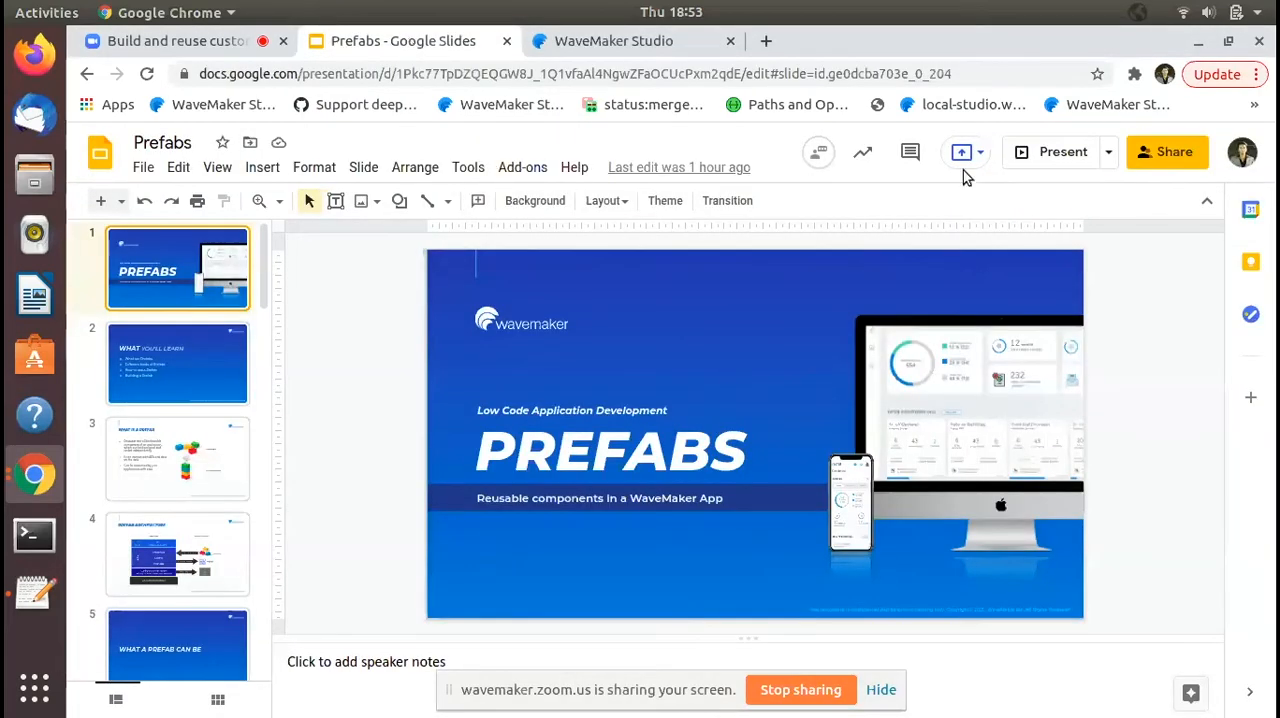
left_click(1062, 153)
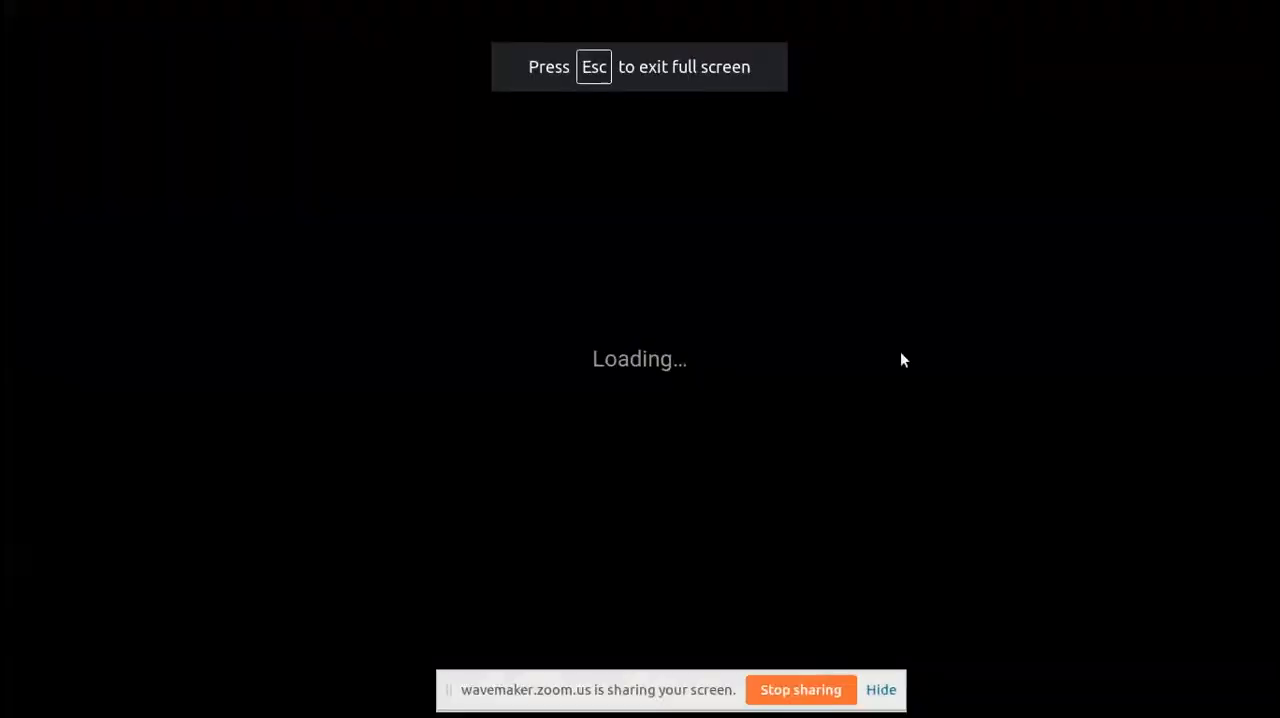
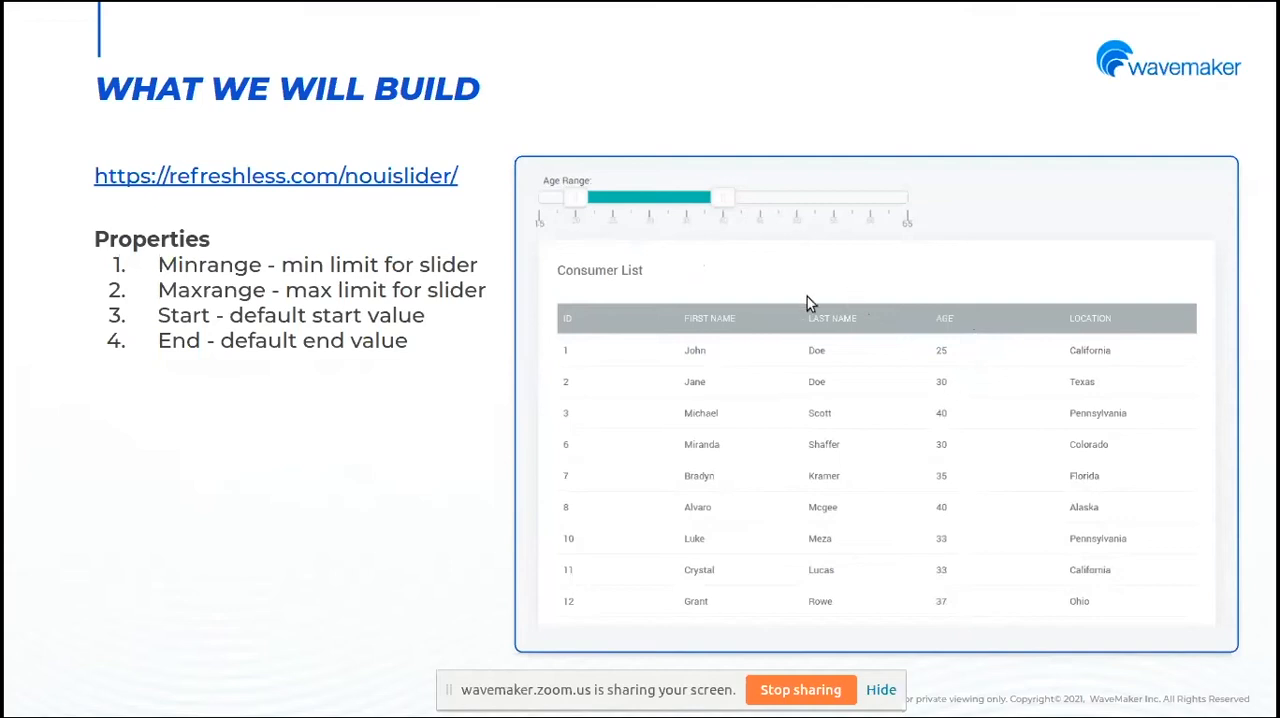
- Open the noUiSlider website linked on the slide, try both handles of its demo range slider, and return to the slides
left_click(278, 178)
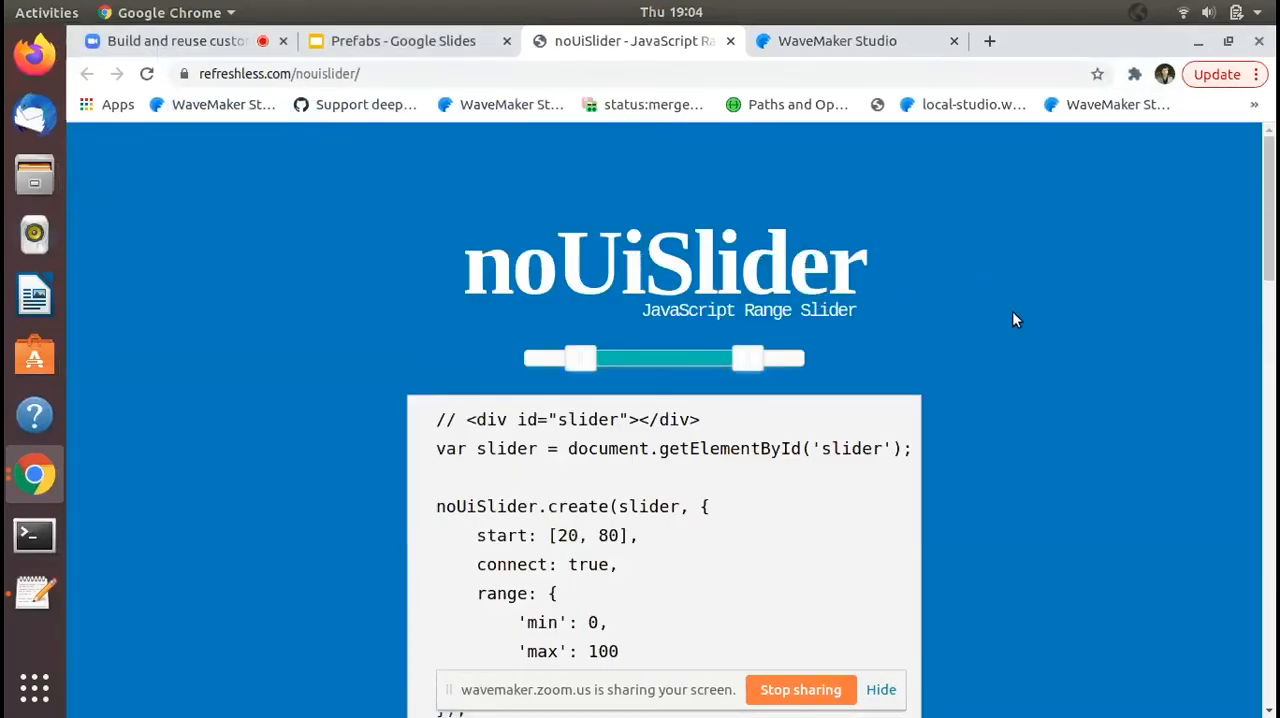
scroll(1012, 319, "down", 1)
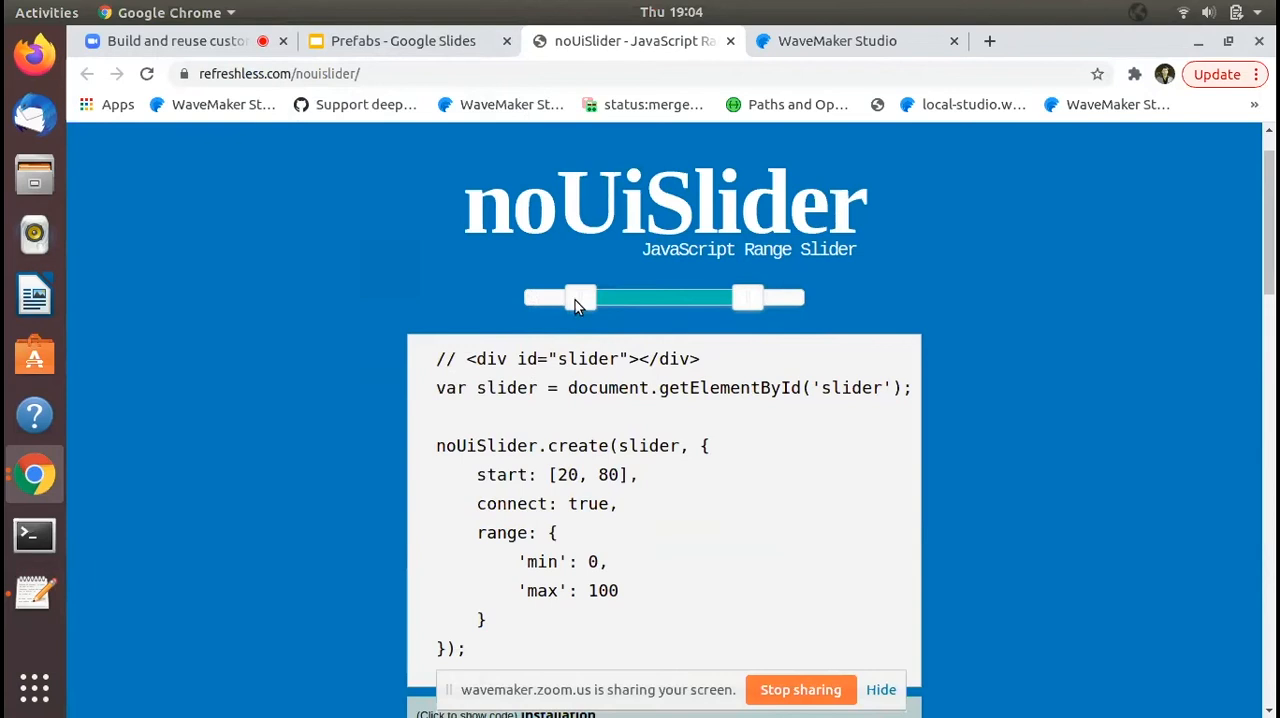
left_click_drag(578, 303, 571, 301)
mouse_move(763, 301)
left_mouse_down()
mouse_move(712, 301)
mouse_move(741, 303)
left_mouse_up()
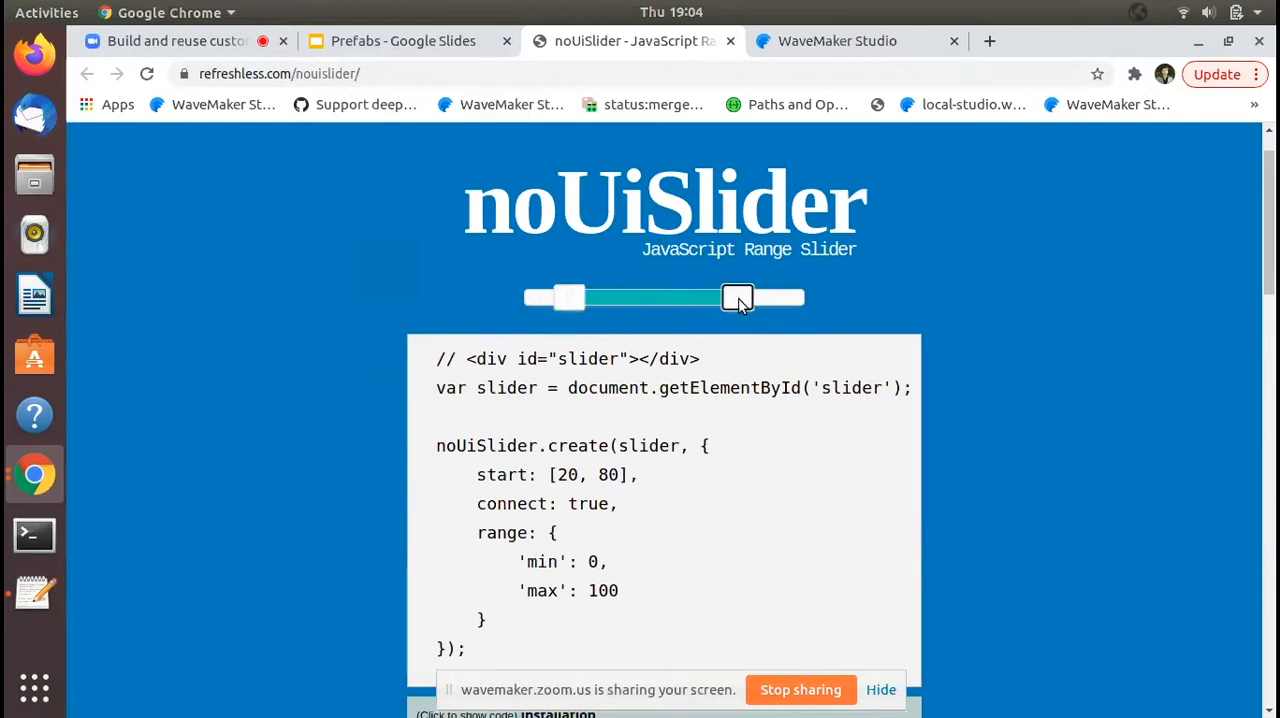
left_click(463, 42)
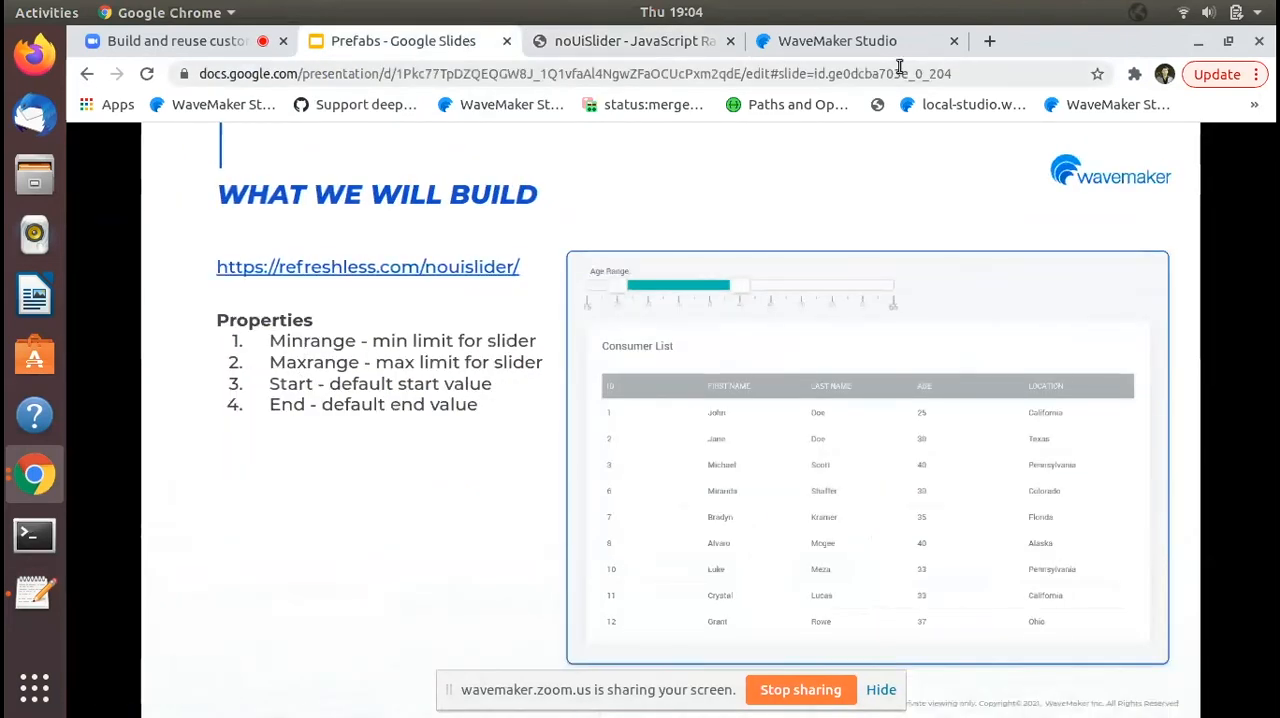
- Open WaveMaker Studio in a new browser tab, hide the screen-sharing notice and show the Prefabs projects
left_click(993, 43)
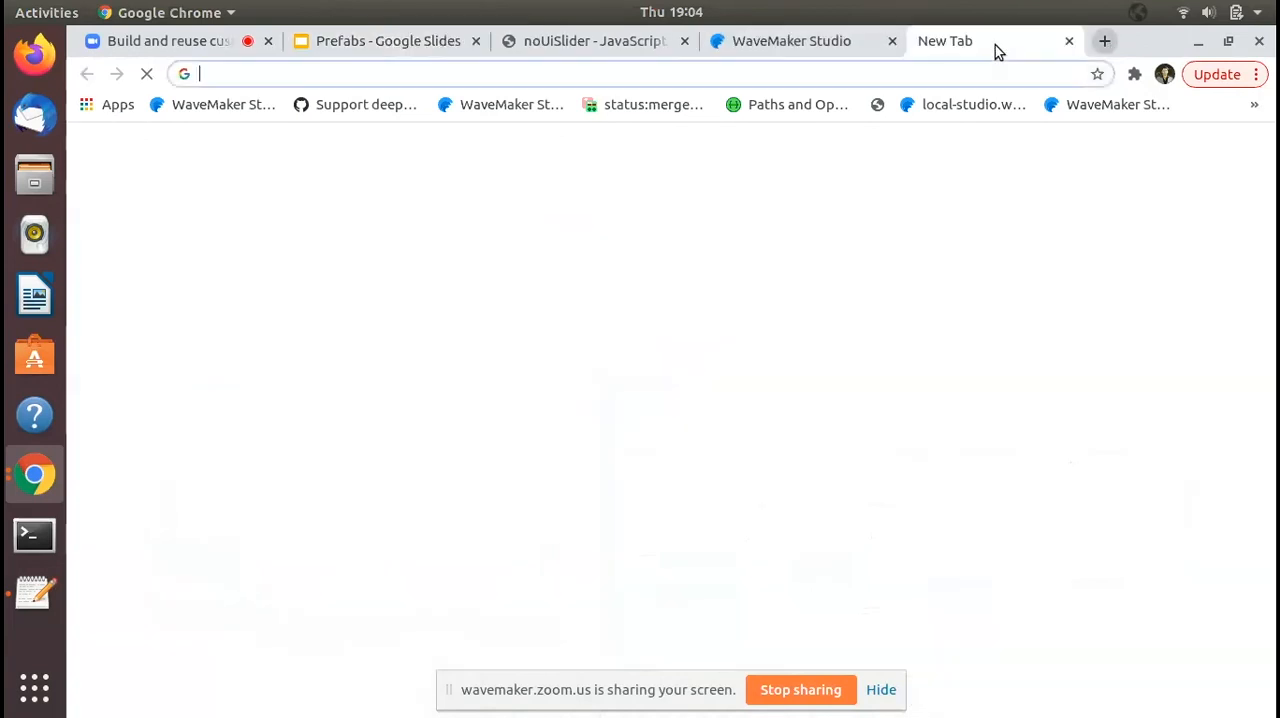
type("wave")
key("Return")
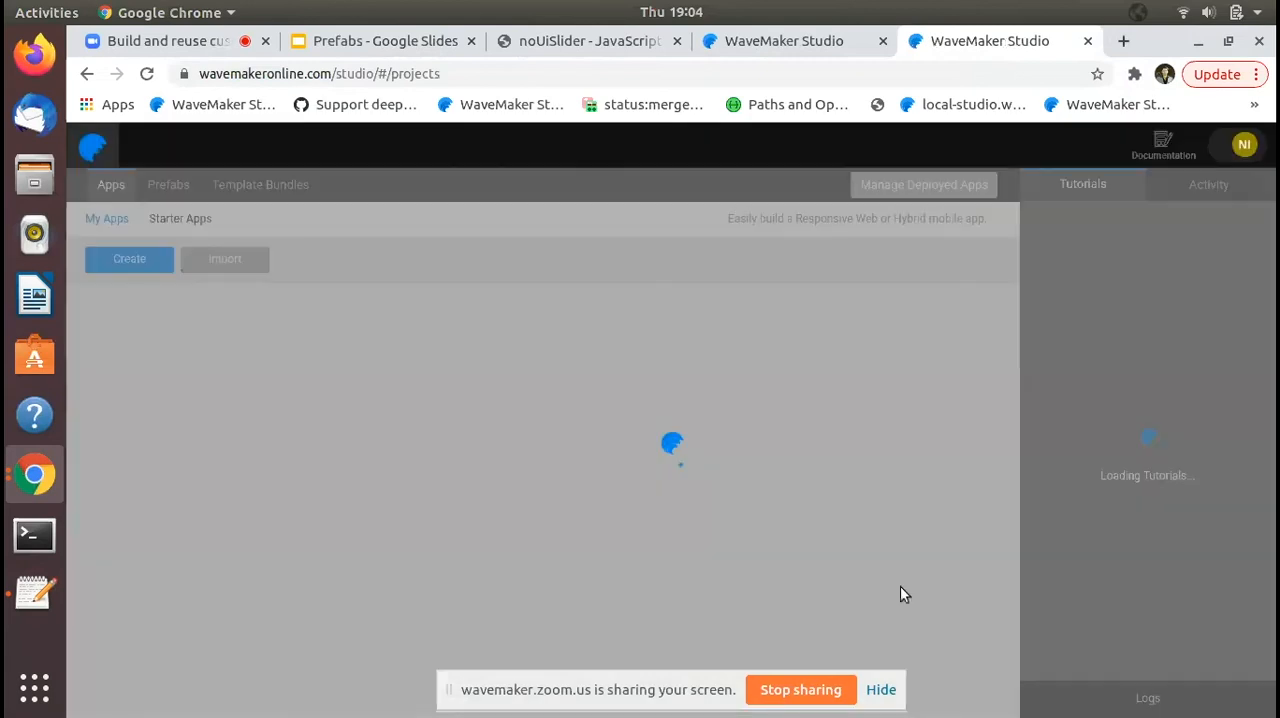
left_click(881, 690)
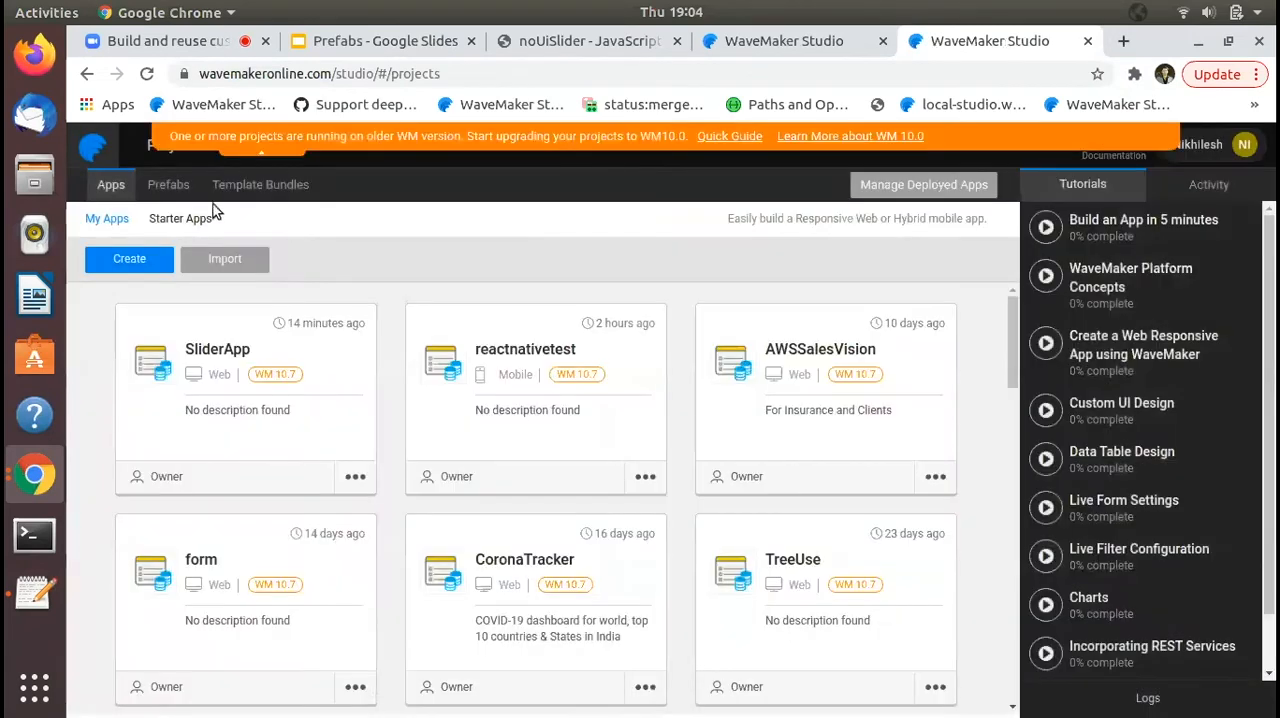
left_click(182, 193)
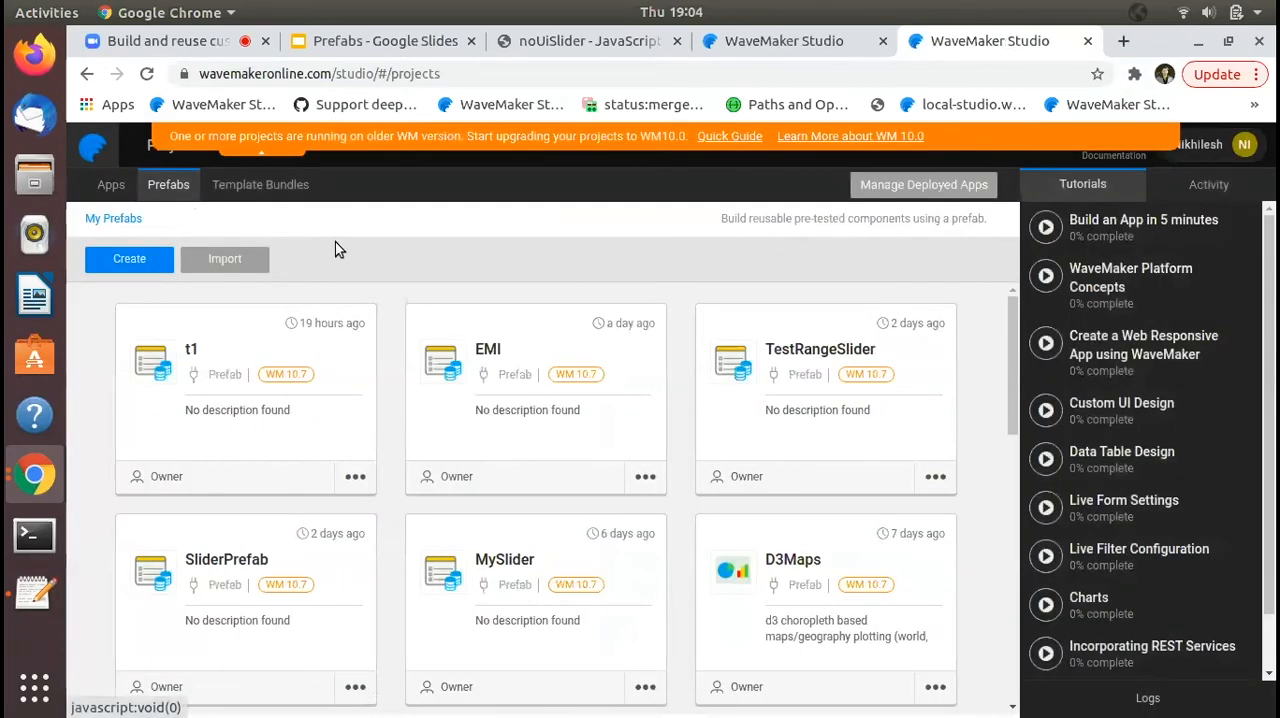
- Create a new prefab project named RangeSlider with the Default Project shell
left_click(140, 259)
type("RangeS")
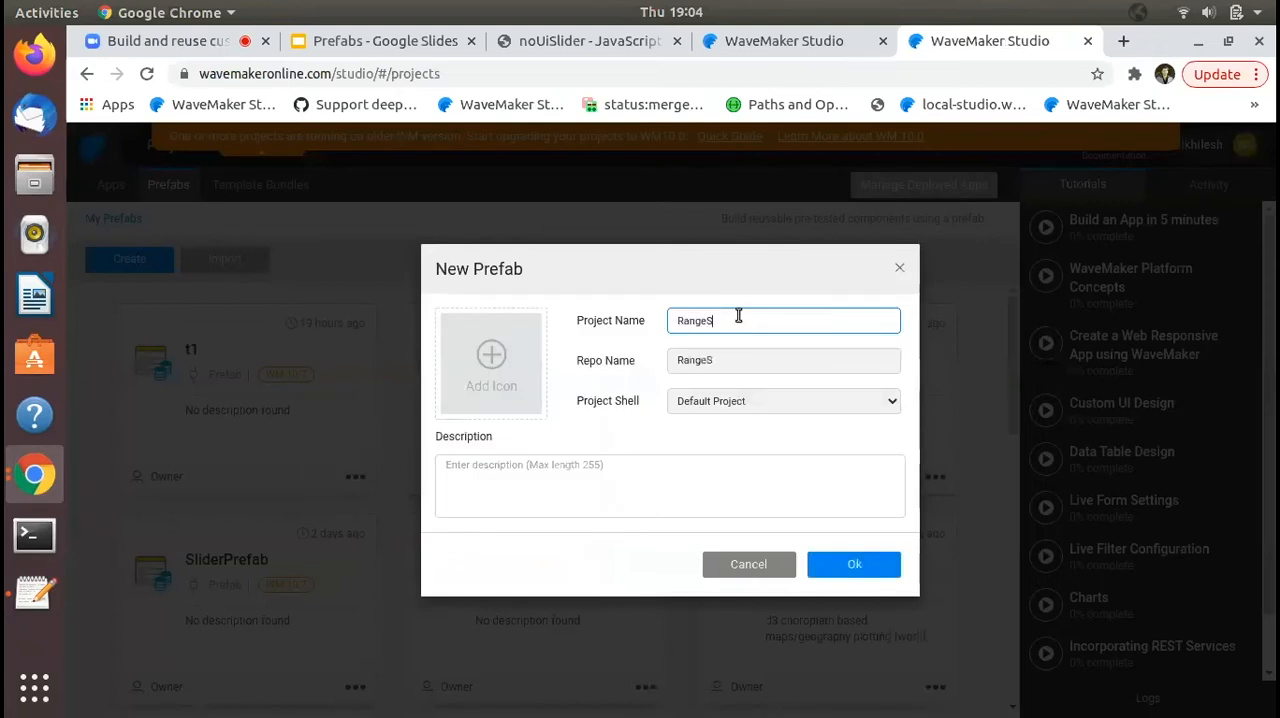
type("lider")
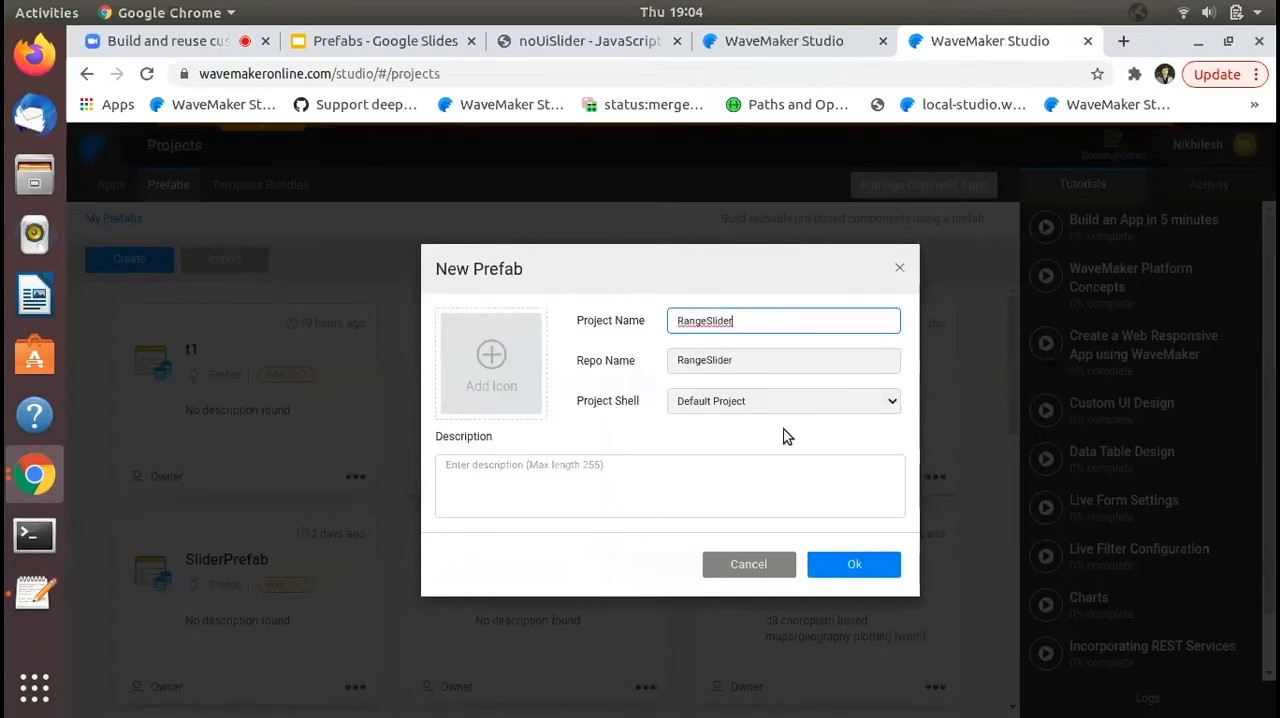
left_click(858, 564)
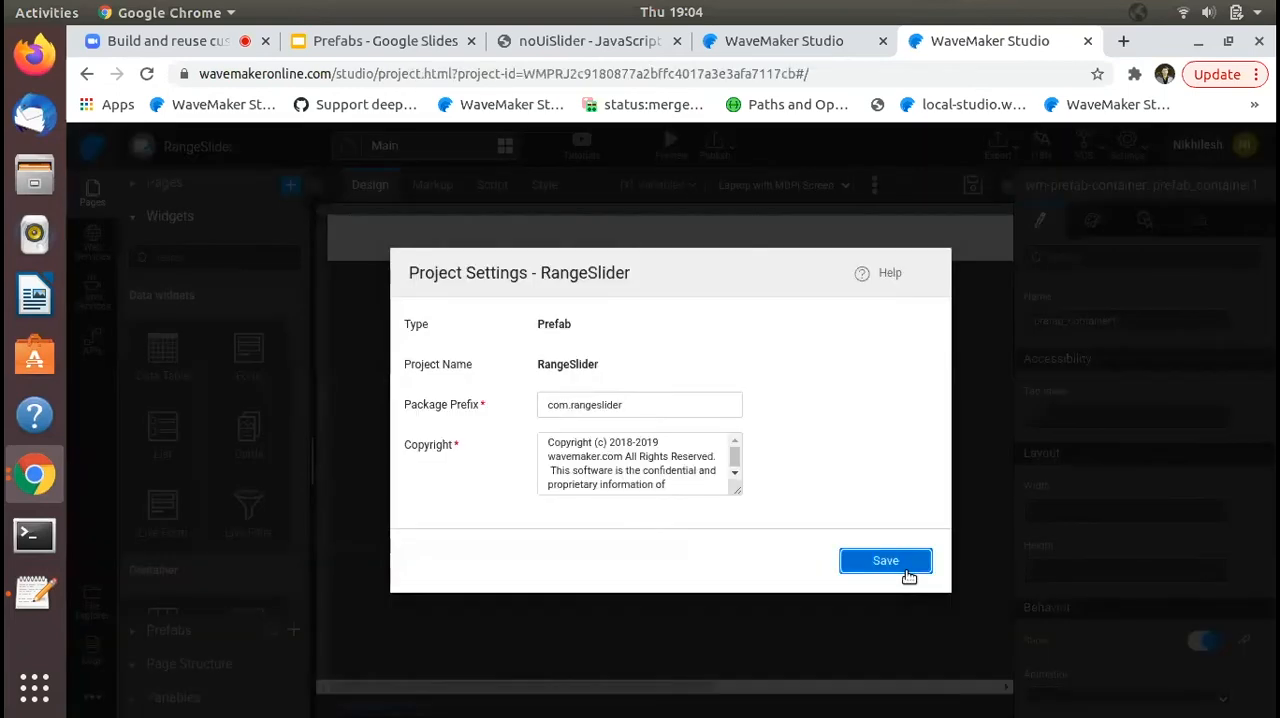
left_click(903, 566)
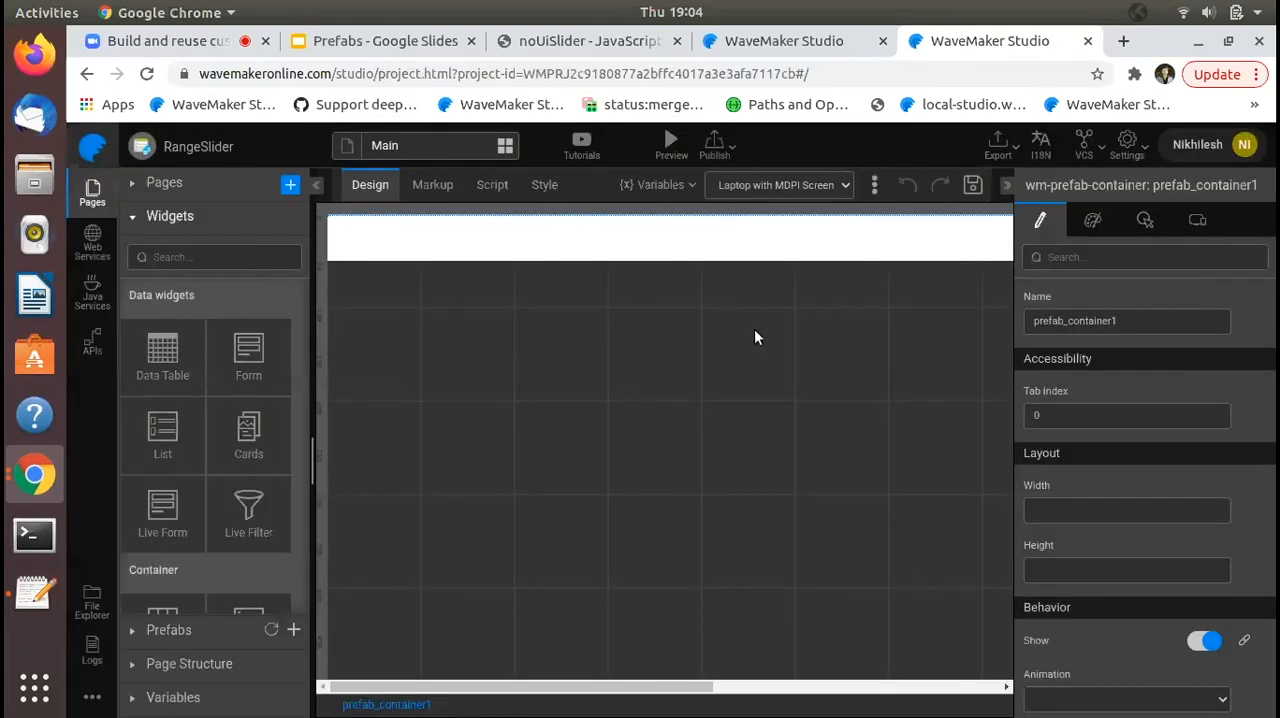
- Examine the installation instructions on the noUiSlider website for the stylesheet and script files to include
left_click(570, 40)
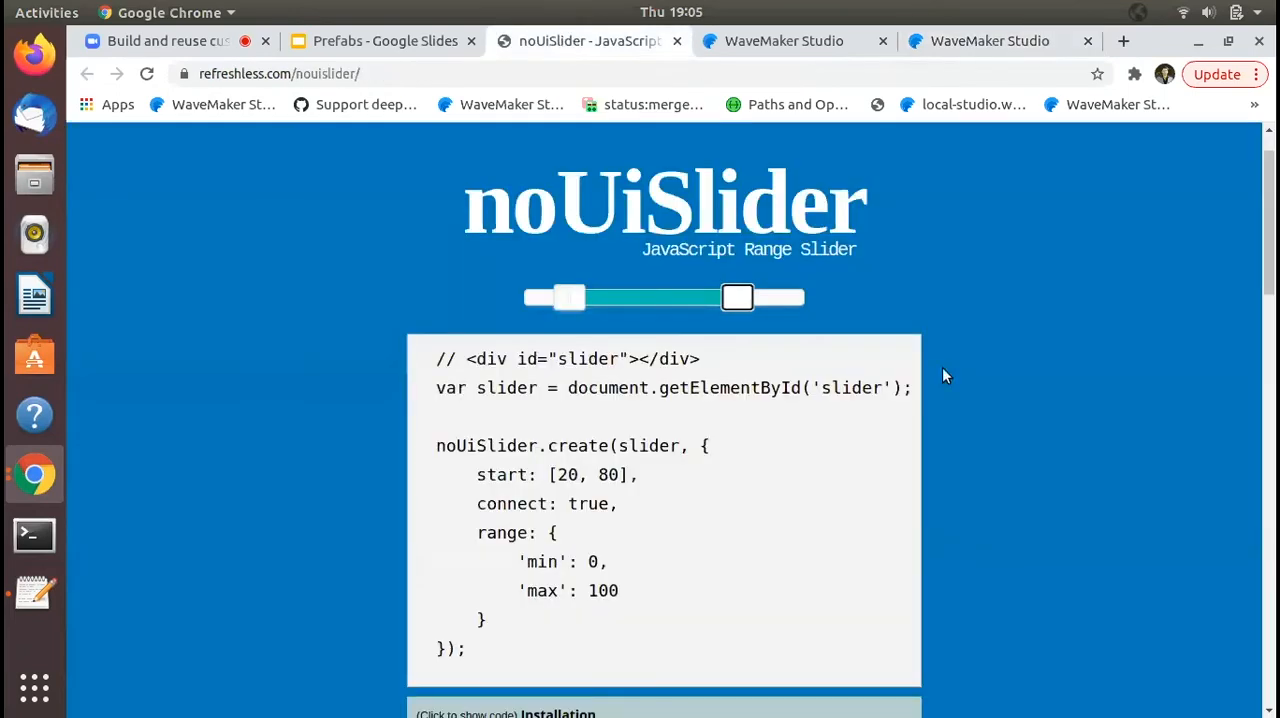
scroll(969, 456, "down", 5)
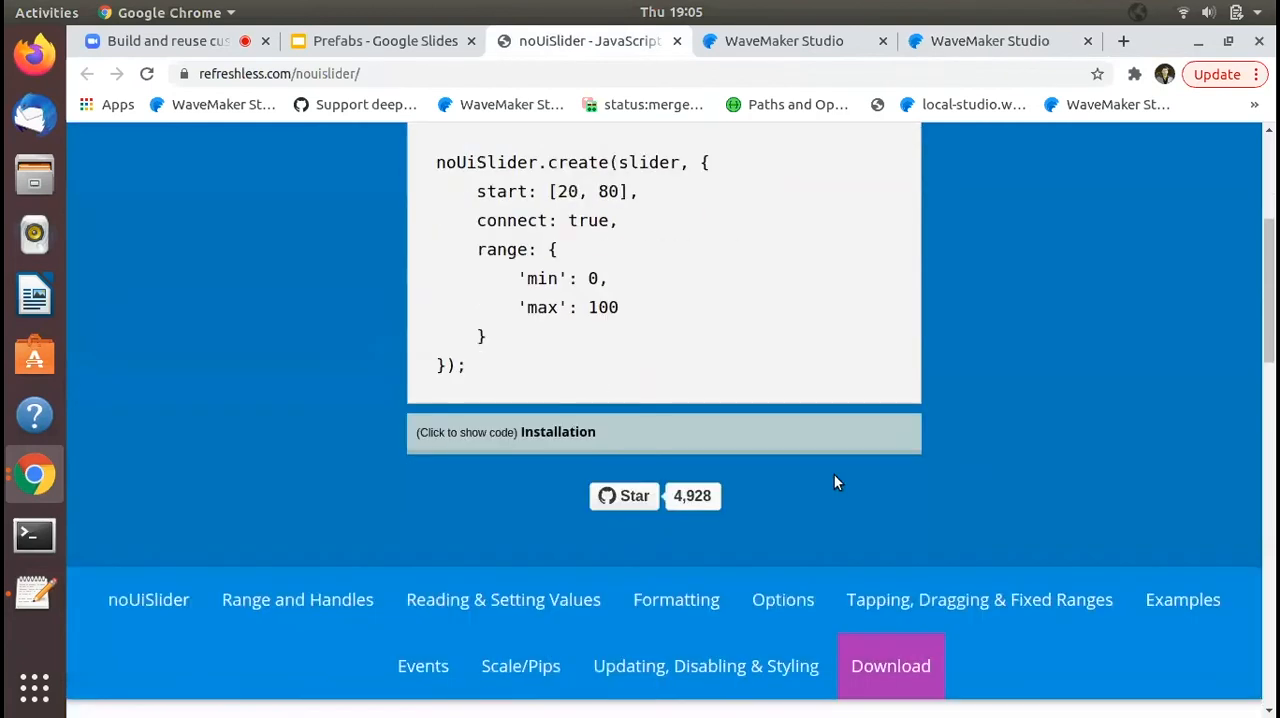
left_click(537, 432)
scroll(867, 381, "down", 1)
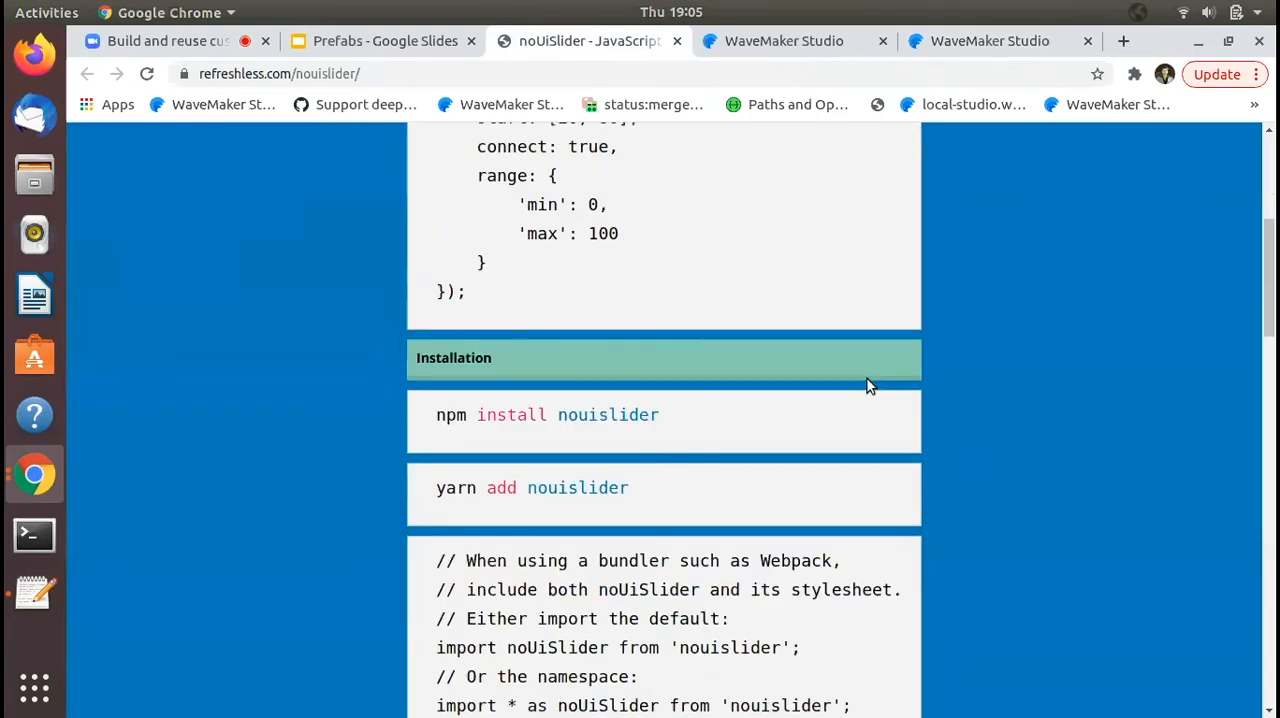
scroll(867, 384, "down", 6)
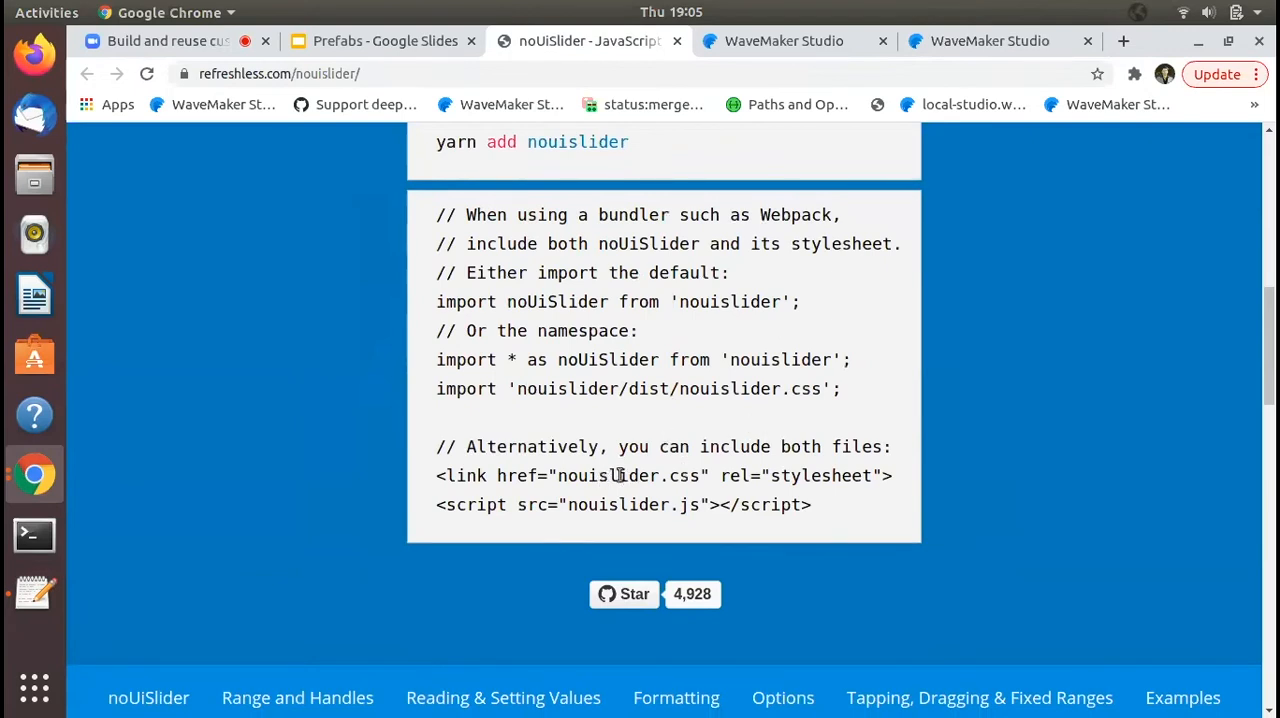
double_click(694, 508)
left_click(640, 500)
- Import nouislider.css and nouislider.js from the sliderlibs folder into the RangeSlider project's resources folder and close the import dialog
left_click(994, 44)
left_click(91, 608)
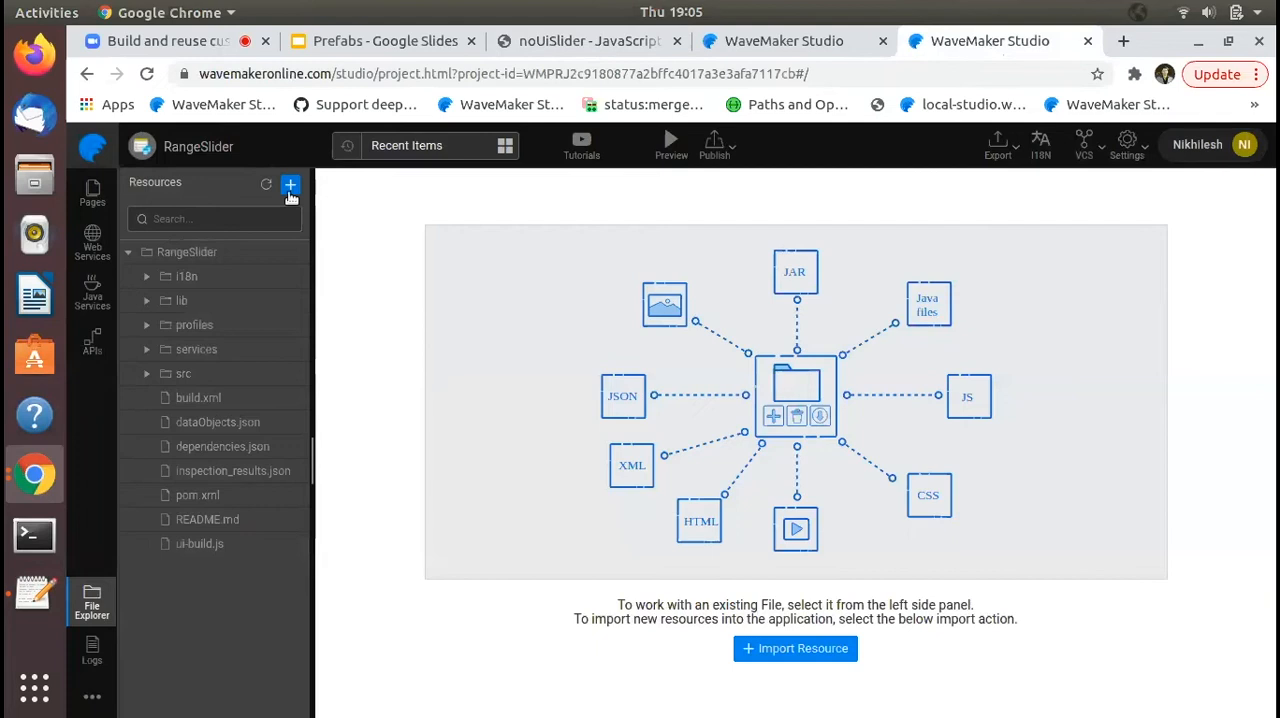
left_click(290, 186)
left_click(355, 371)
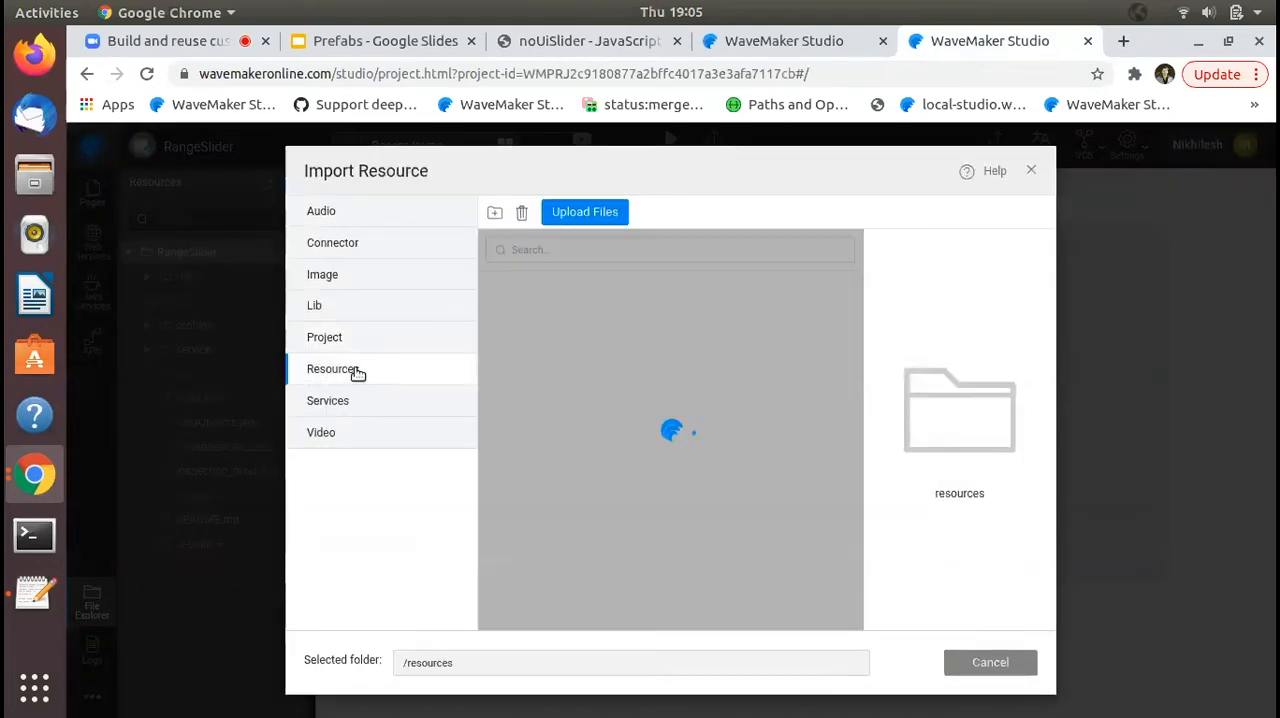
left_click(603, 213)
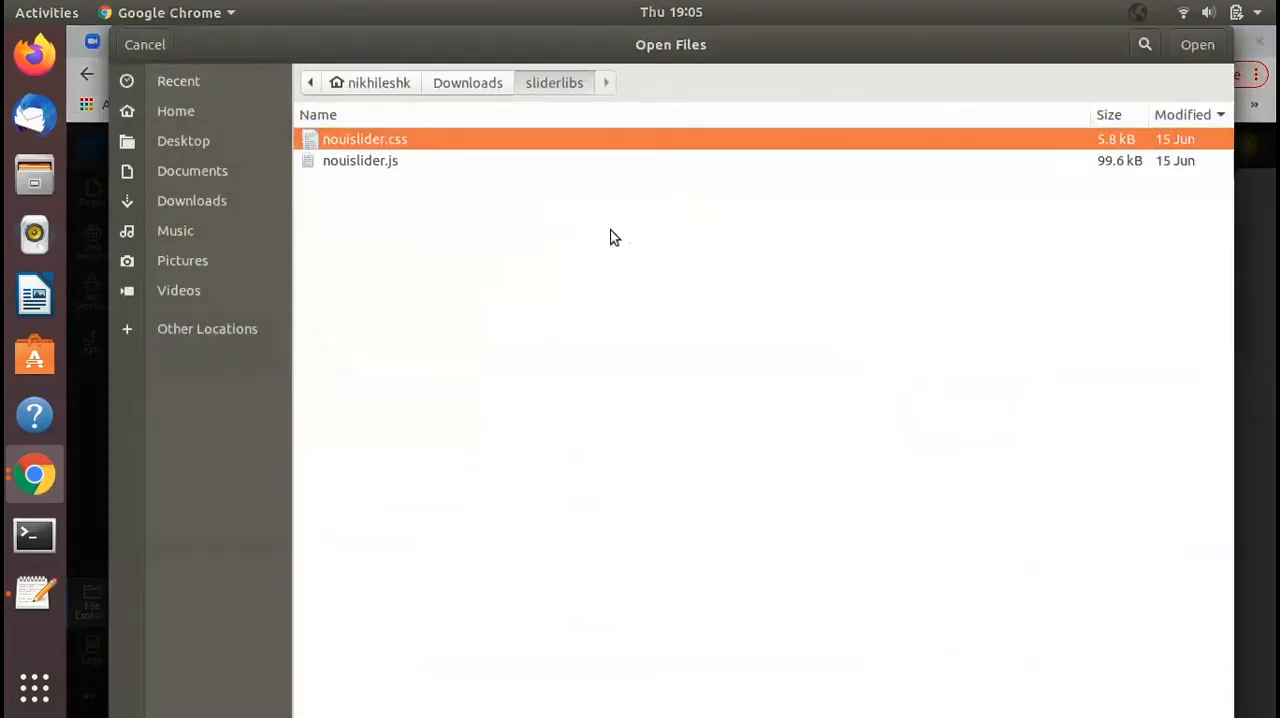
left_click(384, 160, "shift")
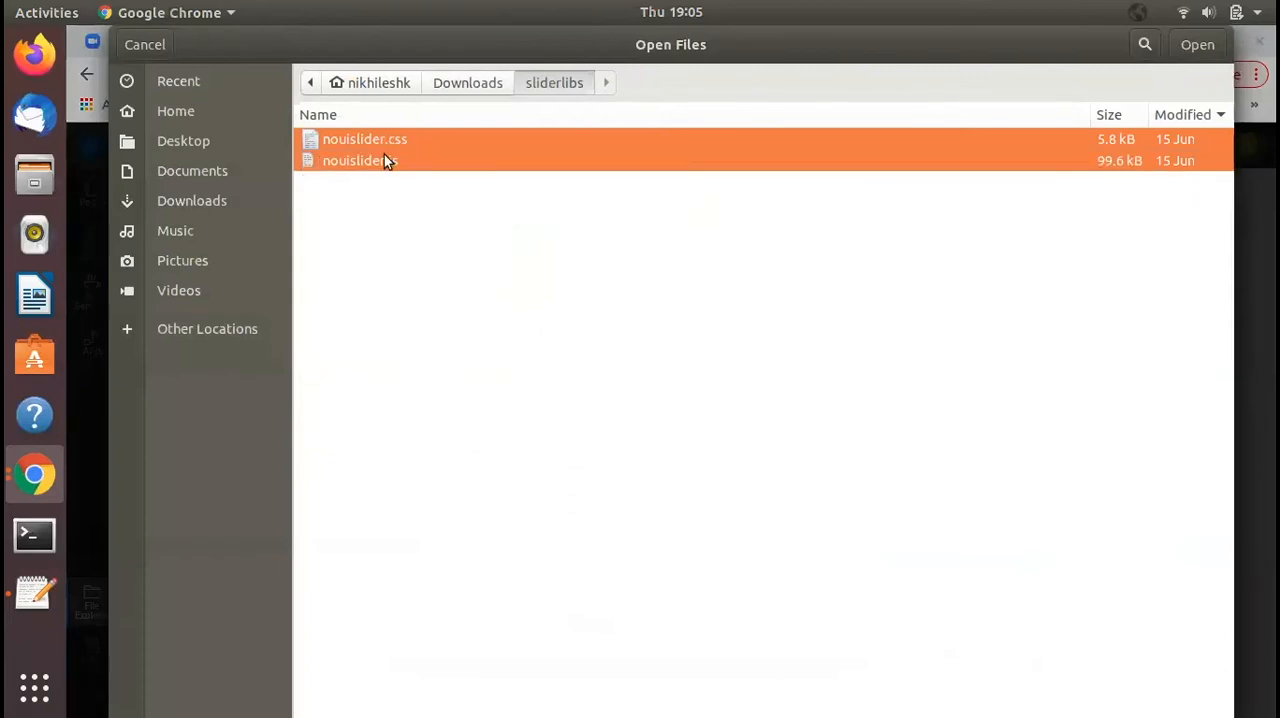
left_click(1190, 53)
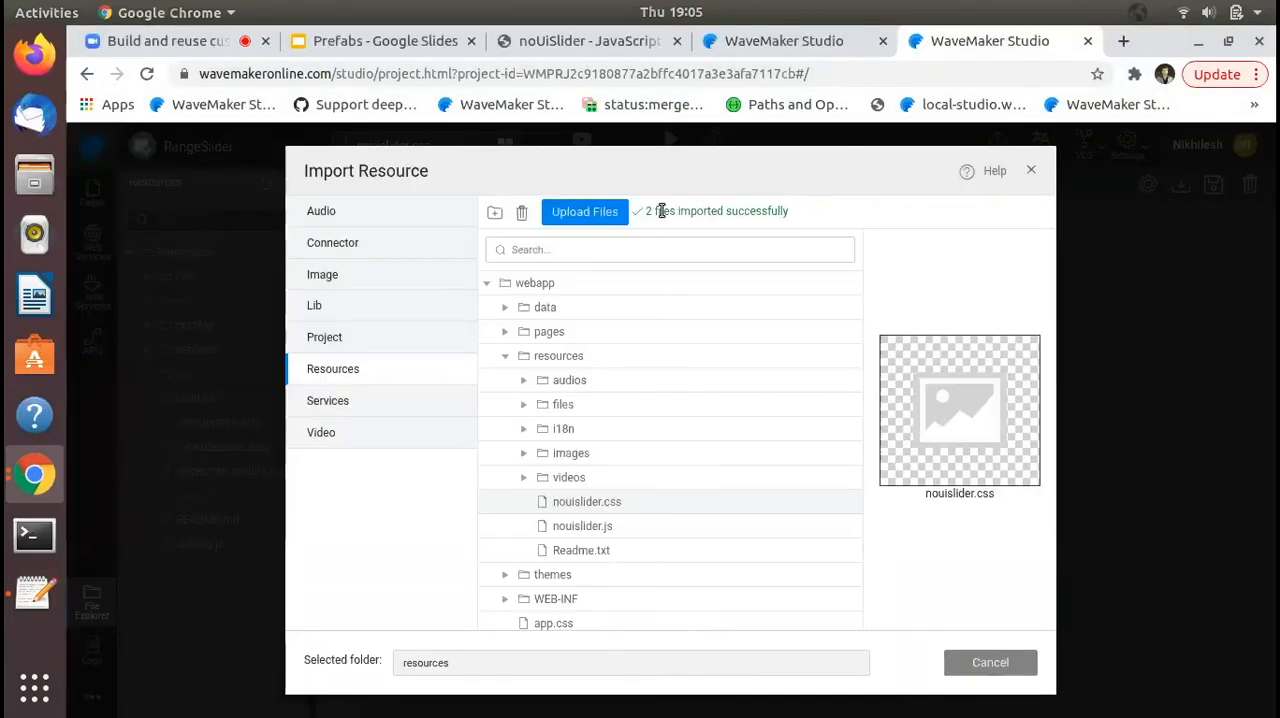
triple_click(661, 211)
left_click(819, 216)
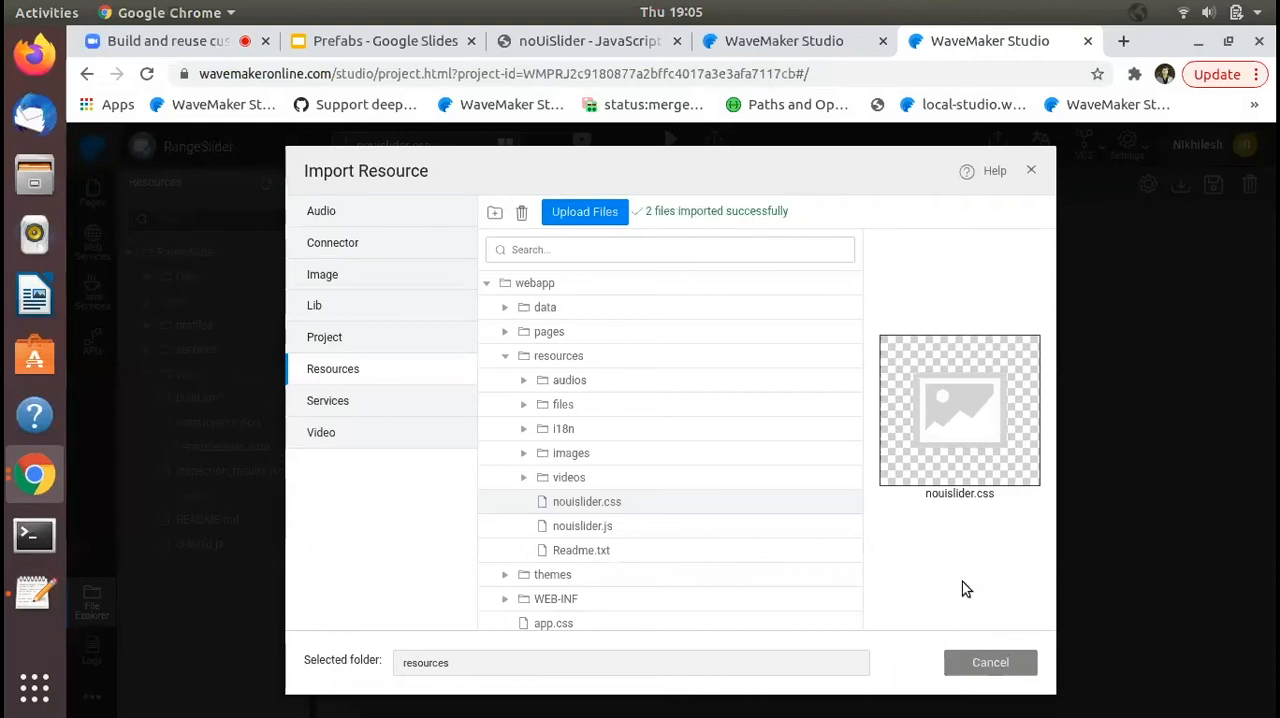
left_click(982, 663)
- From the Main page, open the prefab configuration and add /resources/nouislider.css as a style and /resources/nouislider.js as a script
left_click(455, 152)
left_click(472, 188)
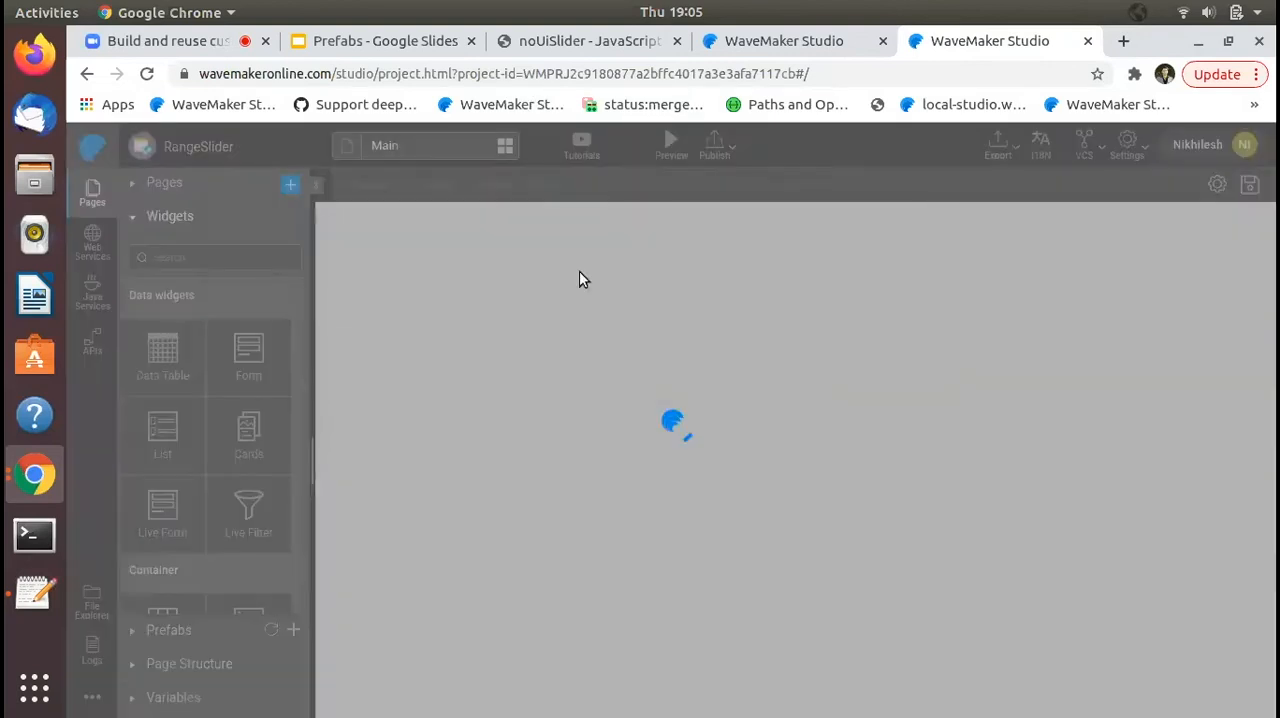
left_click(1126, 148)
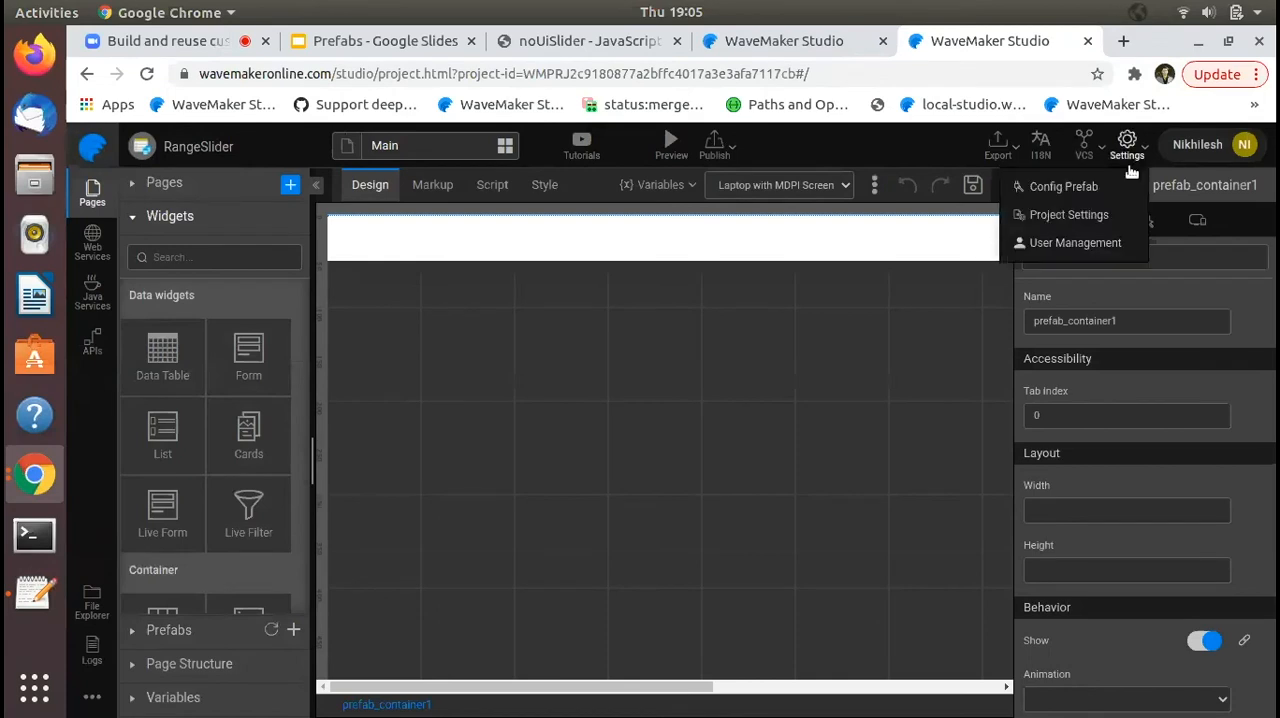
left_click(1105, 190)
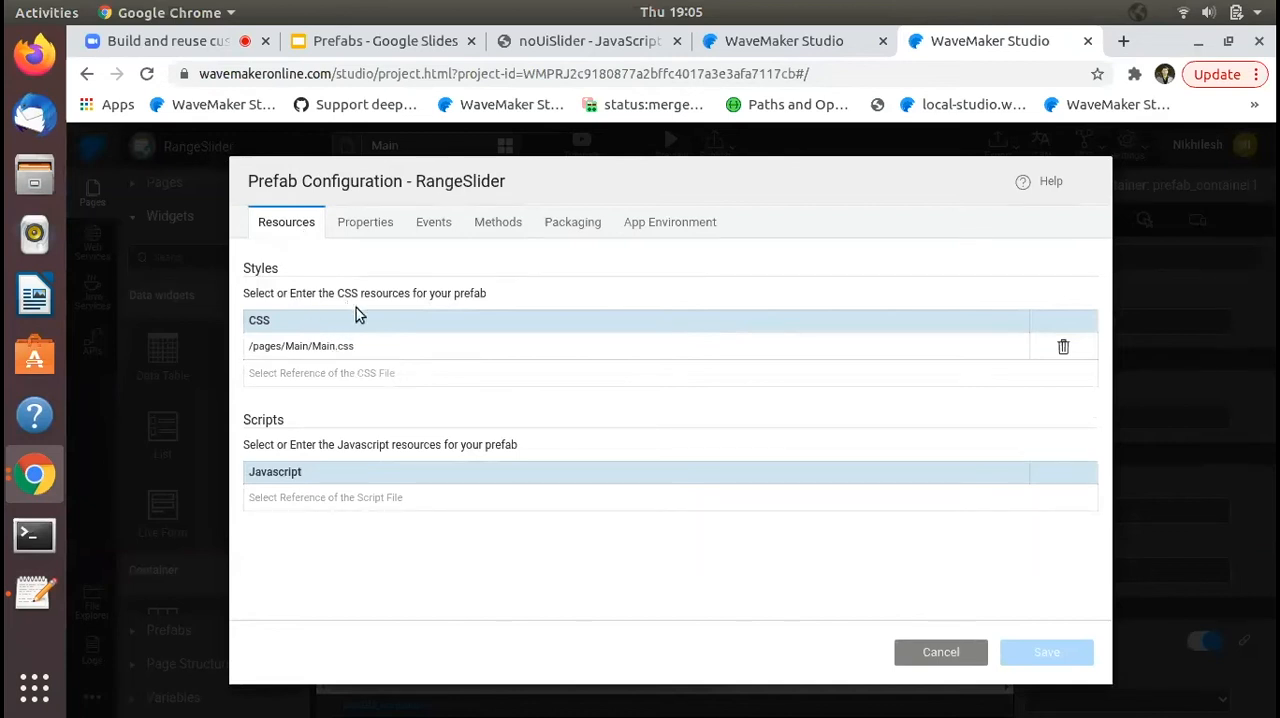
left_click(325, 379)
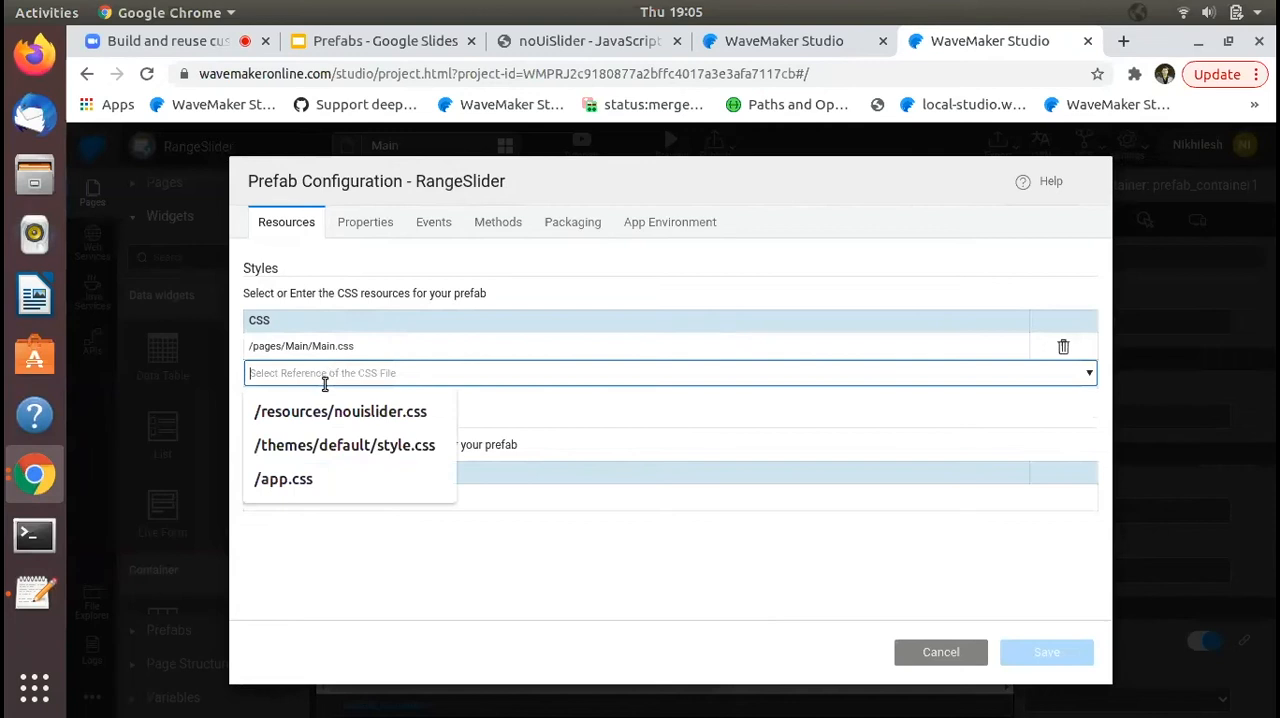
left_click(398, 420)
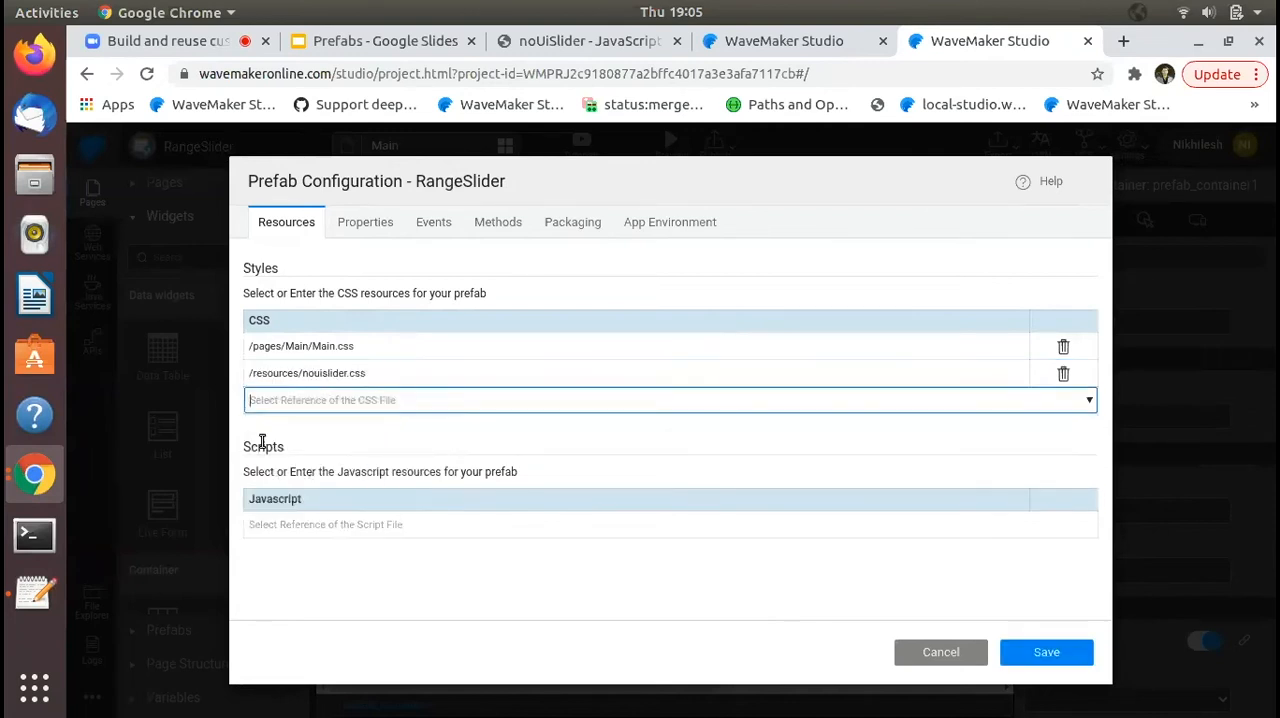
left_click(312, 522)
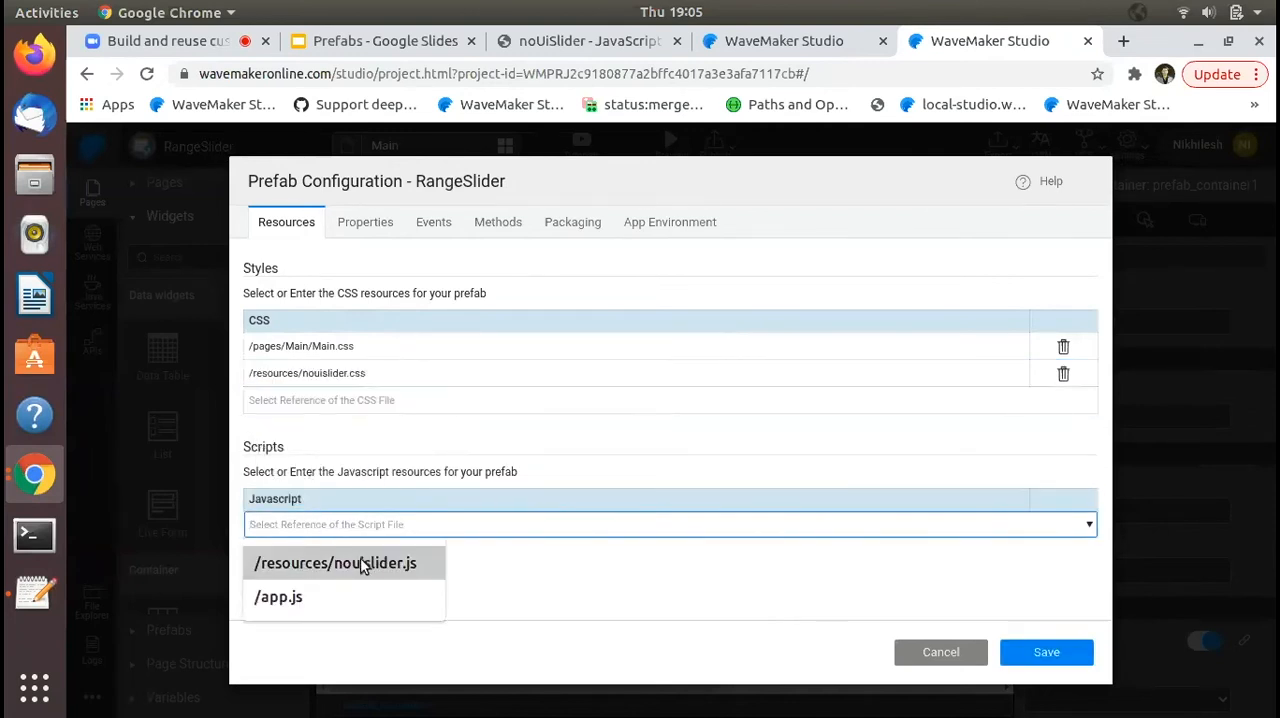
left_click(363, 566)
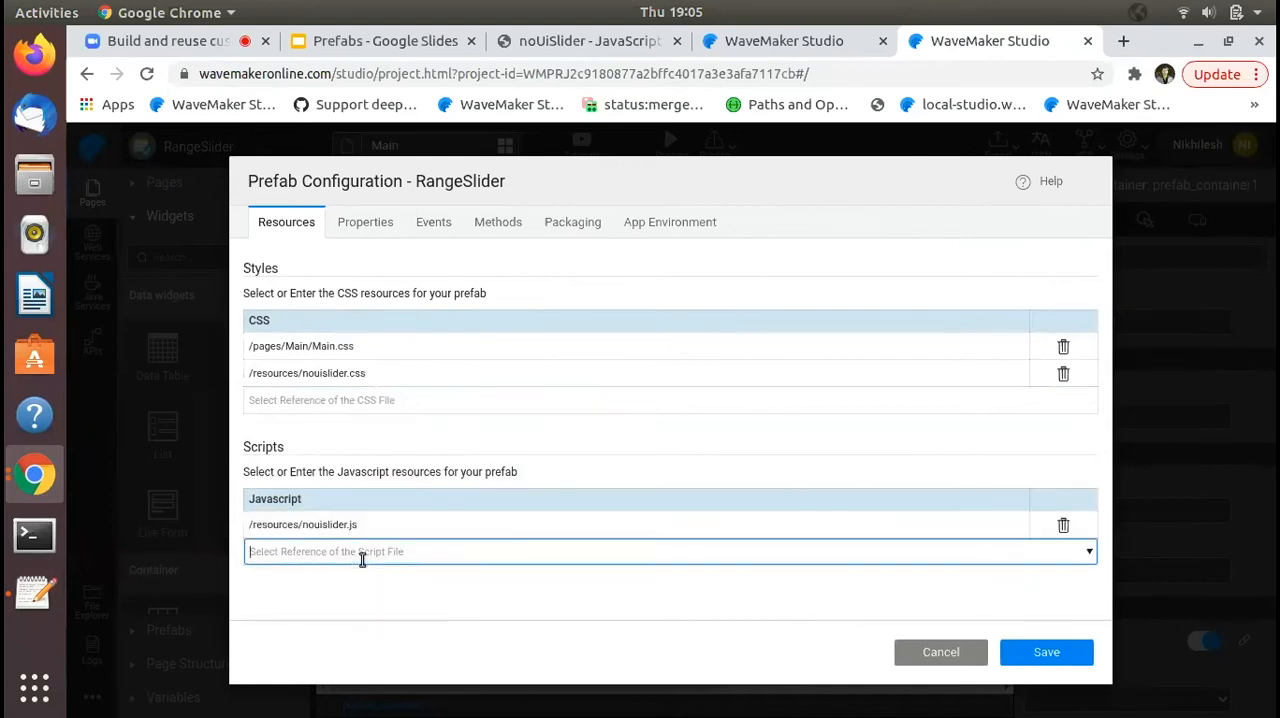
- Add a UI property named minrange with the display name Minrange to the RangeSlider prefab configuration
left_click(366, 228)
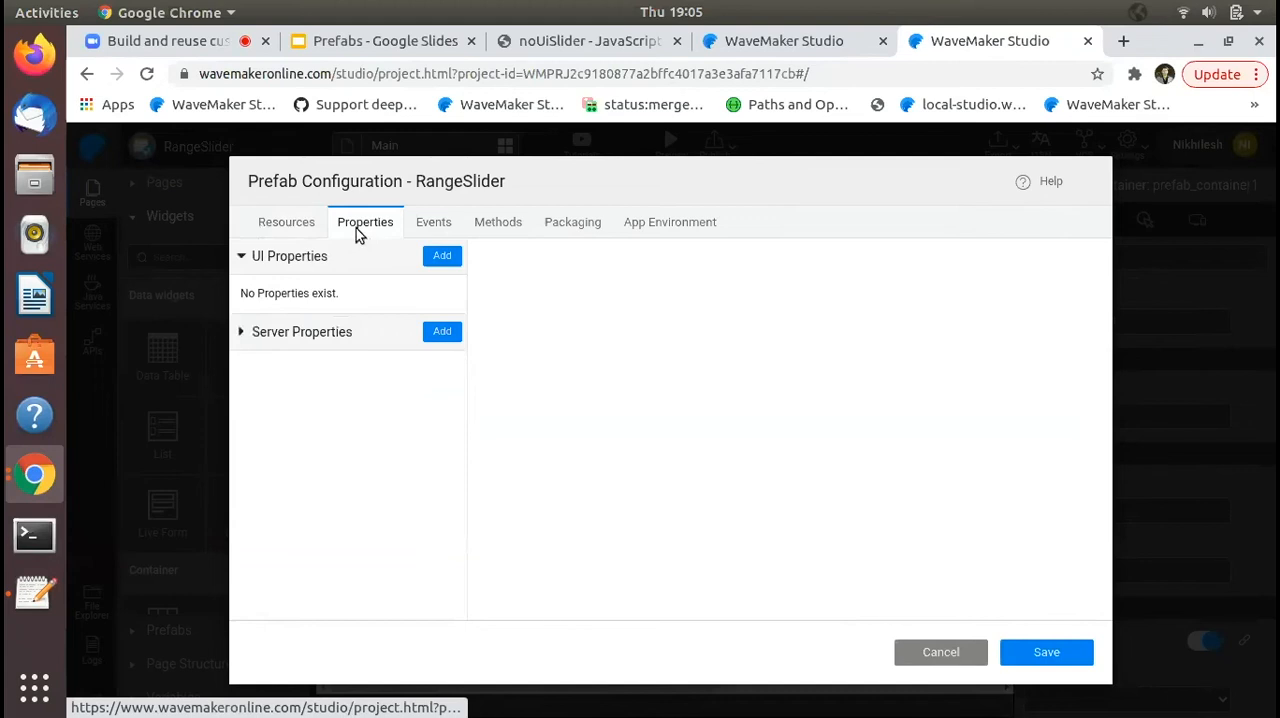
left_click(443, 258)
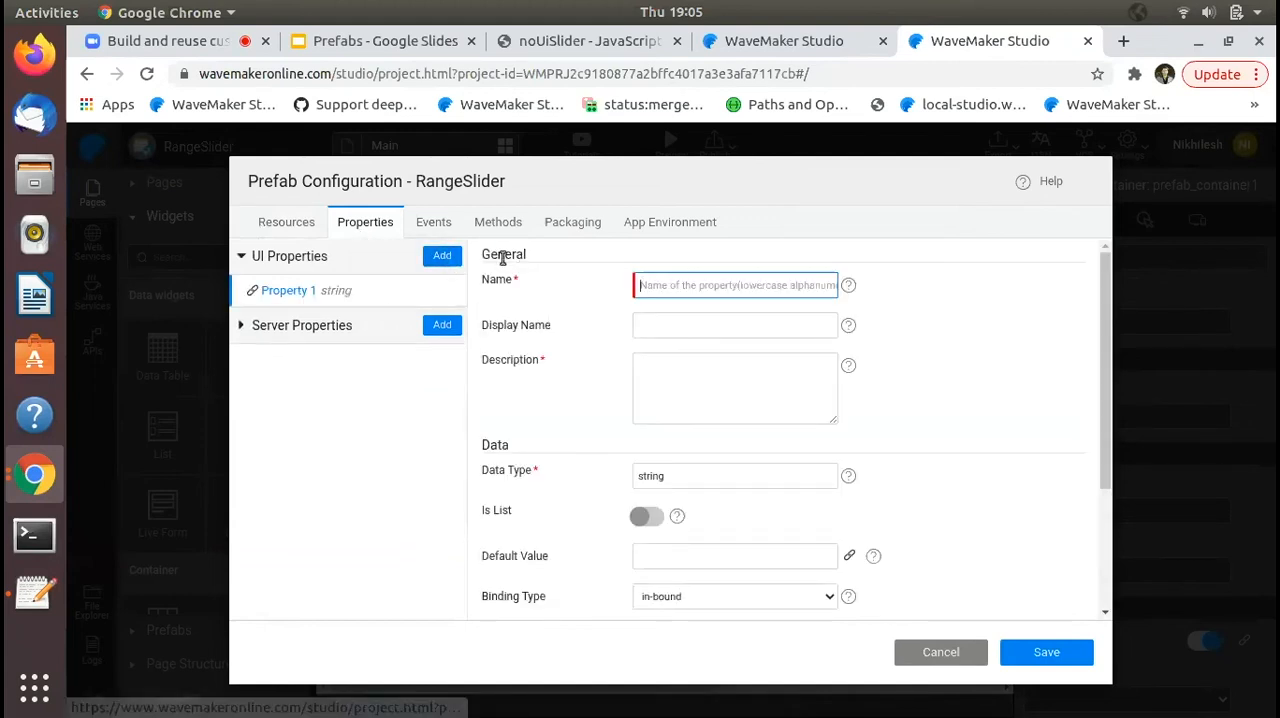
scroll(557, 362, "down", 3)
scroll(556, 360, "up", 3)
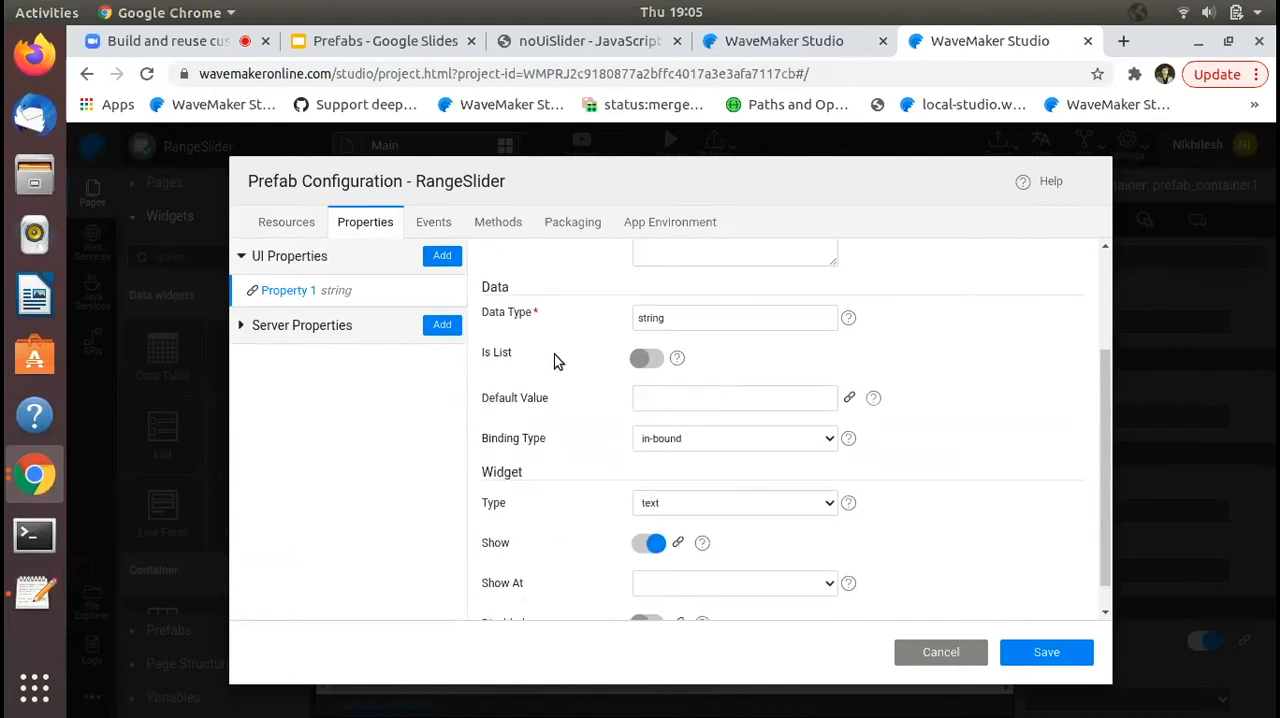
scroll(556, 360, "down", 3)
scroll(556, 360, "up", 1)
scroll(556, 361, "up", 1)
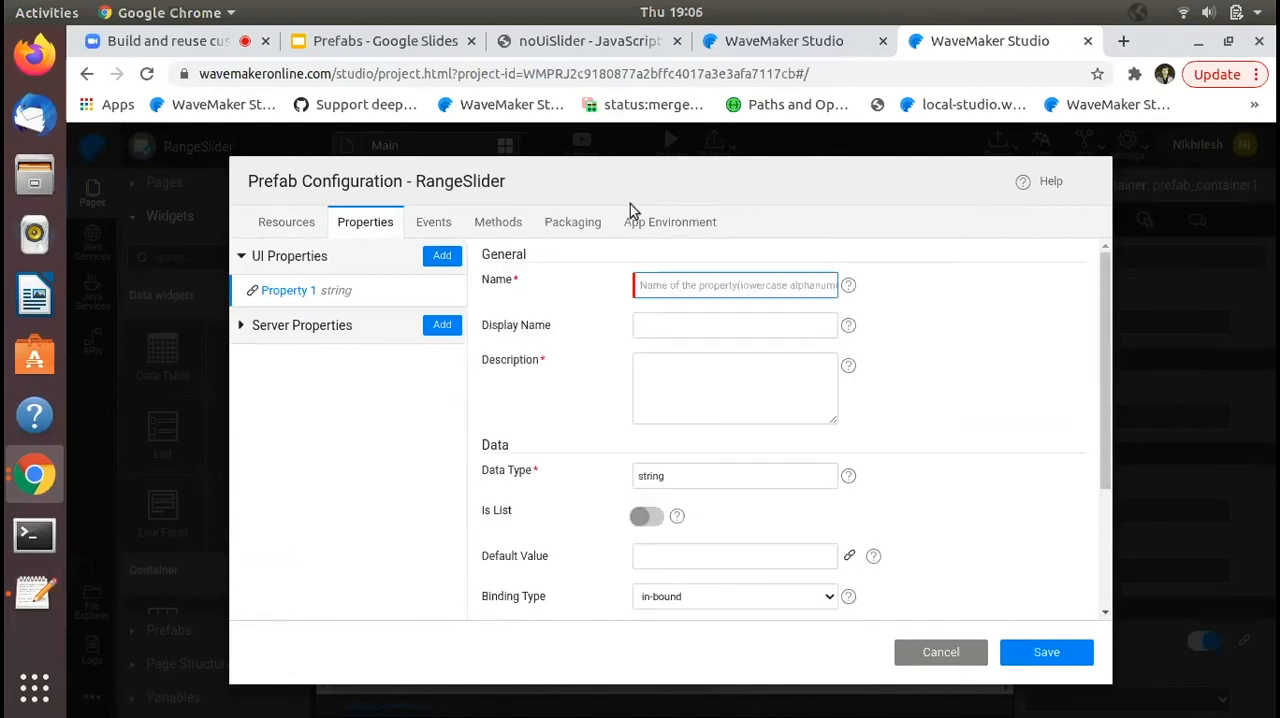
left_click(707, 287)
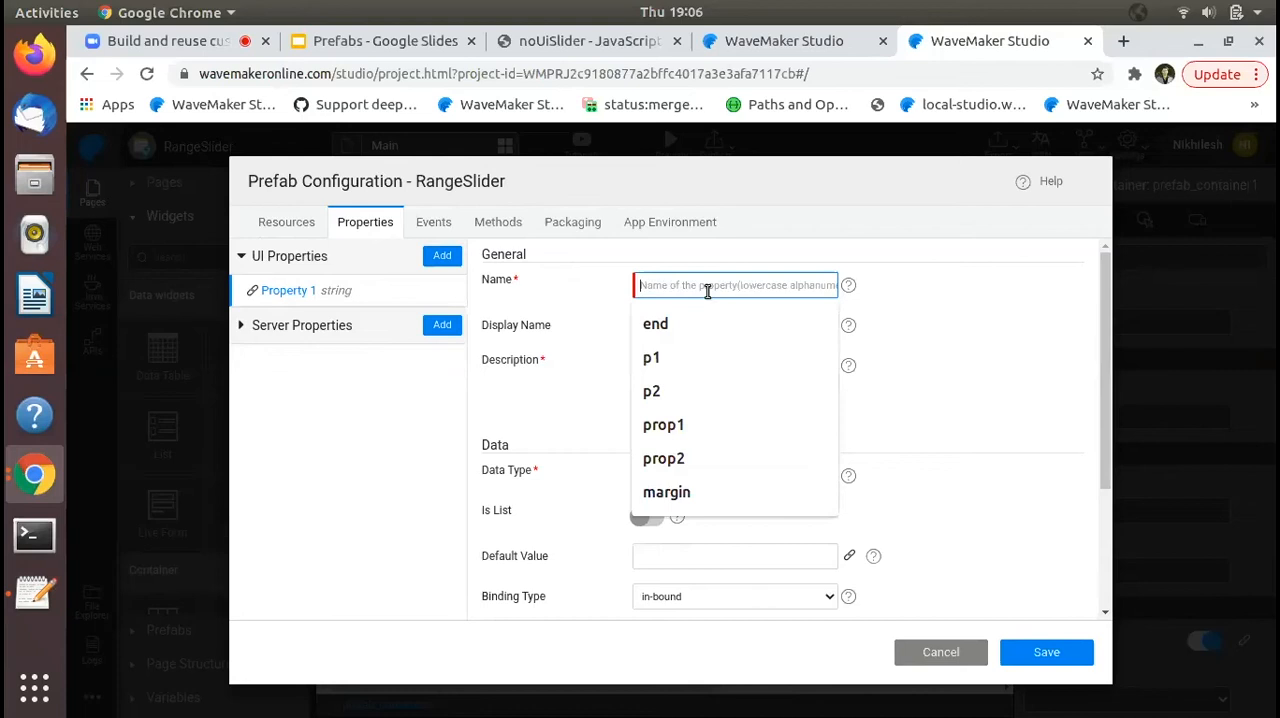
type("minrange")
key("Tab")
key("Tab")
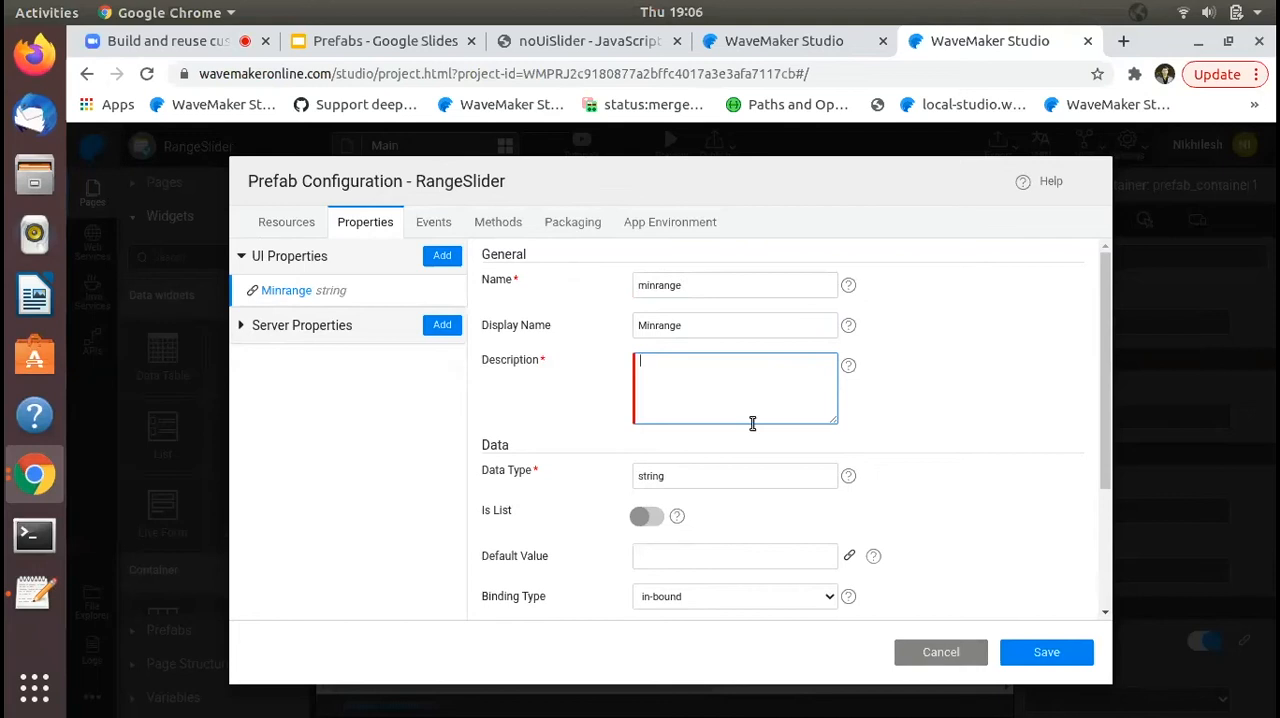
- Enter "min limit for slider" as the description of the minrange property
type("star")
key("ctrl+a")
type("min limit for sli")
key("ctrl+a")
left_click(936, 438)
- Set the data type of the minrange property to number
double_click(740, 478)
type("nu")
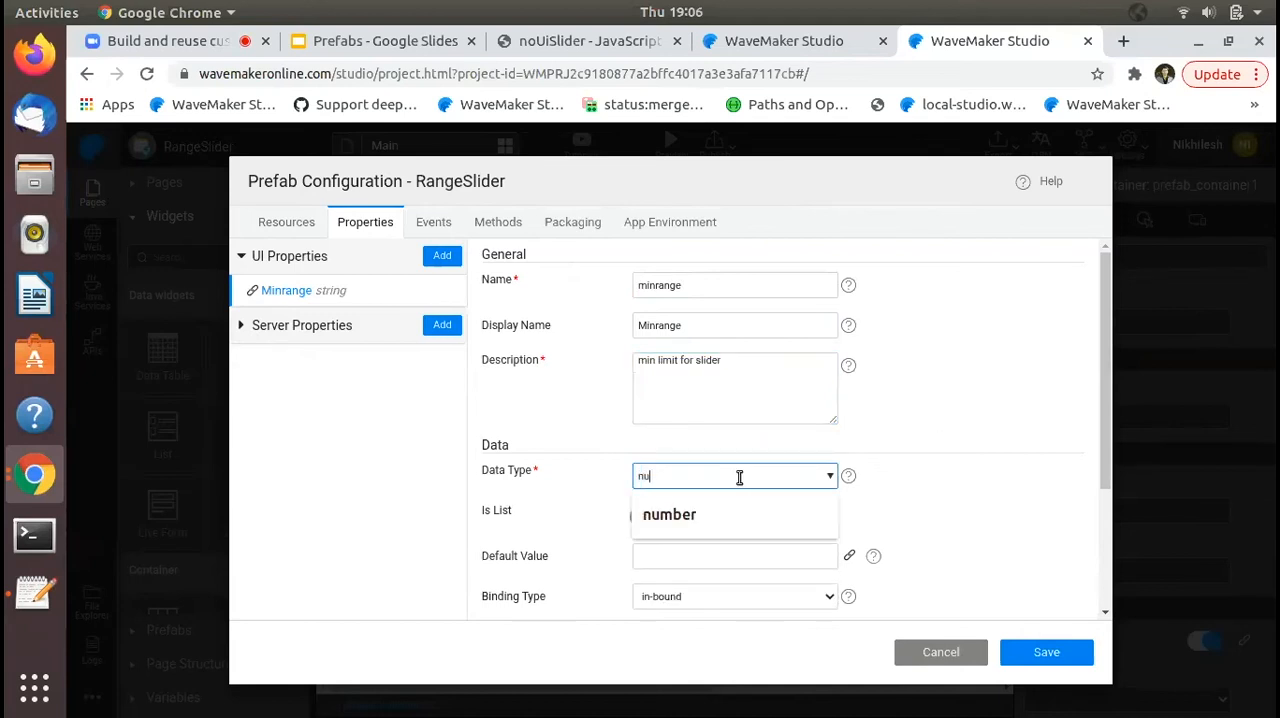
left_click(738, 502)
left_click(737, 479)
double_click(737, 479)
key("BackSpace")
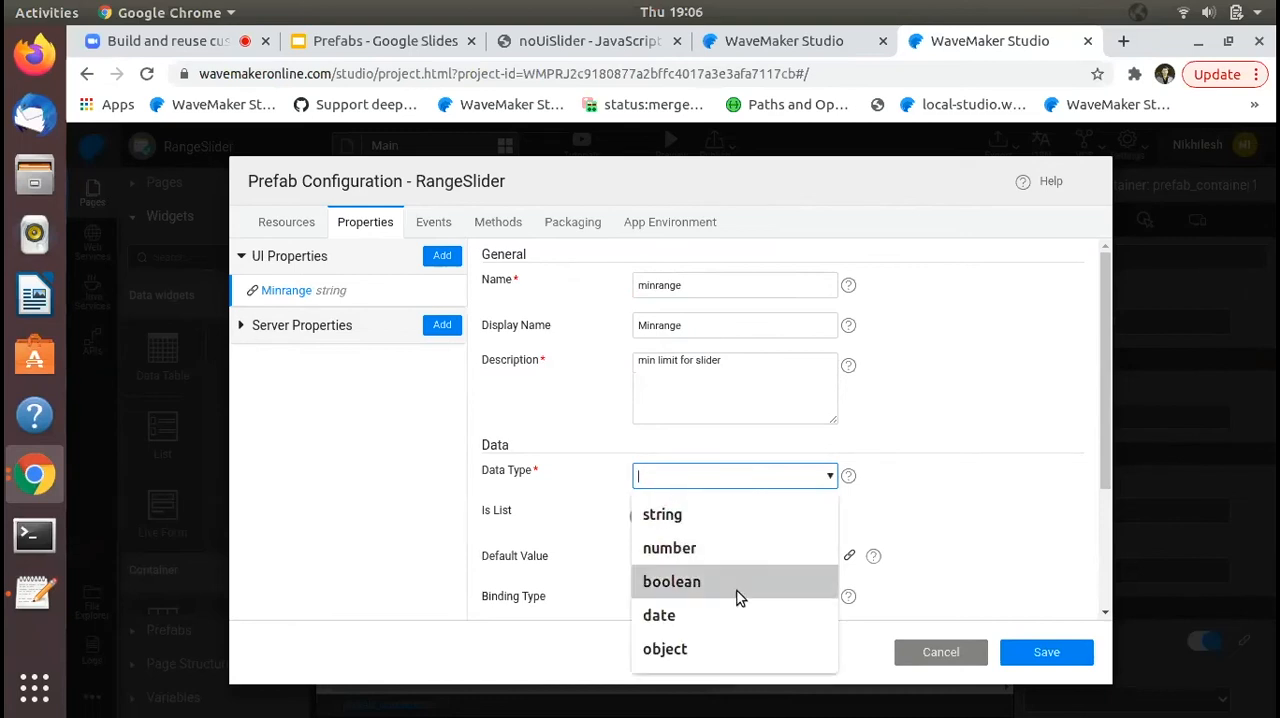
left_click(712, 550)
- Give the minrange property a default value of 0 and the in-bound binding type
scroll(978, 510, "down", 1)
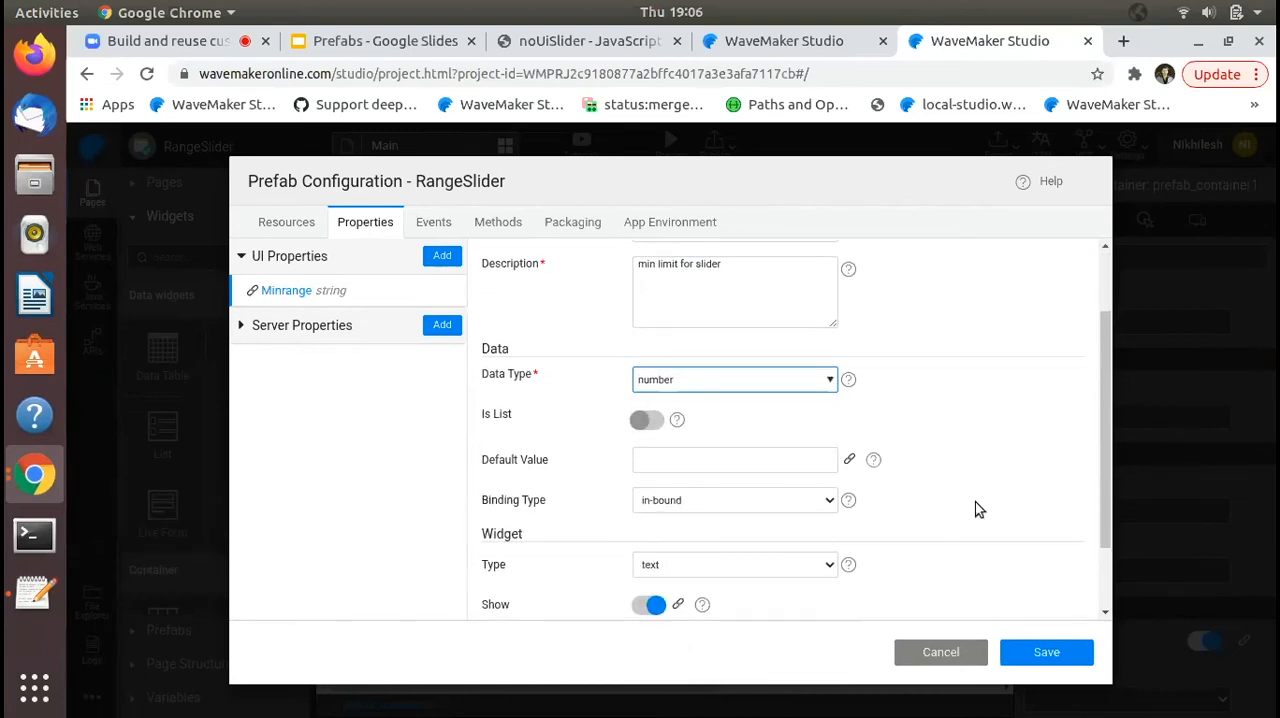
left_click(762, 457)
type("0")
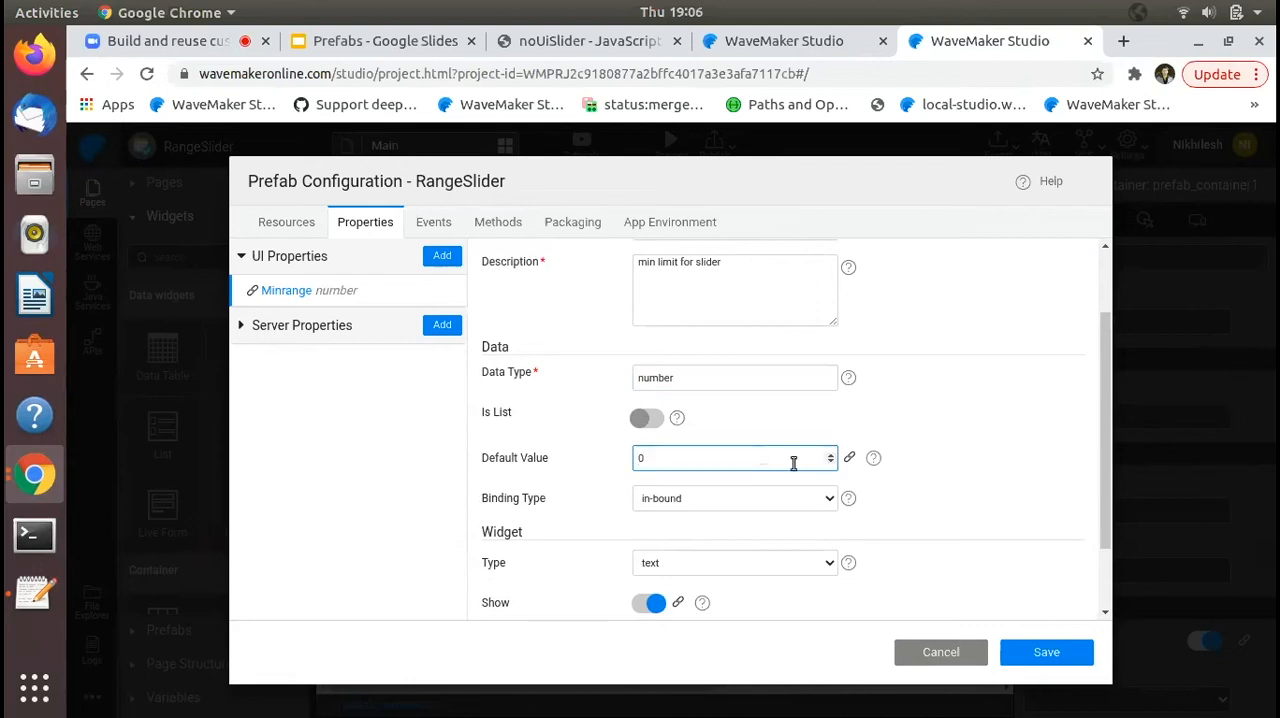
left_click(927, 480)
scroll(927, 480, "down", 1)
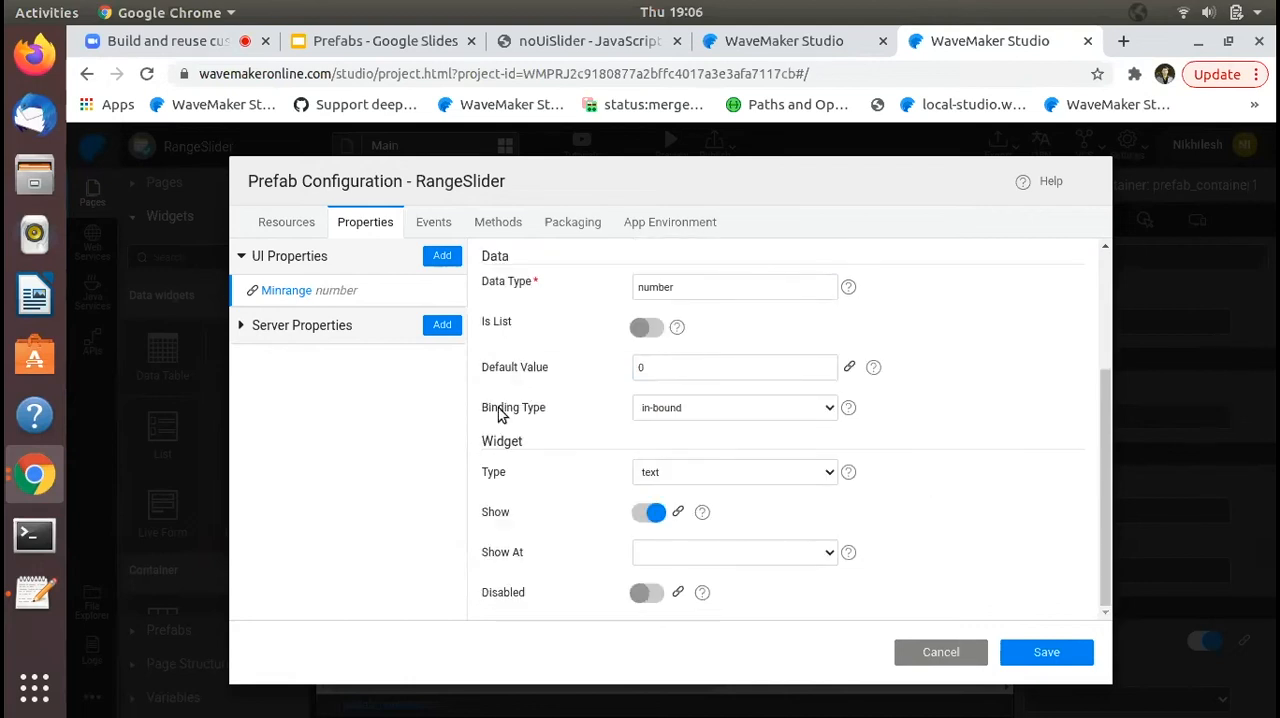
left_click(719, 410)
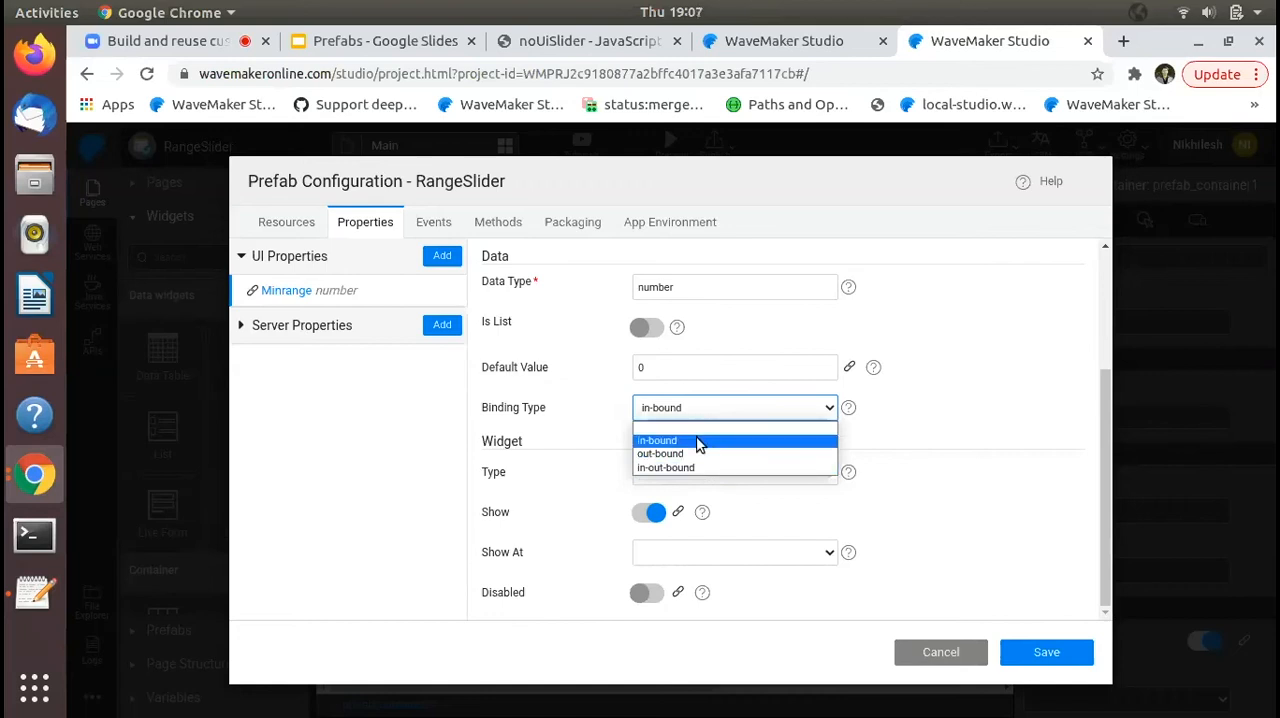
left_click(702, 441)
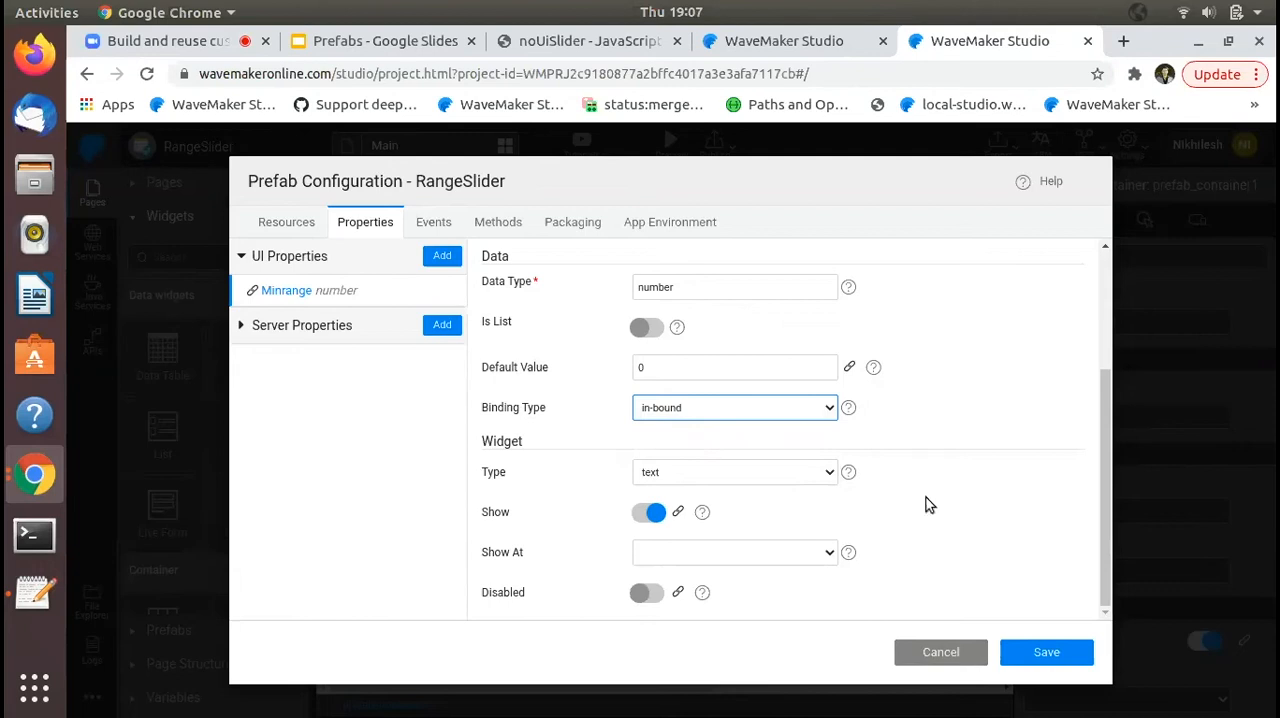
- Add a second UI property named maxrange with the description "max limit for slider"
left_click(443, 256)
type("maxrange")
key("Tab")
key("Tab")
type("min limit for slider")
double_click(648, 360)
type("max")
- Set the maxrange property's data type to number and its default value to 100
left_click(751, 474)
type("nu")
left_click(732, 516)
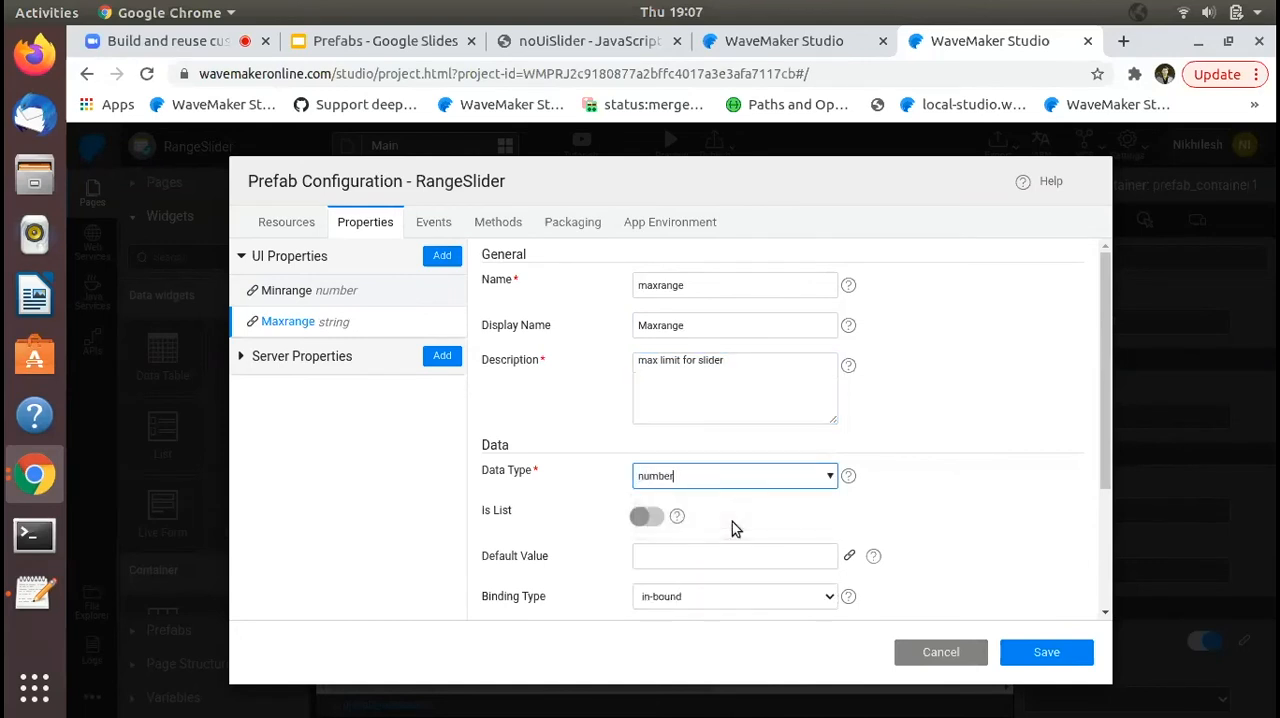
scroll(732, 522, "down", 3)
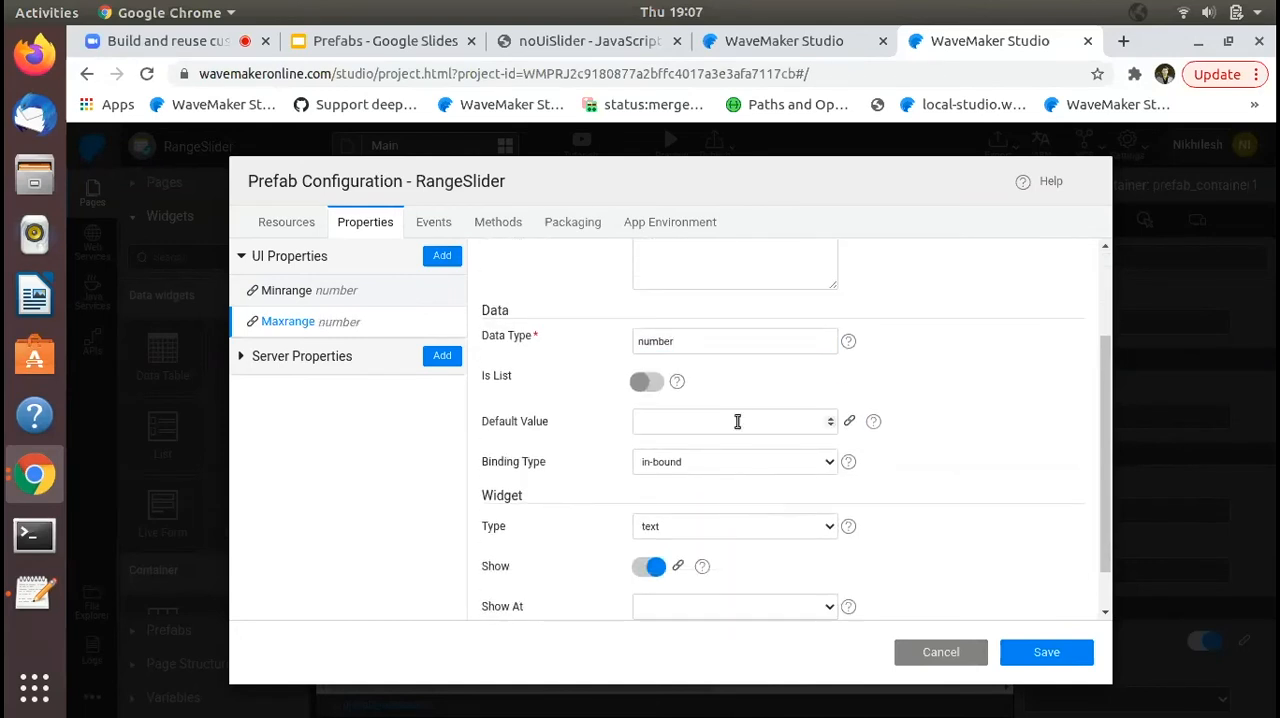
left_click(748, 419)
left_click(920, 434)
scroll(920, 434, "down", 2)
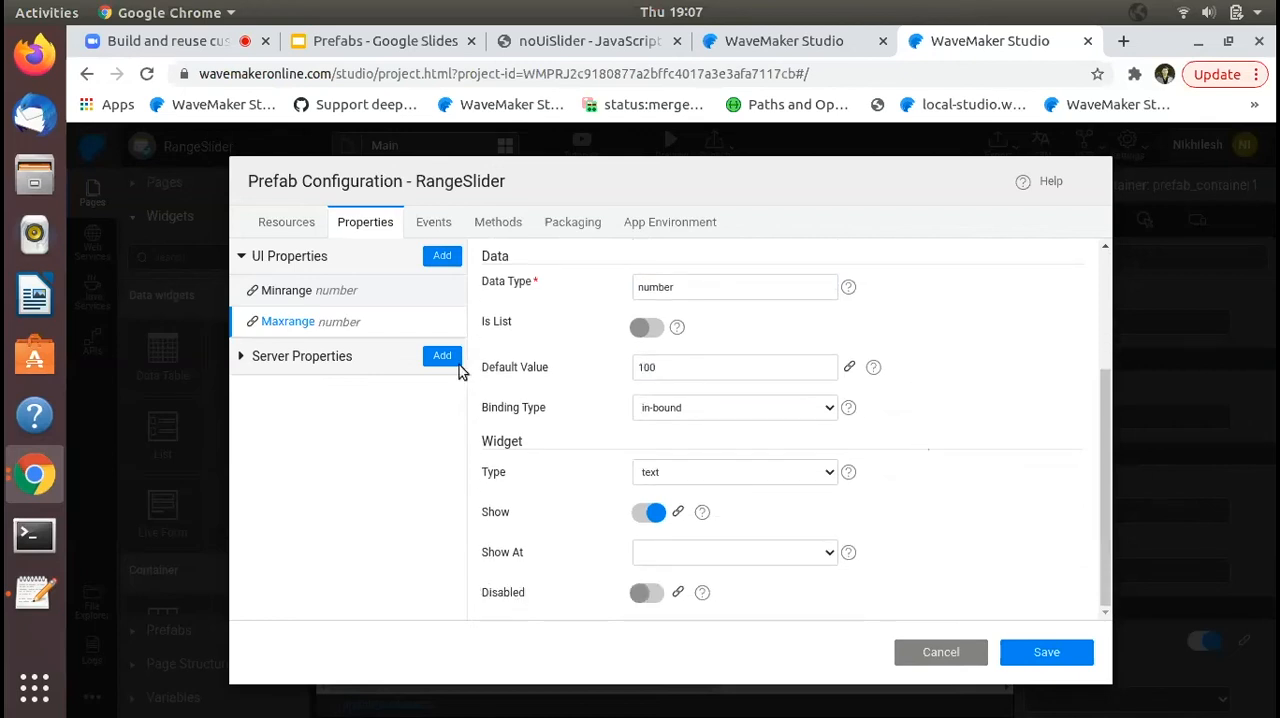
- Add a UI property with start as both name and display name, described as "default start value"
left_click(442, 256)
left_click(692, 288)
type("start")
key("Tab")
type("s")
key("Tab")
key("shift+Tab")
type("start")
key("Tab")
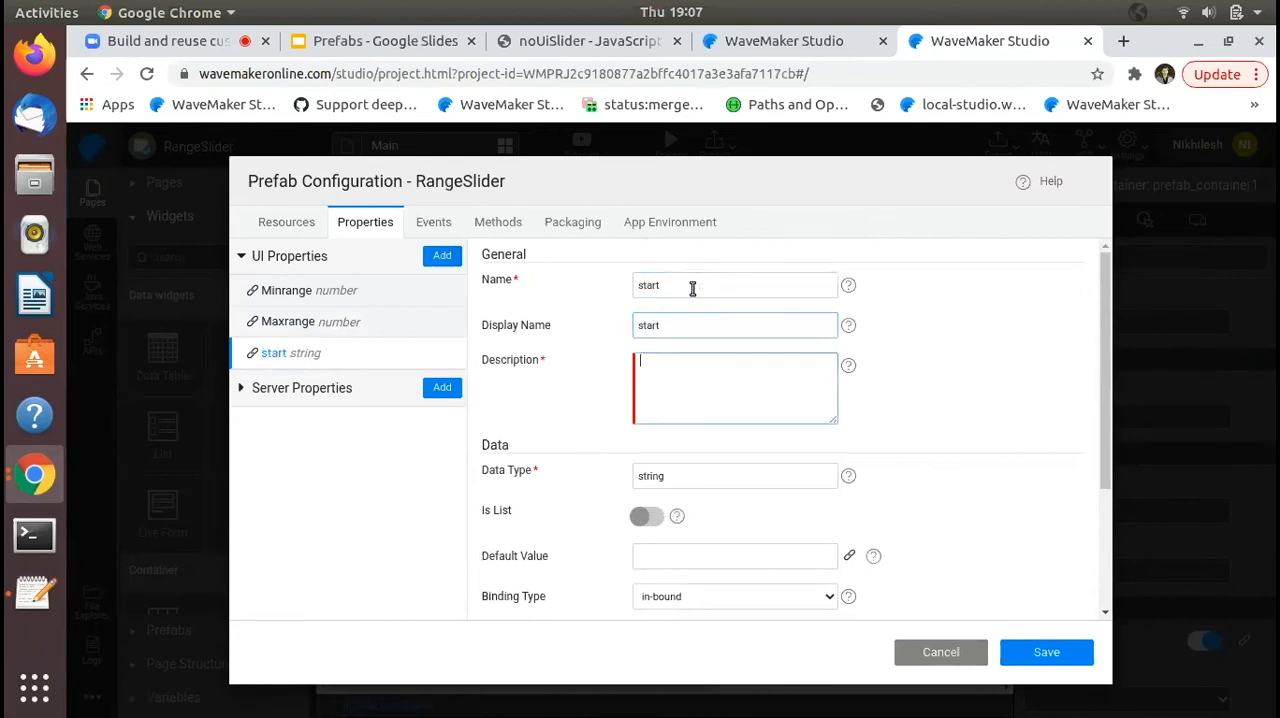
type("default start value")
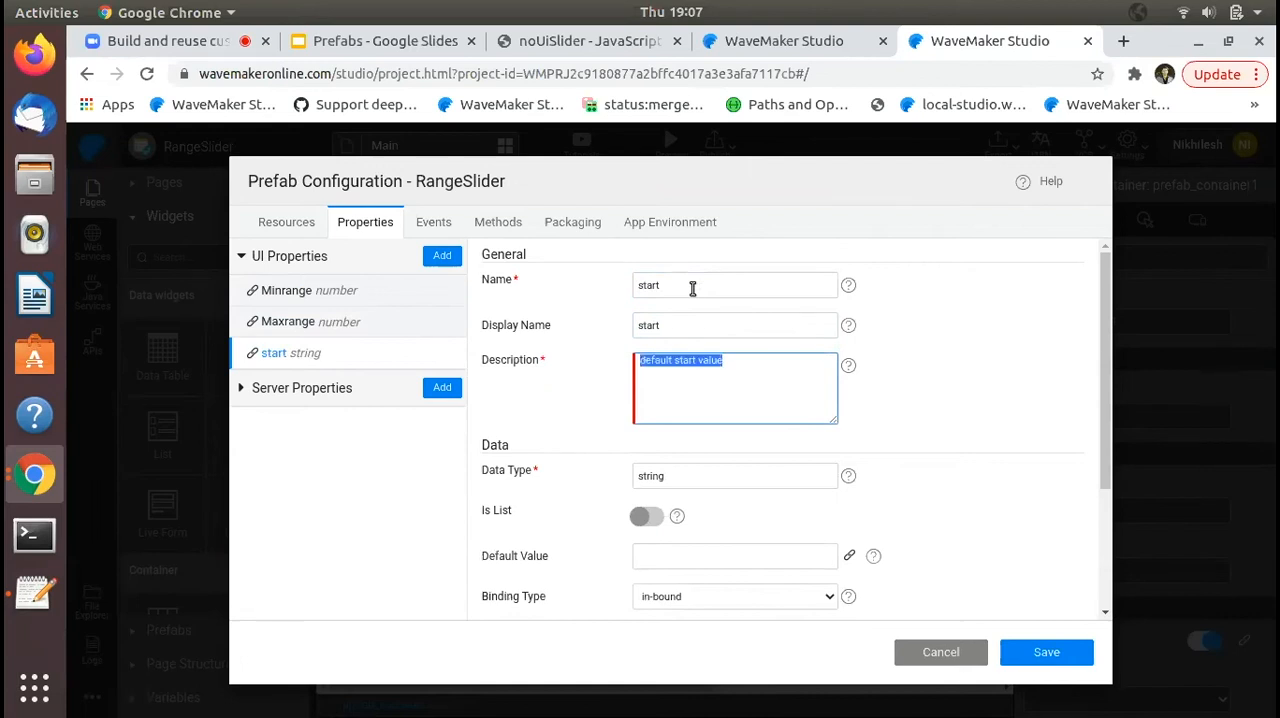
- Set the start property's data type to number and its default value to 20
left_click(709, 470)
type("nu")
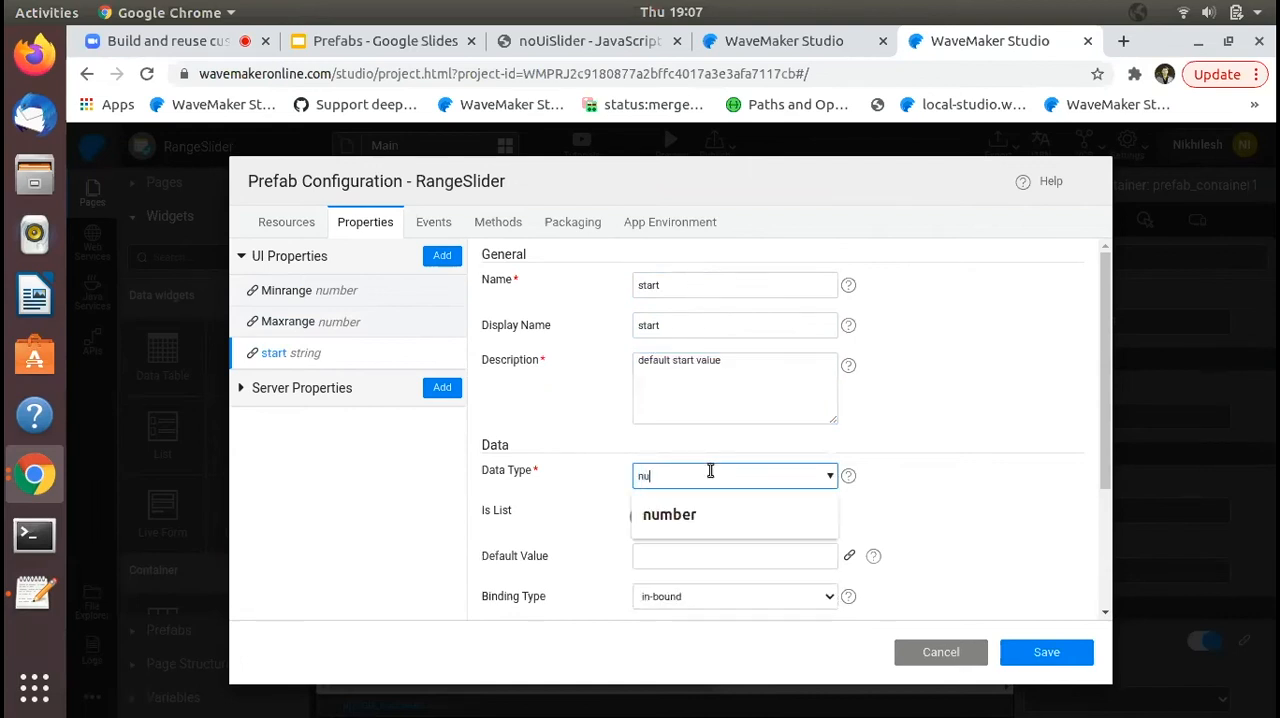
left_click(711, 525)
scroll(737, 551, "down", 1)
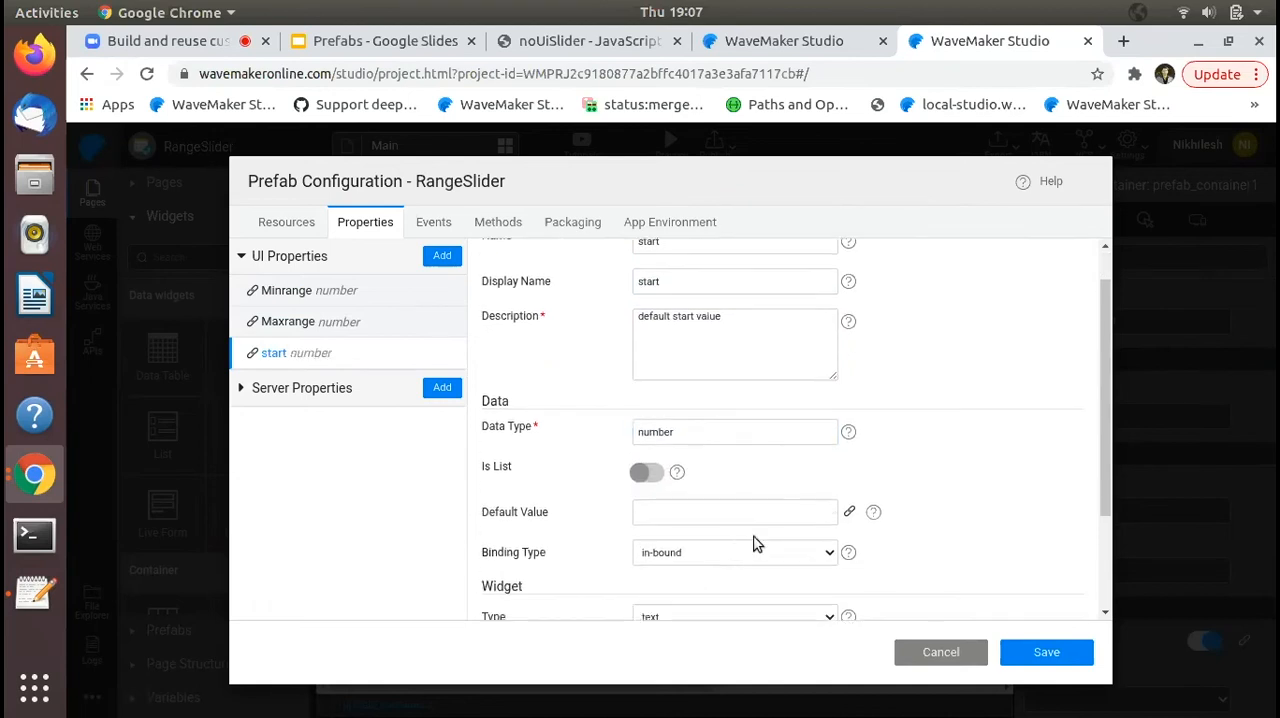
left_click(757, 512)
type("20")
left_click(897, 469)
scroll(894, 466, "down", 1)
- Add a UI property named end with the description "default end value"
left_click(443, 256)
type("end")
key("Tab")
key("Tab")
type("default start value")
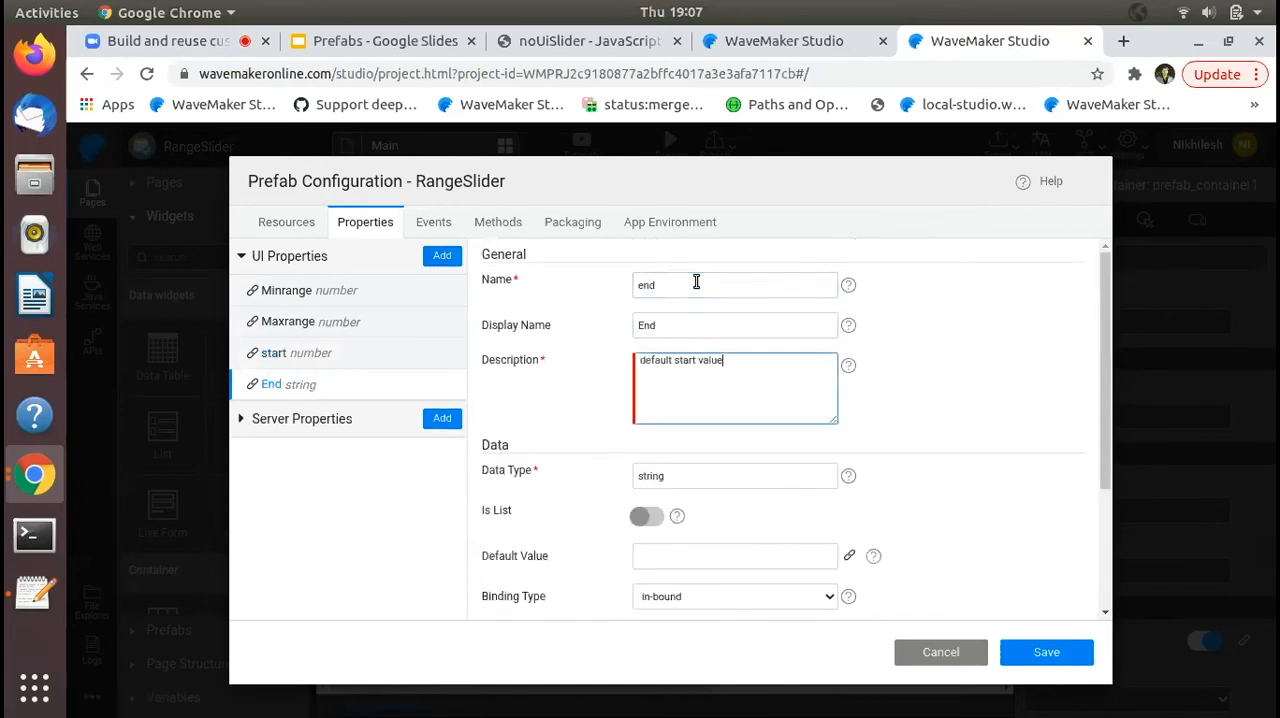
double_click(693, 359)
type("end")
- Enter 80 as the end property's default value and set its data type to number
scroll(714, 440, "down", 1)
left_click(788, 456)
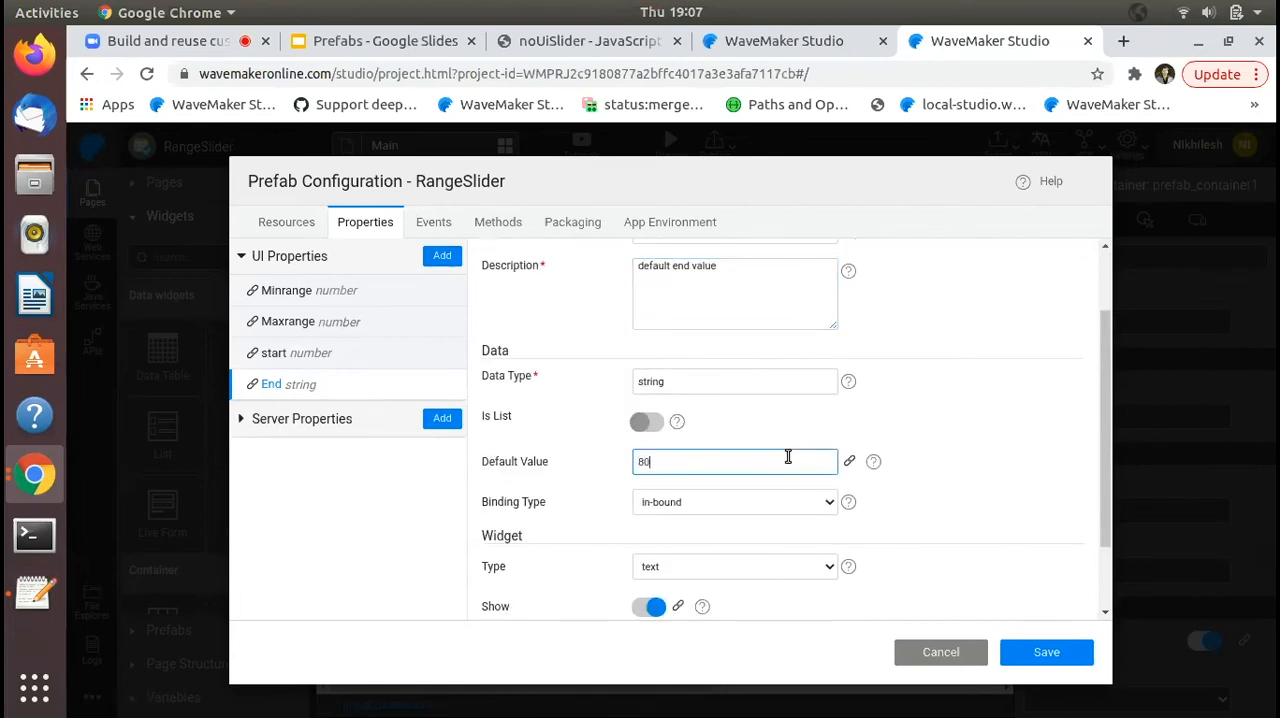
scroll(963, 471, "down", 1)
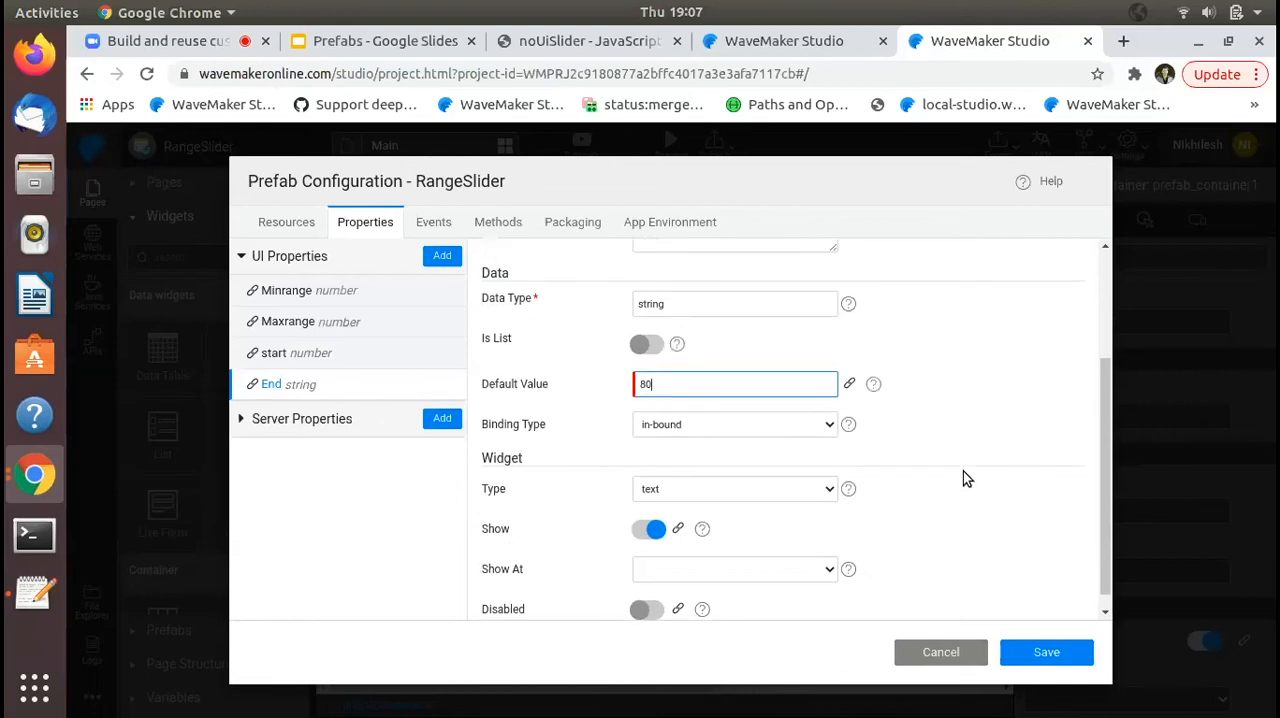
left_click(674, 303)
type("nu")
left_click(686, 340)
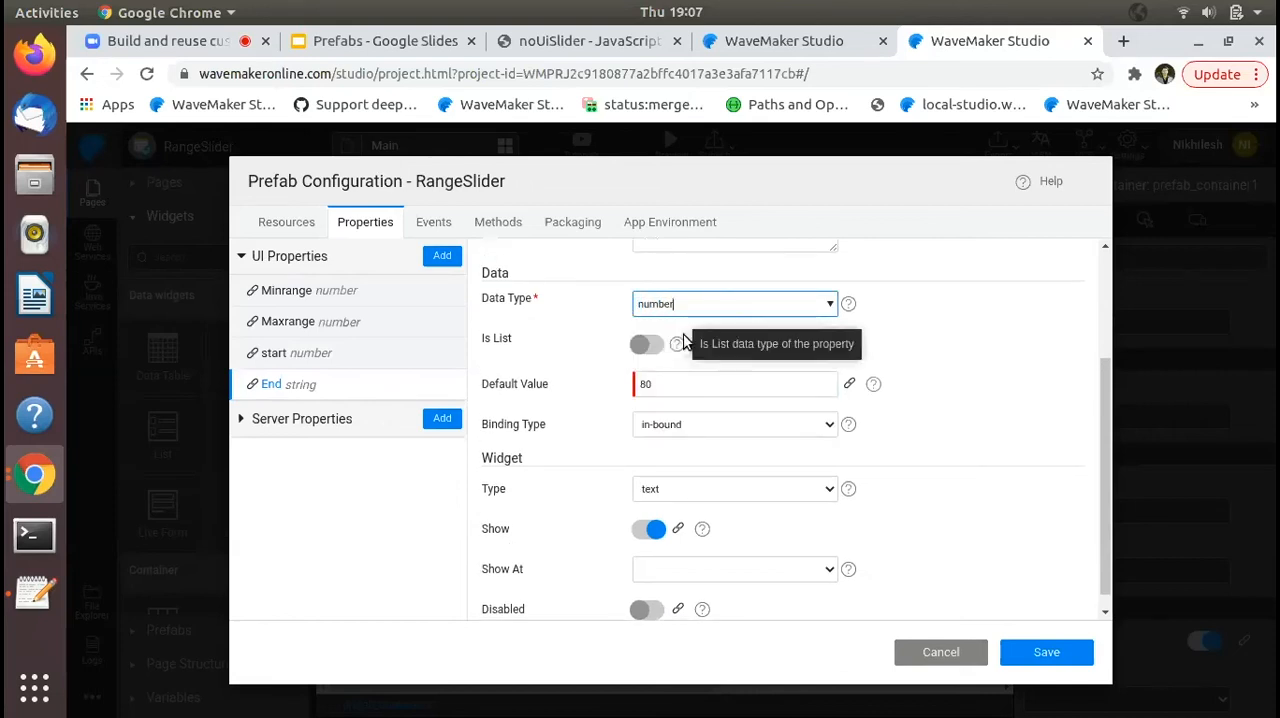
- Review the start and end properties and change the start property's binding type to in-out-bound
left_click(306, 356)
left_click(309, 388)
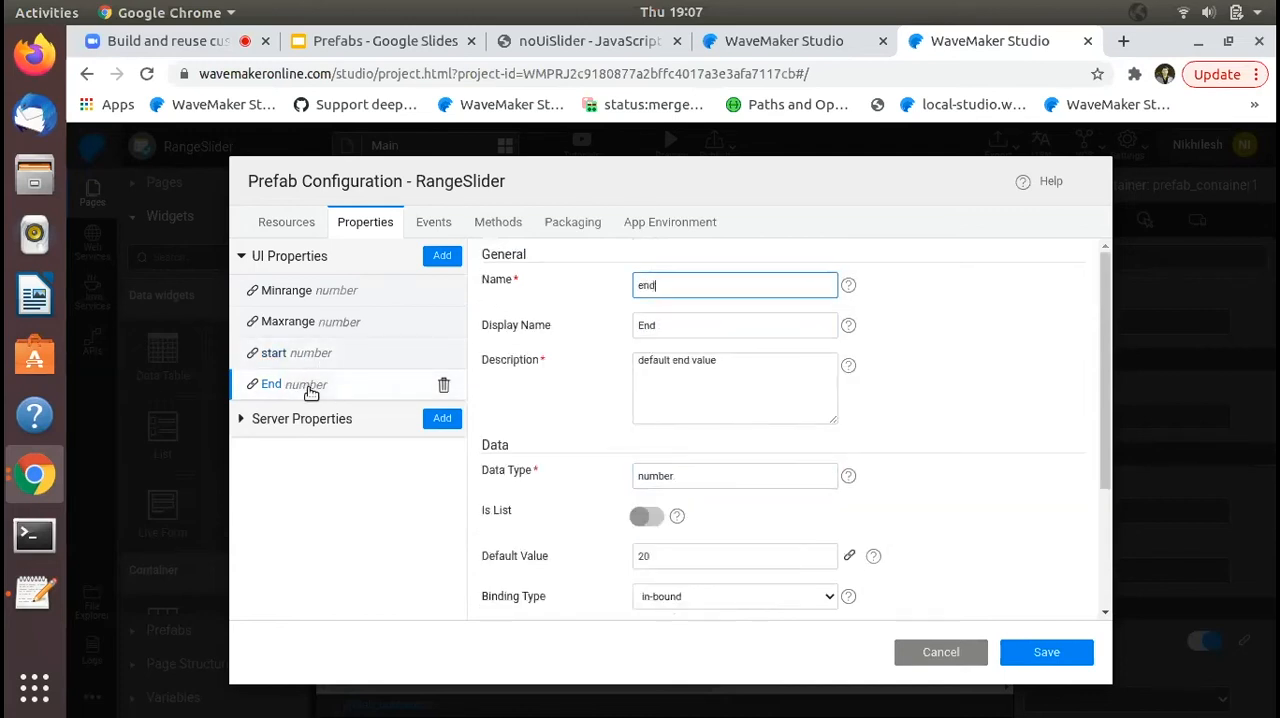
left_click(308, 362)
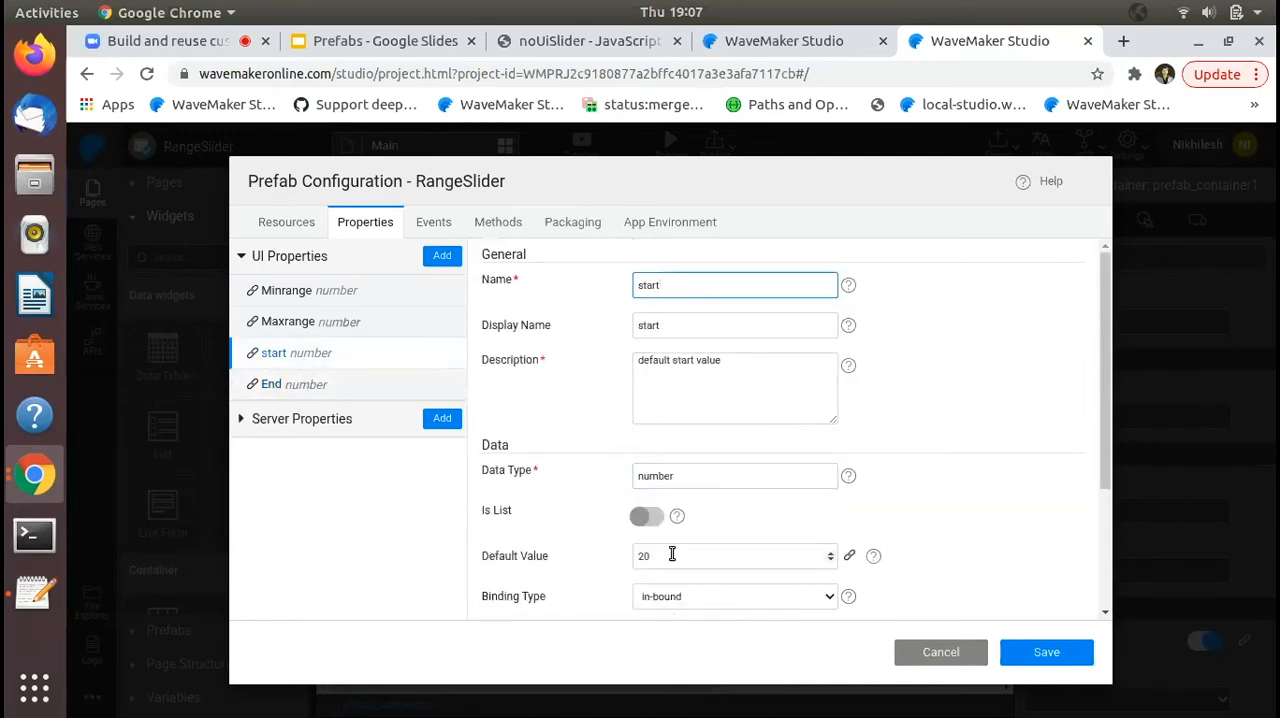
scroll(672, 550, "down", 1)
scroll(672, 553, "down", 1)
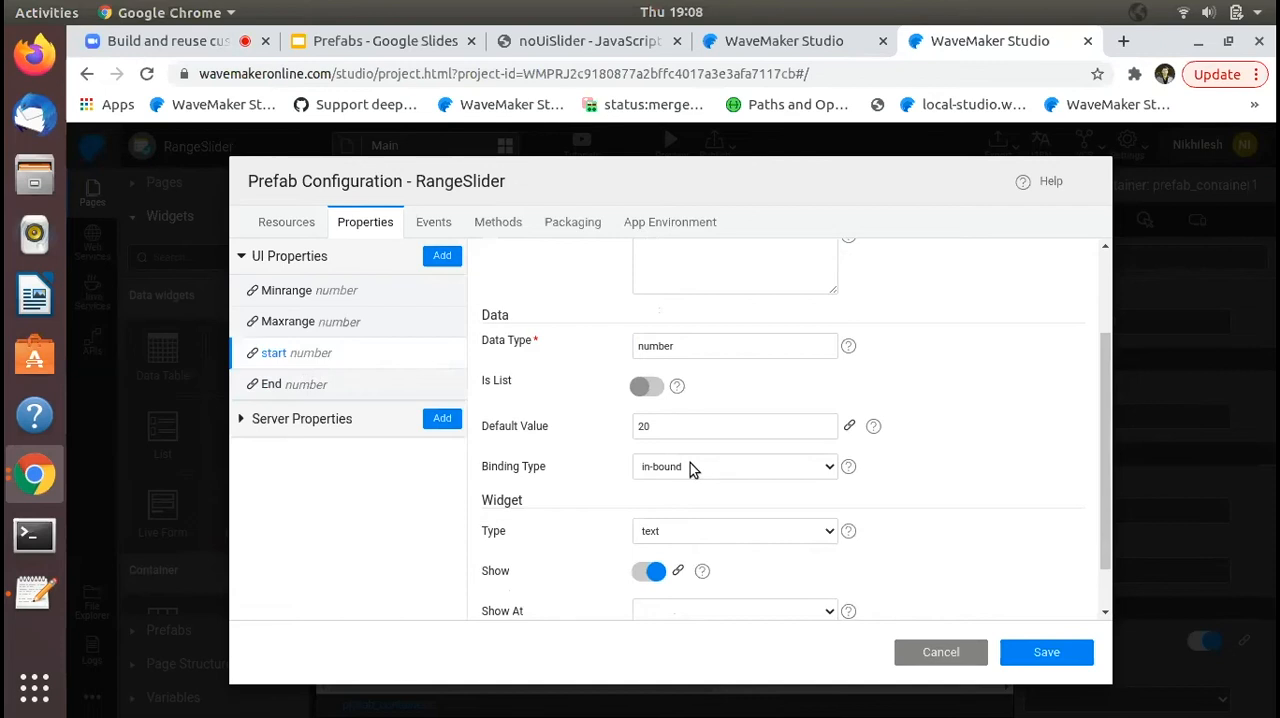
left_click(690, 466)
left_click(703, 523)
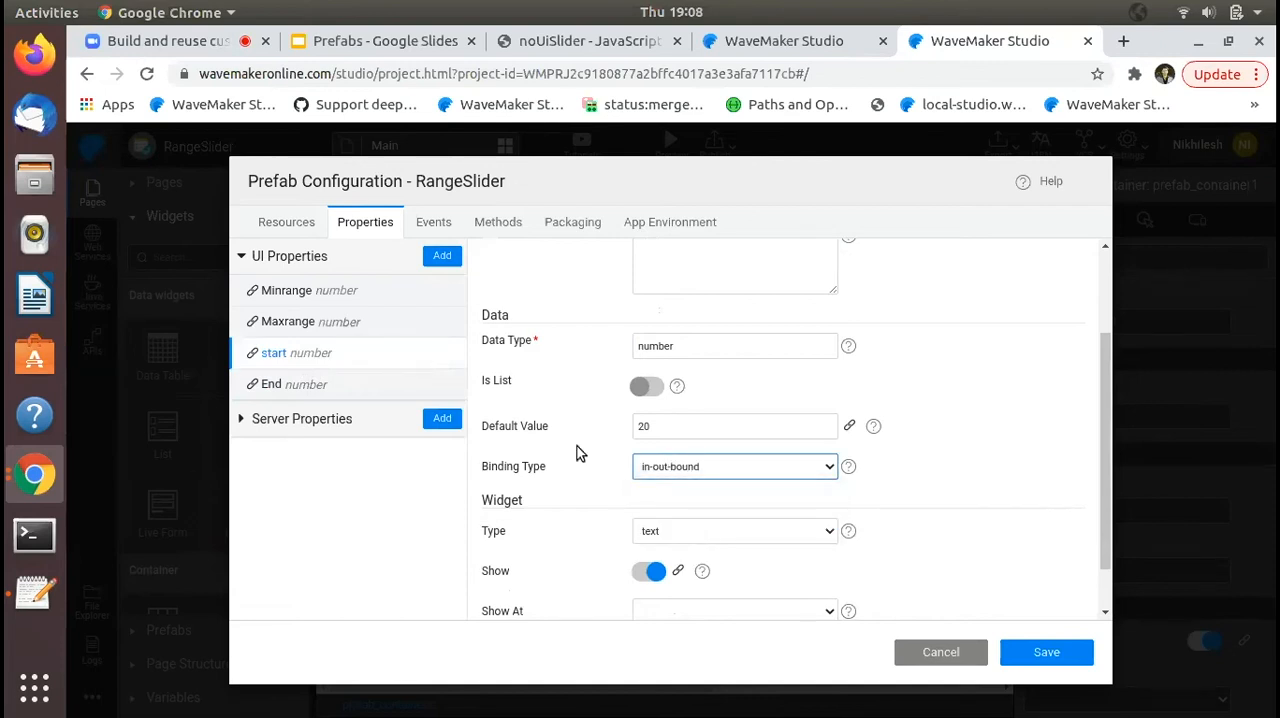
- Change the binding type of the end property to in-out-bound
left_click(327, 391)
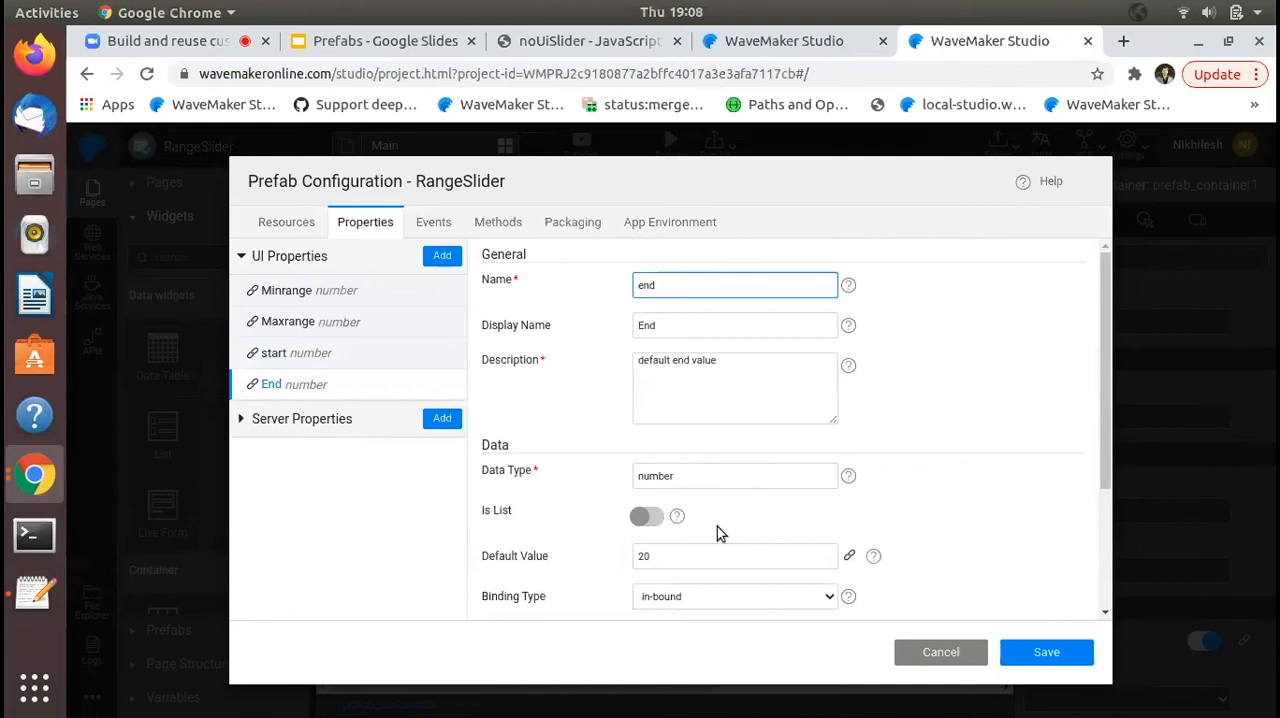
scroll(717, 528, "down", 3)
left_click(662, 410)
left_click(677, 467)
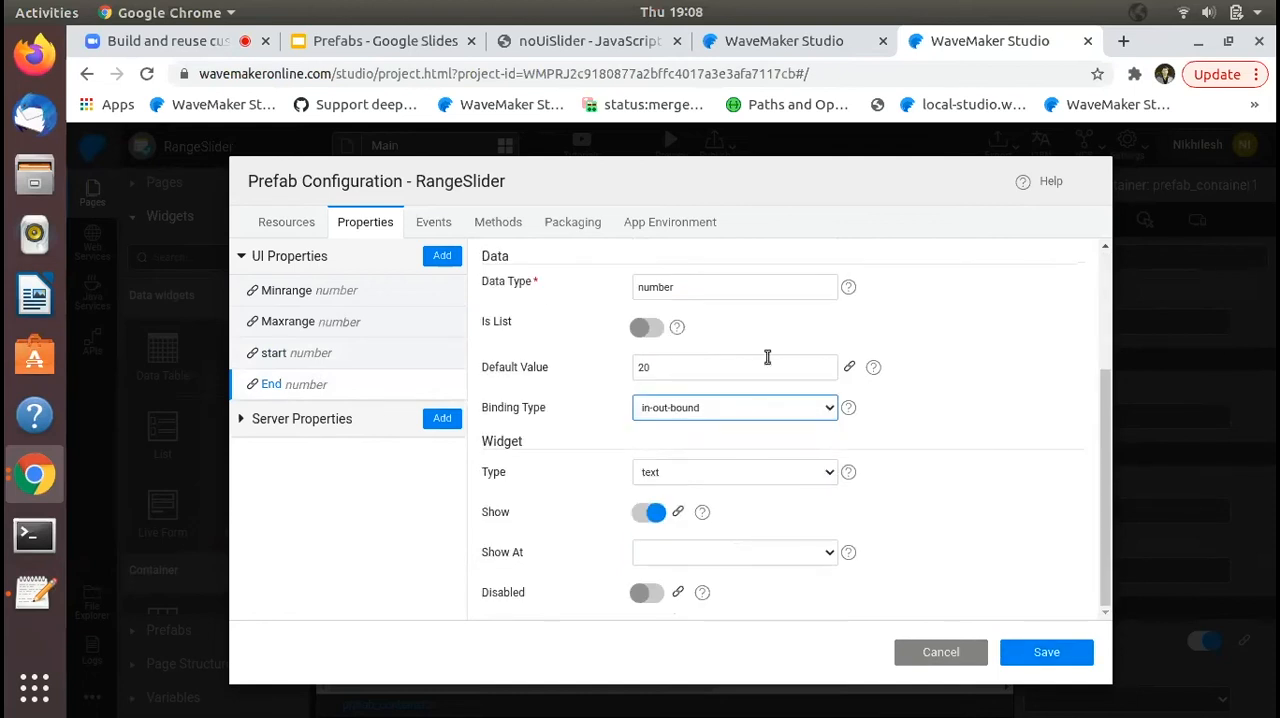
scroll(543, 306, "up", 3)
- Add a prefab event named Change with the description "called when slider value changes"
left_click(446, 229)
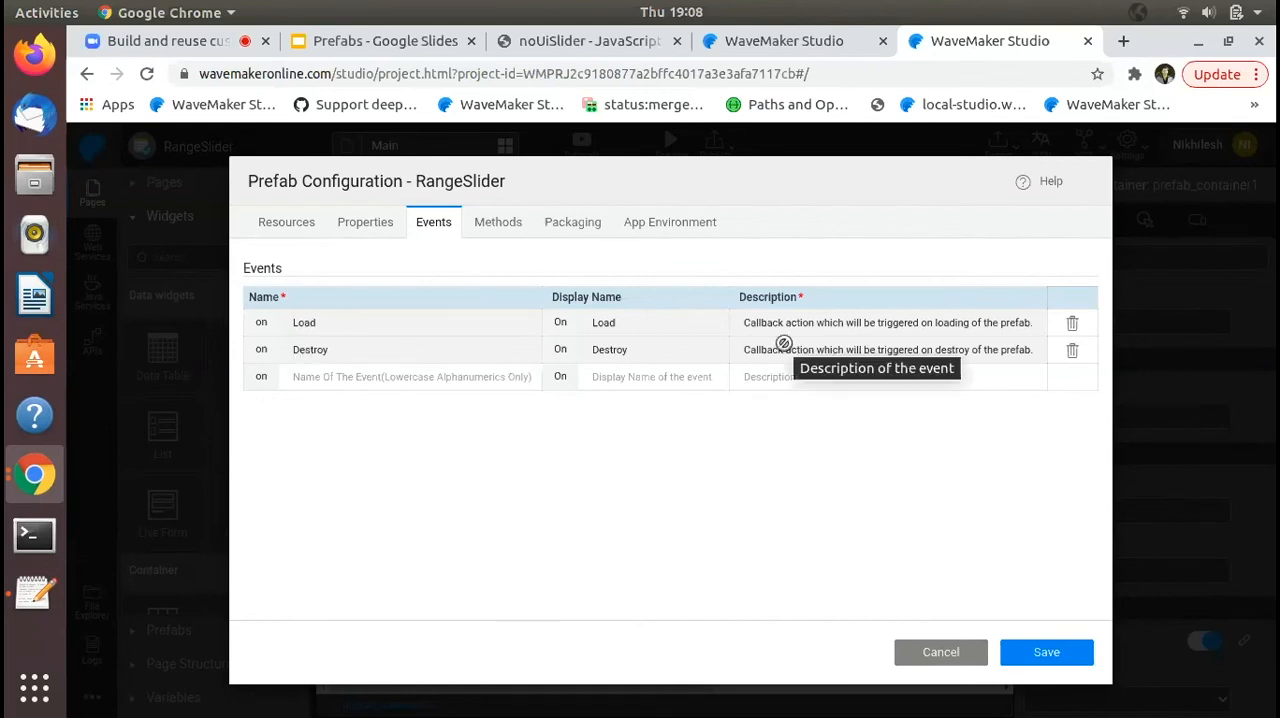
left_click(500, 379)
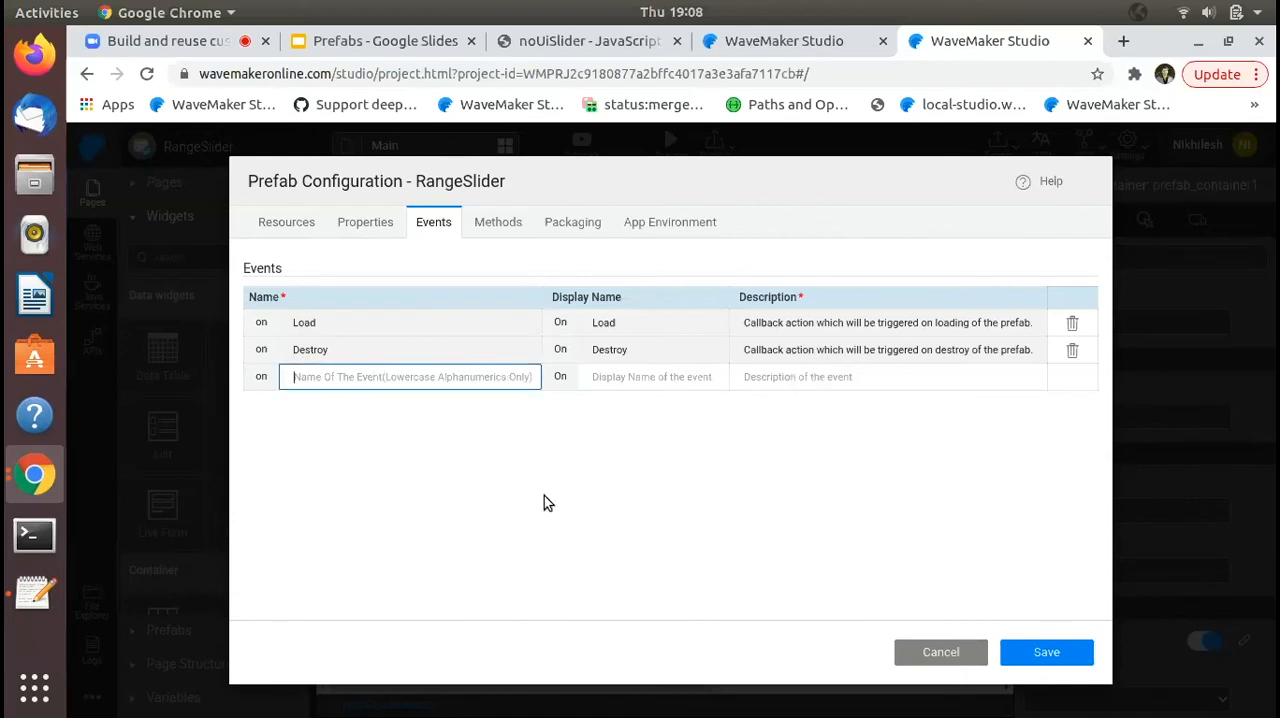
type("Change")
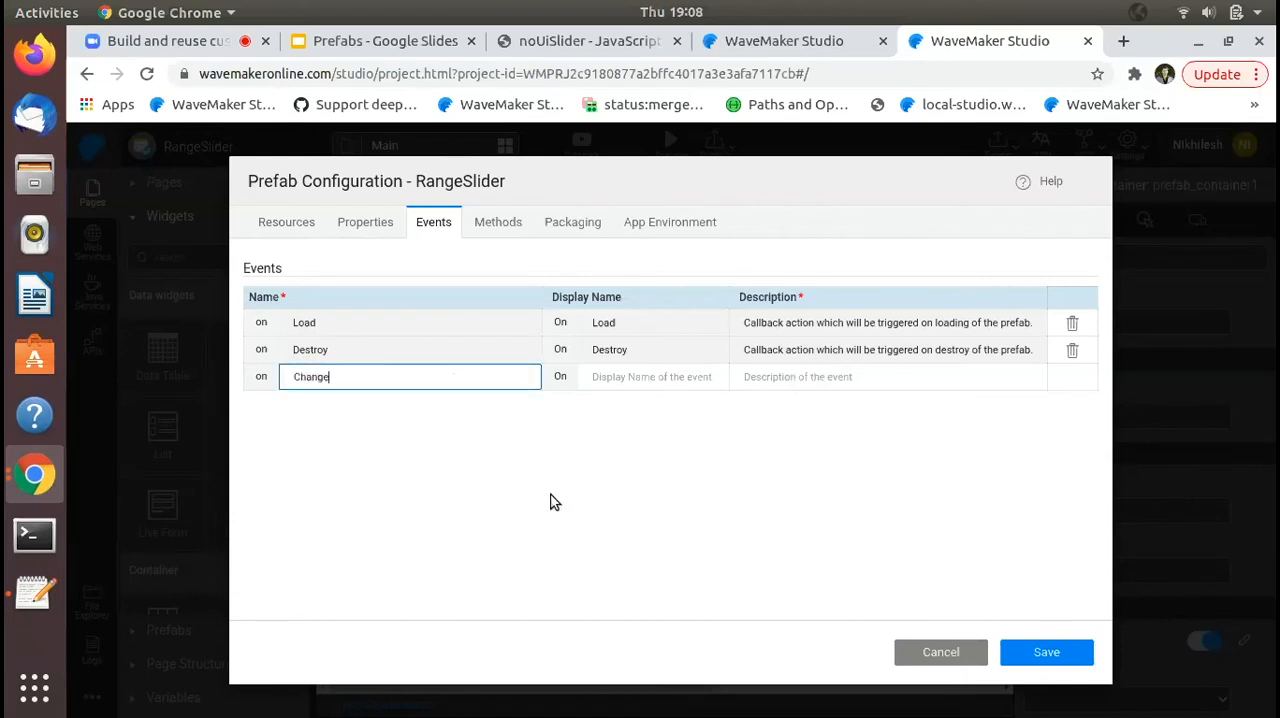
key("Tab")
left_click(848, 376)
type("calle")
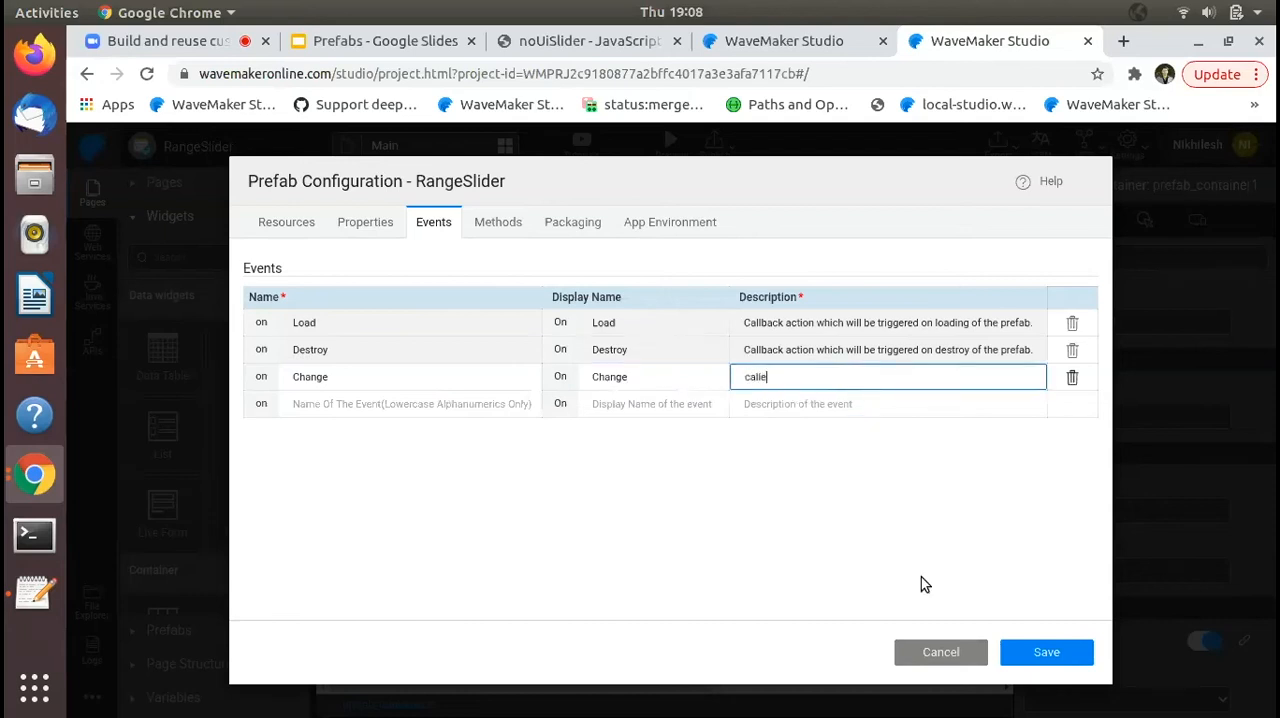
type("d when slider value changes")
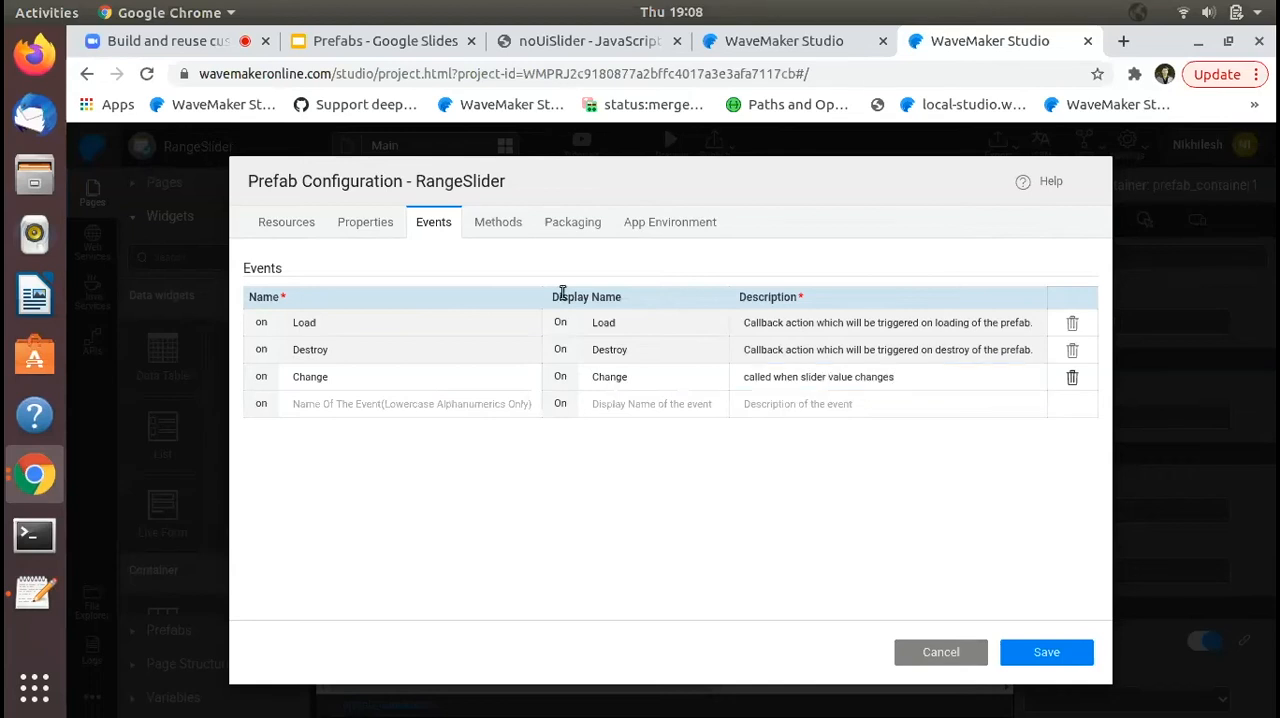
- Review the prefab's methods, packaging and app environment settings, and save the prefab configuration
left_click(505, 228)
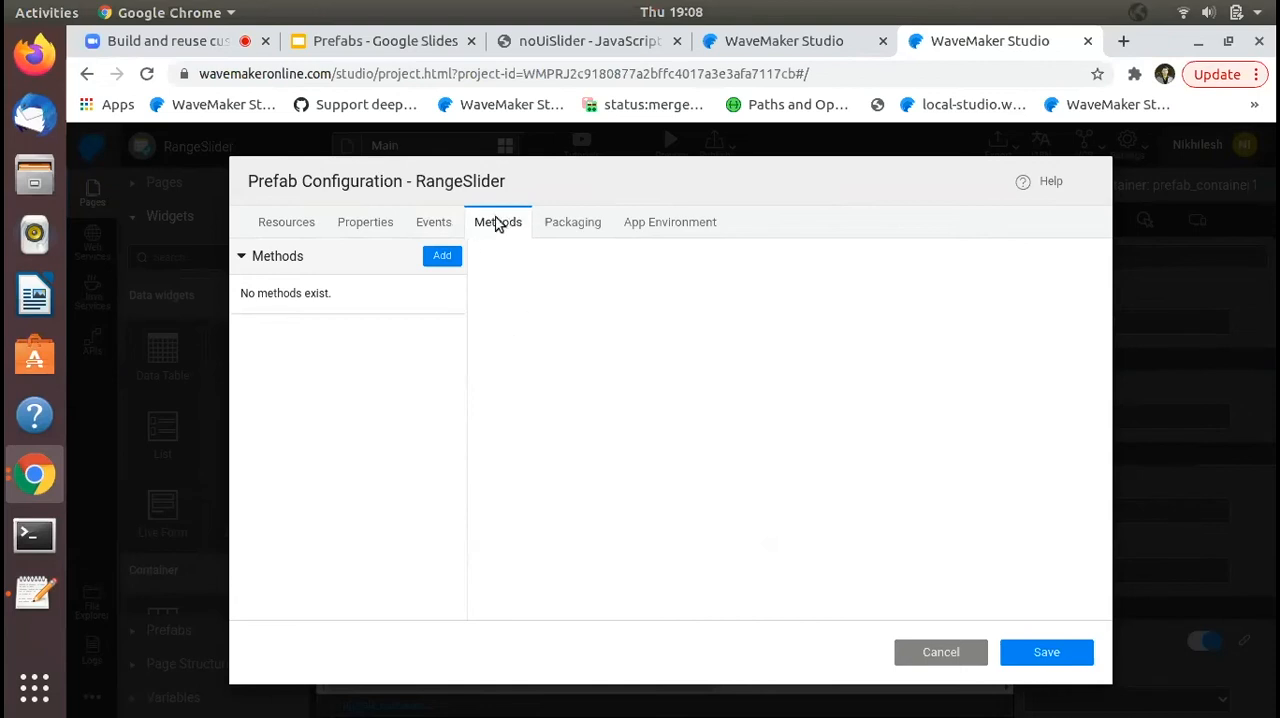
left_click(556, 224)
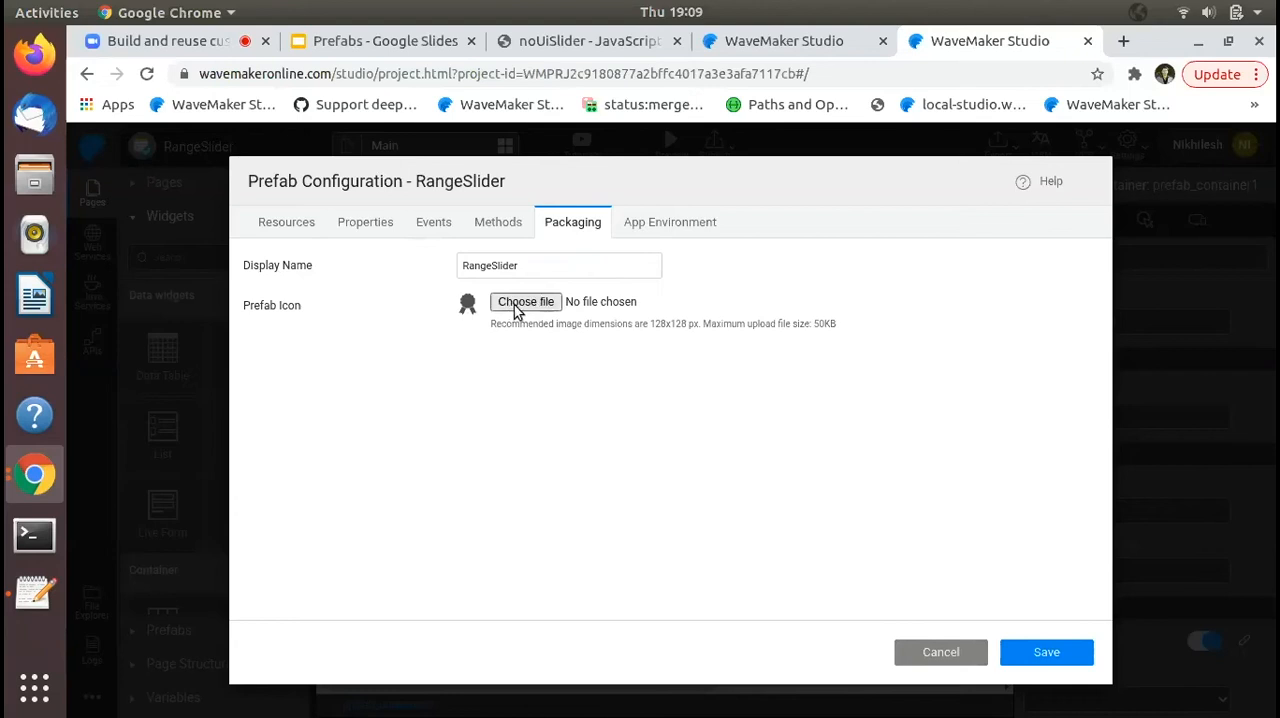
left_click(671, 224)
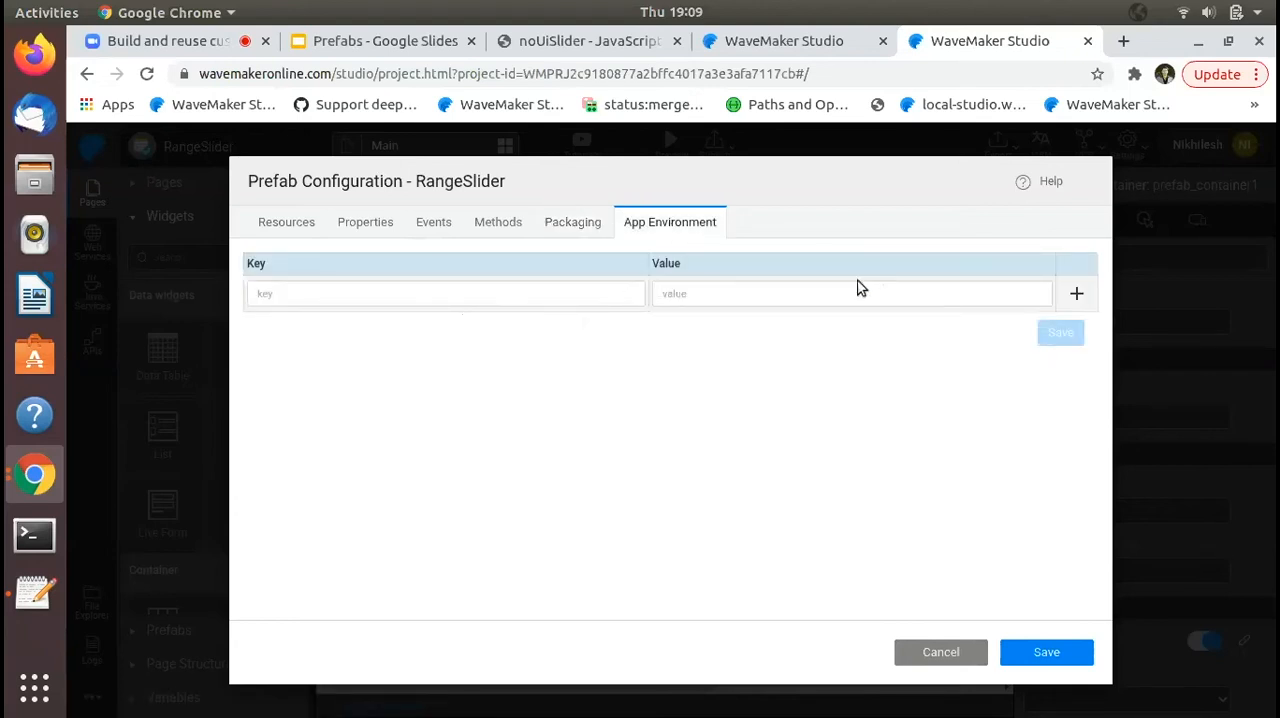
left_click(1032, 658)
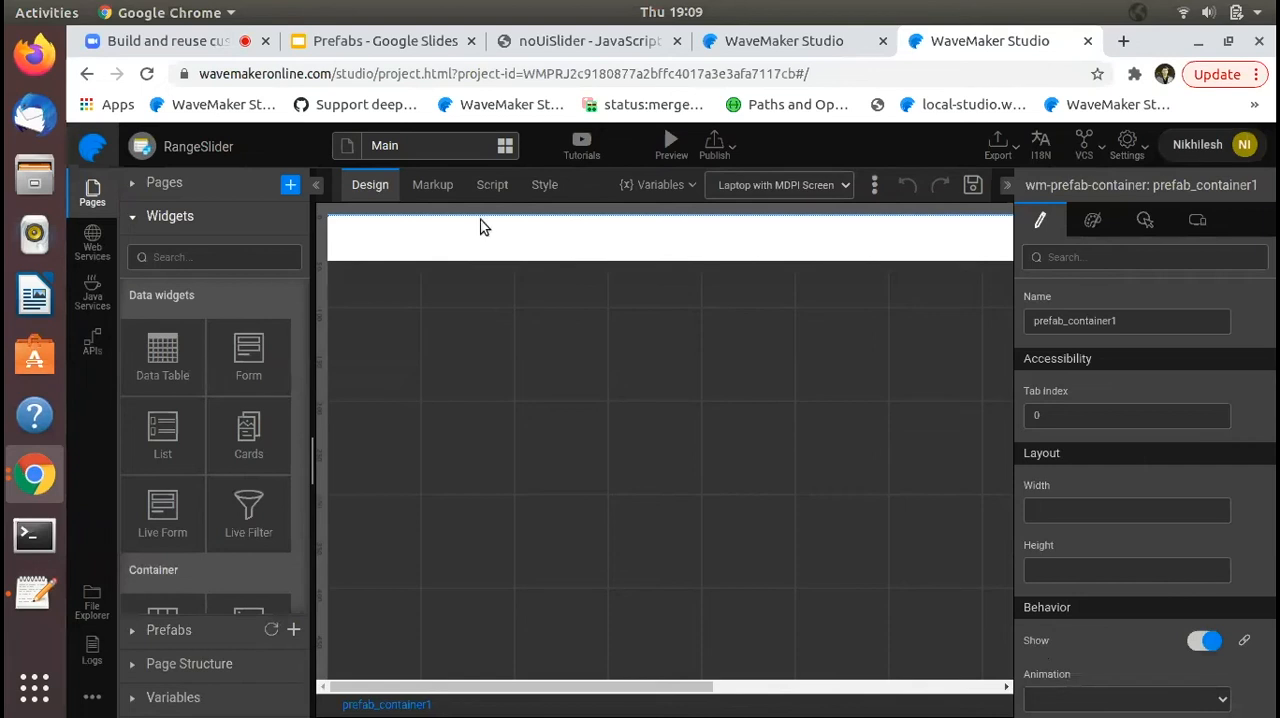
- Look up the element id used by the div in the noUiSlider page's sample code
left_click(628, 41)
scroll(1041, 365, "up", 10)
scroll(1041, 365, "down", 1)
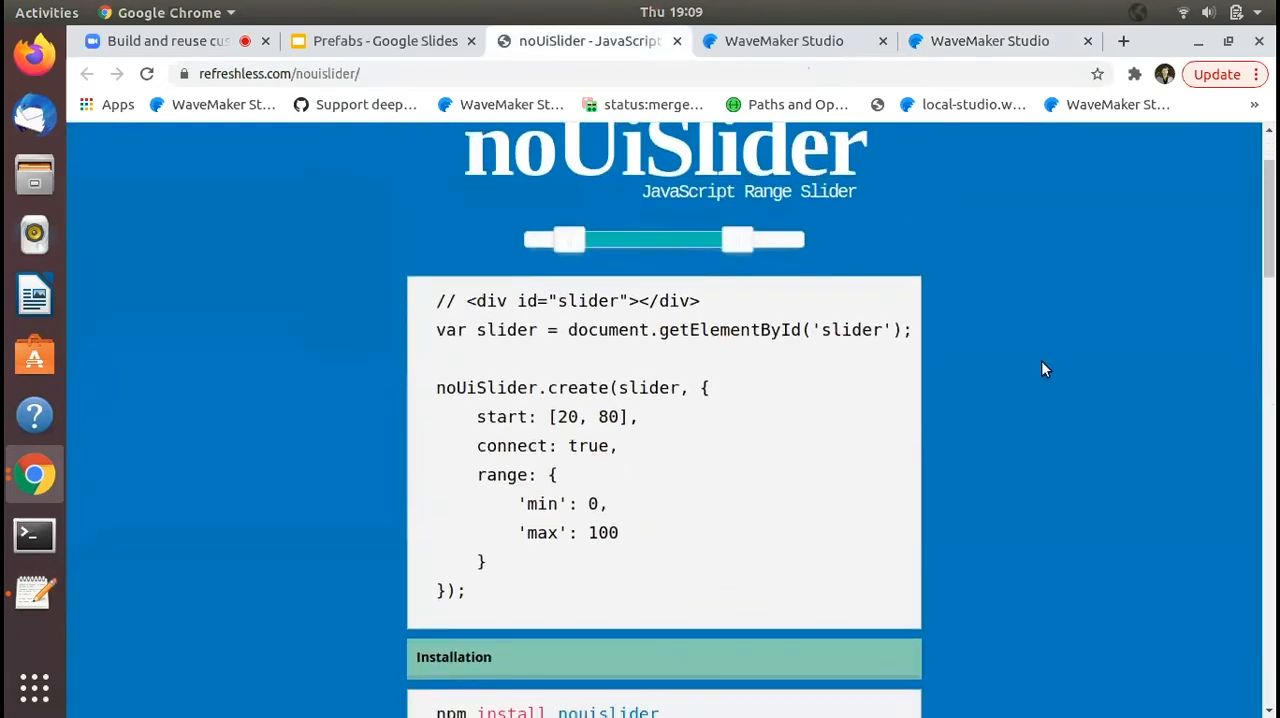
double_click(568, 301)
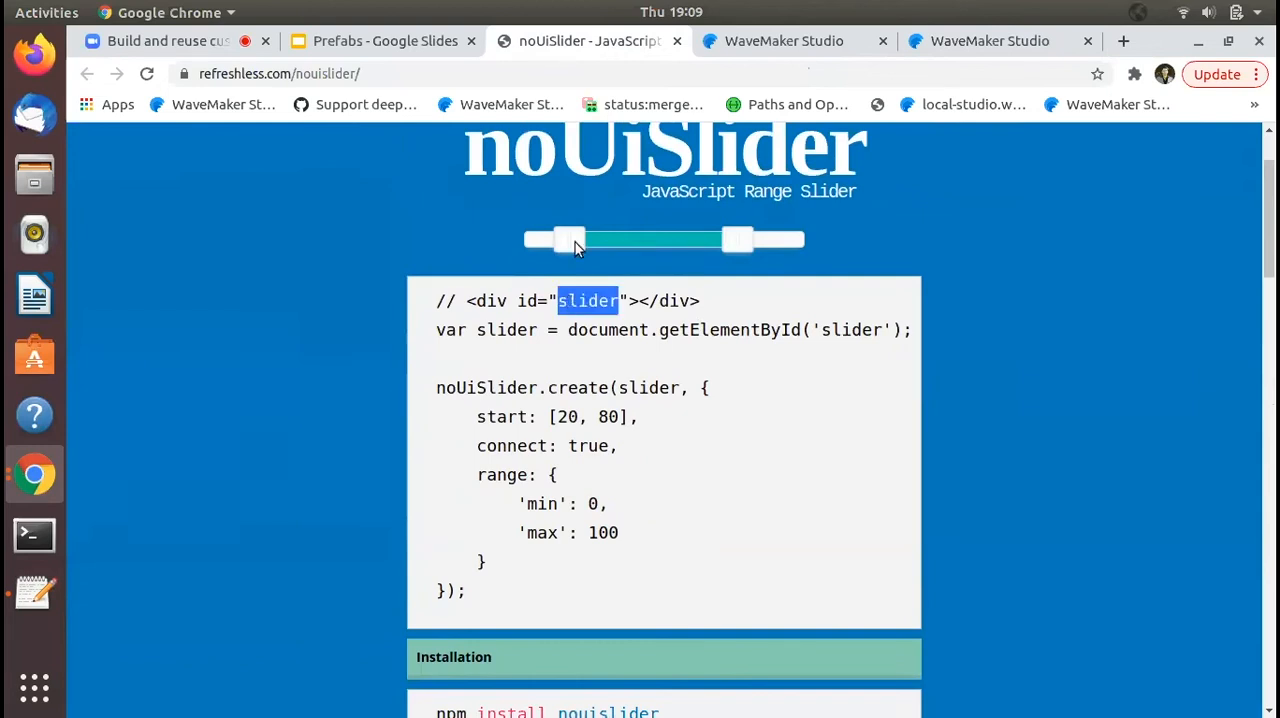
- Add a Container widget to the RangeSlider prefab's canvas, name it slider and save the page
left_click(946, 44)
left_click(174, 252)
type("cont")
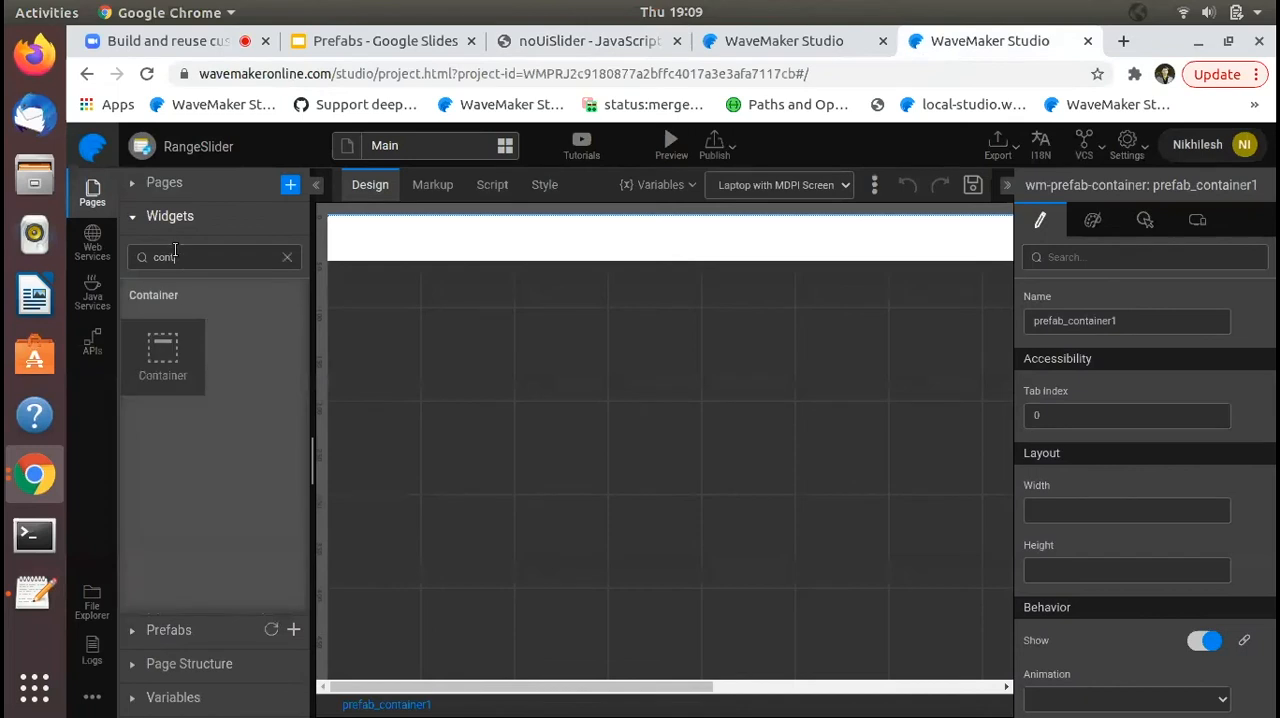
left_click_drag(165, 356, 420, 243)
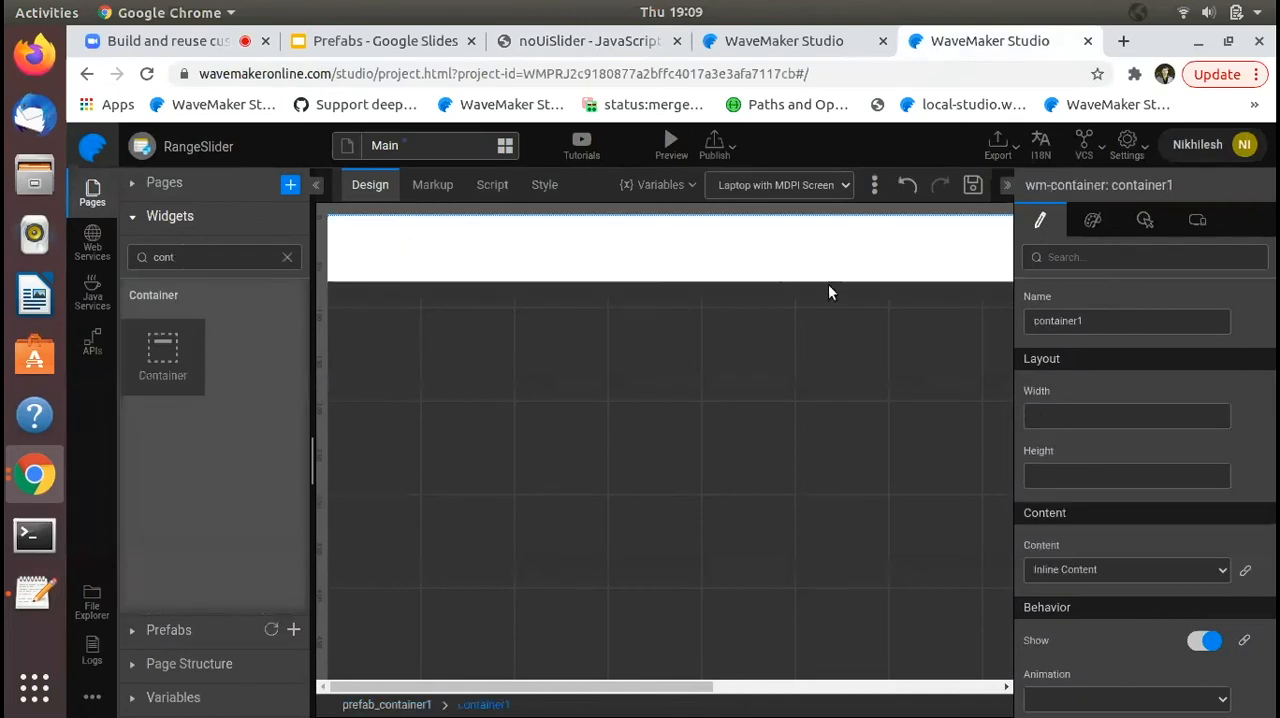
double_click(1097, 322)
type("slider")
left_click(1105, 288)
key("ctrl+s")
- Copy the noUiSlider sample initialization code into the prefab script's onReady function and save it
left_click(515, 190)
left_click(800, 41)
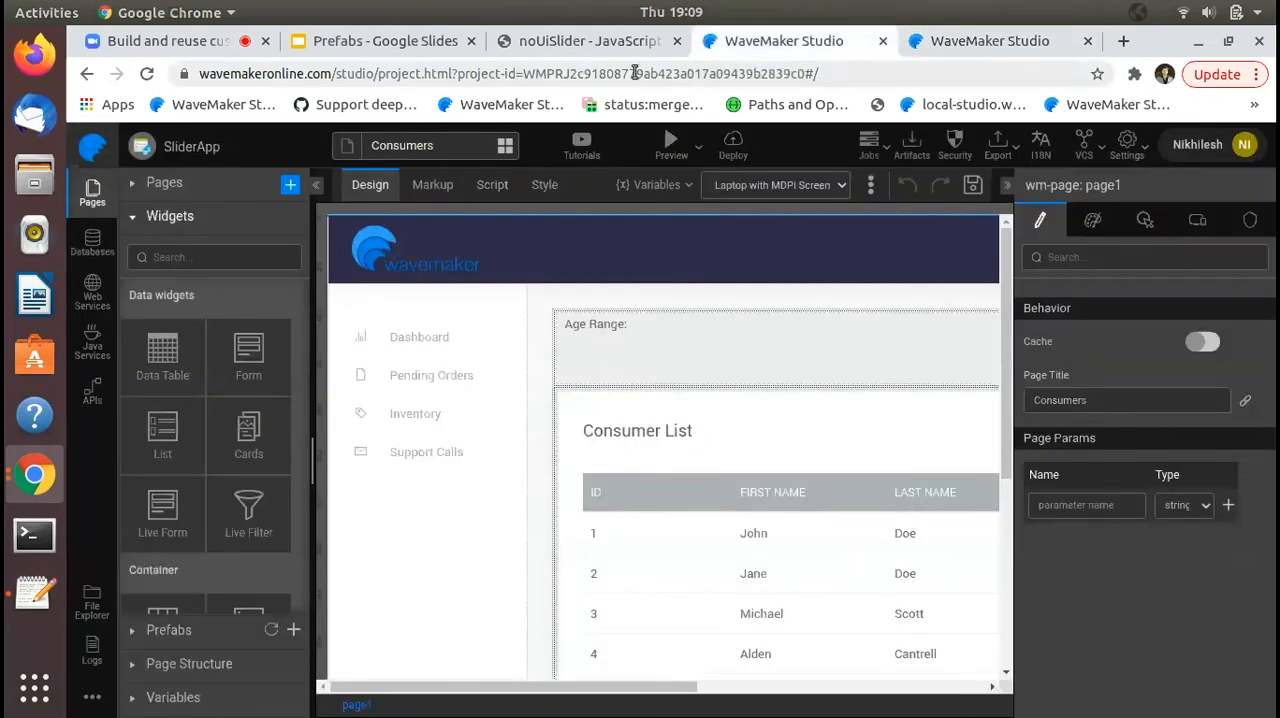
left_click(616, 45)
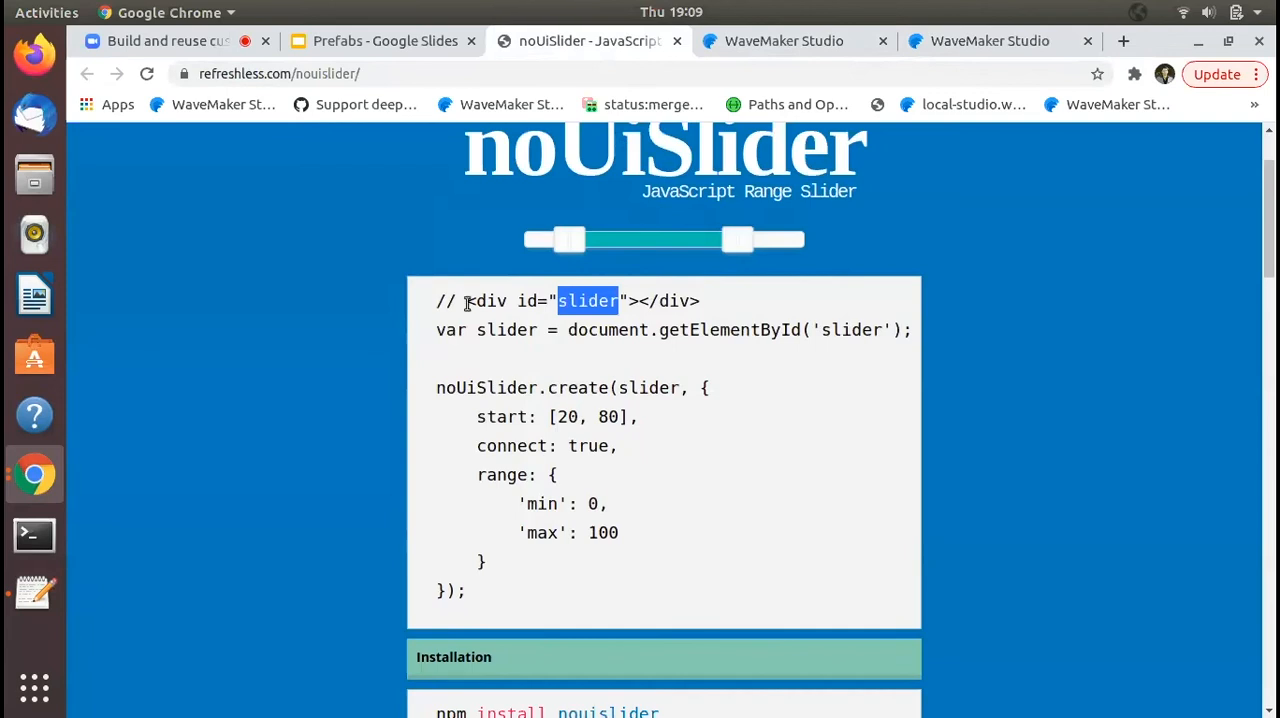
left_click_drag(434, 331, 466, 596)
key("ctrl+c")
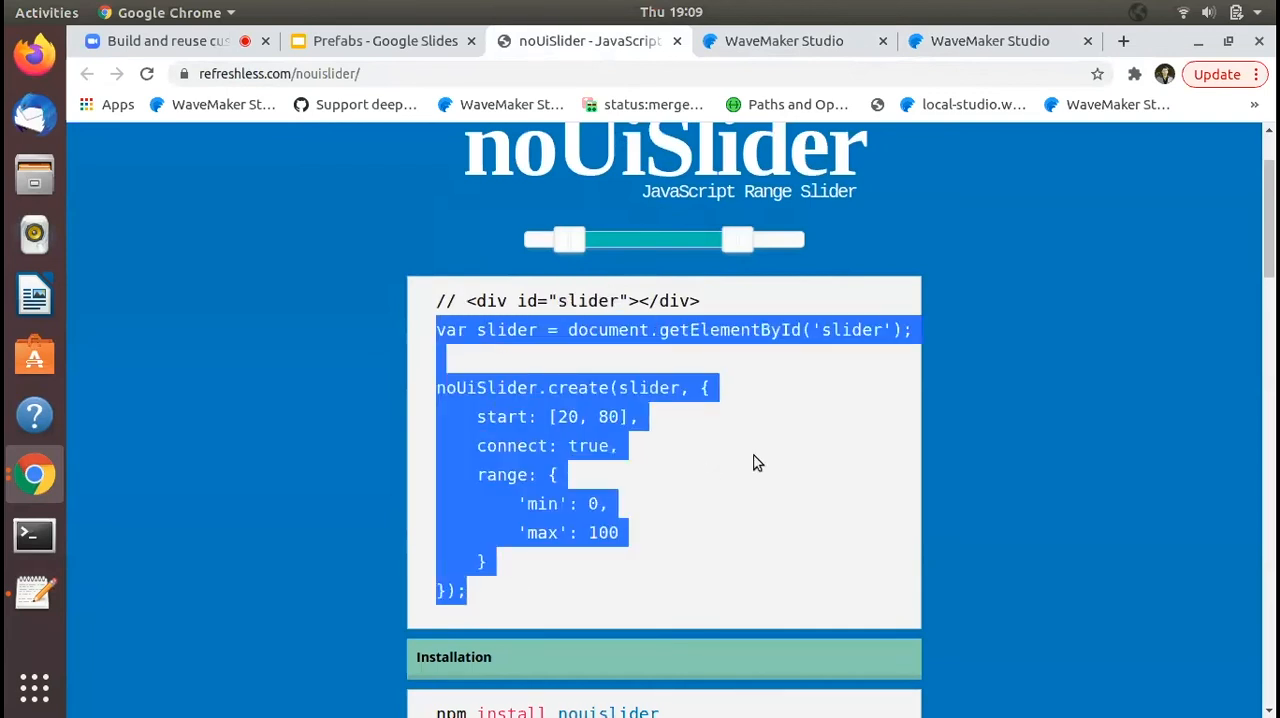
left_click(1013, 44)
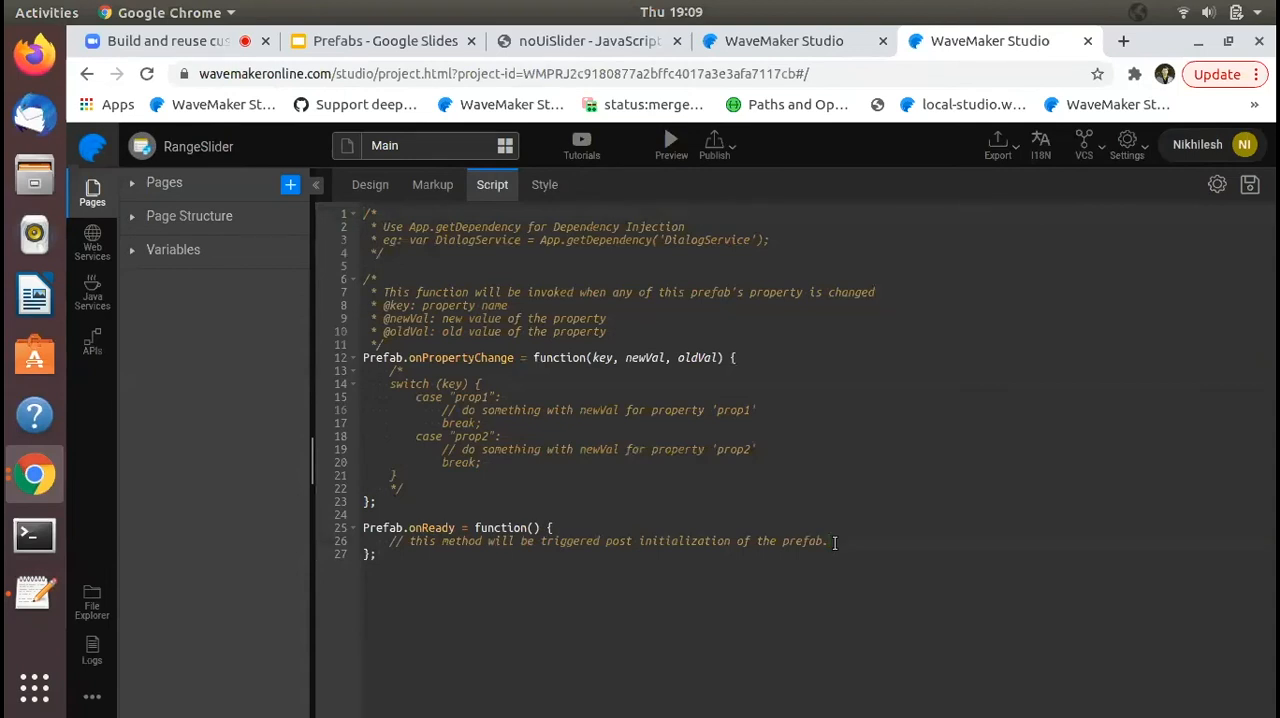
key("Return")
key("ctrl+v")
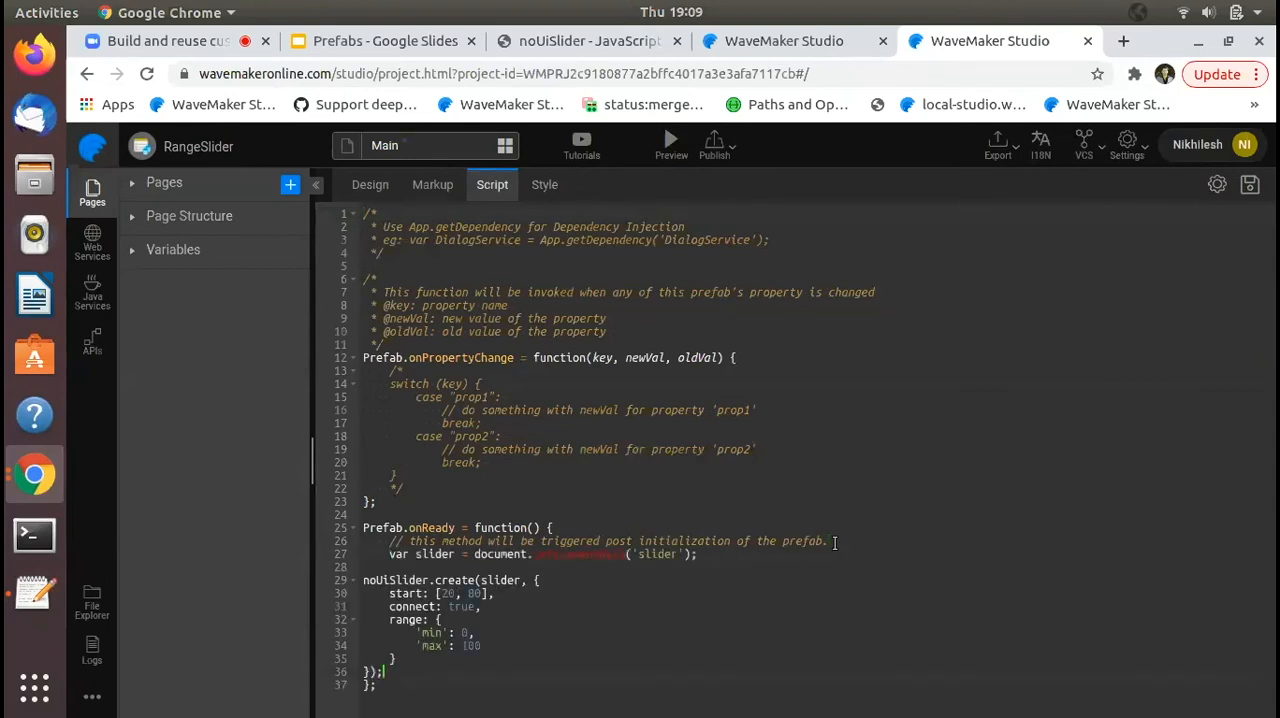
key("ctrl+s")
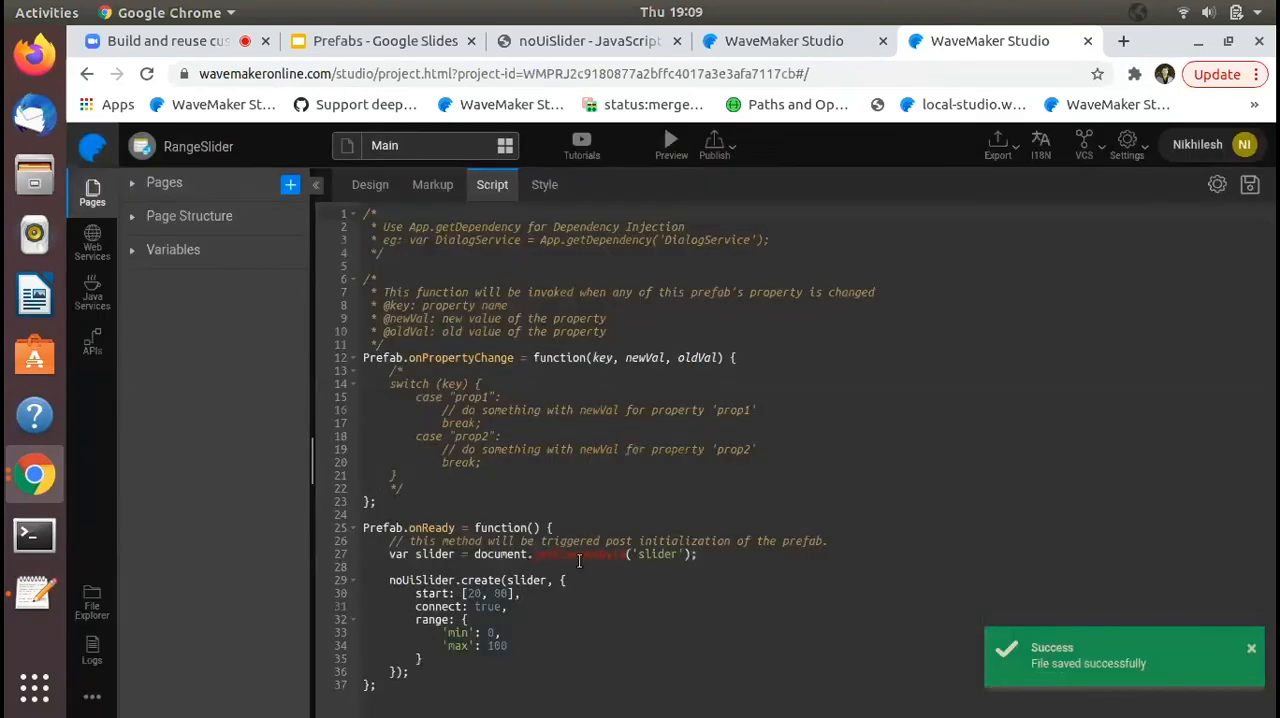
- Change the slider lookup in onReady to getElementsByName('slider')[0] and save the script
double_click(594, 554)
type("getElementsByName")
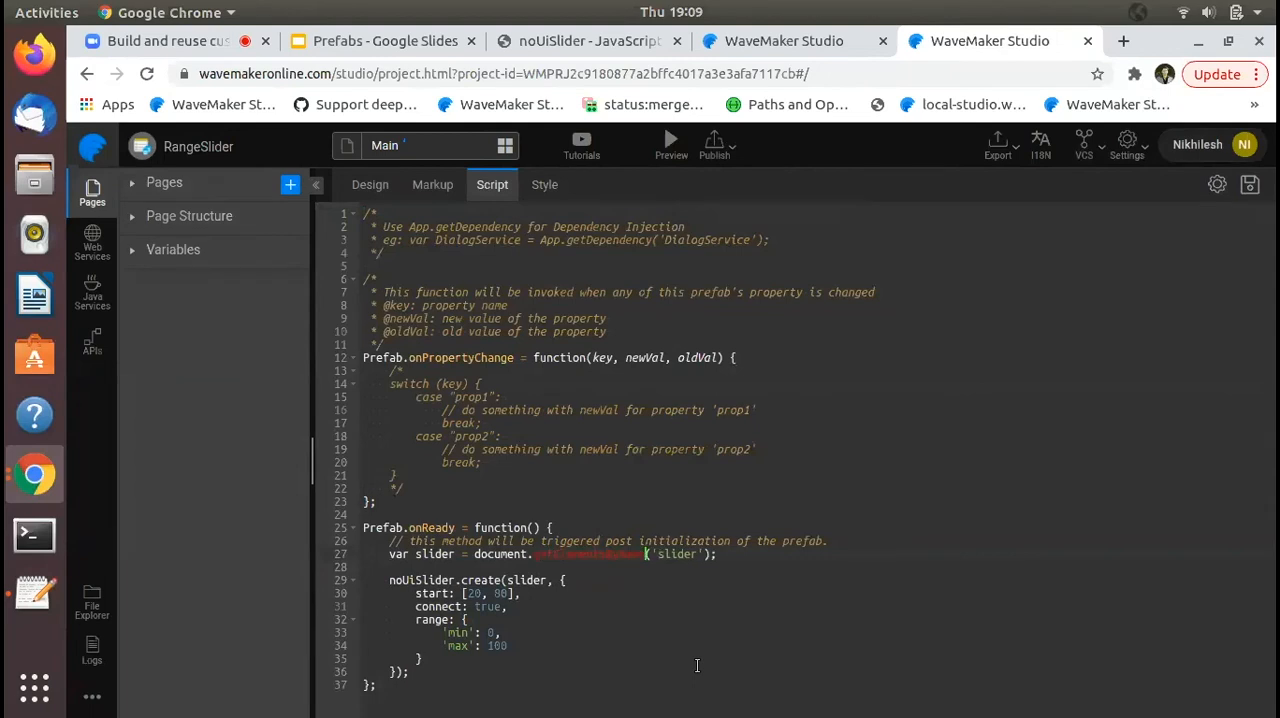
key("End")
key("Left")
type("[0]")
key("ctrl+s")
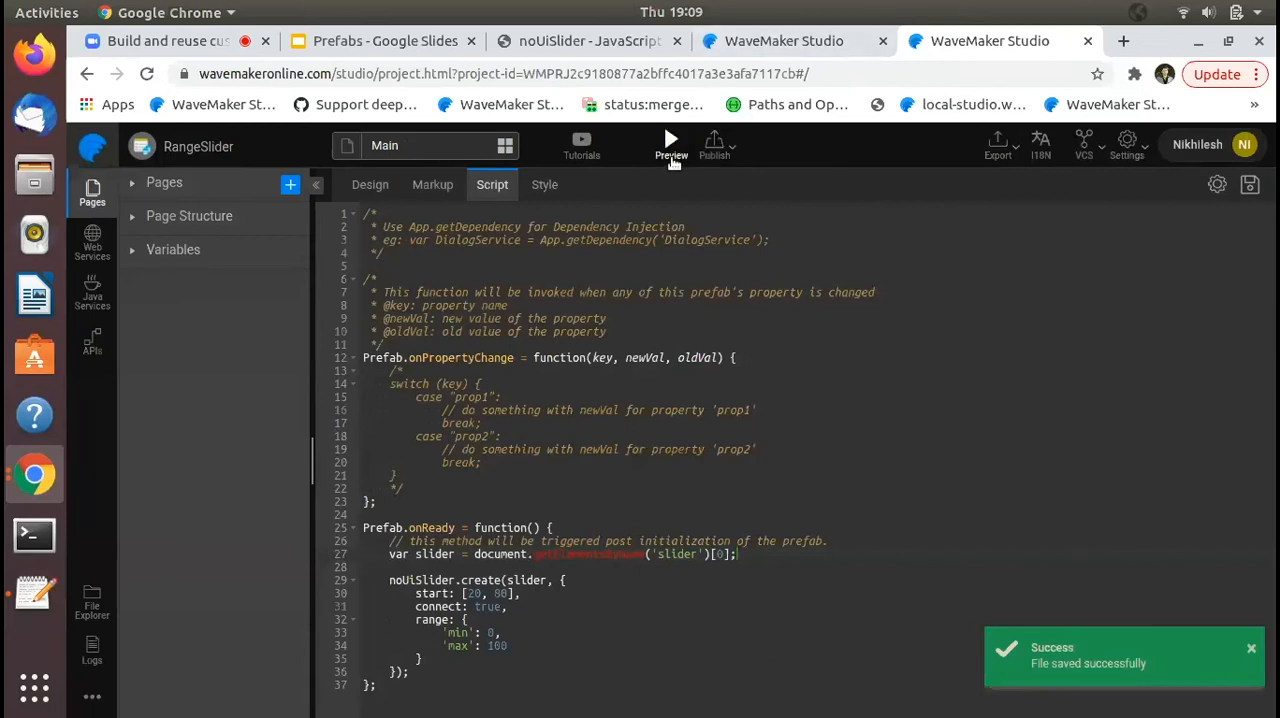
- Preview the RangeSlider prefab and inspect both ends of the rendered slider
left_click(671, 150)
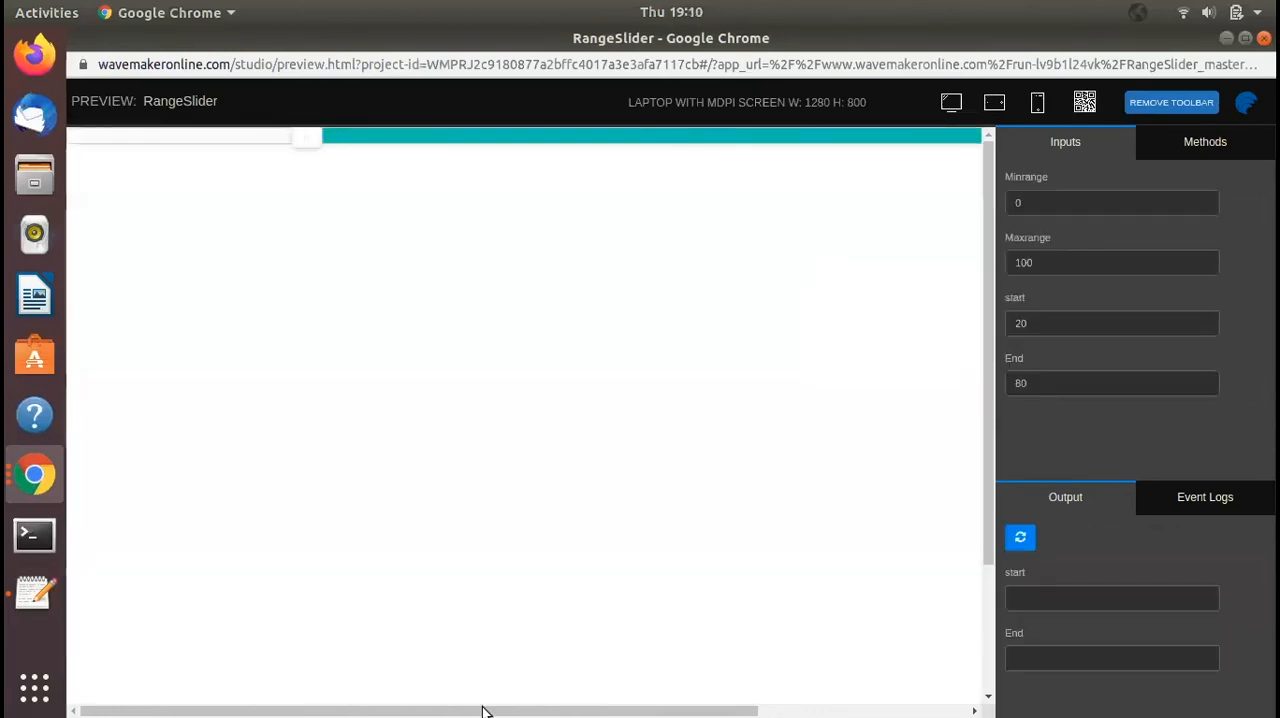
left_click_drag(488, 712, 783, 715)
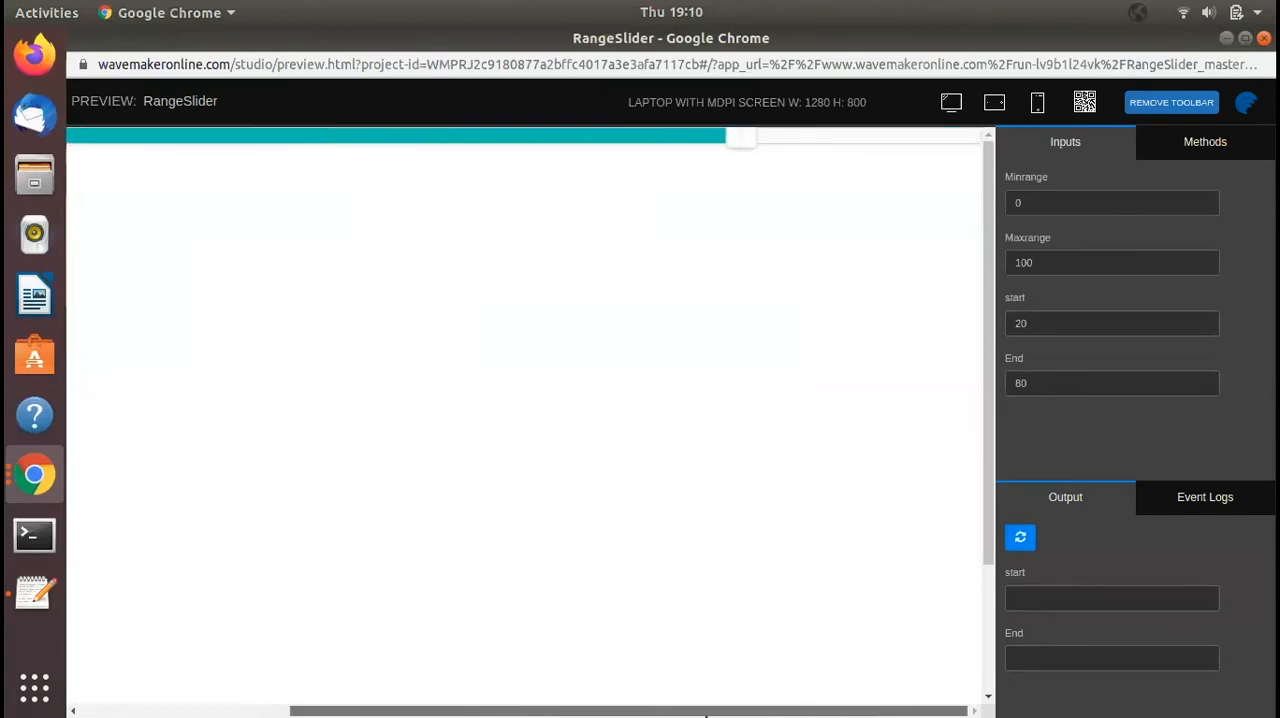
left_click_drag(706, 714, 496, 714)
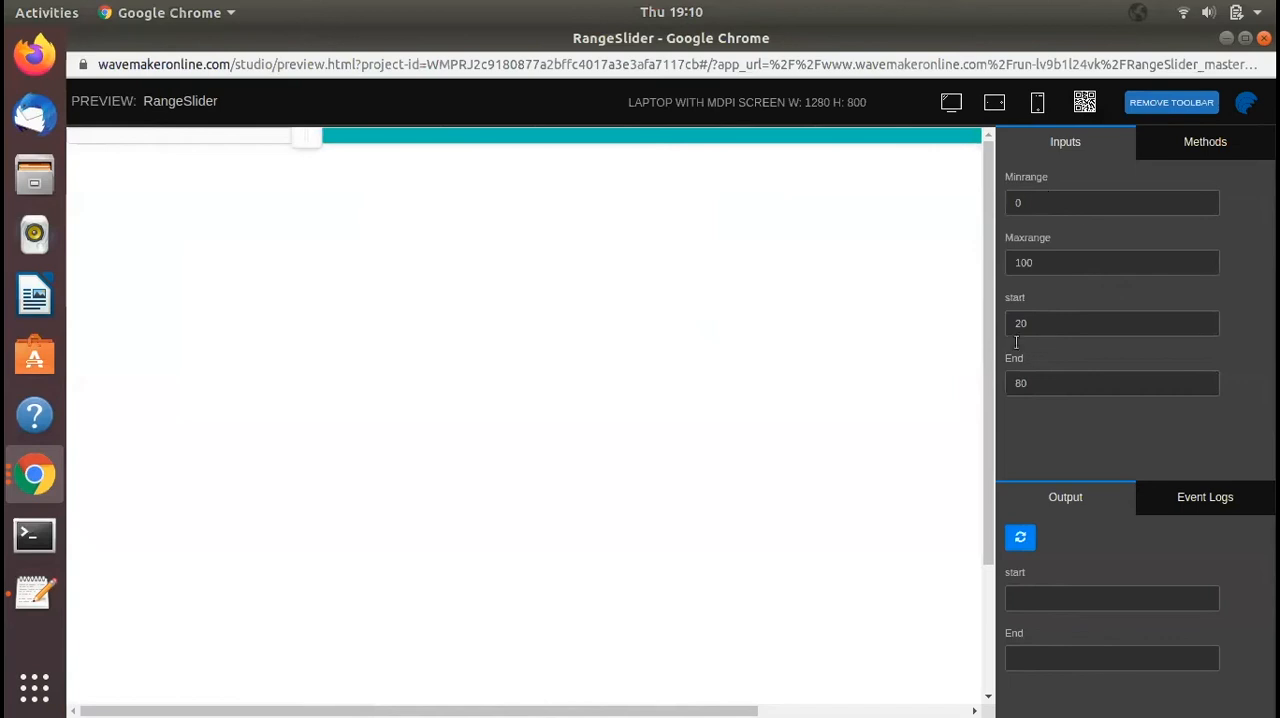
- Return to the prefab script and examine the hardcoded slider options and the onPropertyChange function with its parameters
key("alt+Tab")
left_click_drag(470, 594, 524, 596)
left_click(478, 621)
double_click(486, 606)
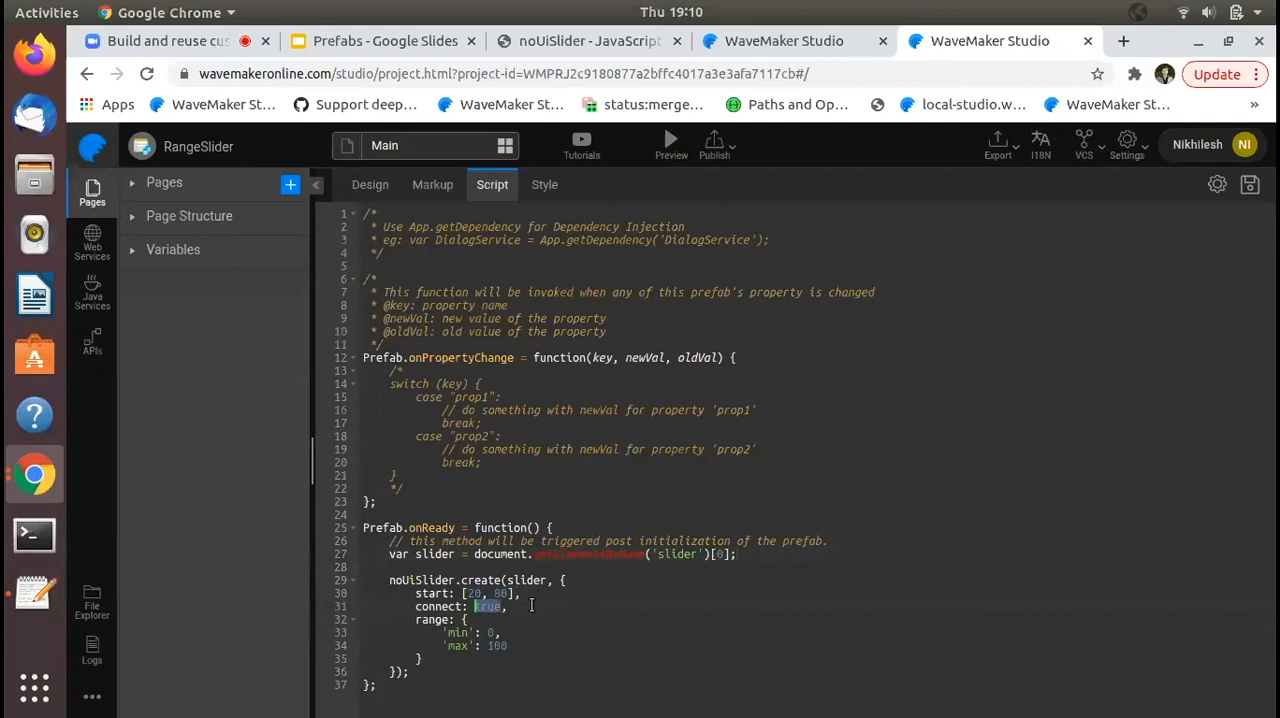
double_click(472, 360)
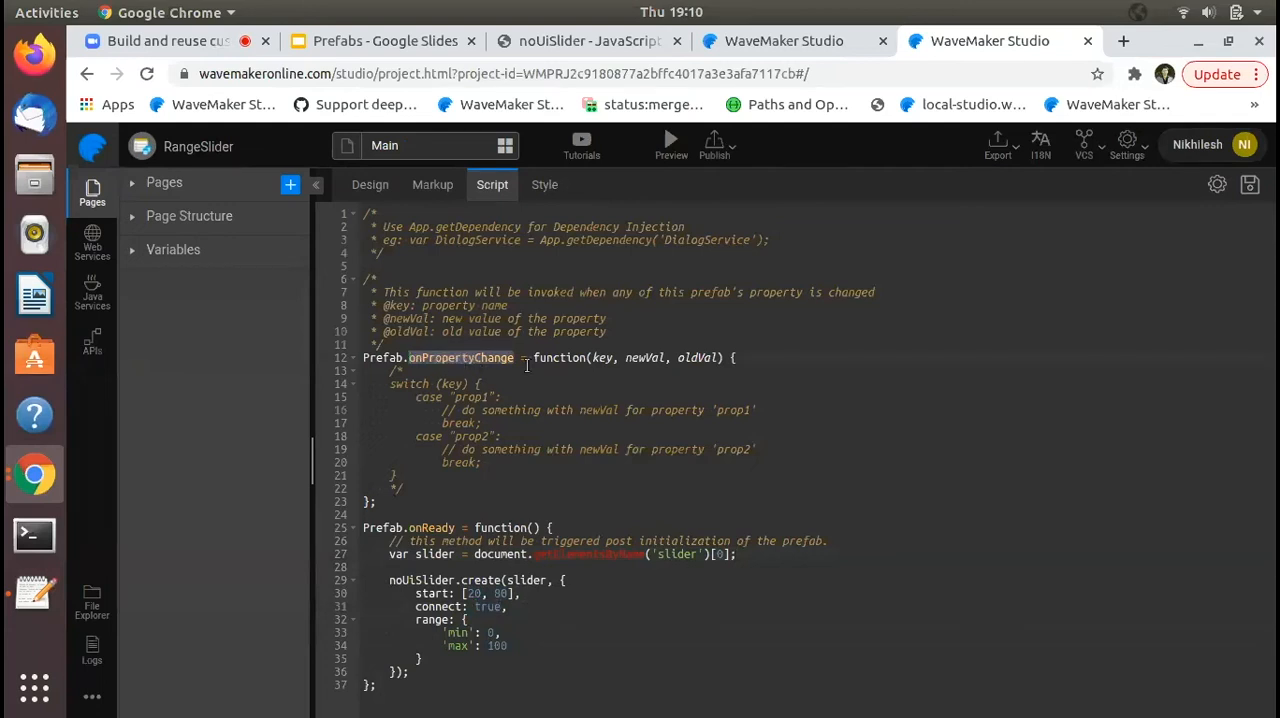
double_click(410, 293)
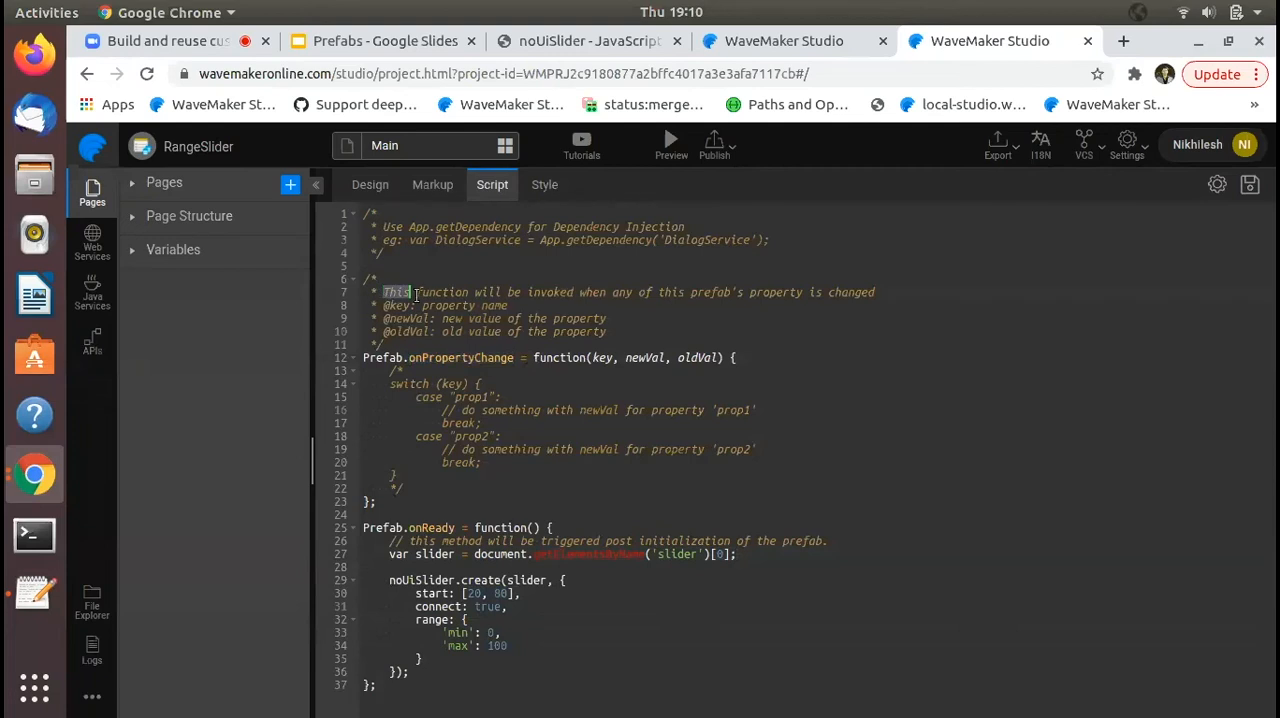
left_click(710, 292)
double_click(469, 357)
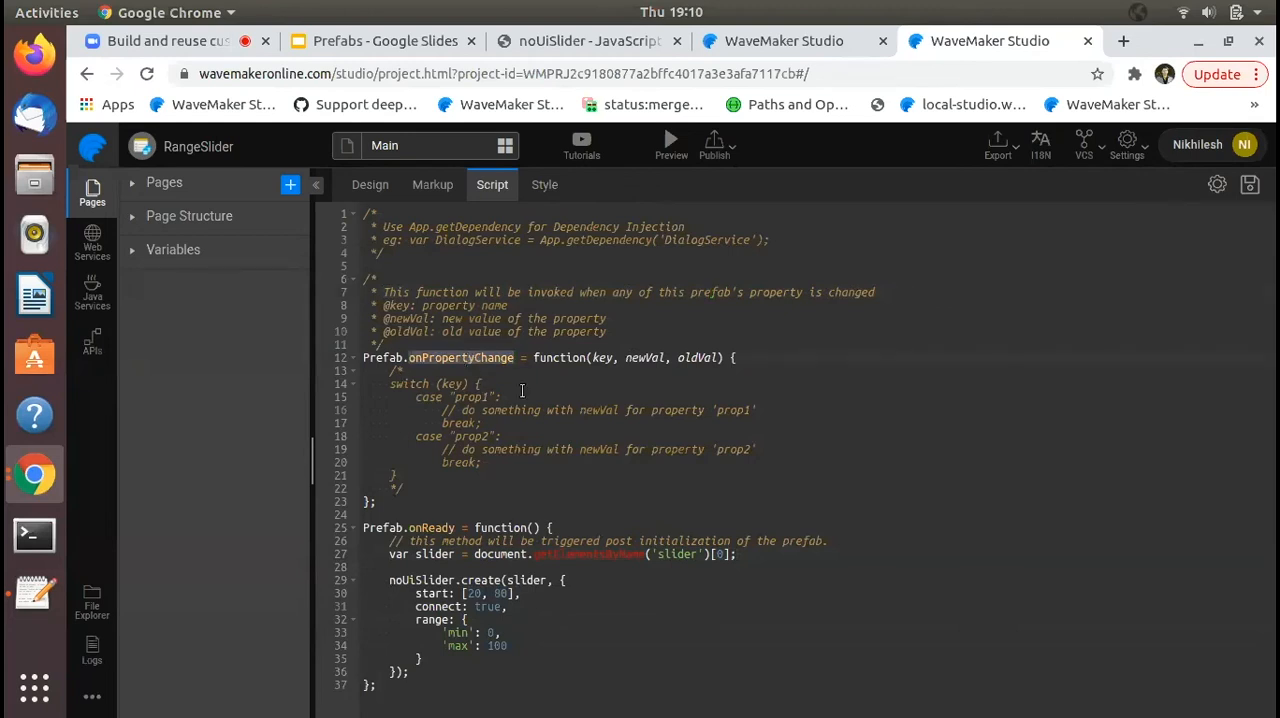
left_click(521, 393)
double_click(643, 357)
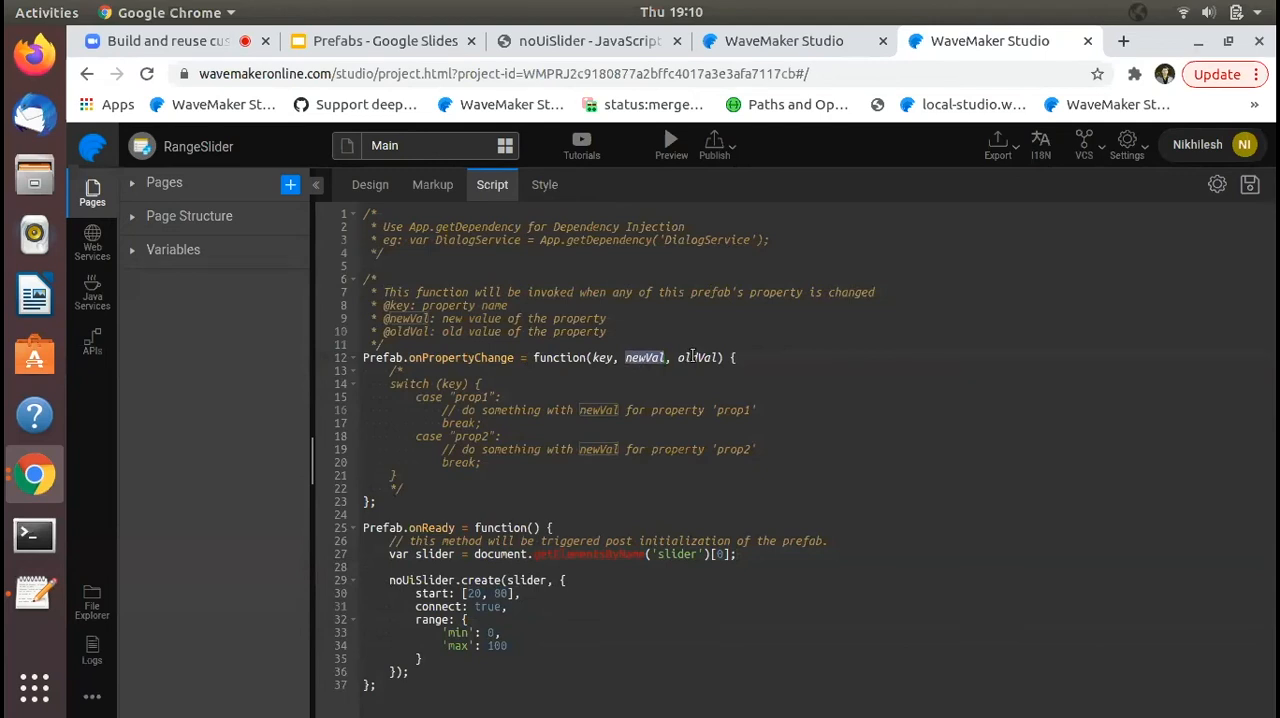
- Replace the onPropertyChange and onReady functions with the prepared code from the basicslider2 text file and save the script
left_click(34, 592)
left_click(72, 258)
left_click_drag(76, 258, 237, 663)
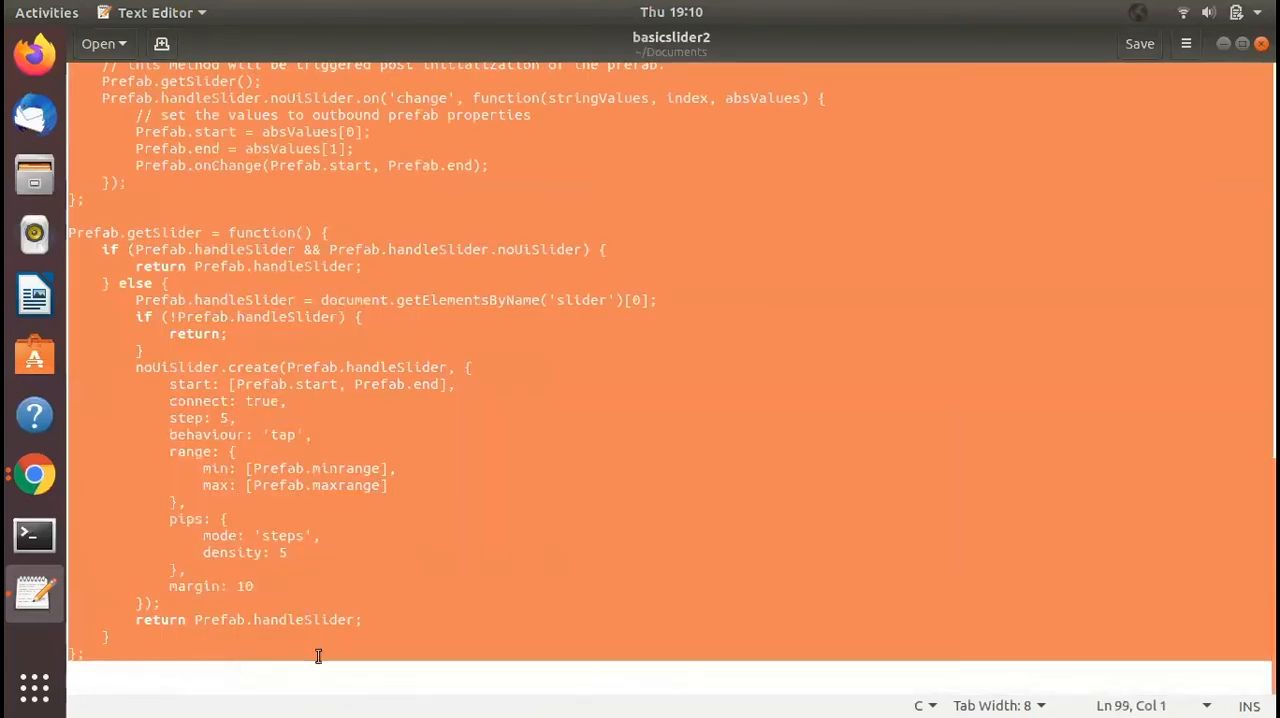
left_click(34, 474)
left_click(201, 426)
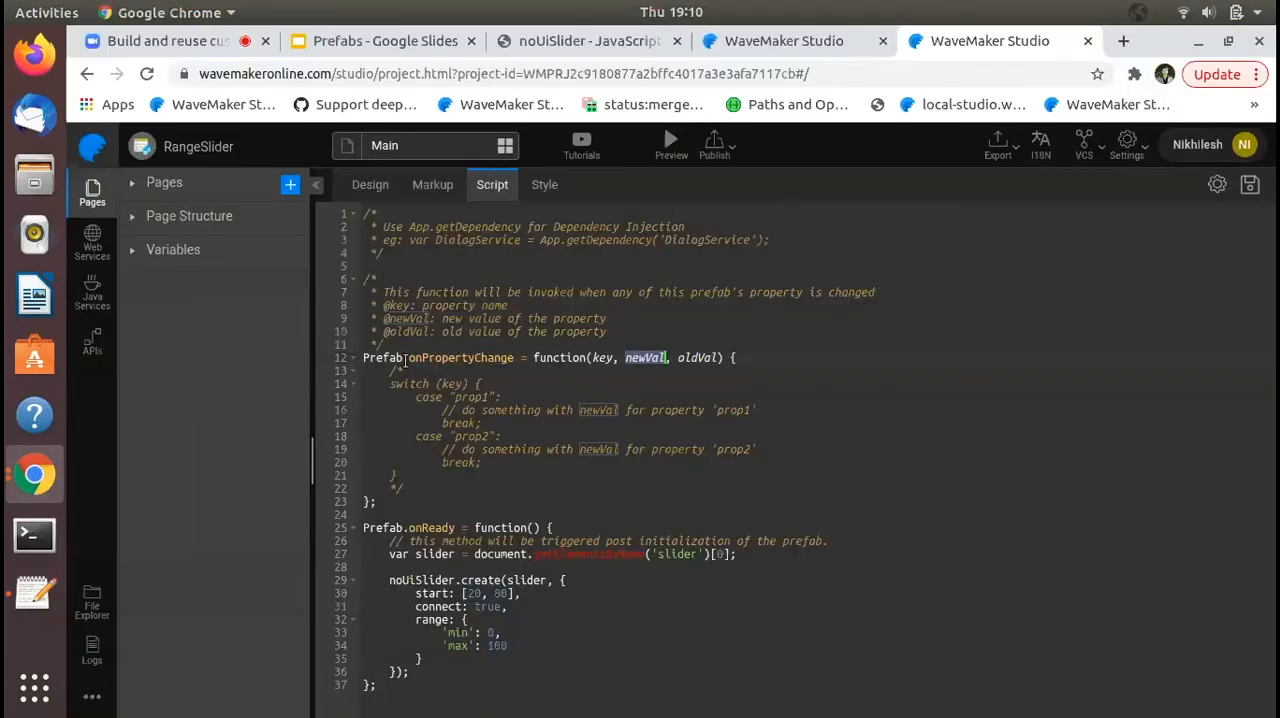
left_click_drag(365, 358, 597, 641)
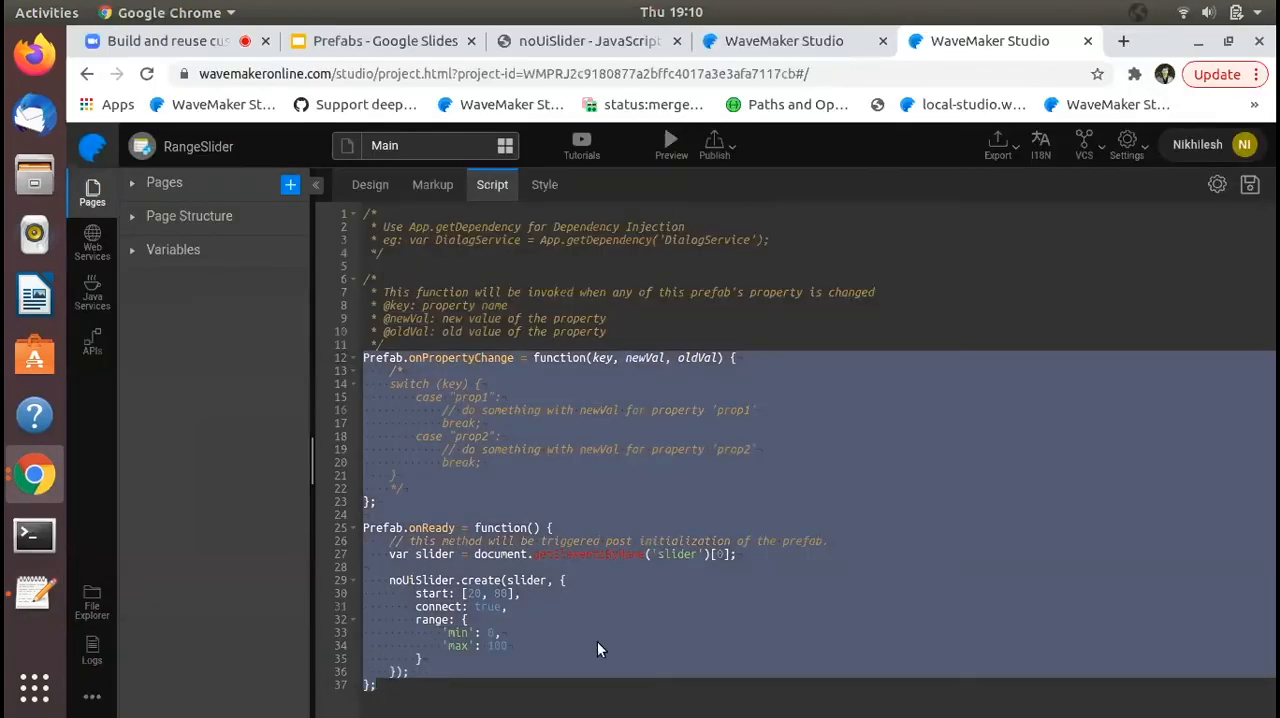
key("ctrl+v")
key("ctrl+s")
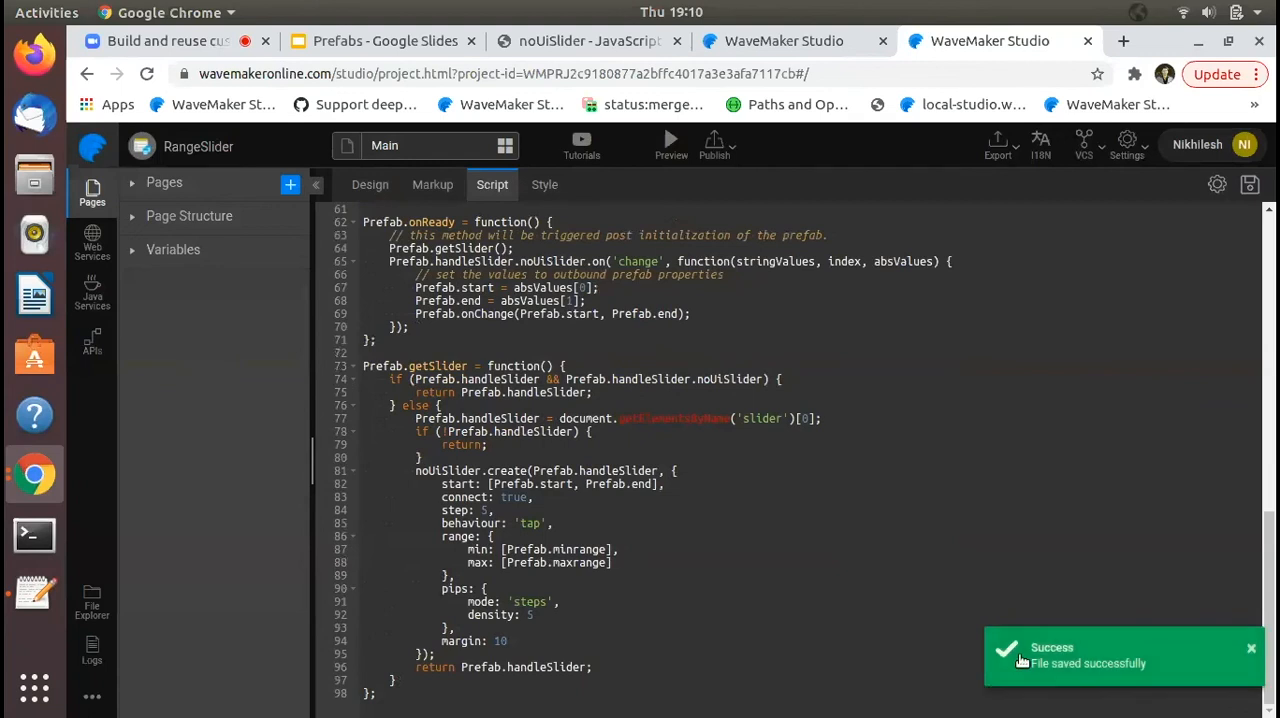
- Review the handleSlider assignment in getSlider and the updateOptions call for the start case in onPropertyChange
scroll(944, 521, "up", 1)
scroll(944, 521, "up", 1)
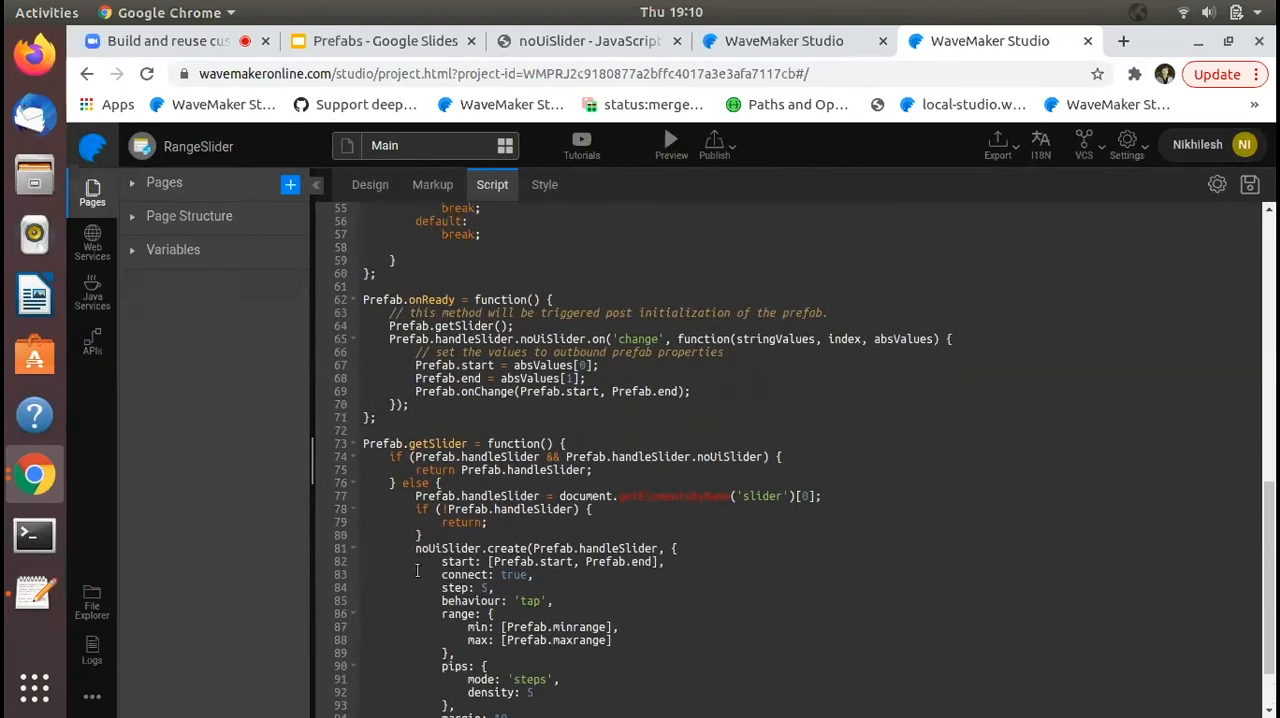
double_click(438, 497)
double_click(500, 496)
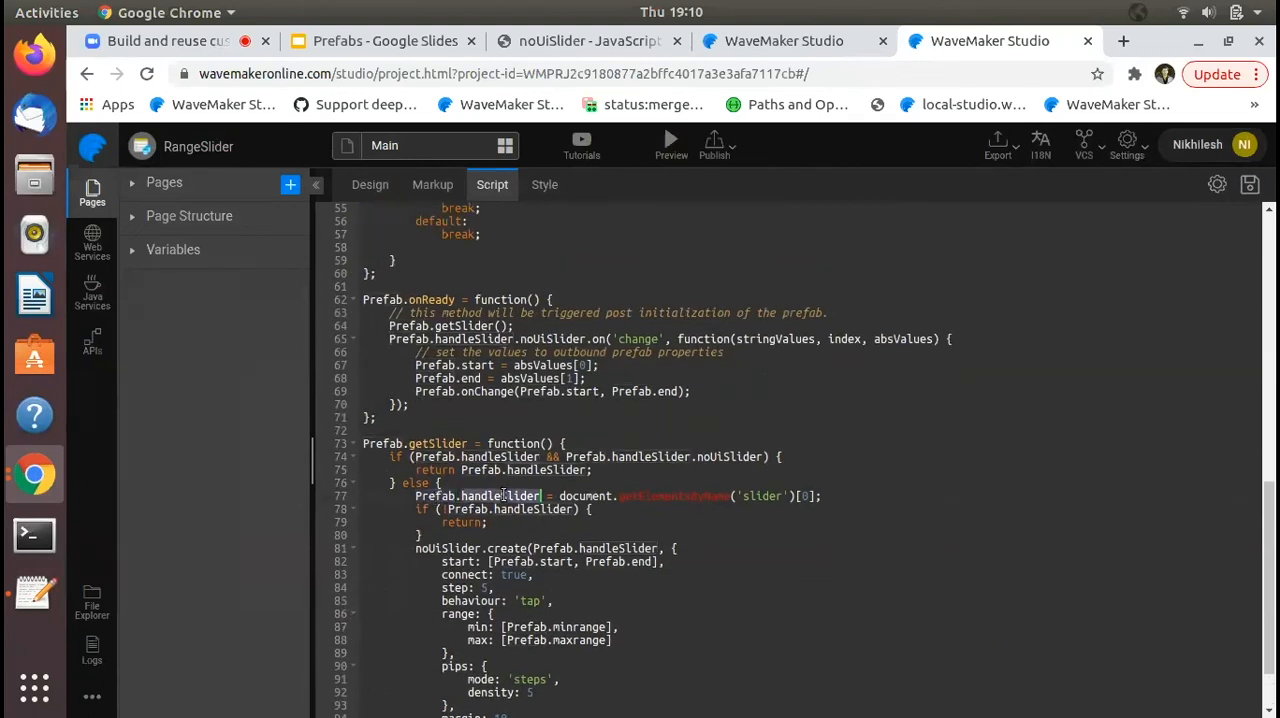
scroll(503, 492, "up", 10)
scroll(510, 450, "up", 1)
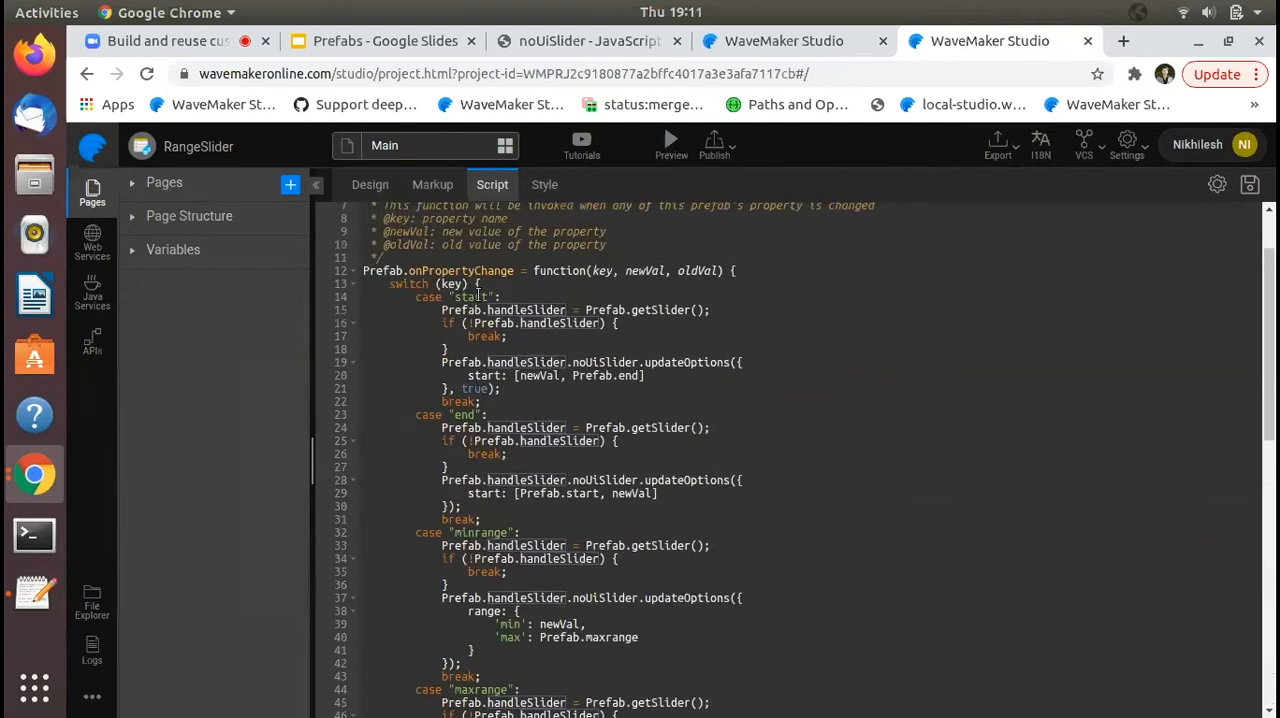
double_click(661, 362)
double_click(536, 362)
double_click(548, 376)
left_click(595, 375)
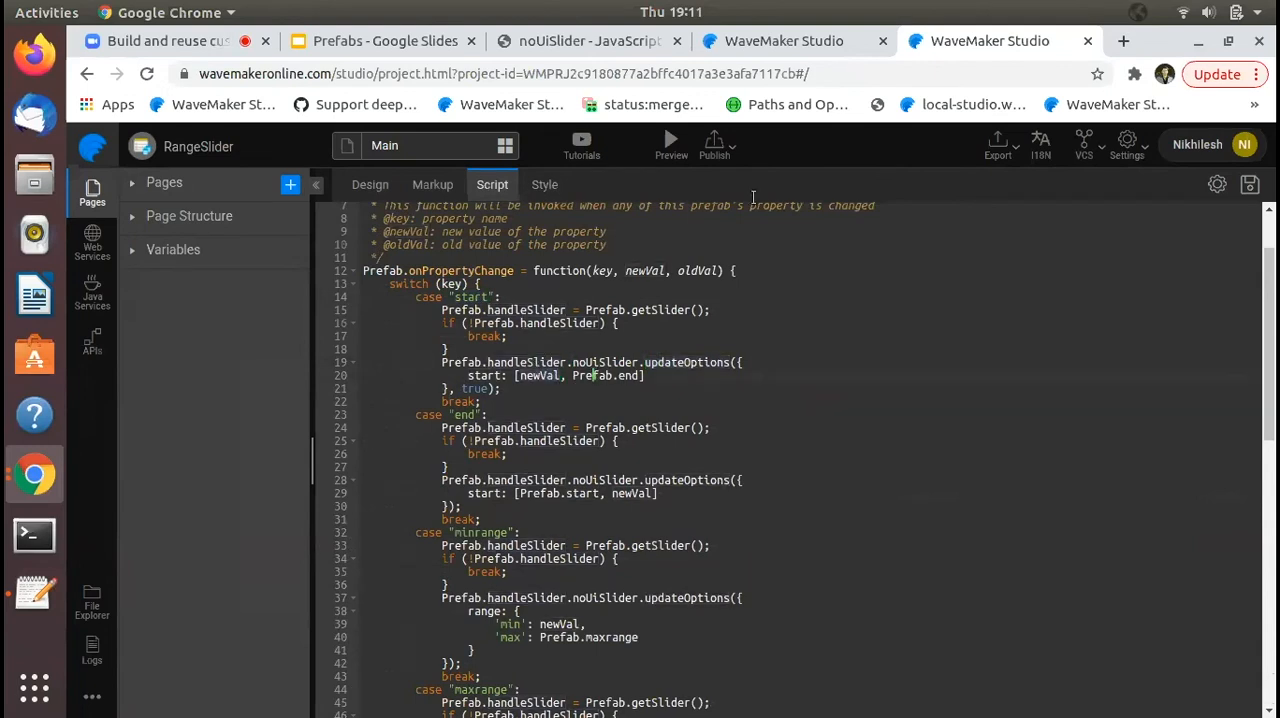
- Preview the prefab and set Minrange to 10, Maxrange to 80, start to 30 and End to 50
left_click(668, 146)
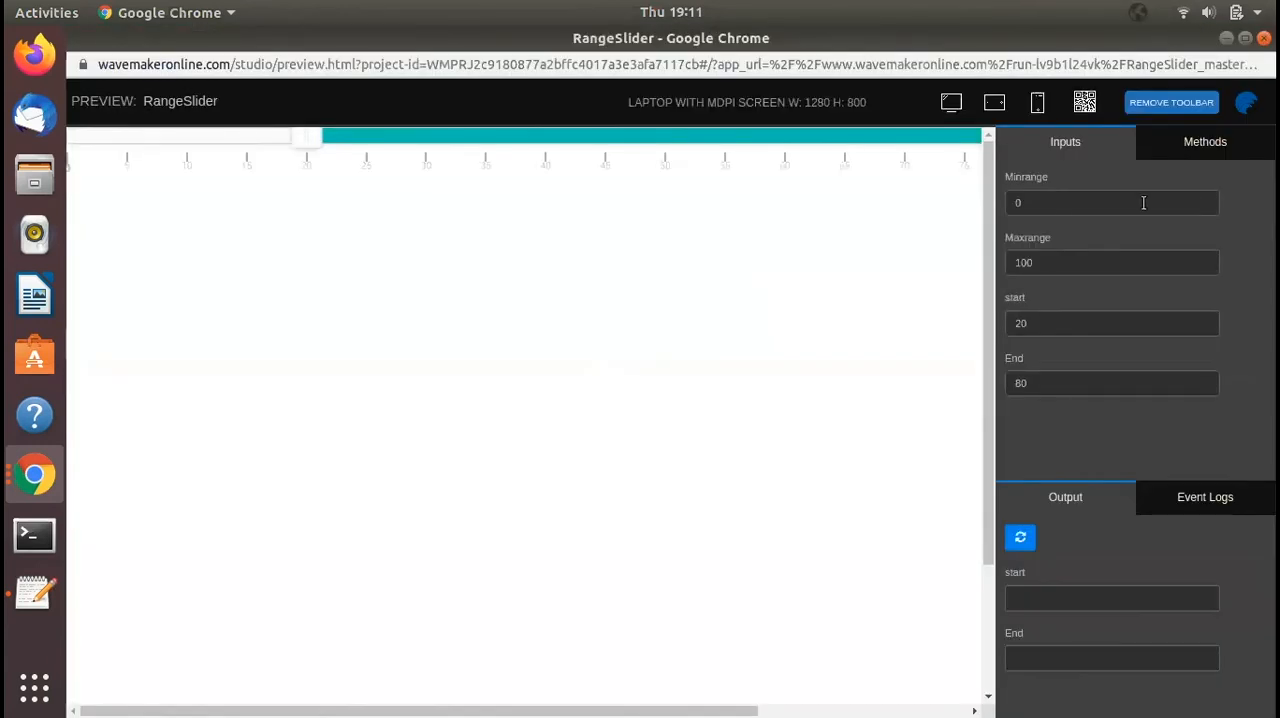
left_click(1143, 203)
key("BackSpace")
type("10")
key("Tab")
type("80")
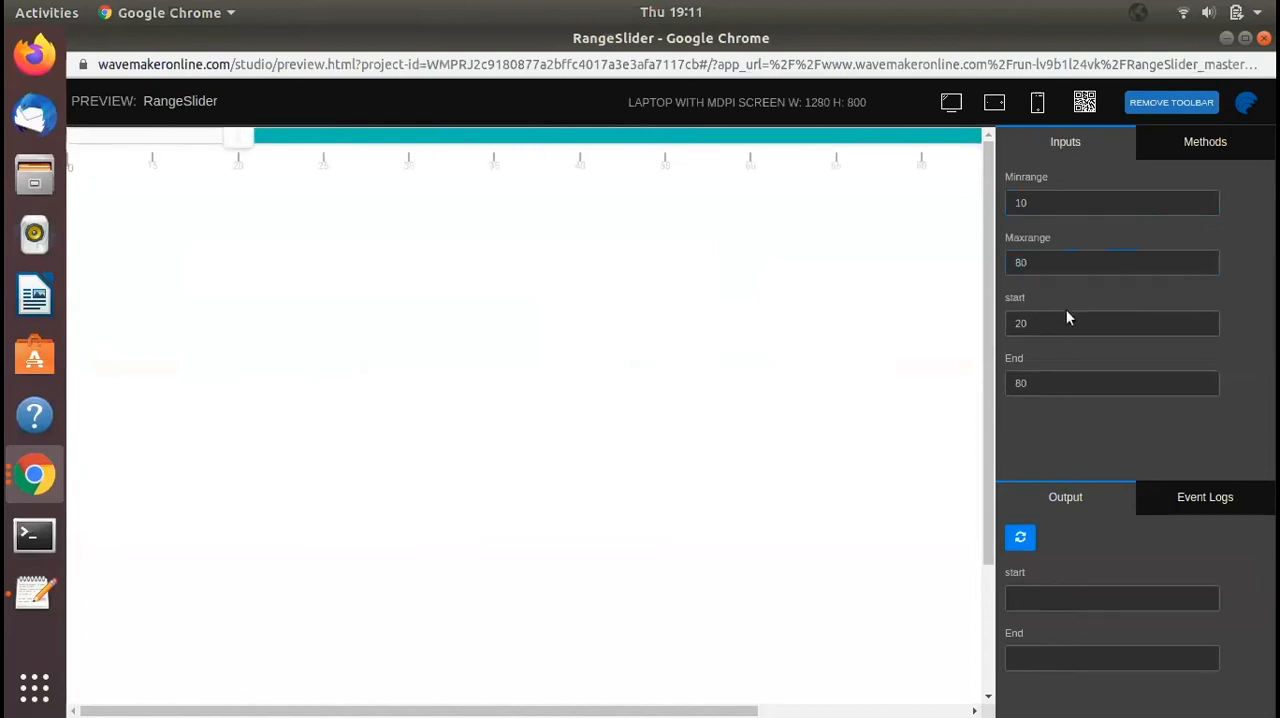
left_click(1059, 383)
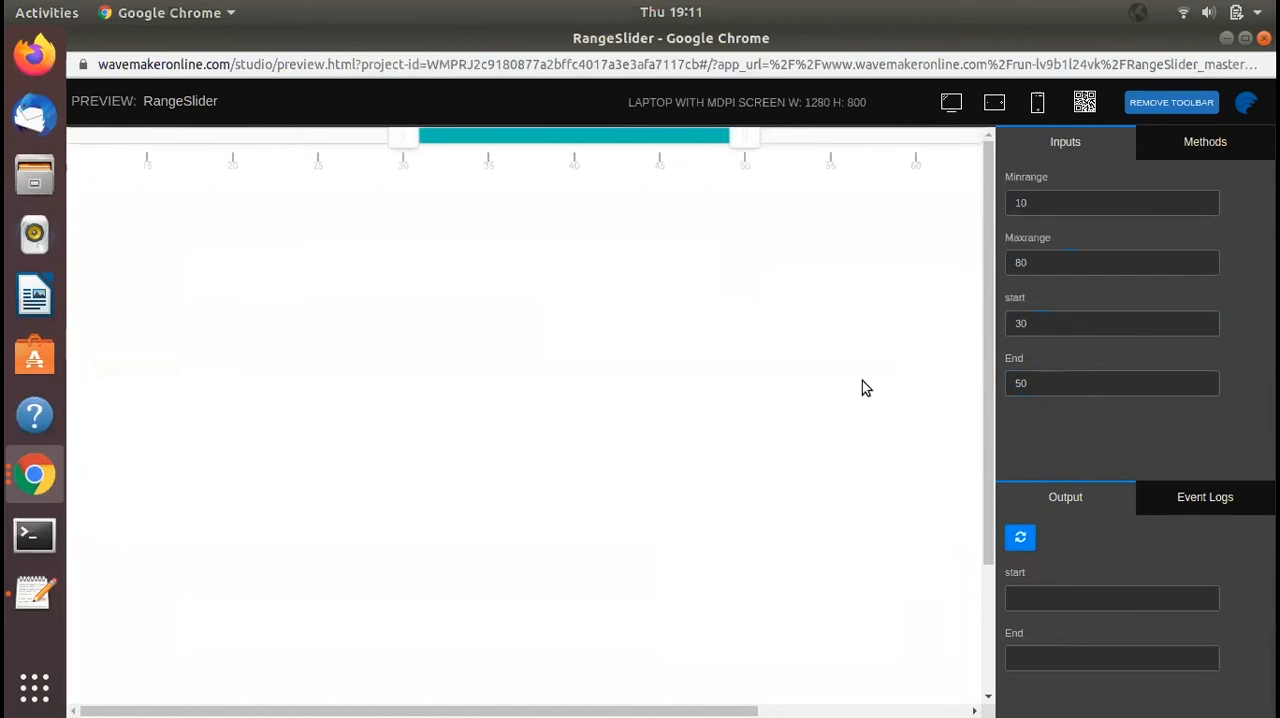
- Test the prefab's outputs by refreshing them, moving the slider handles to about 25 and 40, and refreshing again
left_click(1020, 537)
left_click_drag(405, 140, 303, 149)
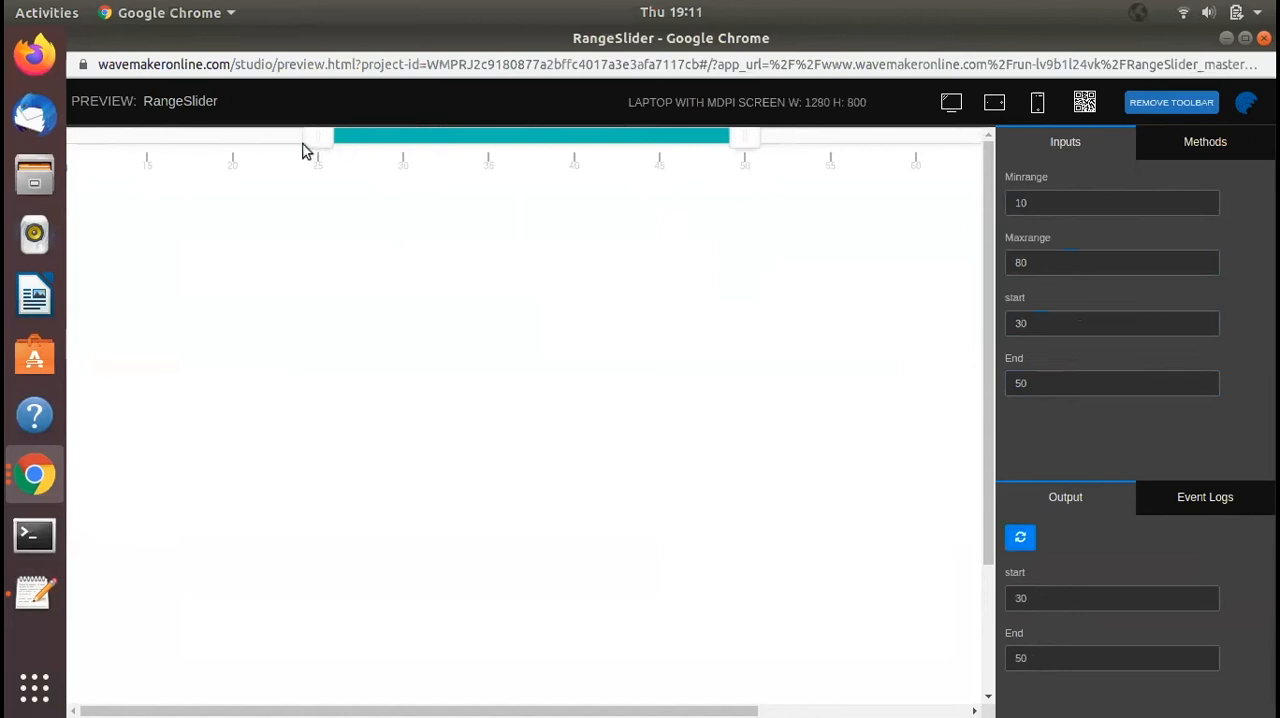
left_click_drag(749, 138, 594, 148)
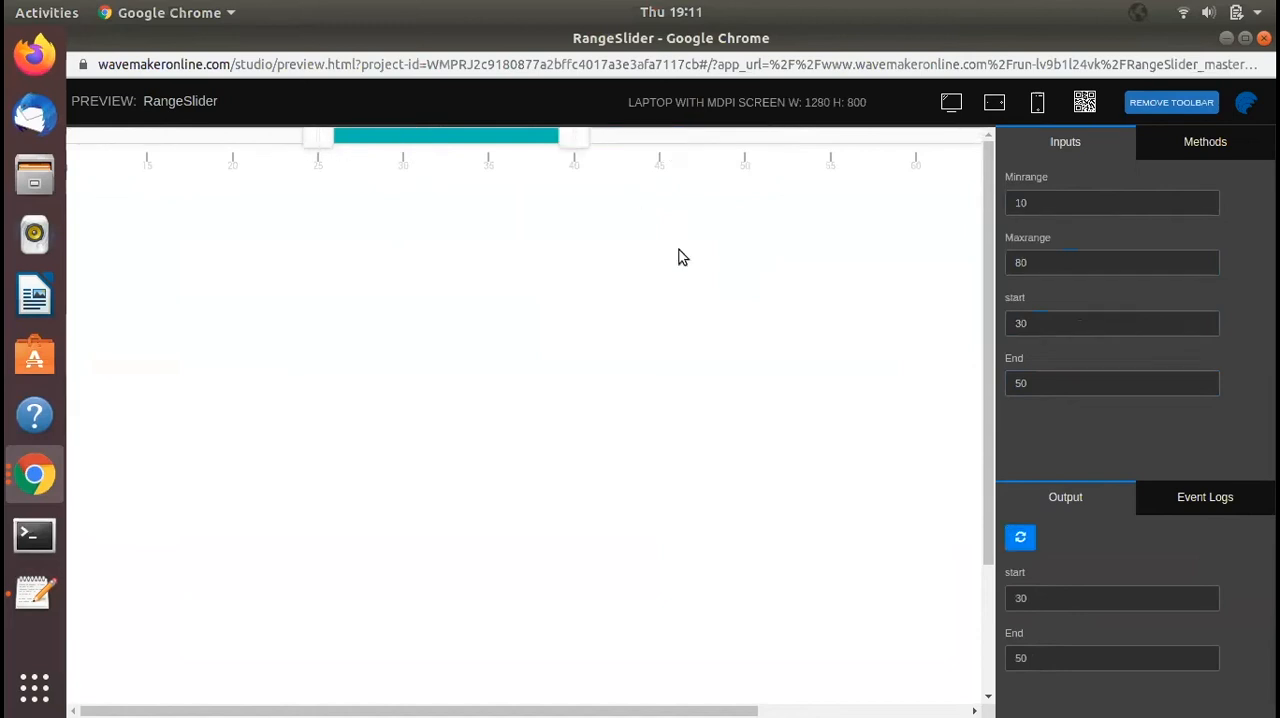
left_click(1020, 538)
- Return to the RangeSlider project and publish the prefab to the SliderApp (master) project
key("alt+Tab")
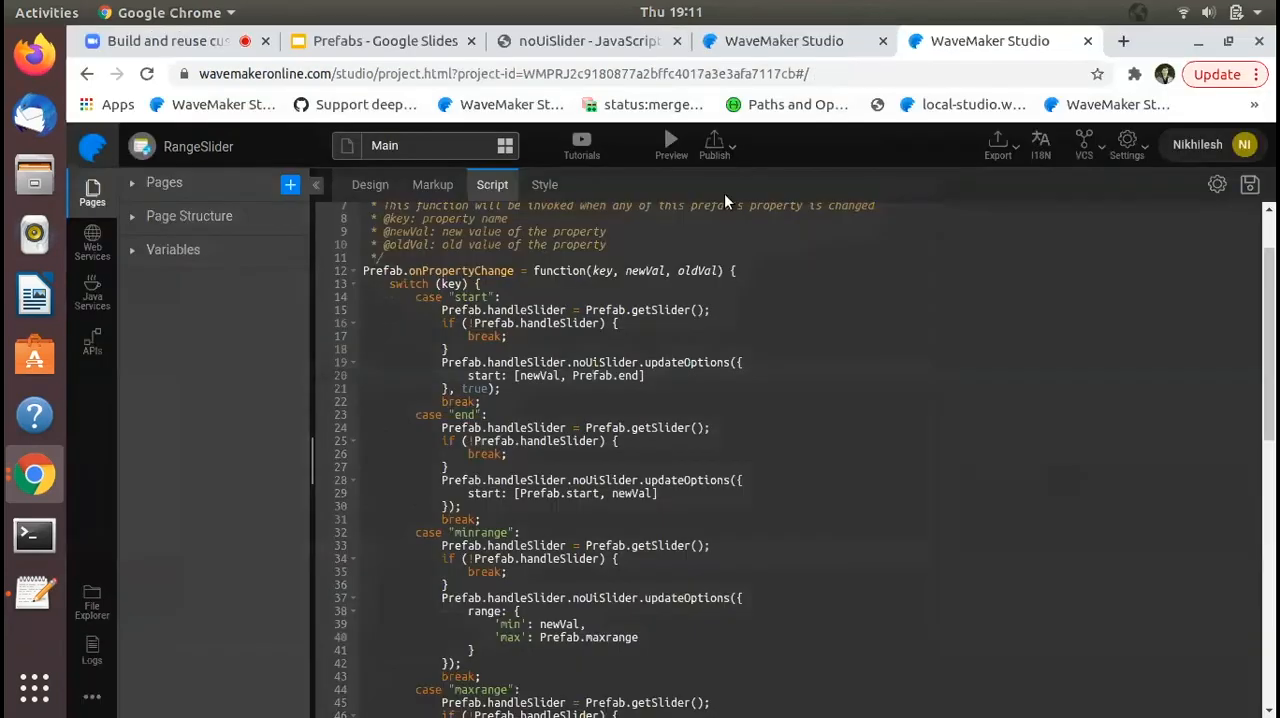
left_click(718, 150)
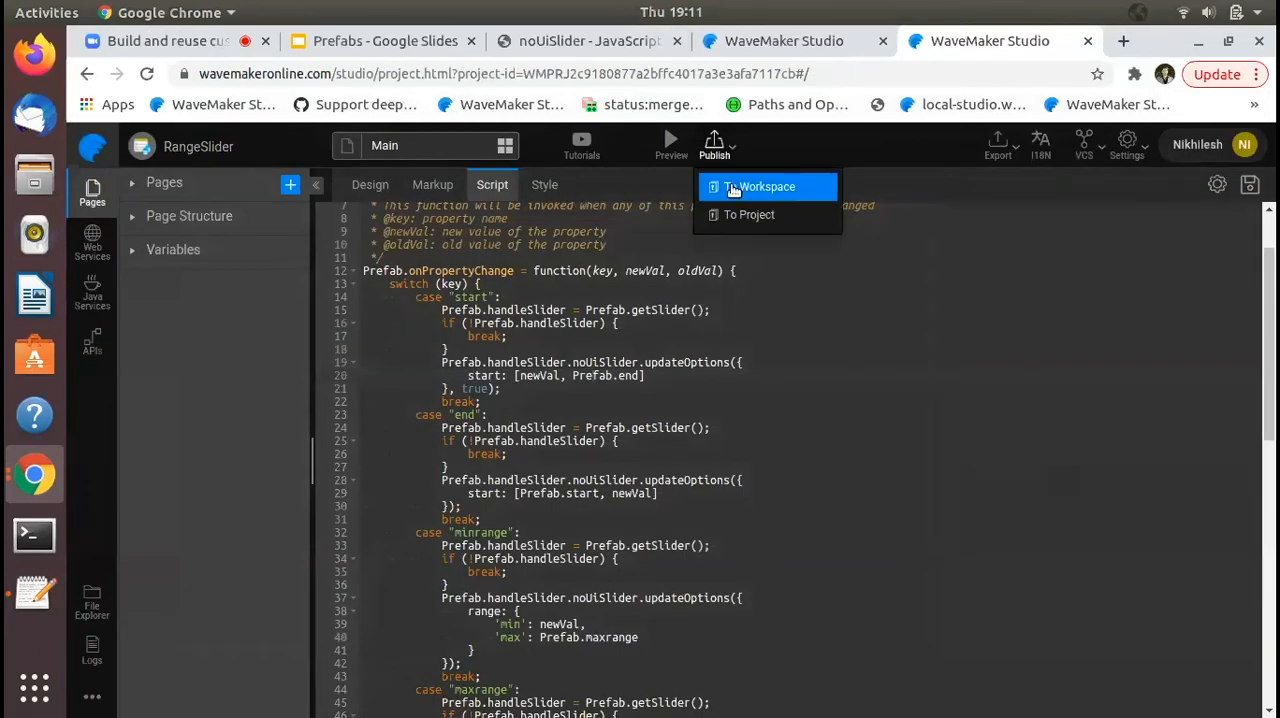
left_click(752, 218)
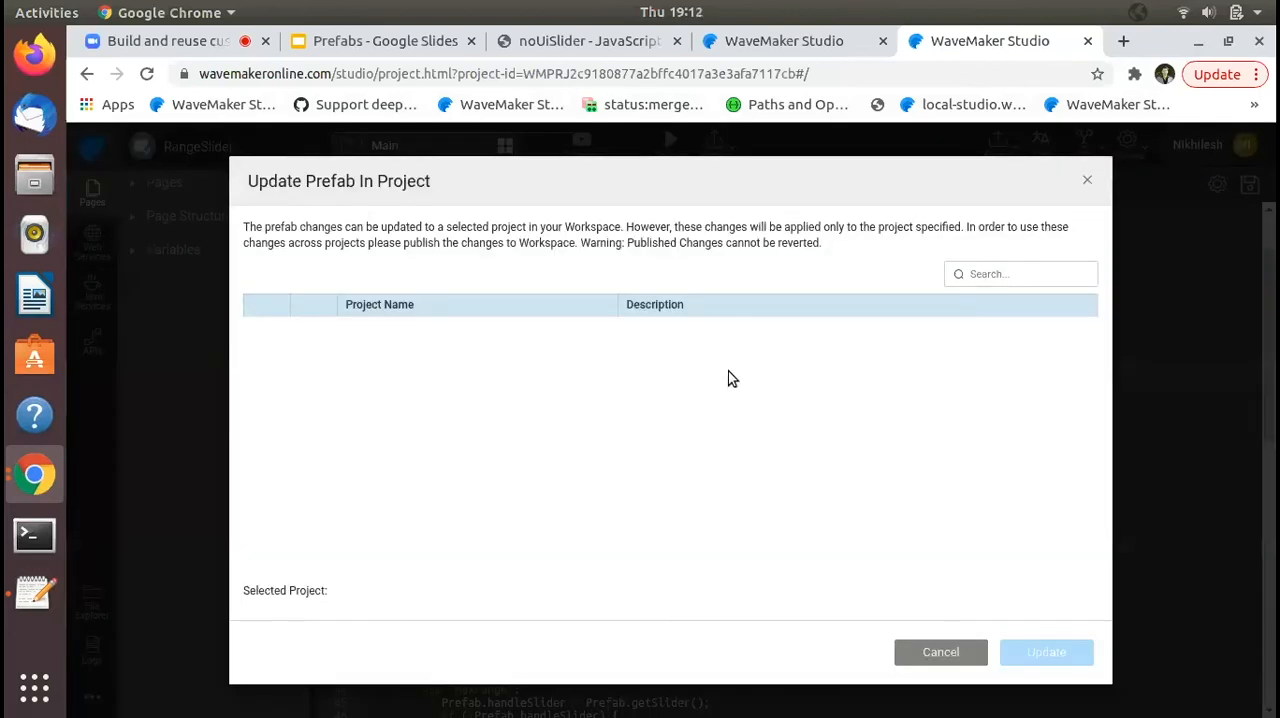
scroll(590, 480, "down", 15)
scroll(598, 478, "up", 3)
scroll(598, 478, "up", 3)
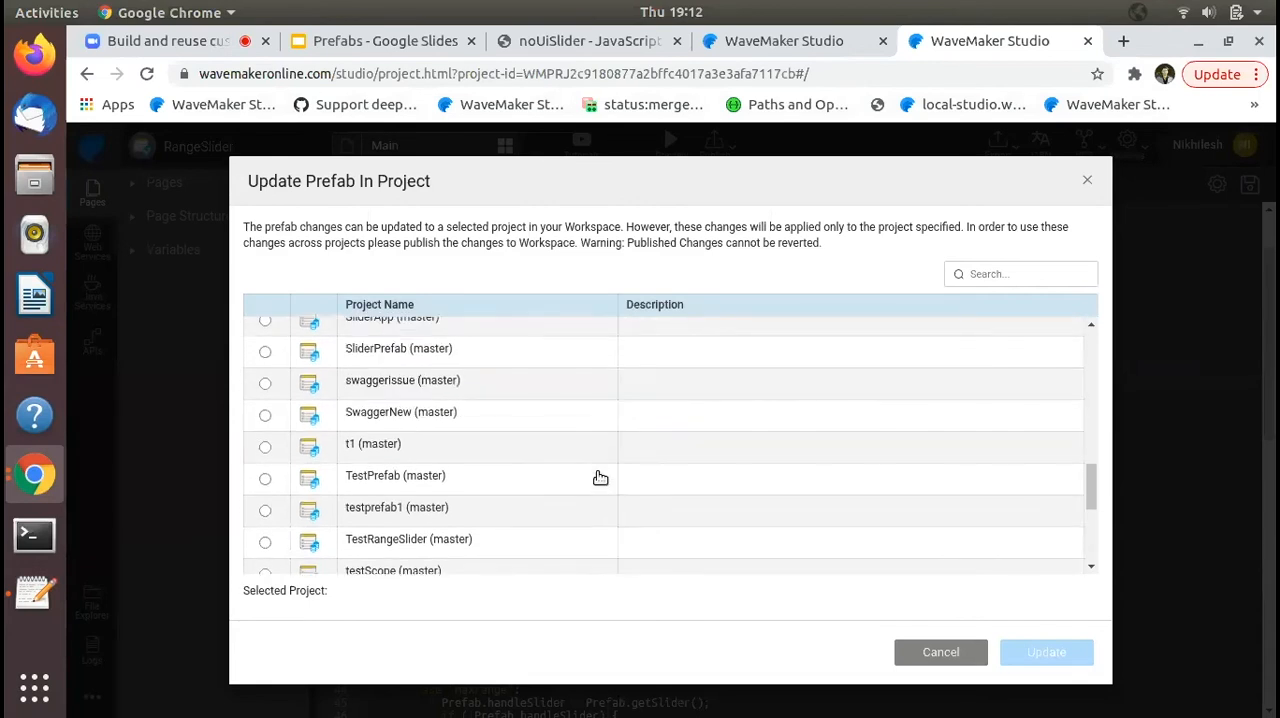
left_click(500, 352)
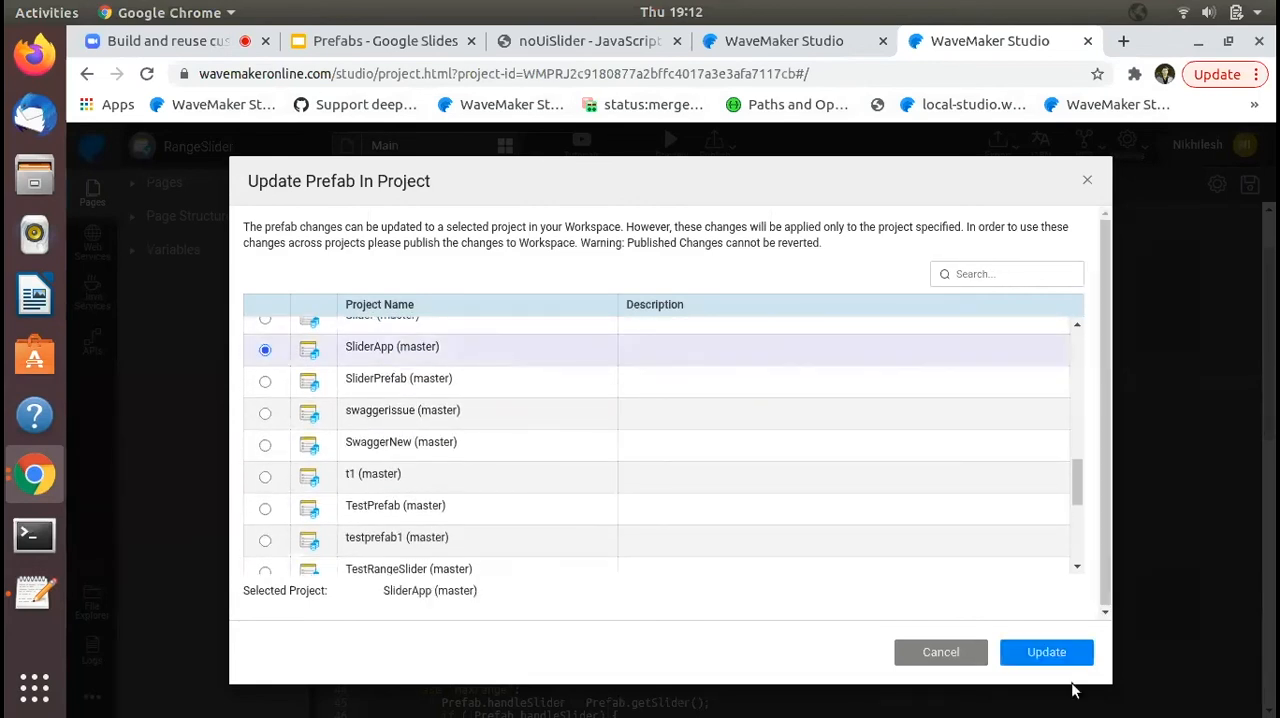
left_click(1060, 653)
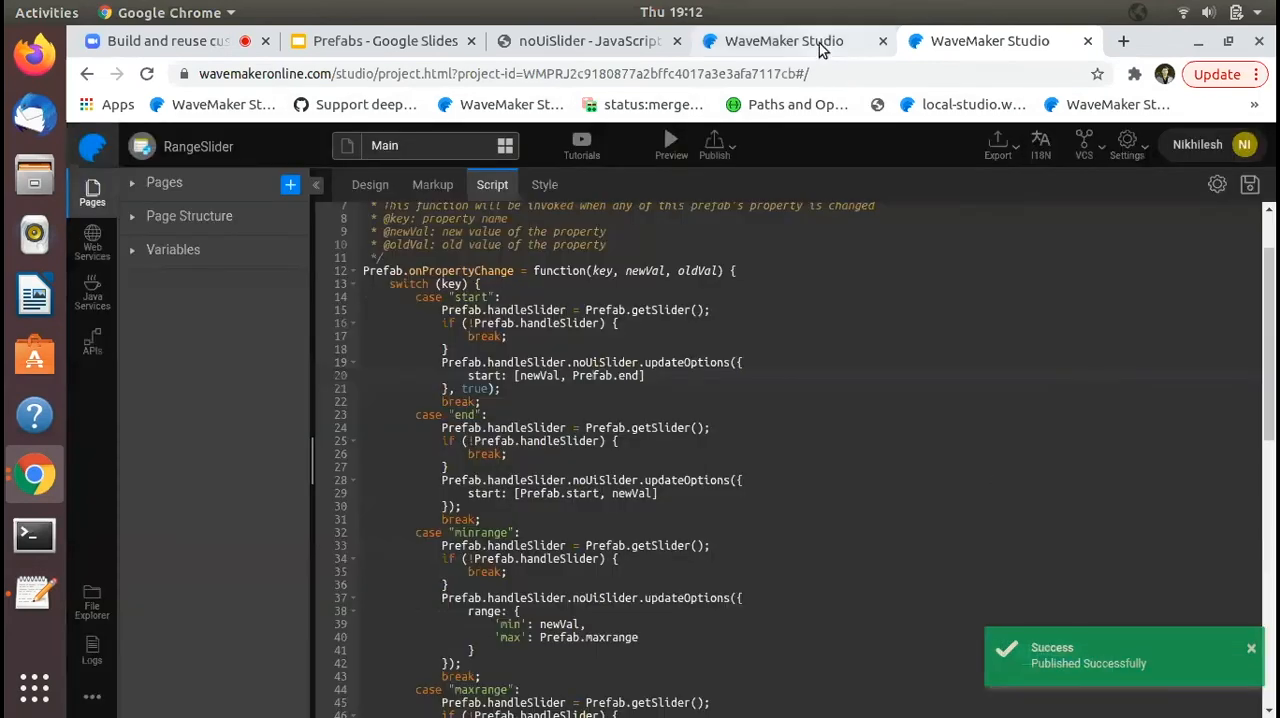
- Switch to the SliderApp project and refresh its list of available prefabs
left_click(818, 42)
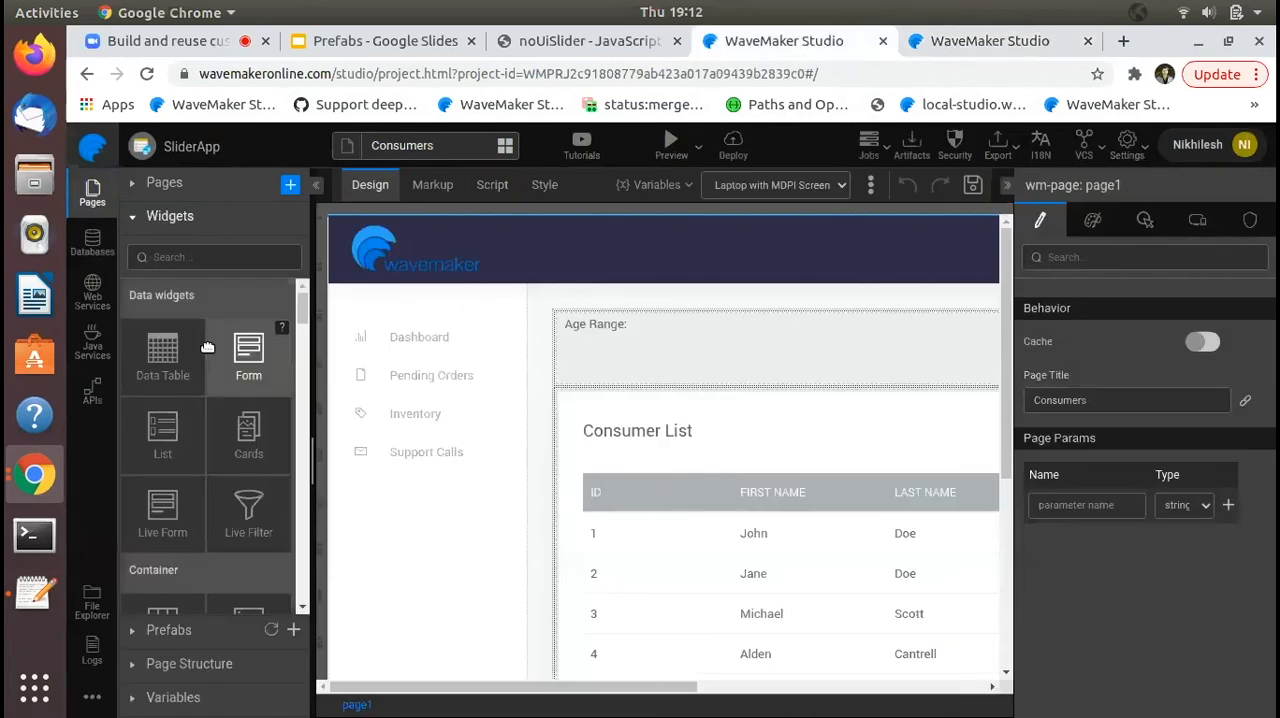
left_click(134, 218)
left_click(138, 252)
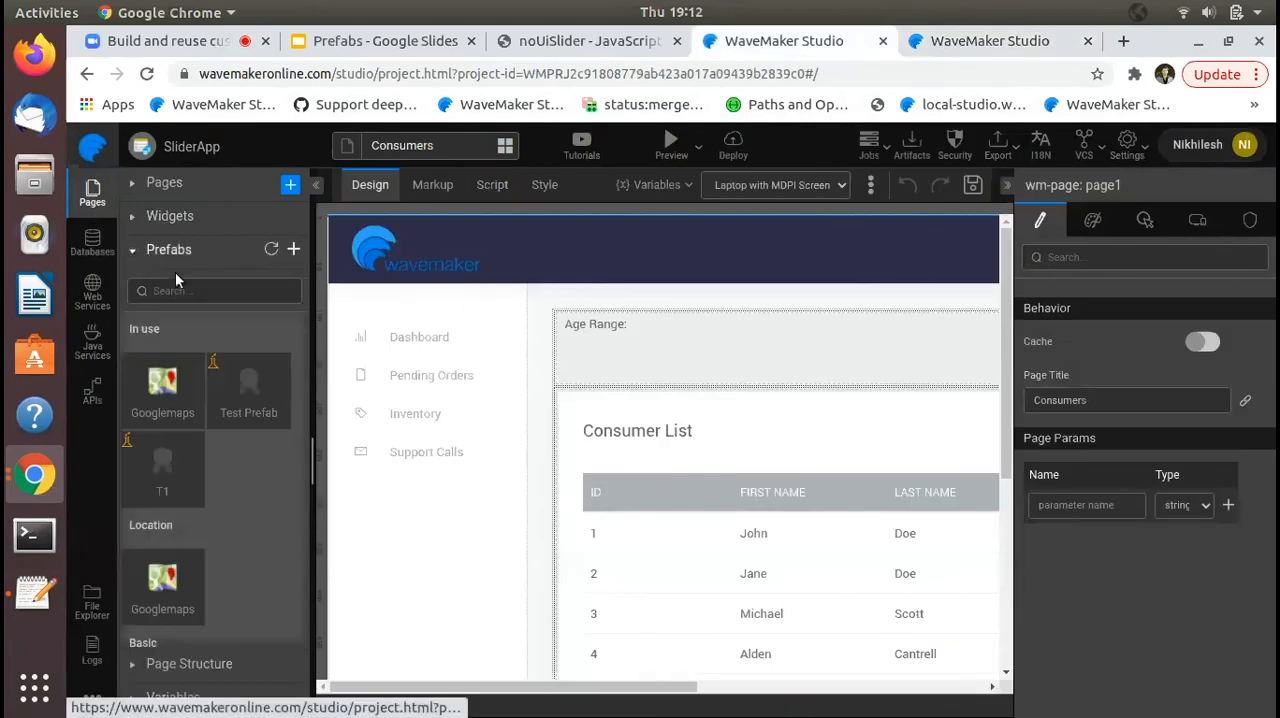
left_click(271, 250)
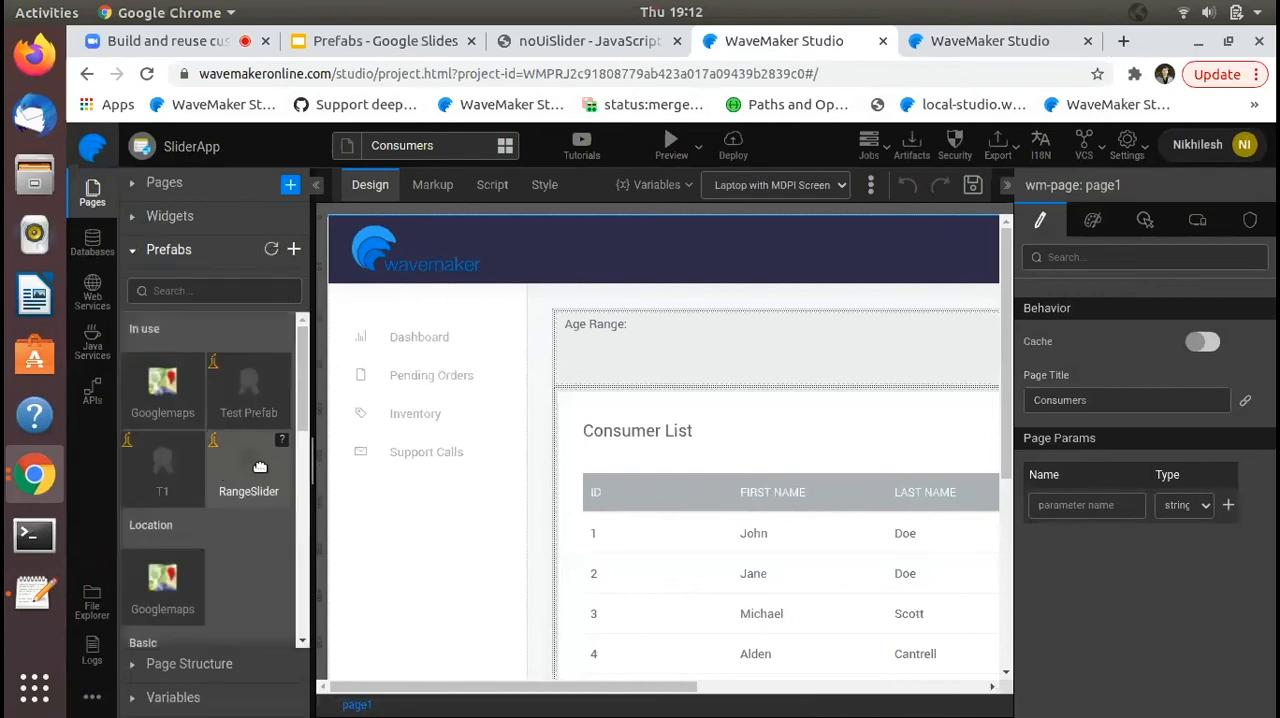
- Examine the variable bound to the Consumer List table's dataset, including its target, and close it without changes
left_click(764, 510)
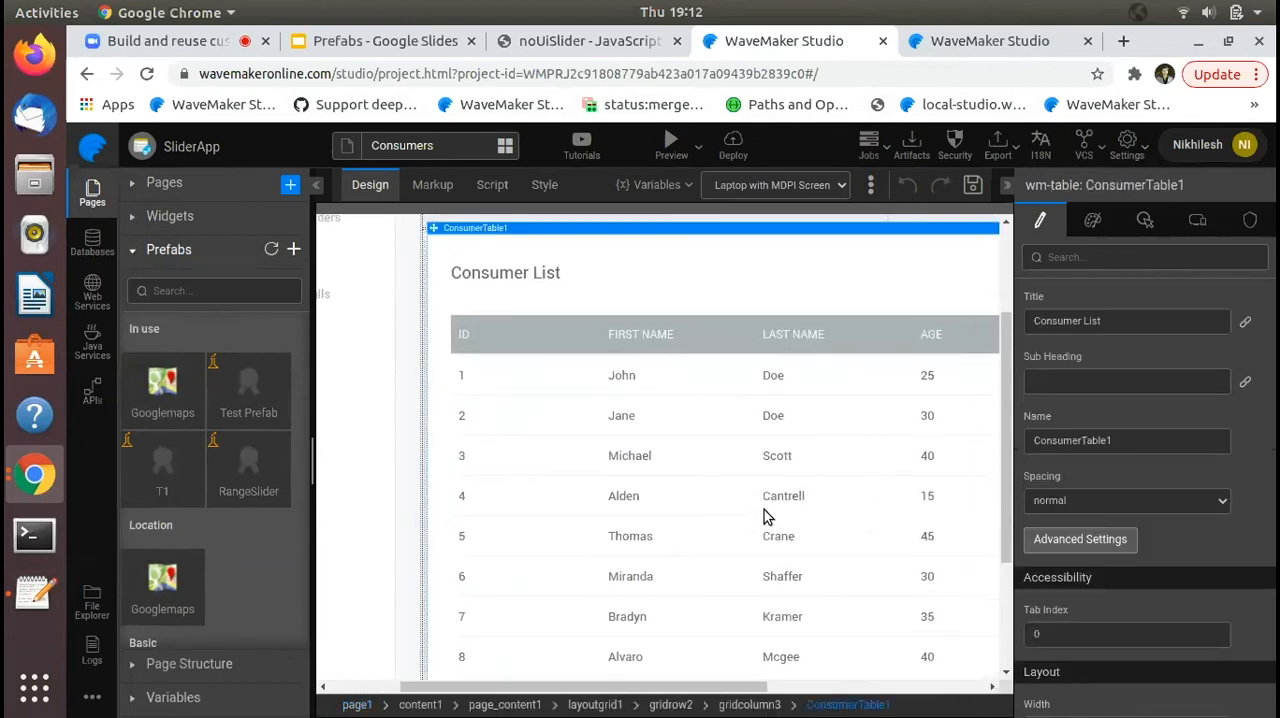
scroll(1108, 493, "down", 5)
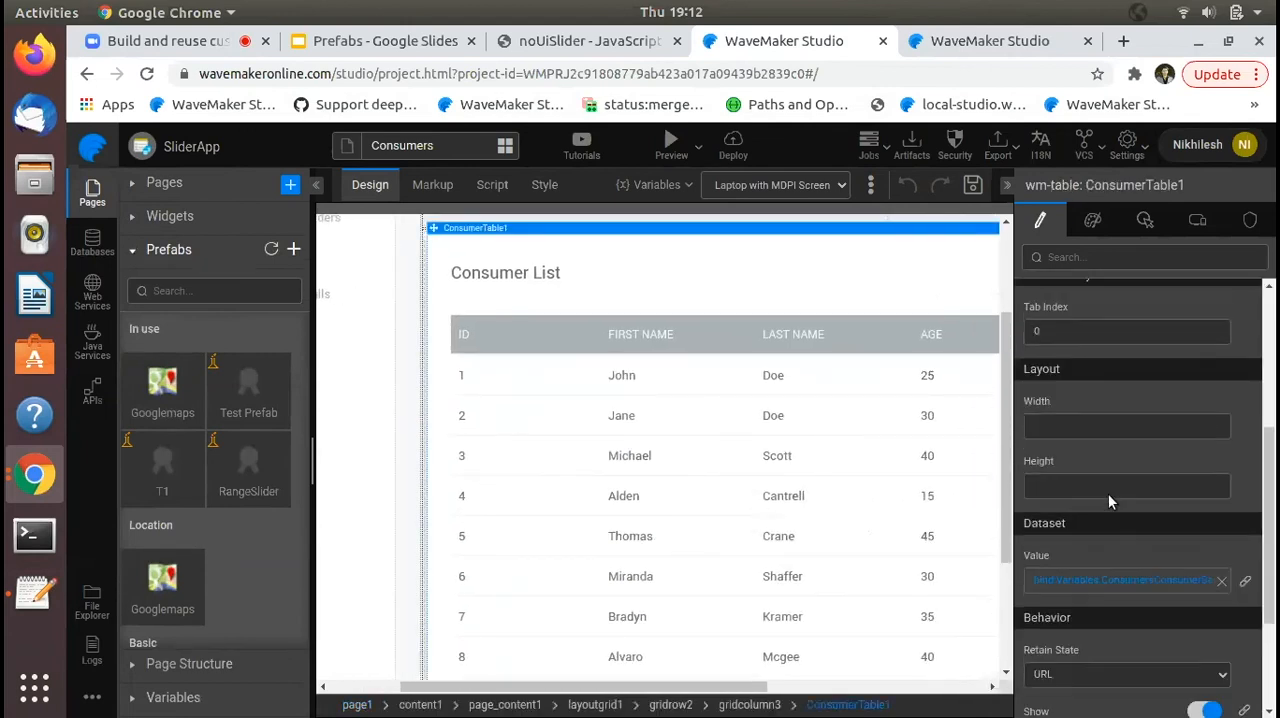
scroll(1108, 493, "down", 2)
left_click(1130, 552)
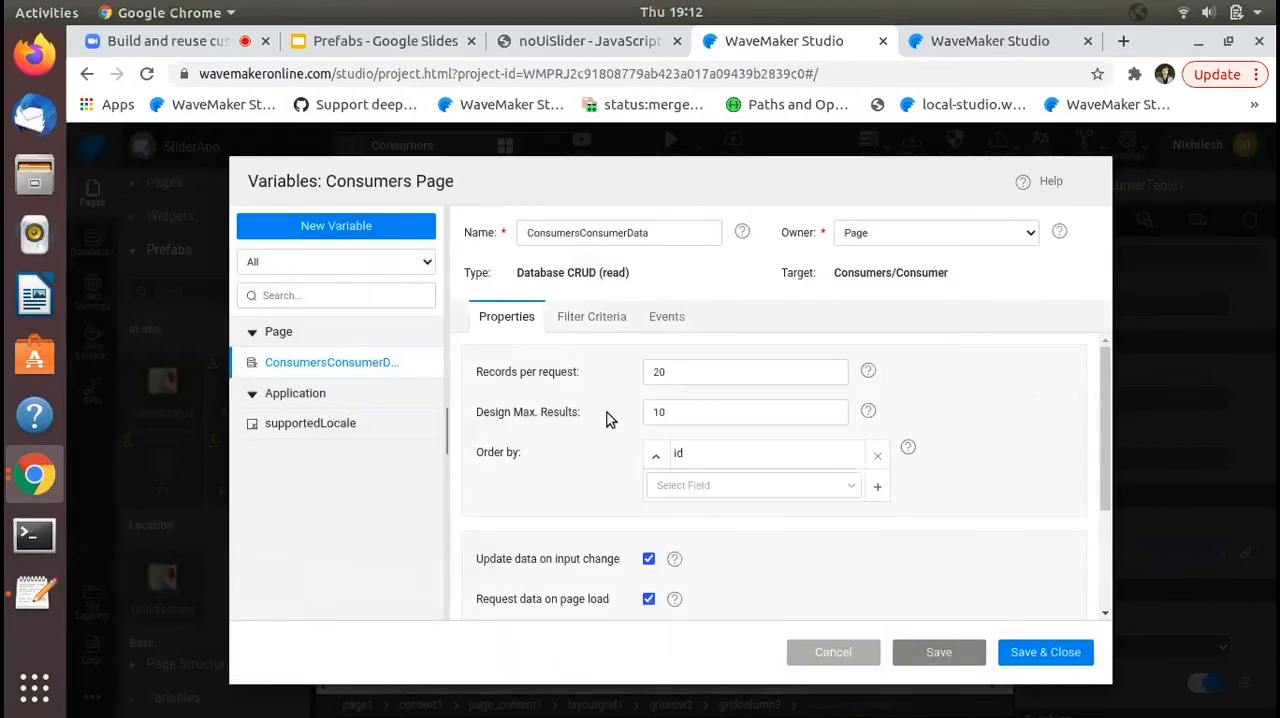
left_click_drag(900, 274, 958, 285)
left_click(956, 311)
left_click(863, 652)
- Place the RangeSlider prefab under the Age Range label and set its Minrange to 15, Maxrange to 65 and End to 30
scroll(776, 510, "up", 3)
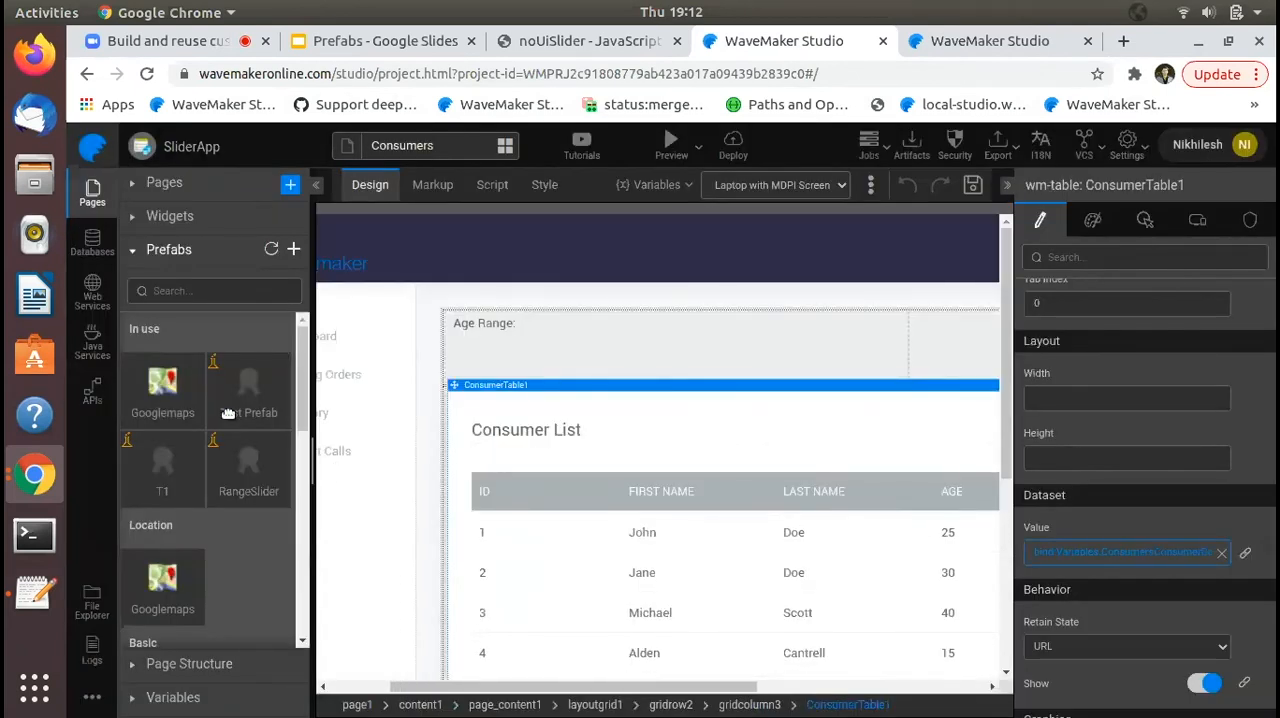
left_click_drag(248, 465, 600, 409)
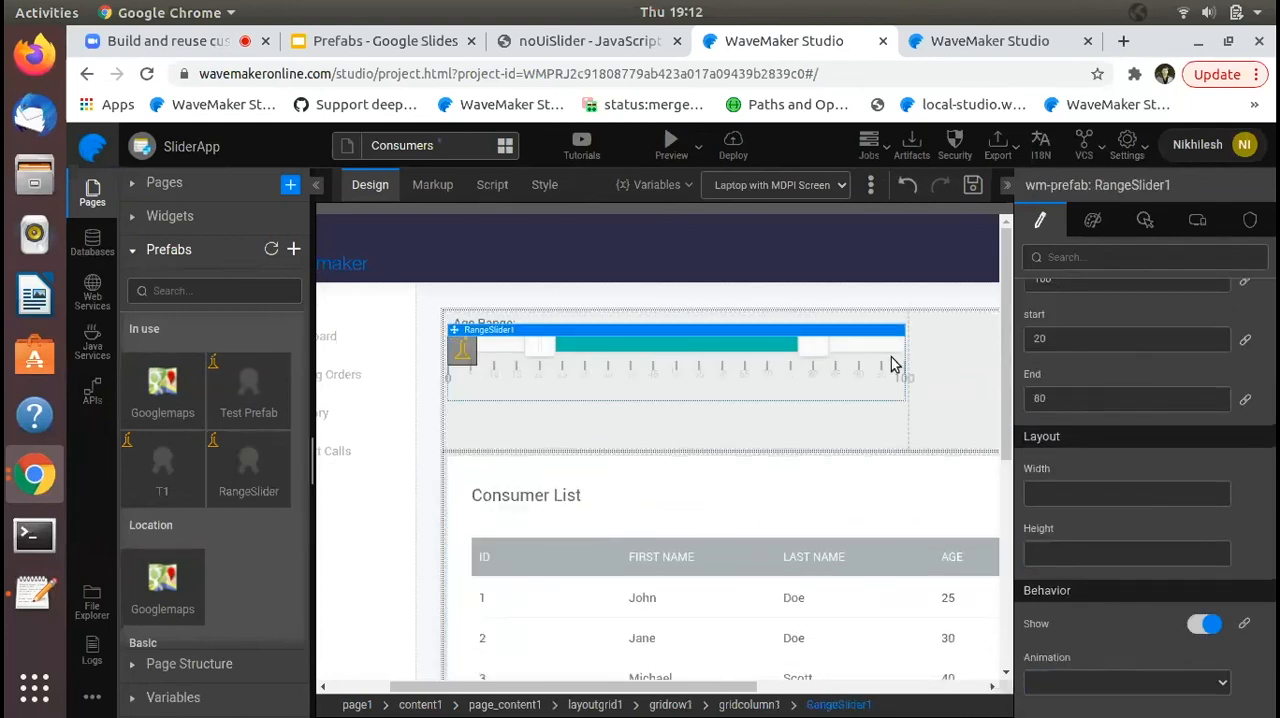
scroll(1058, 315, "up", 3)
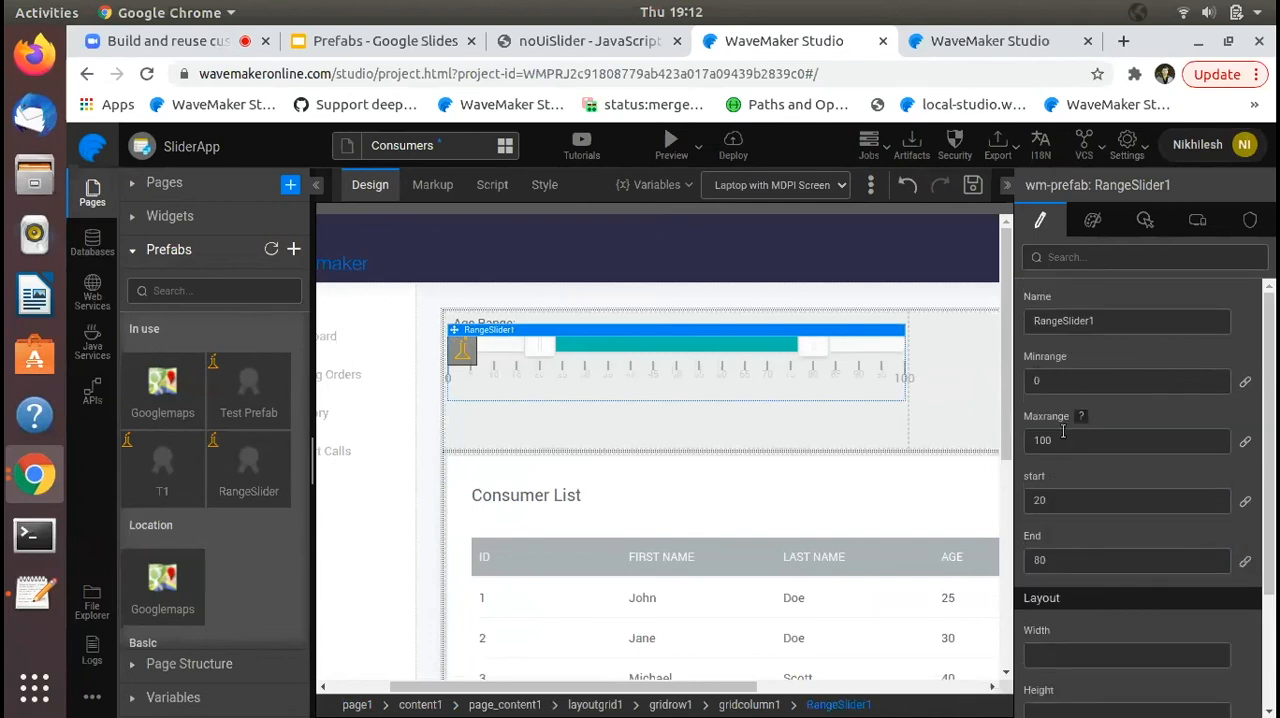
double_click(1057, 380)
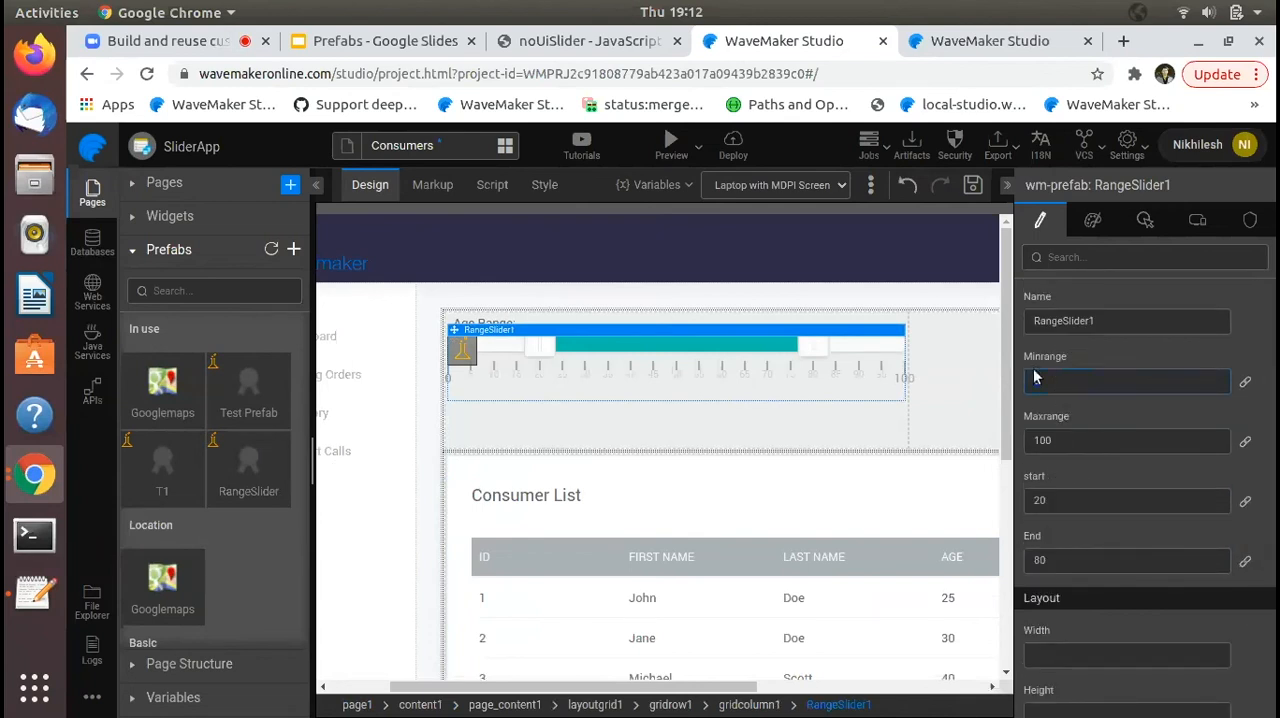
type("15")
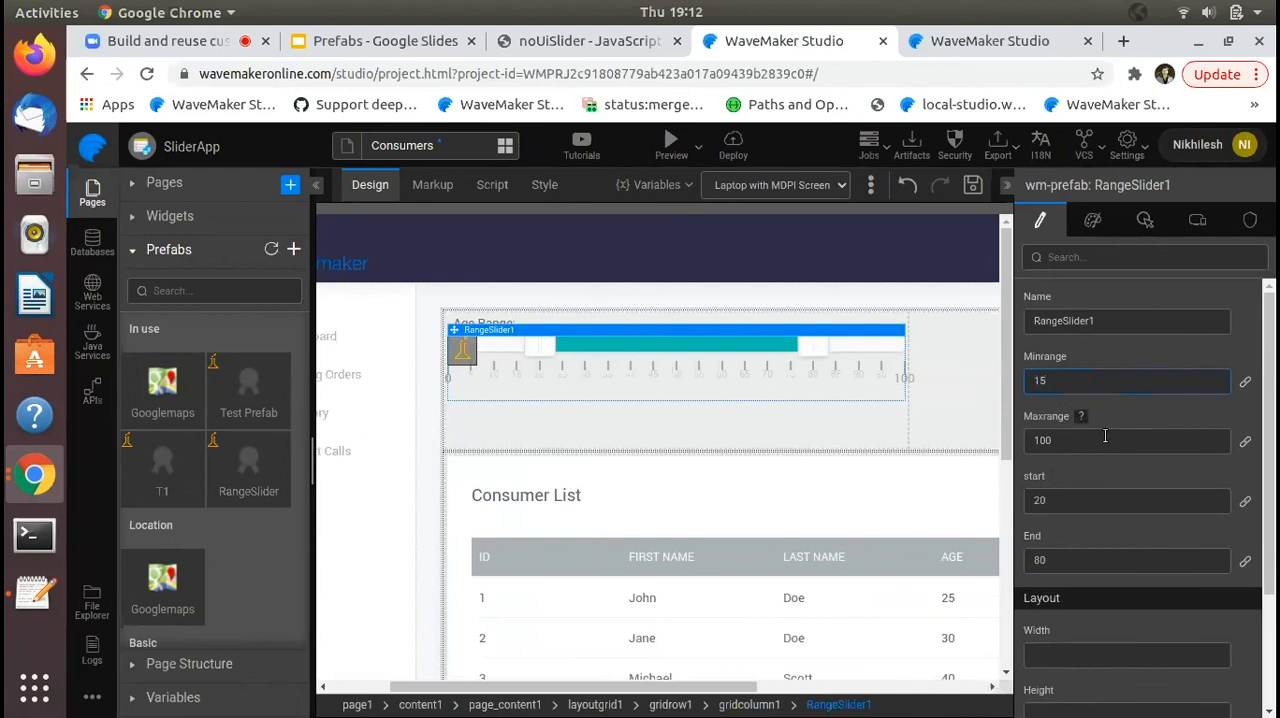
double_click(1125, 440)
type("65")
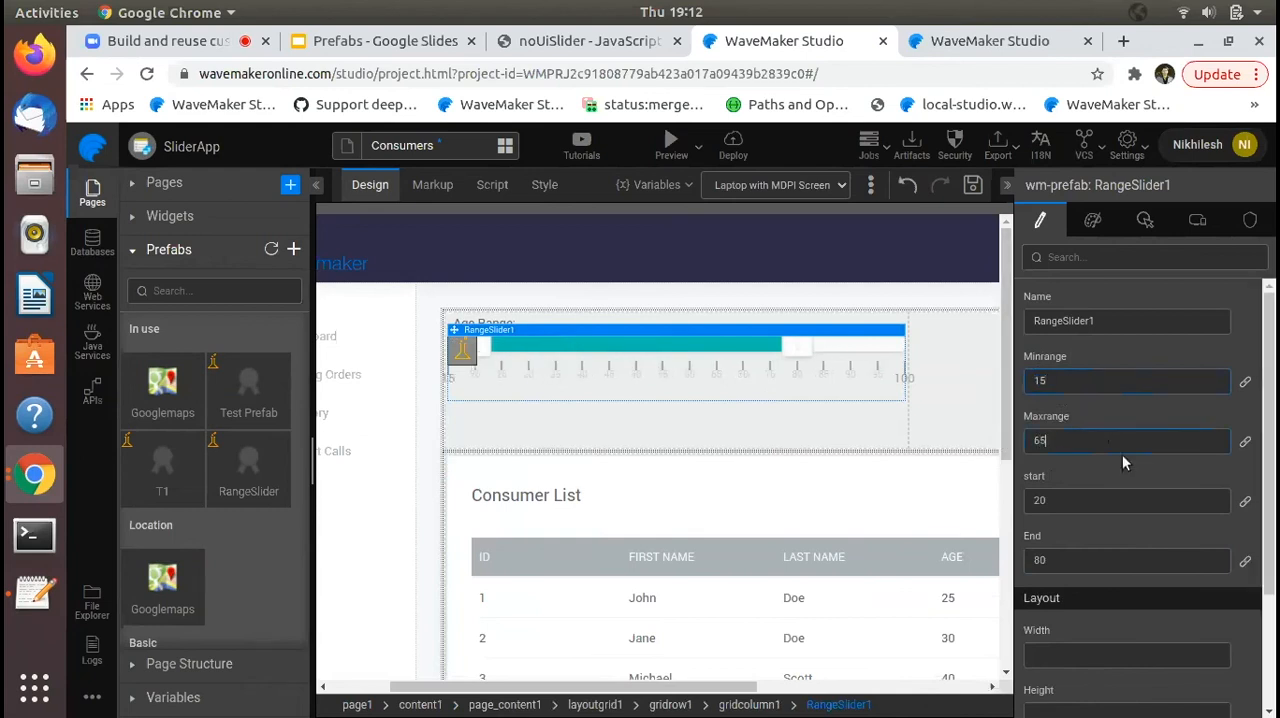
key("Return")
scroll(1106, 410, "down", 1)
scroll(1107, 418, "down", 1)
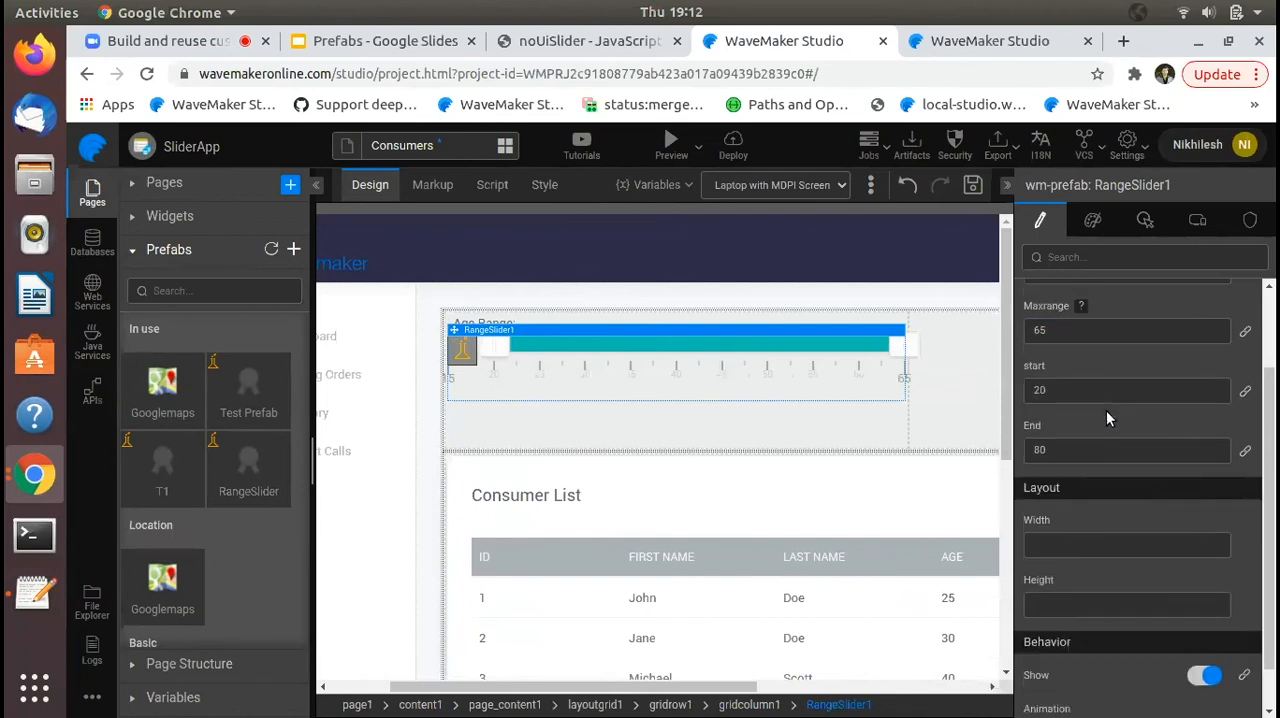
double_click(1134, 455)
key("Return")
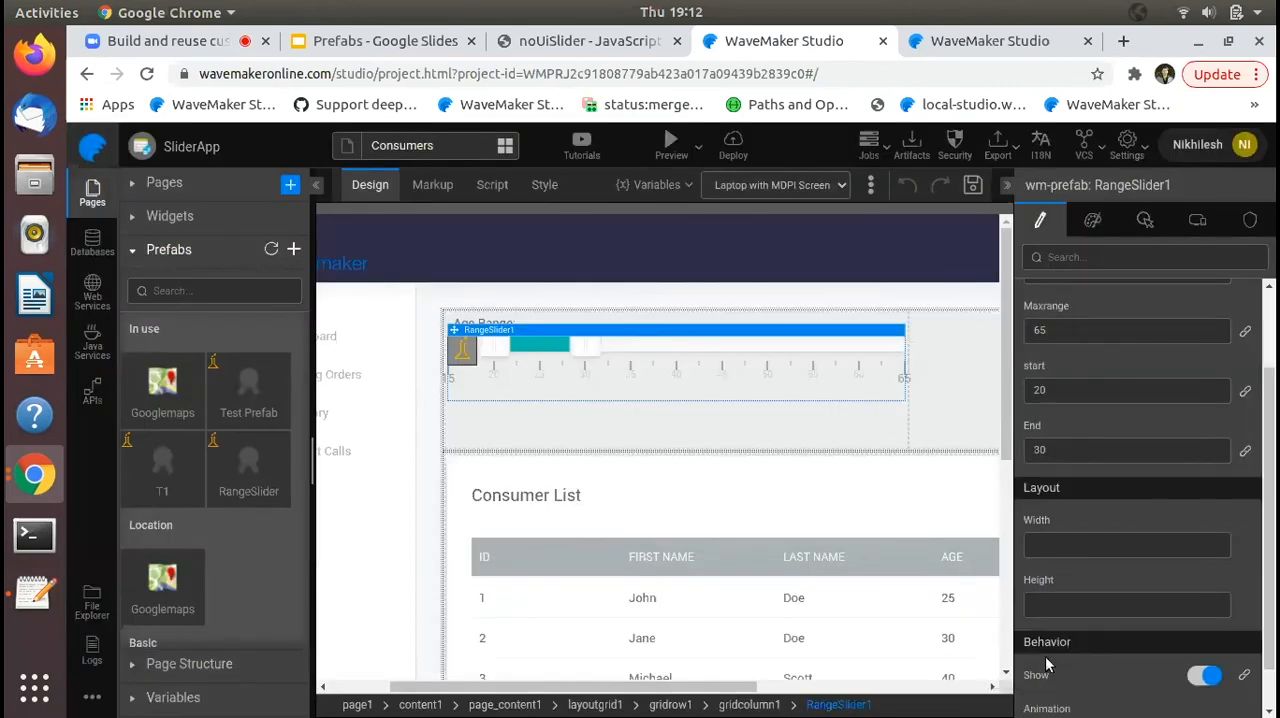
- Open the Consumer List table's ConsumersConsumerData variable and add a filter criterion on age with the Between condition
left_click(797, 565)
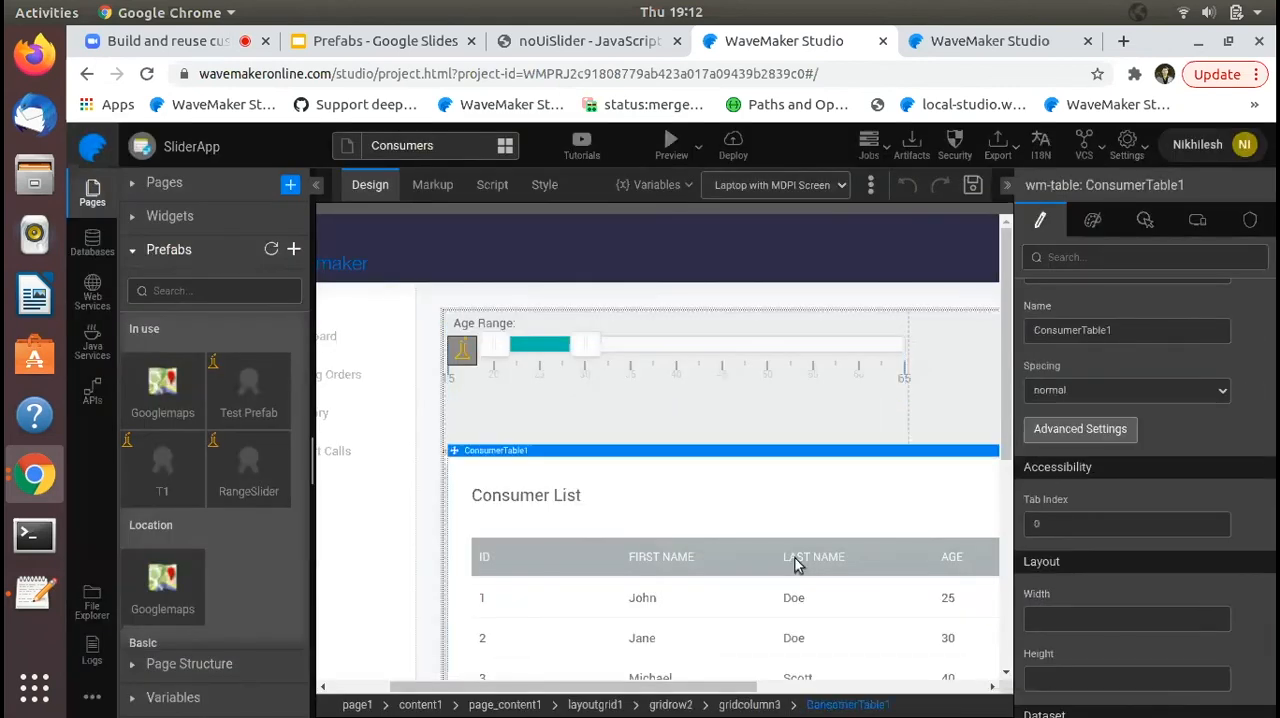
scroll(1086, 500, "down", 3)
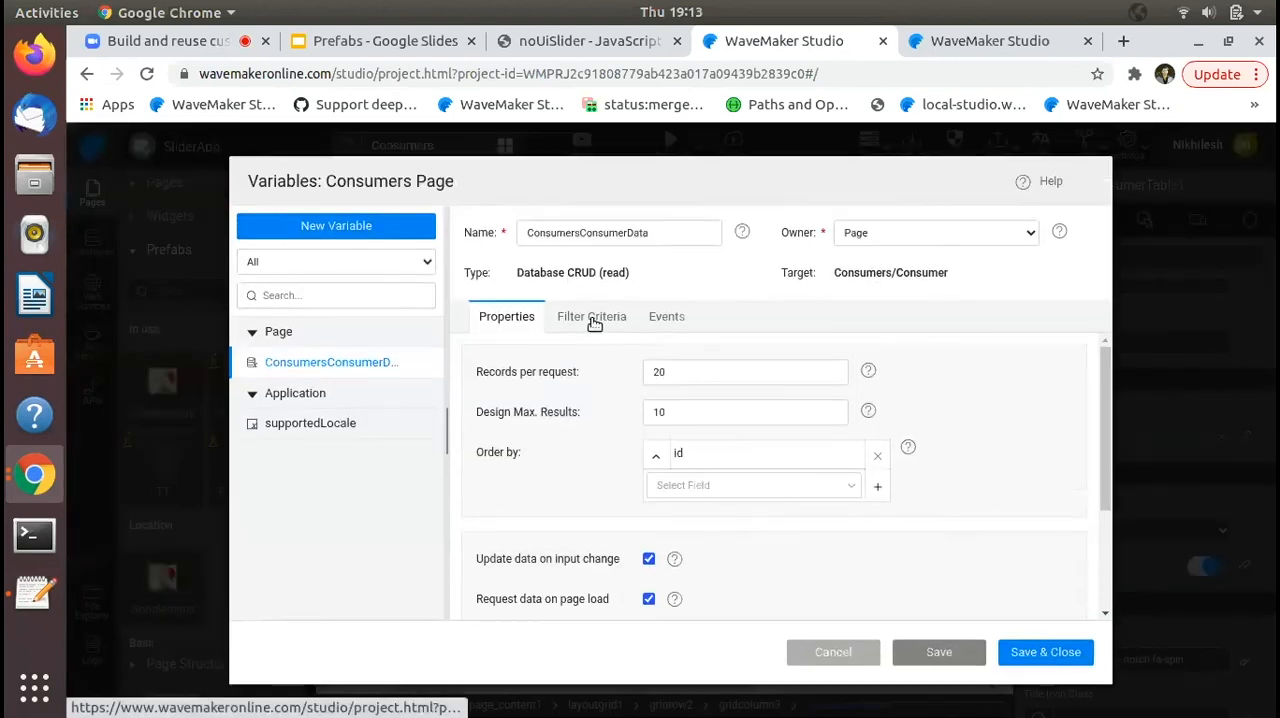
left_click(594, 322)
left_click(554, 465)
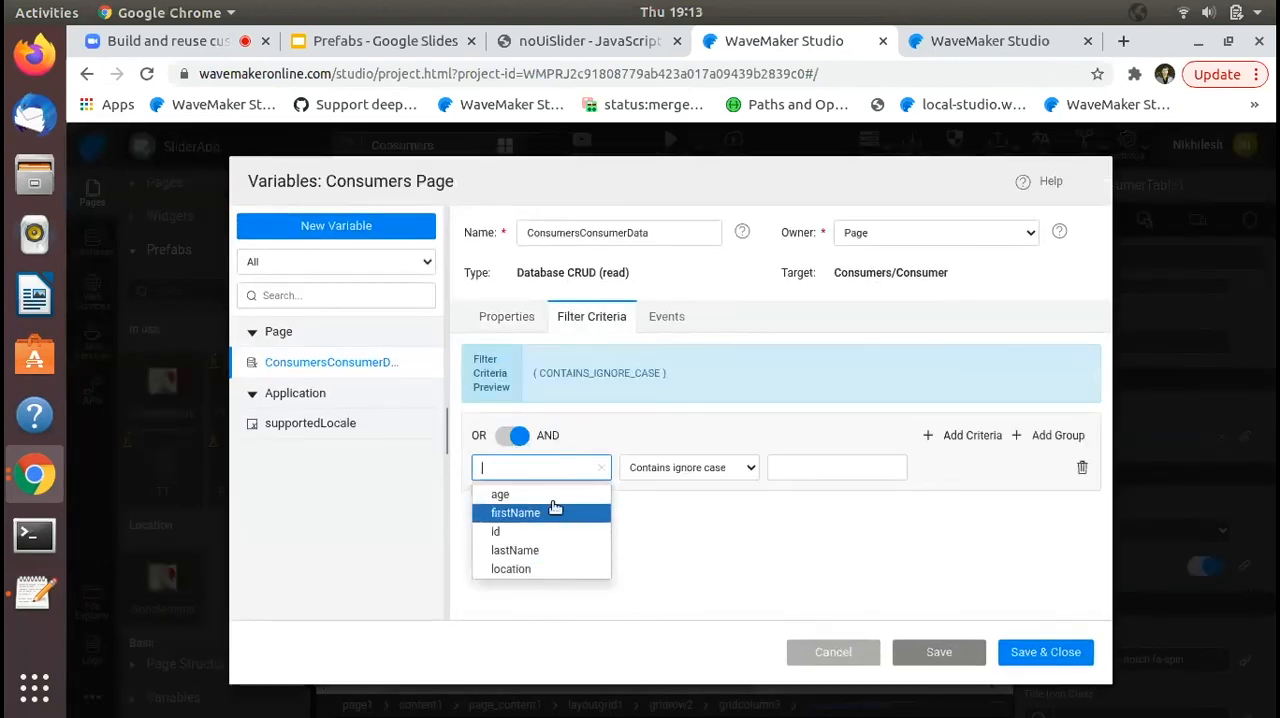
left_click(656, 502)
left_click(600, 475)
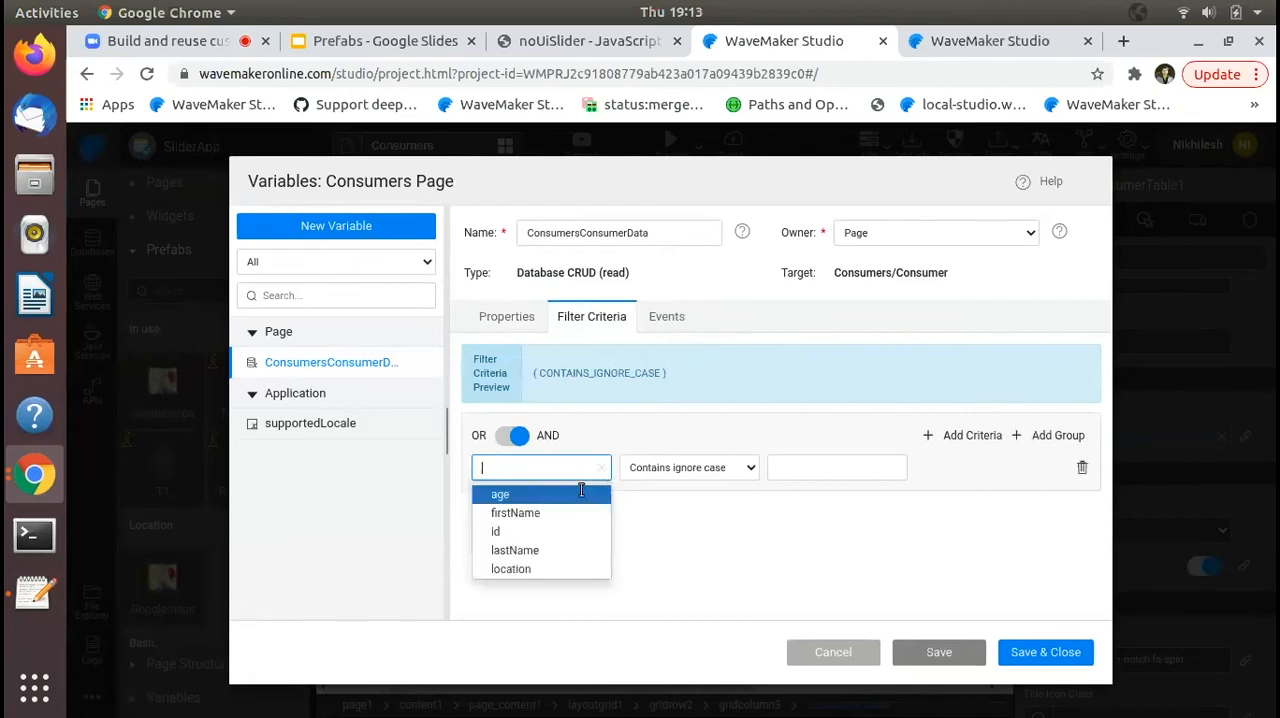
left_click(575, 494)
left_click(686, 466)
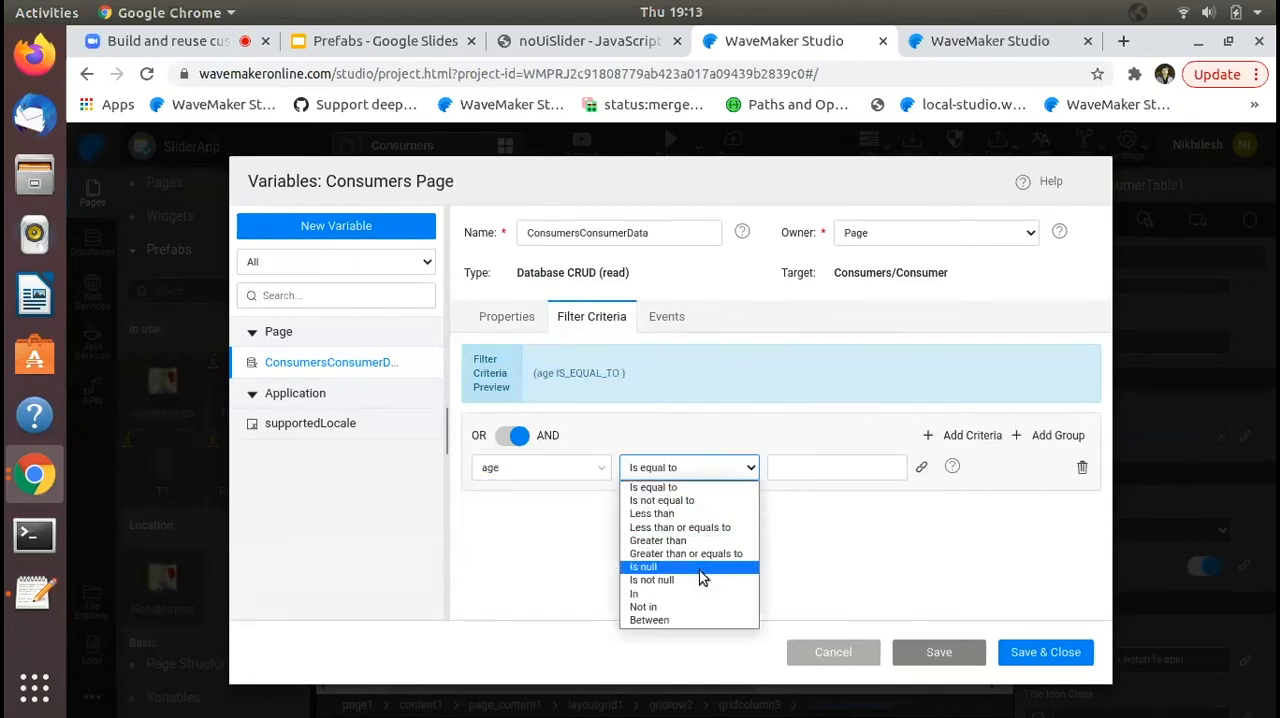
left_click(700, 619)
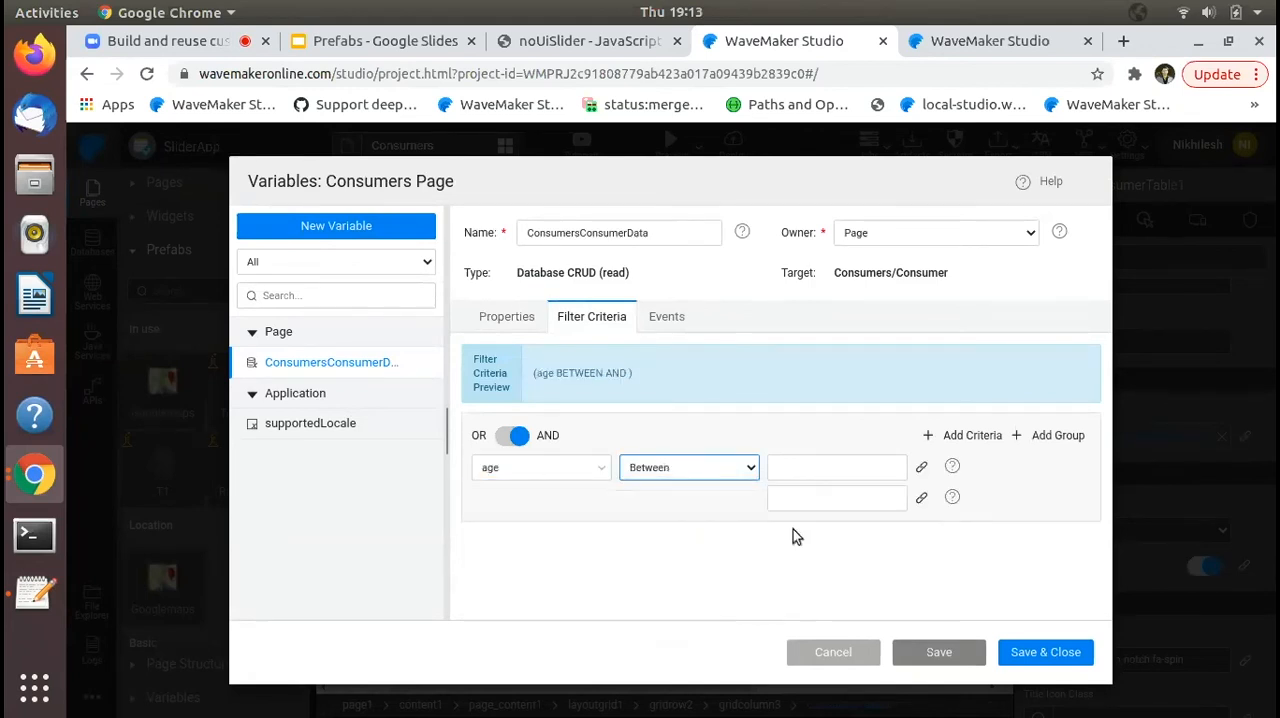
- Bind the age filter's lower value to RangeSlider1's start and its upper value to RangeSlider1's end
left_click(924, 468)
left_click(346, 222)
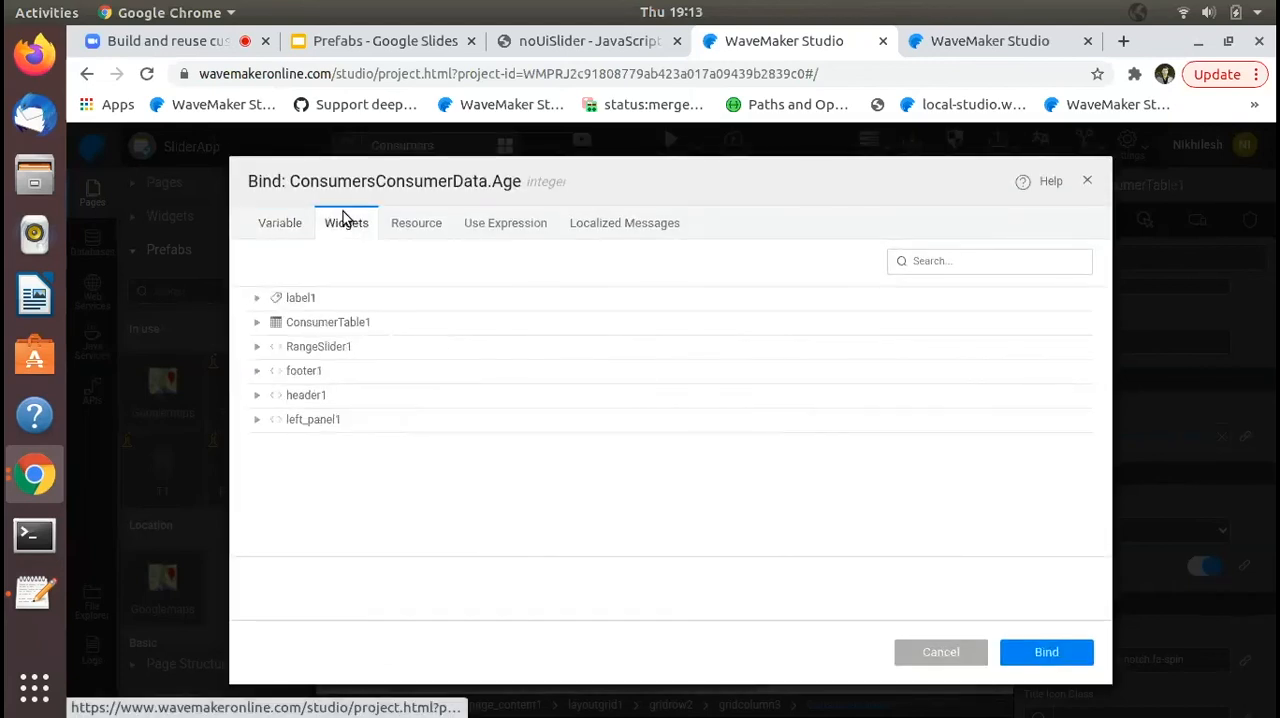
left_click(256, 347)
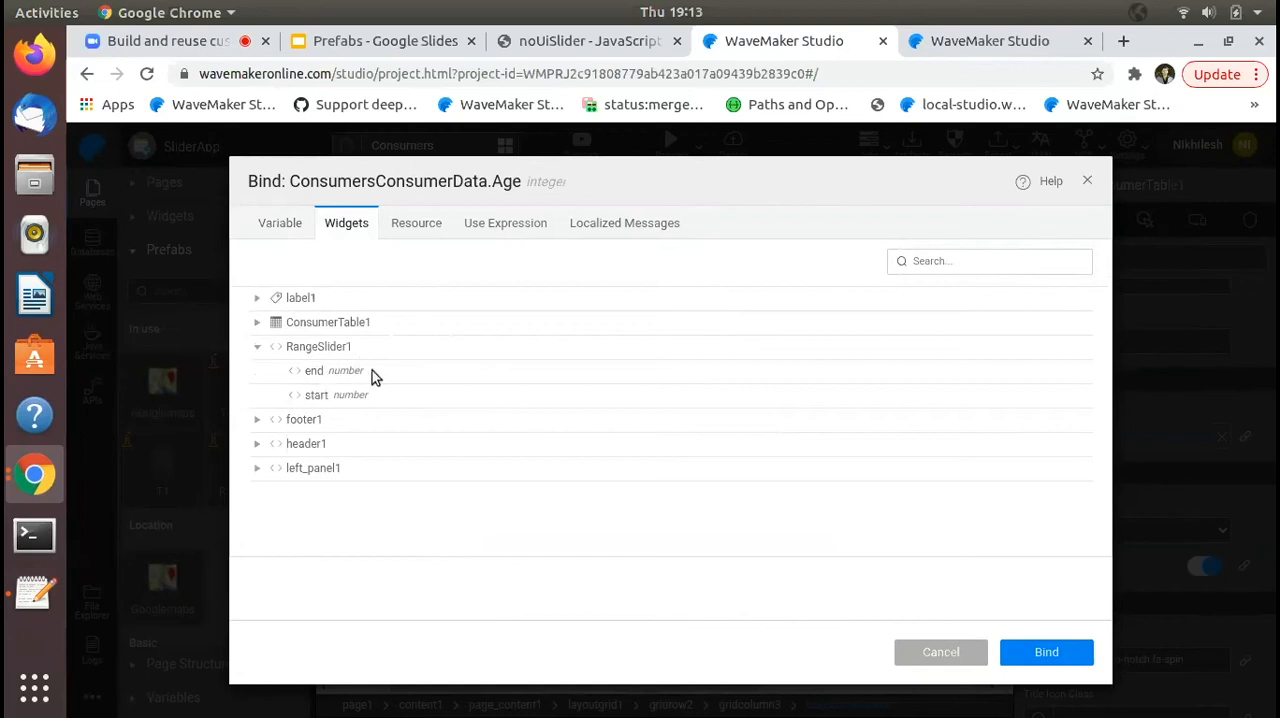
left_click(318, 396)
left_click(1055, 650)
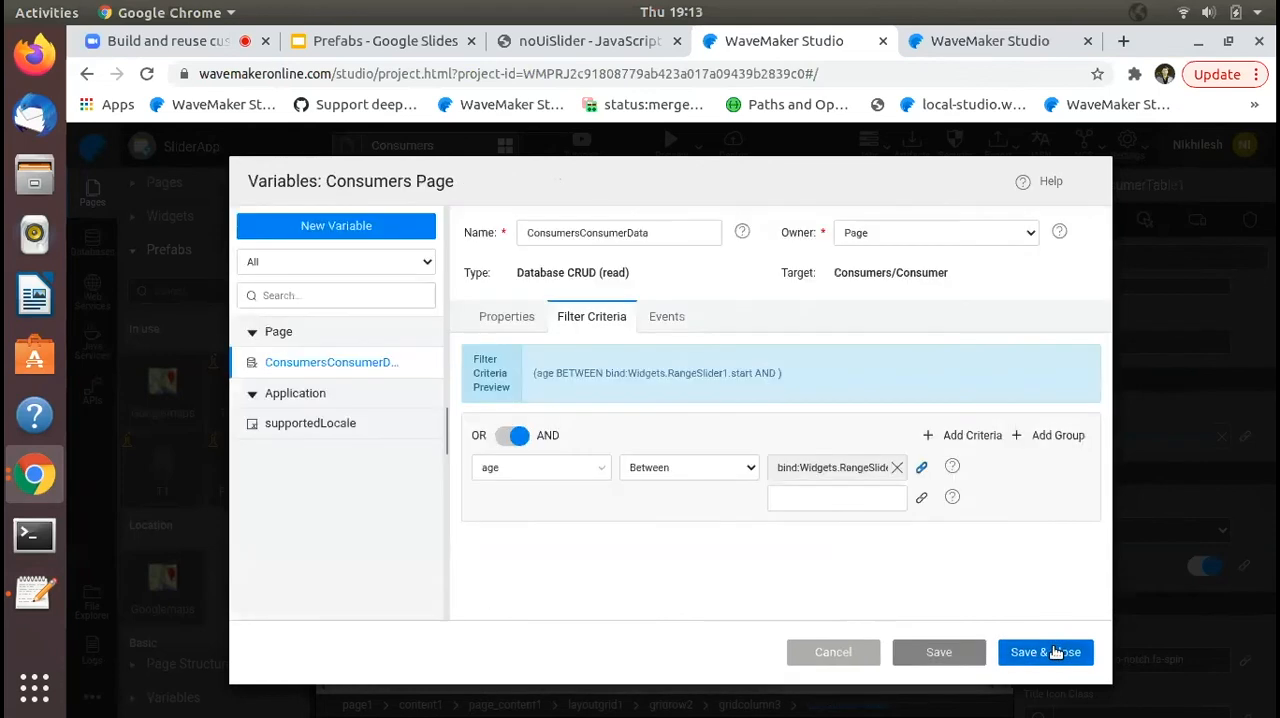
left_click(921, 500)
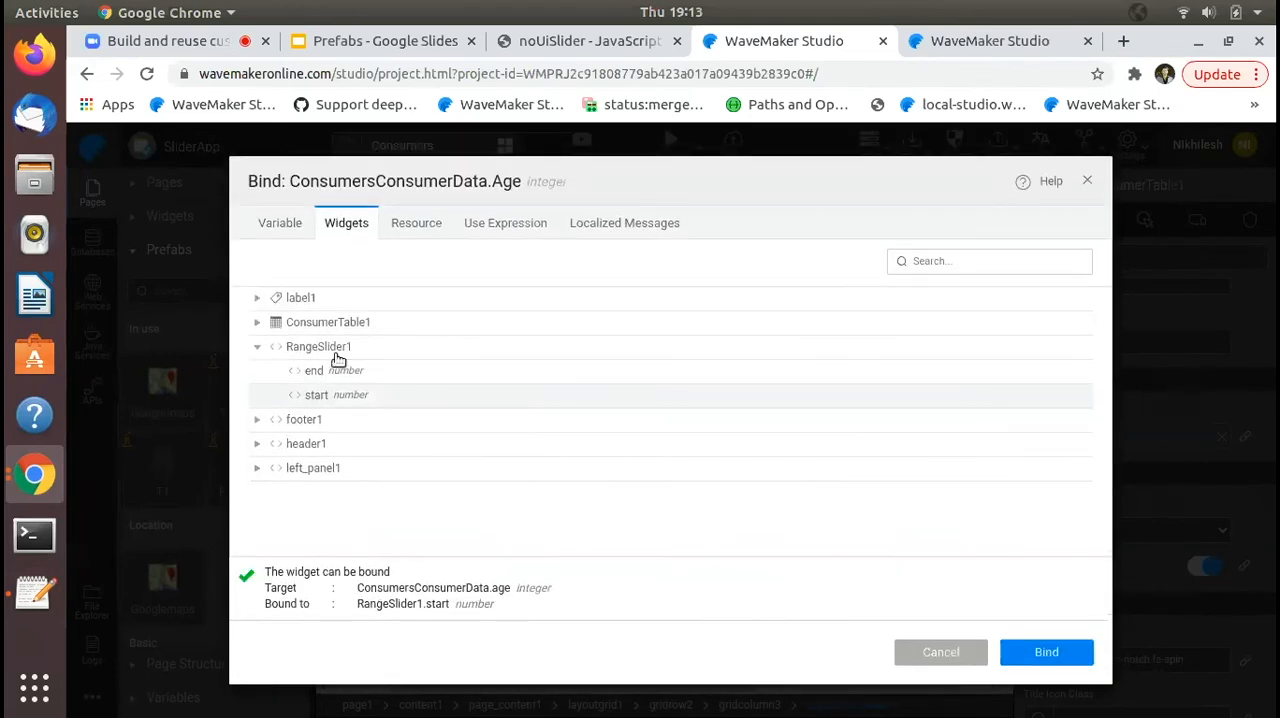
left_click(316, 368)
left_click(1025, 651)
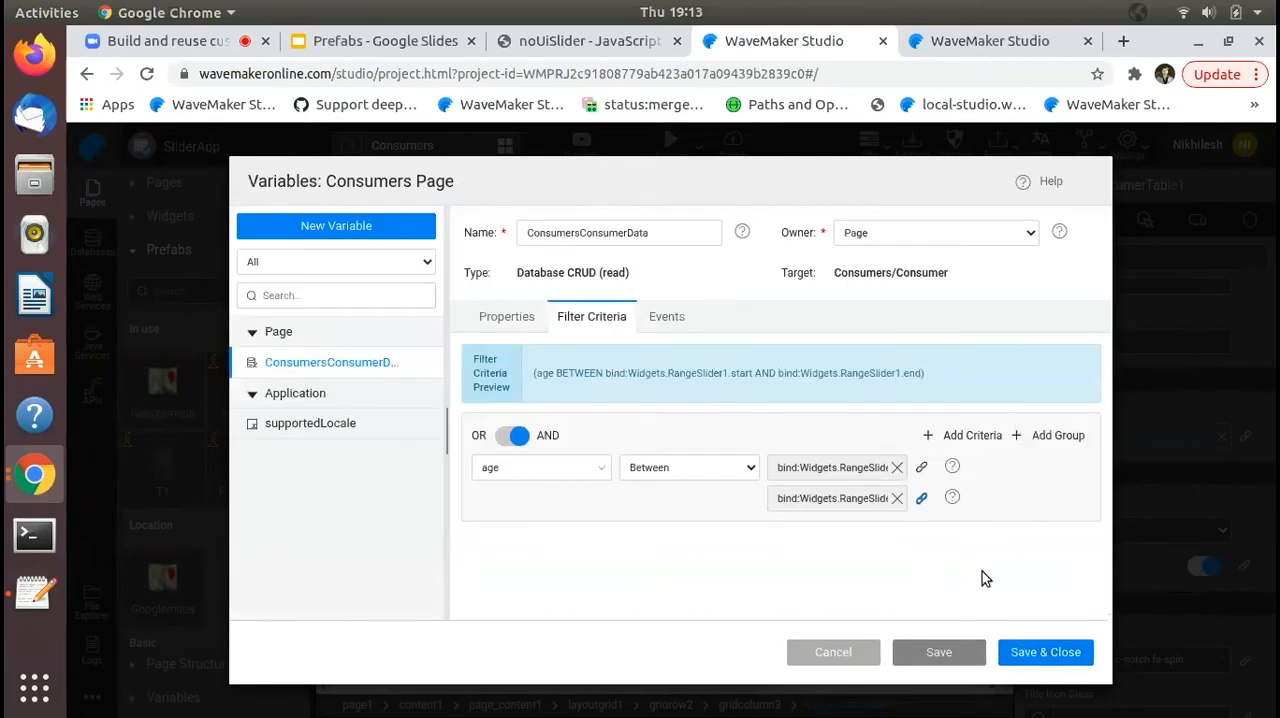
- Save and close the ConsumersConsumerData variable, and preview SliderApp's Consumers page
left_click(1043, 652)
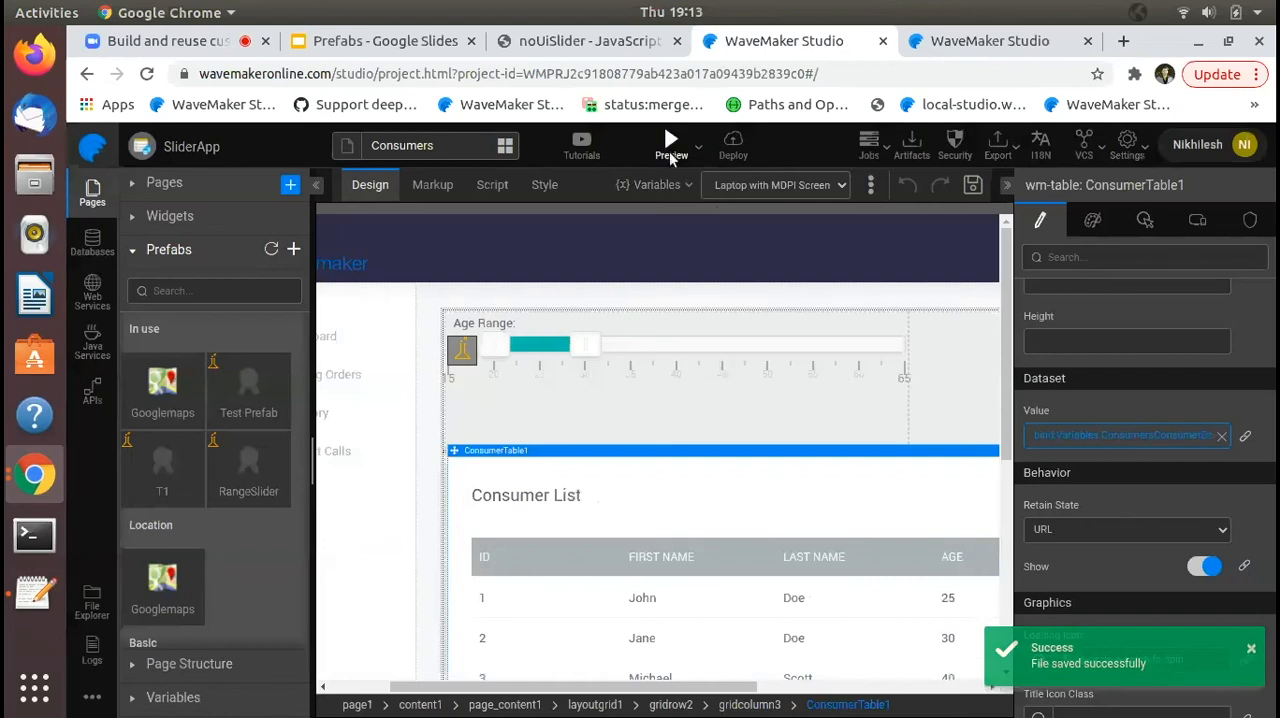
left_click(670, 150)
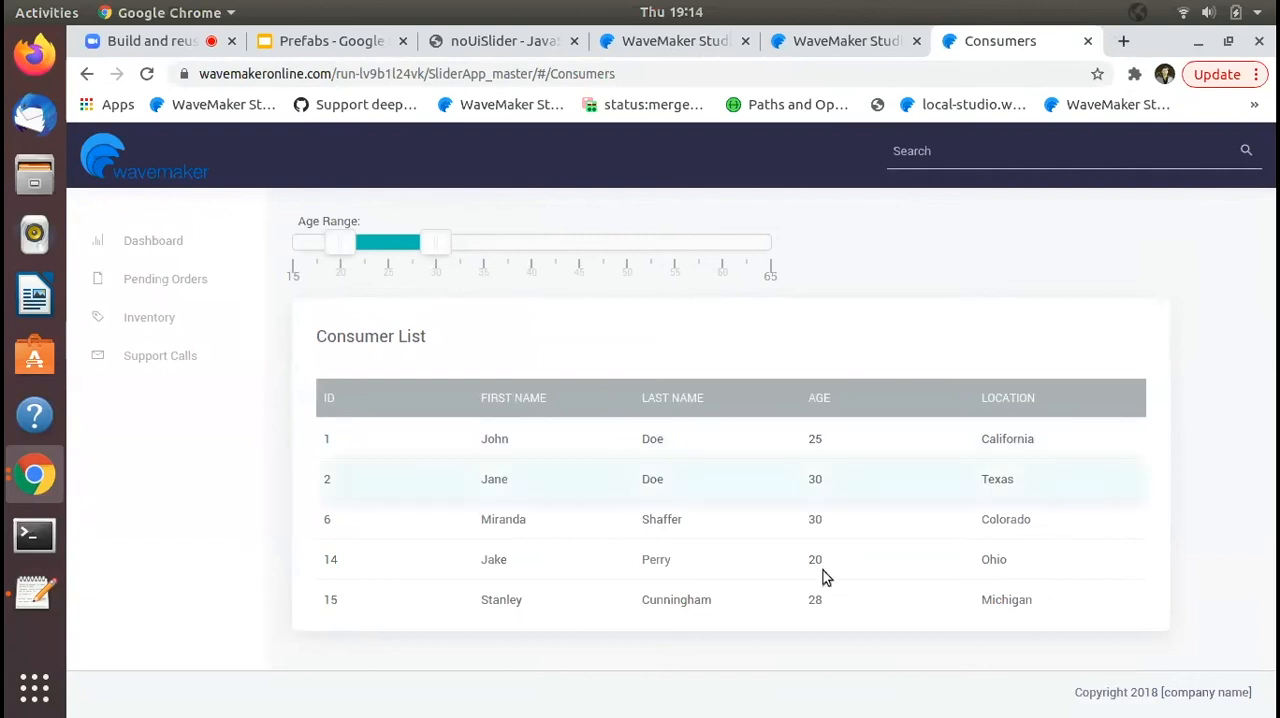
- Filter the Consumer List to ages 35 to 45 with the Age Range slider and review the rows
left_click_drag(435, 244, 566, 262)
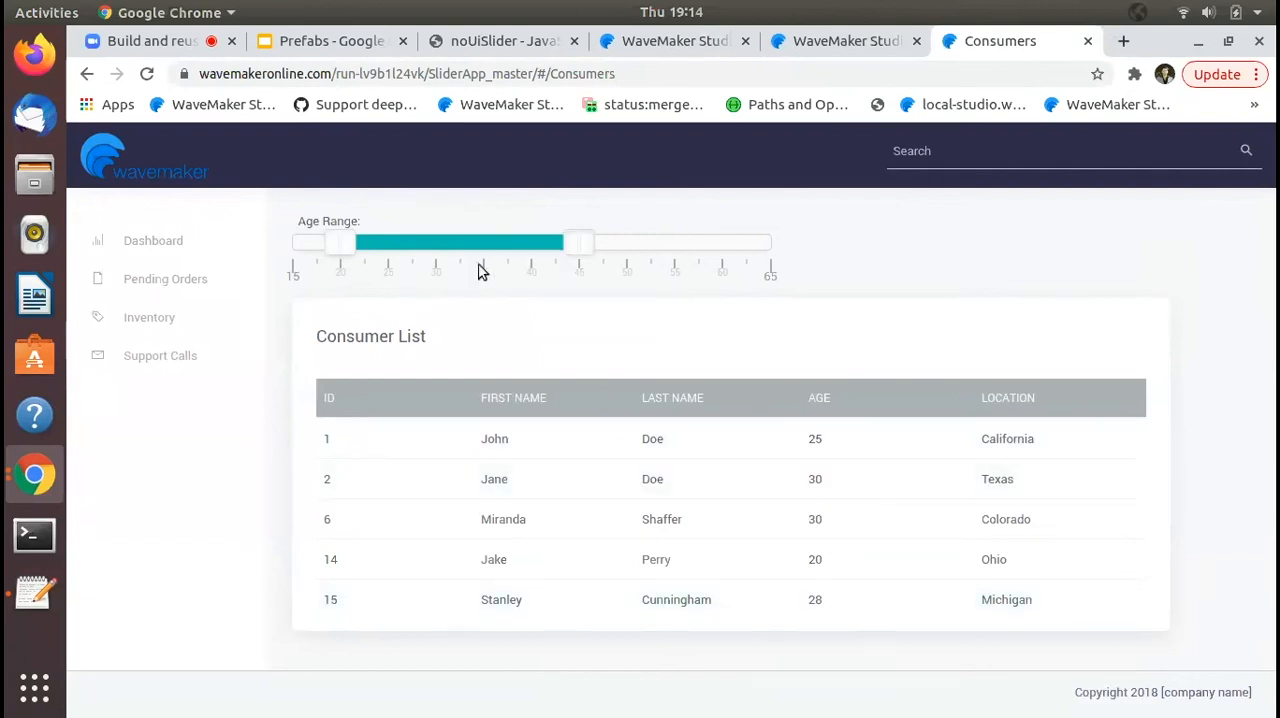
left_click_drag(336, 248, 488, 267)
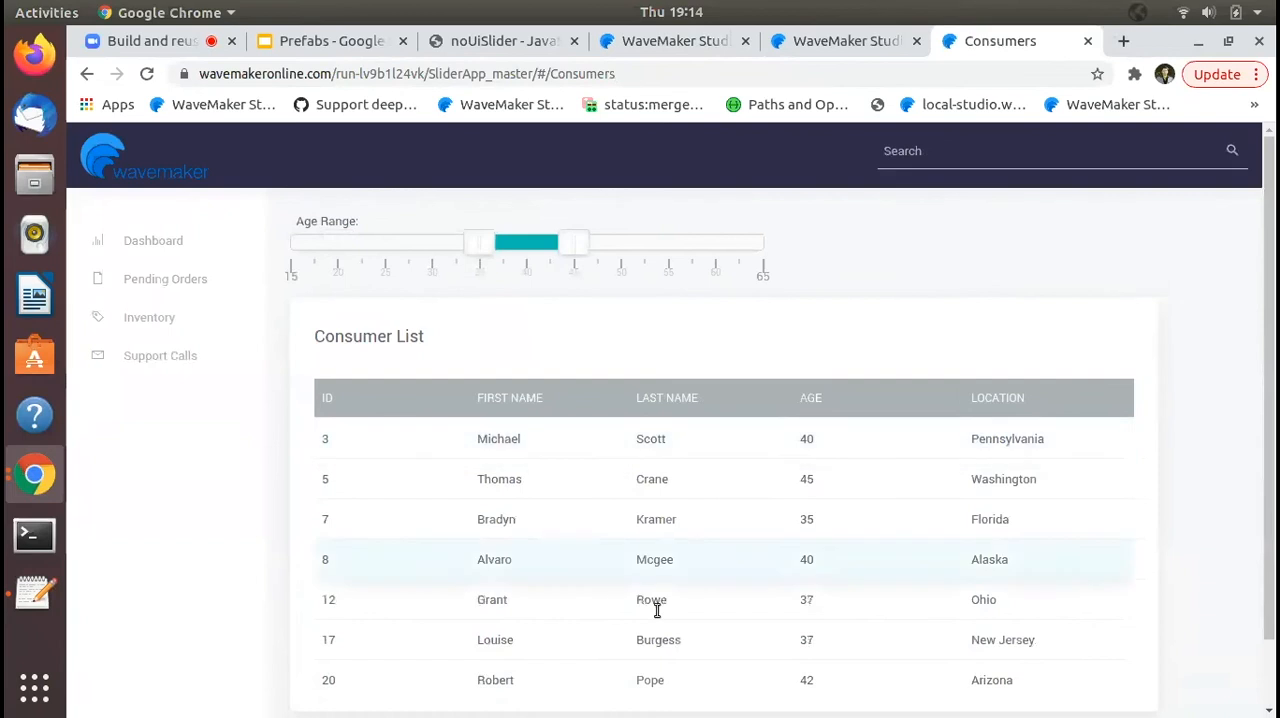
scroll(657, 608, "down", 2)
scroll(648, 520, "up", 1)
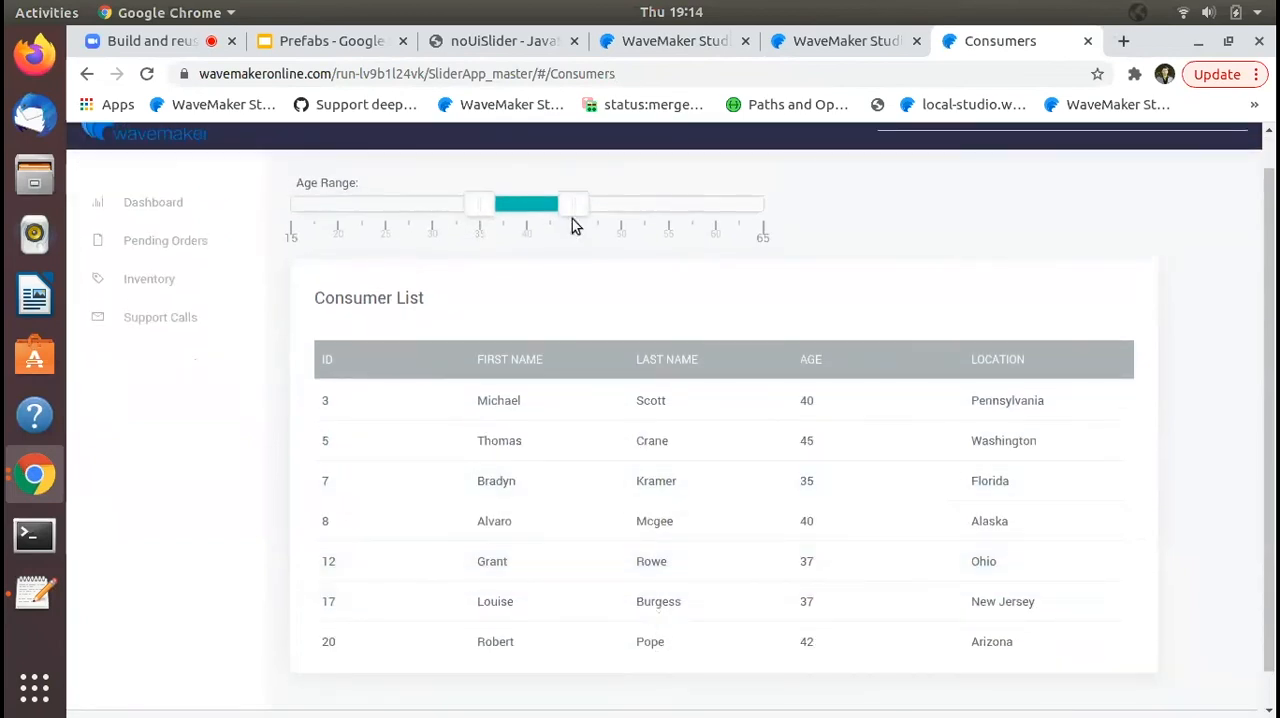
- Move the Age Range filter to 45–55, and then to 55–65
left_click_drag(574, 207, 668, 215)
left_click_drag(511, 211, 574, 211)
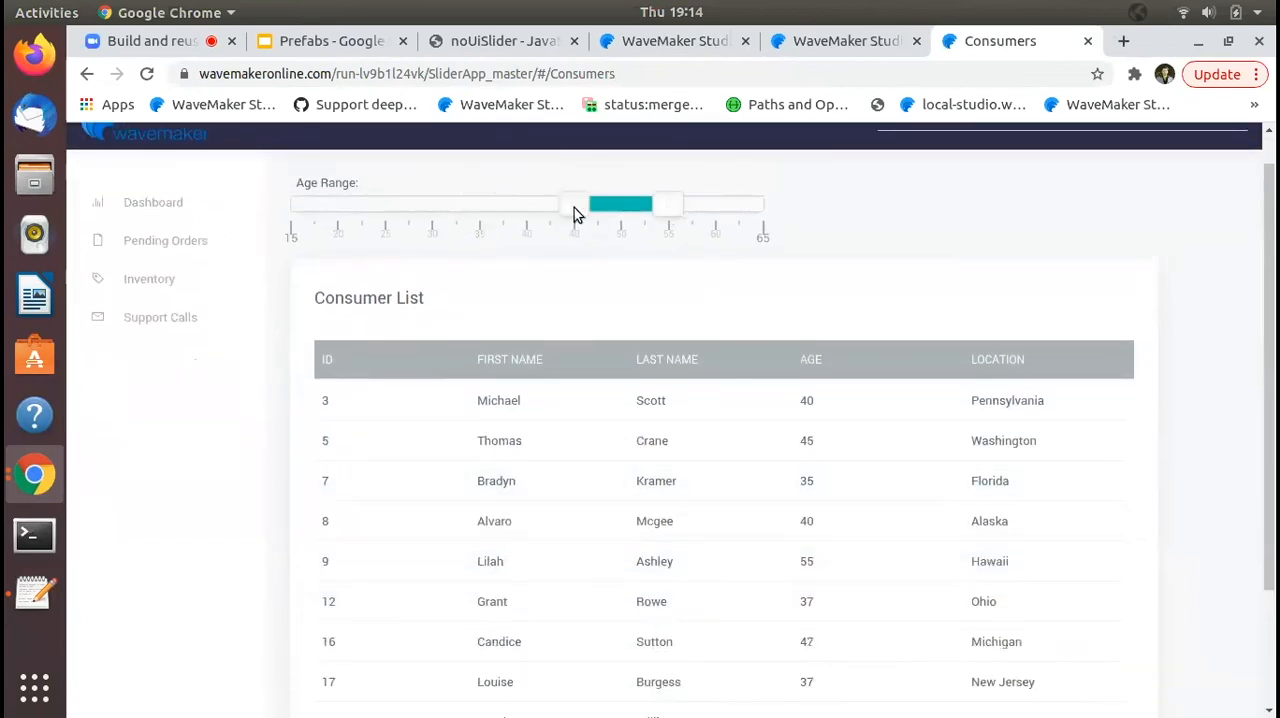
scroll(574, 208, "up", 1)
left_click_drag(676, 243, 768, 243)
left_click_drag(580, 243, 650, 248)
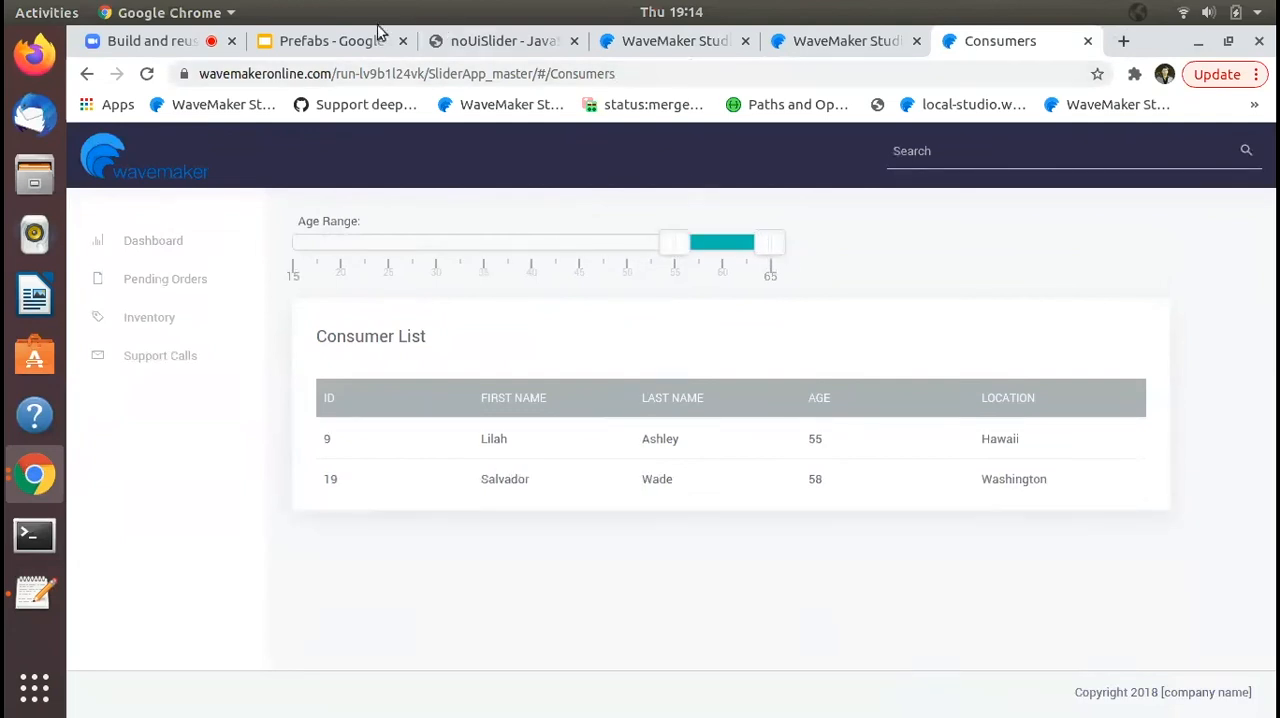
- Open SliderApp's Products page in the preview and look through the mobiles and their price and brand filters
double_click(624, 74)
type("Products")
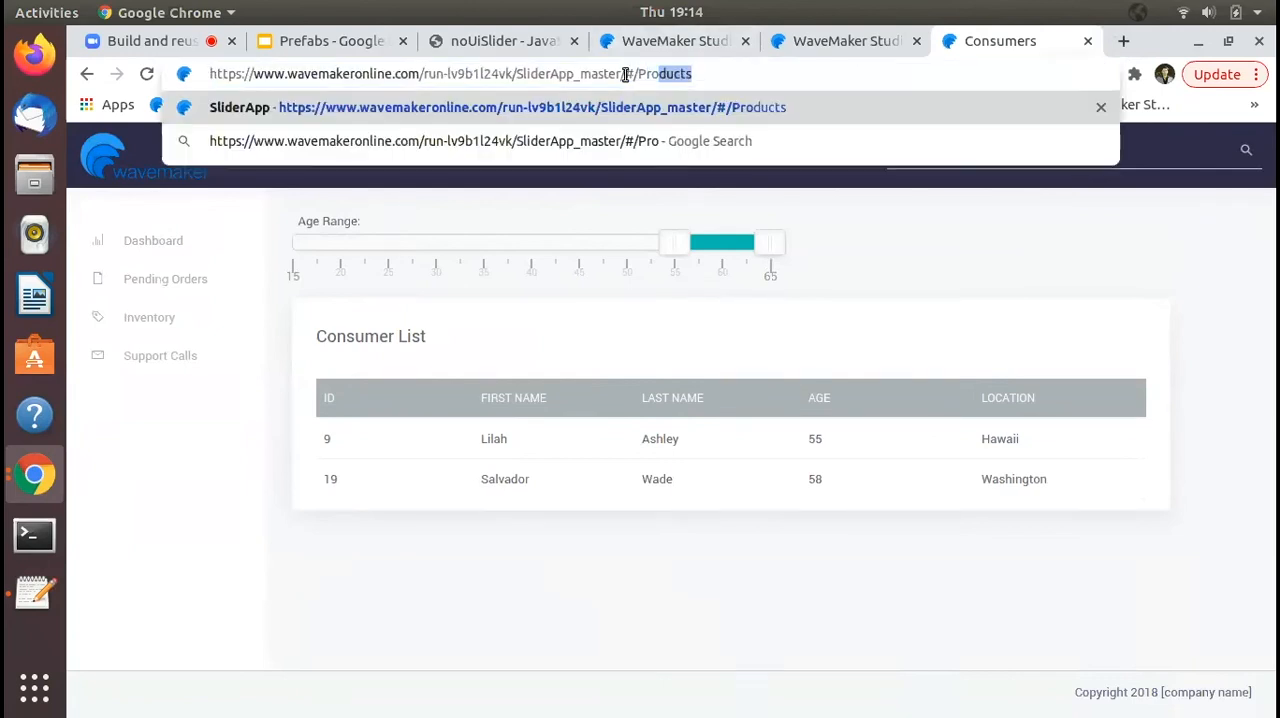
key("Return")
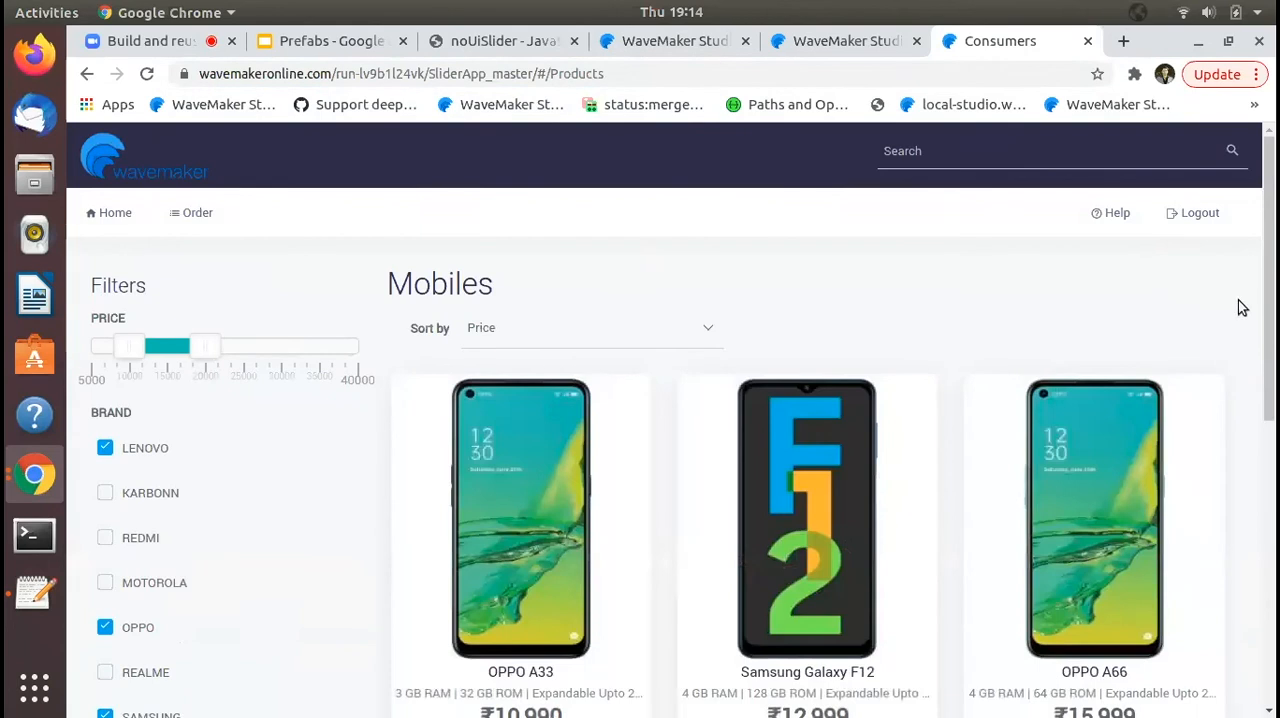
scroll(1240, 308, "down", 5)
scroll(1240, 308, "up", 5)
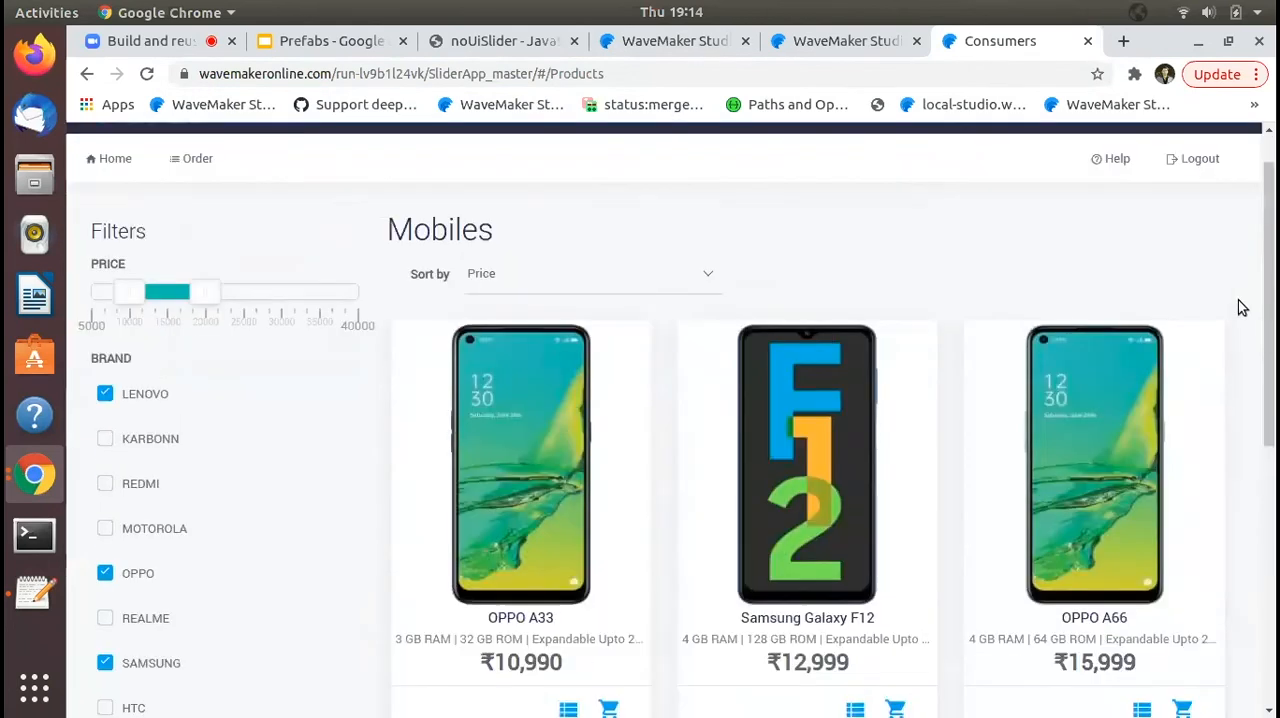
scroll(1240, 308, "down", 1)
scroll(1240, 308, "down", 2)
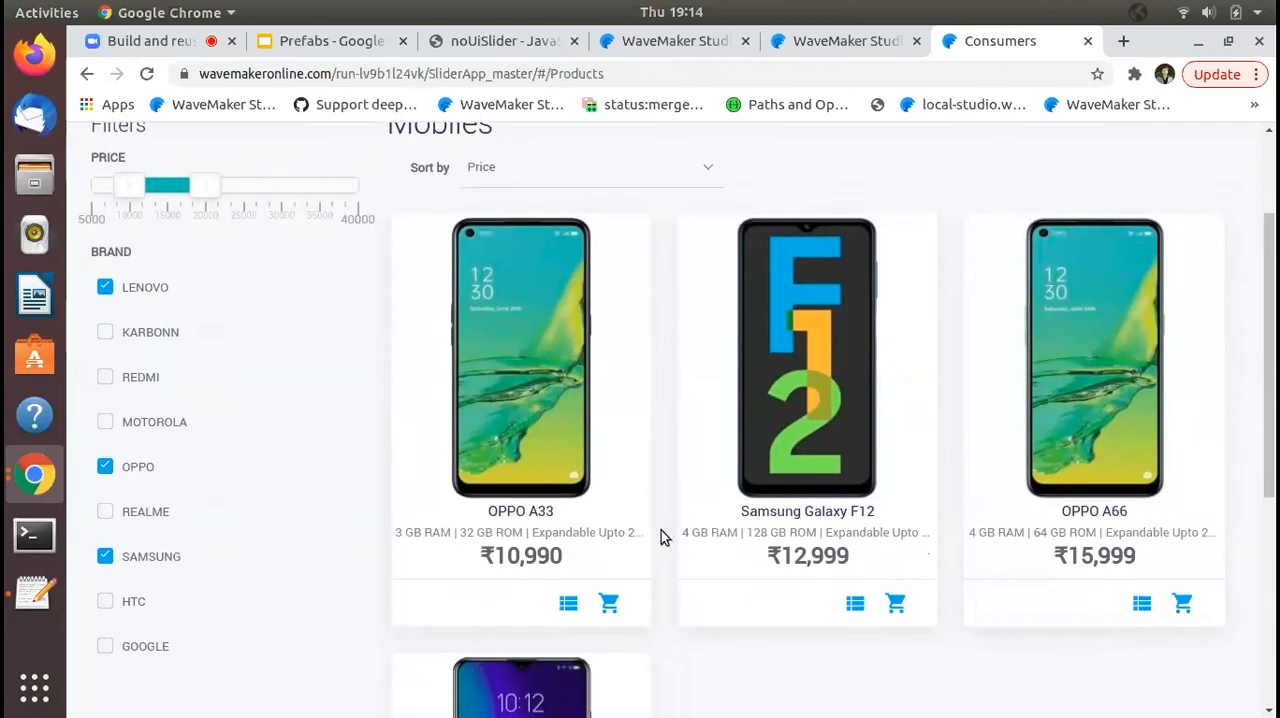
scroll(308, 290, "up", 3)
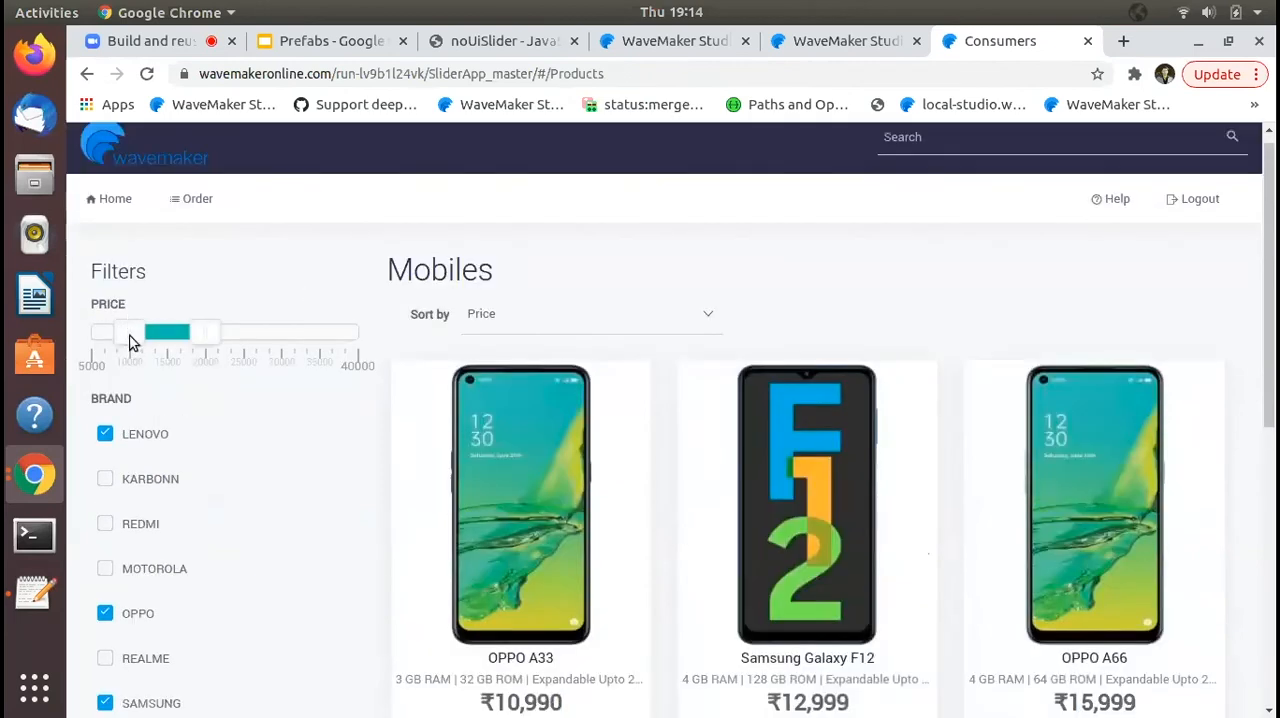
- Filter the mobiles to prices from 25000 to 40000 and review the matching products
left_click_drag(206, 351, 344, 331)
left_click_drag(153, 331, 262, 331)
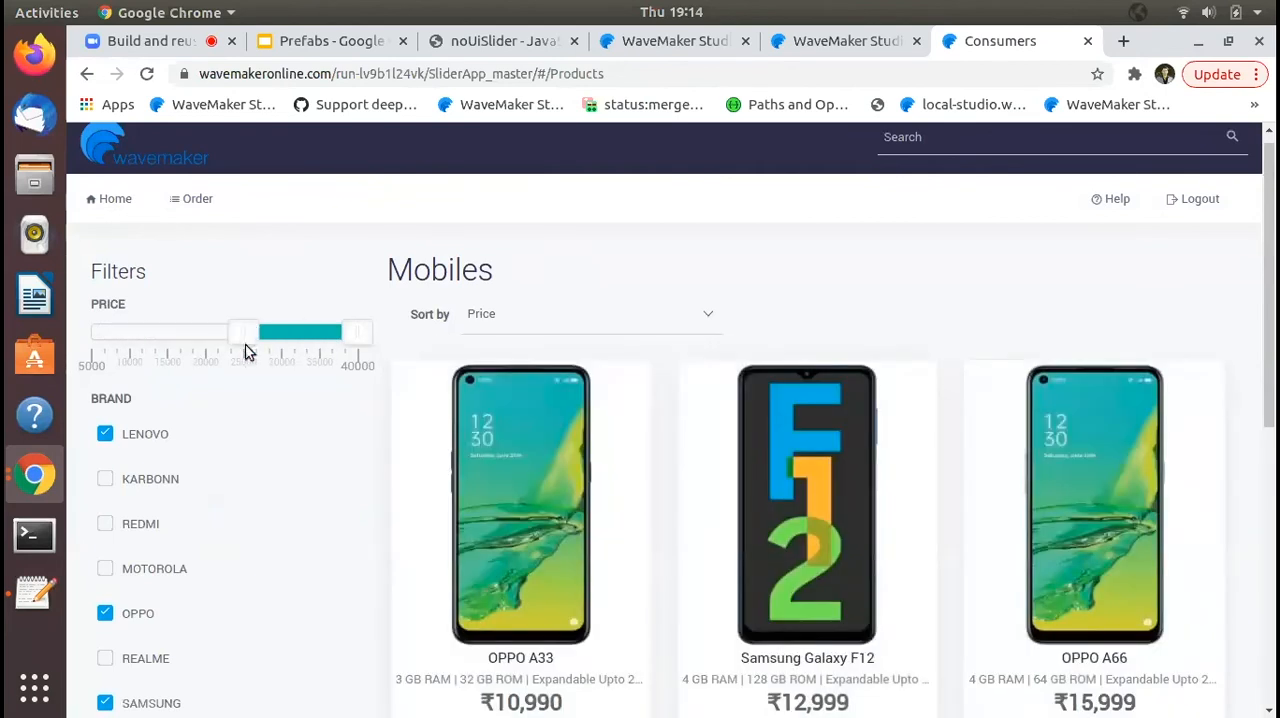
scroll(336, 432, "down", 4)
scroll(336, 432, "up", 4)
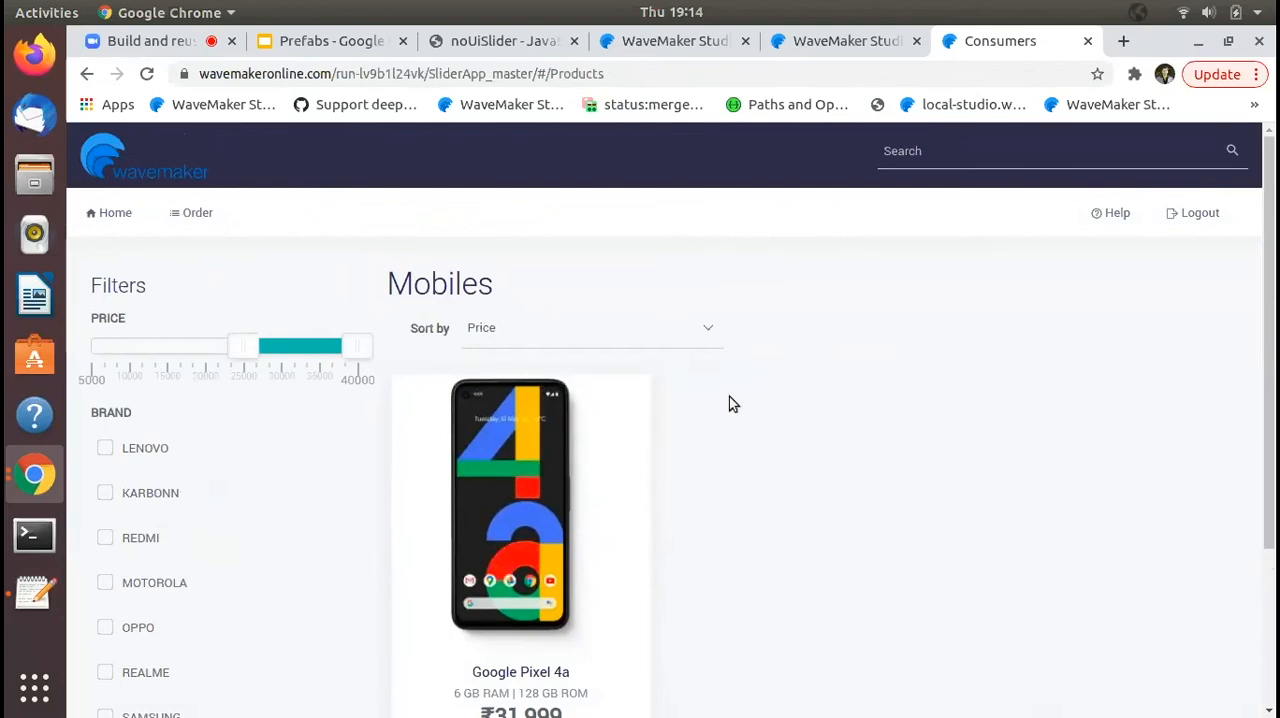
- Set the mobiles' price filter to a range from 15000 to 30000
scroll(165, 347, "down", 1)
left_click(181, 328)
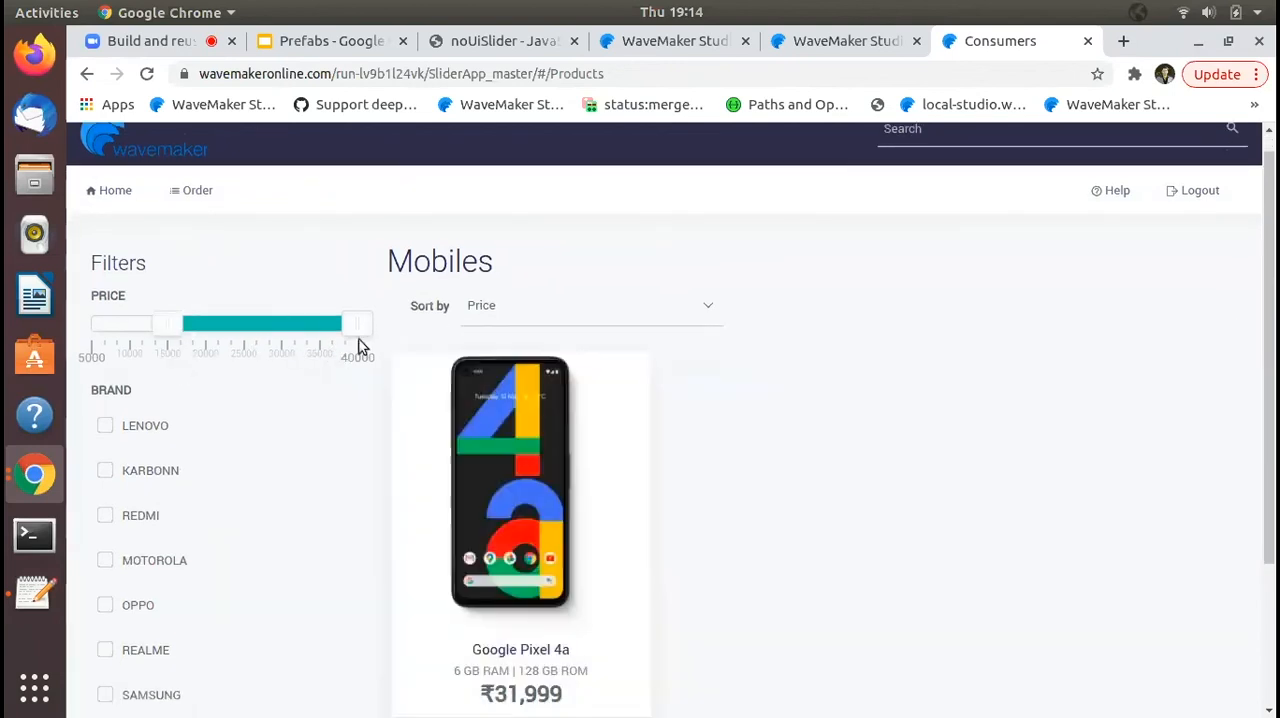
left_click_drag(350, 320, 284, 311)
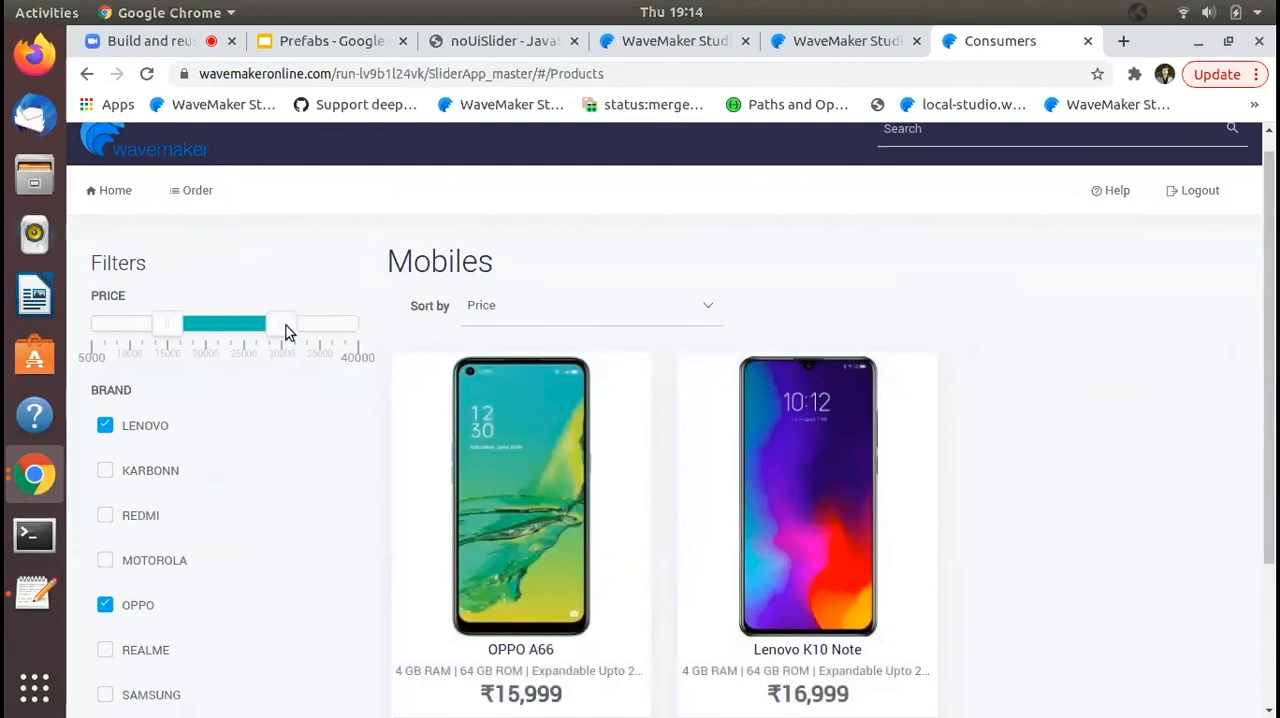
- Set the mobiles' price filter to a range from 20000 to 40000 and review the matching products
left_click_drag(285, 330, 345, 335)
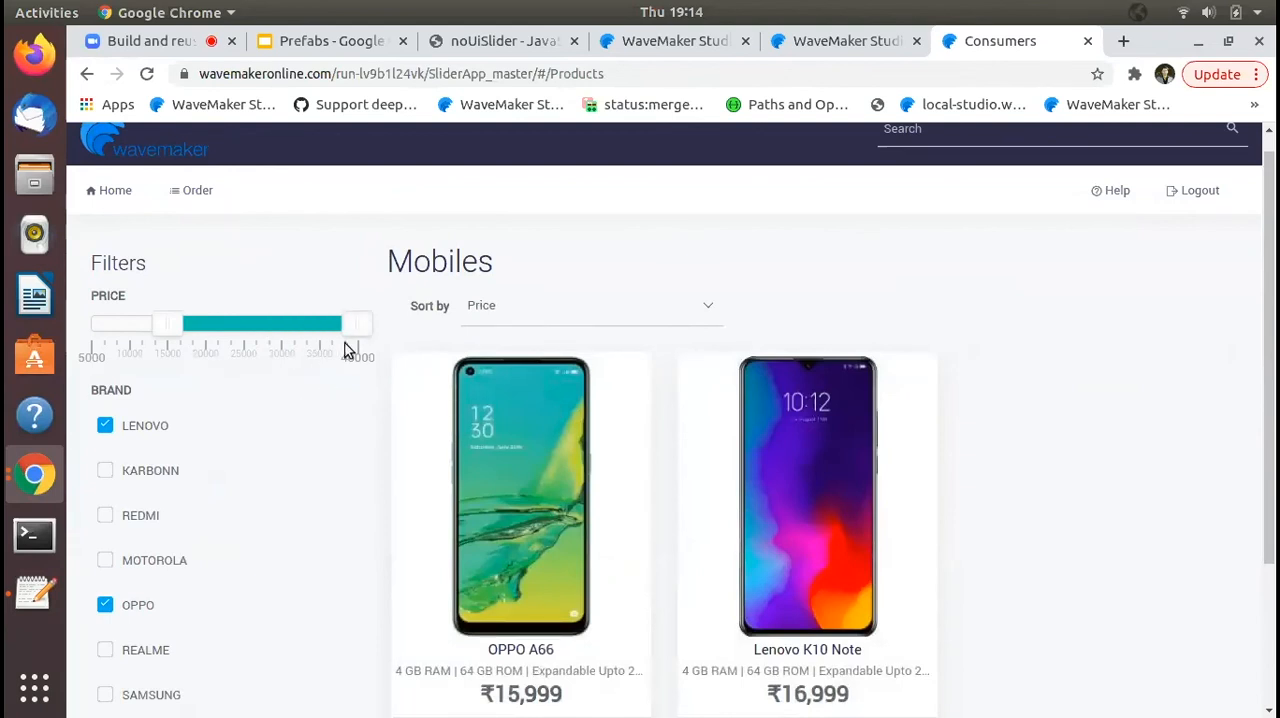
left_click_drag(165, 333, 217, 334)
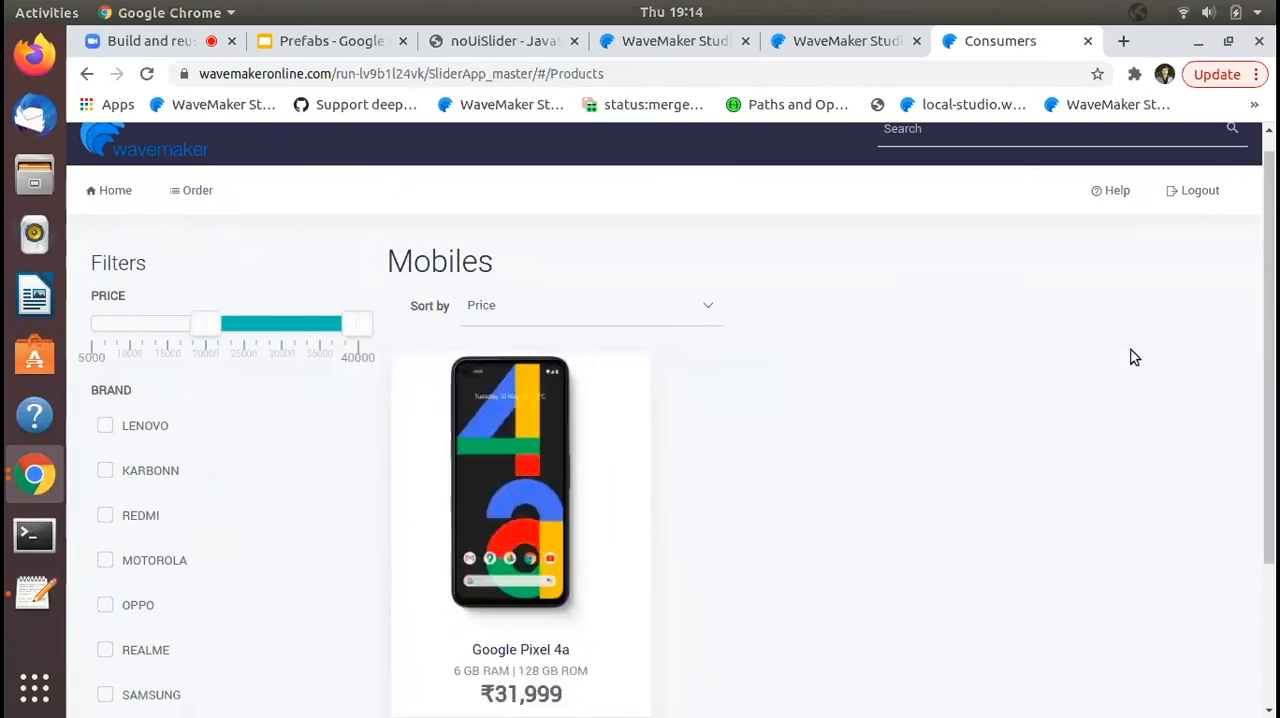
scroll(1218, 330, "down", 3)
scroll(1218, 330, "up", 3)
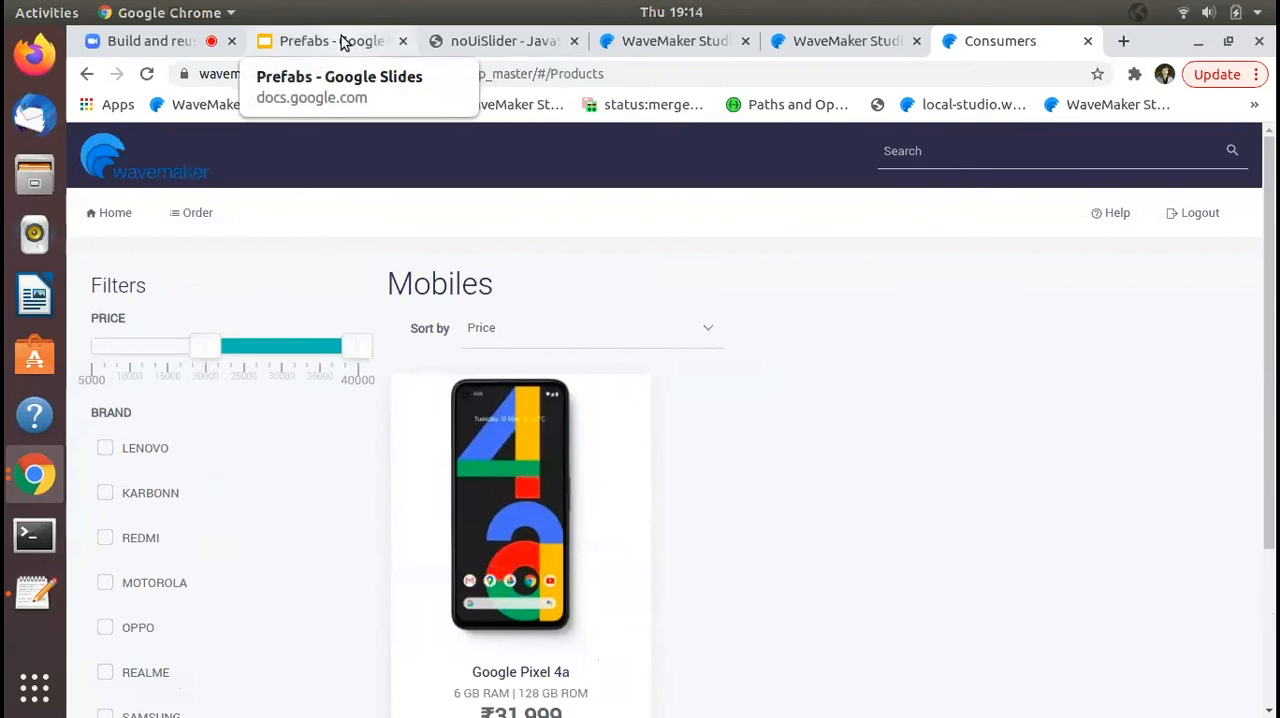
- Return to SliderApp's Consumers page in the studio and add a JavaScript handler to RangeSlider1's On Change event
left_click(866, 47)
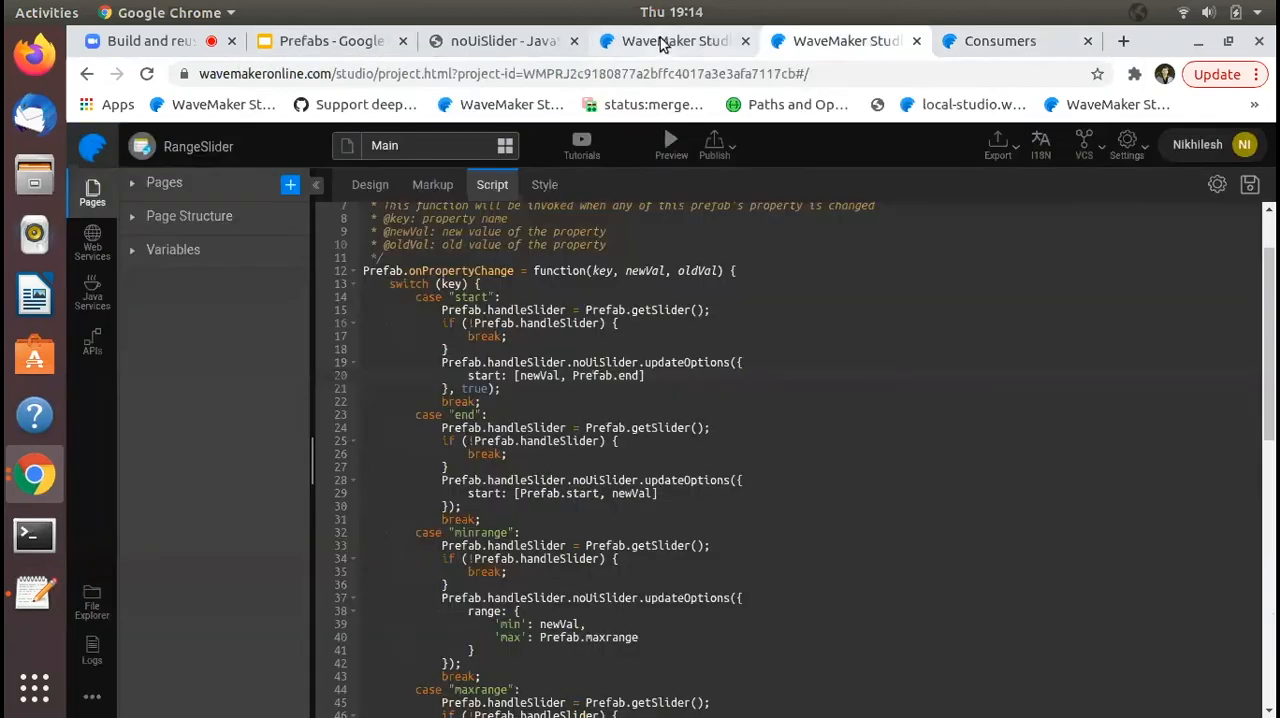
left_click(668, 41)
left_click(624, 352)
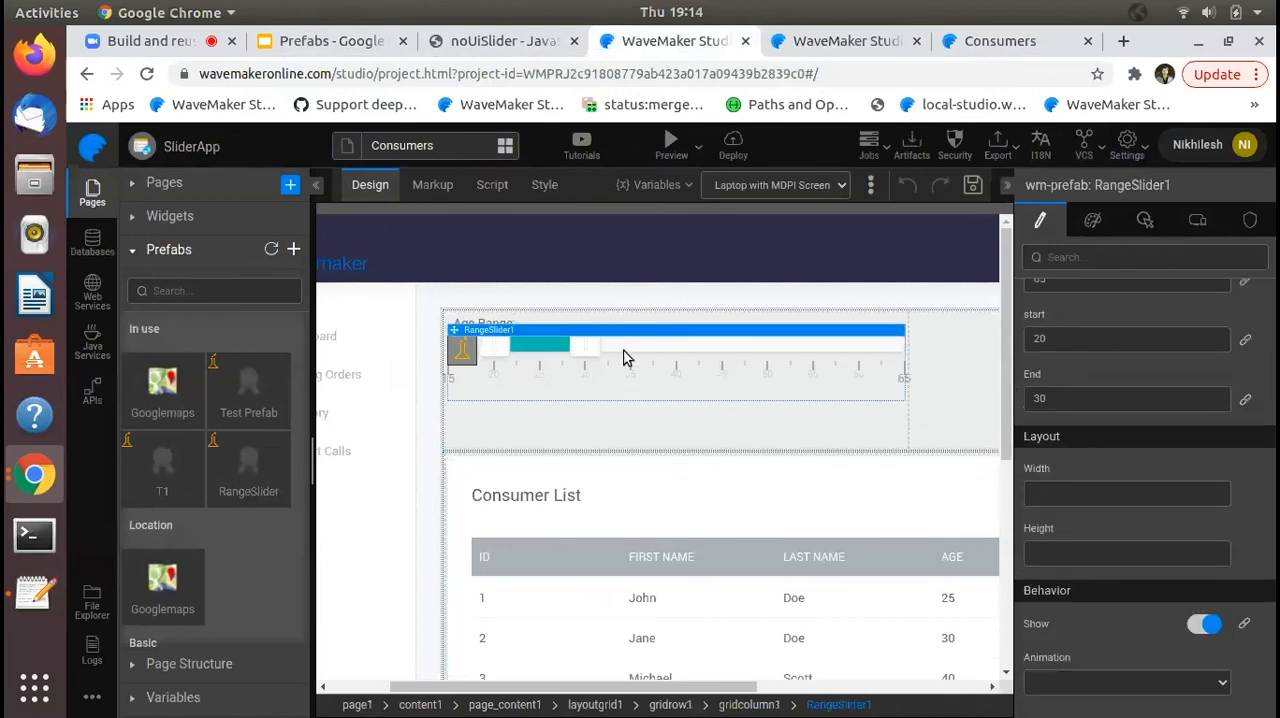
scroll(1142, 383, "up", 2)
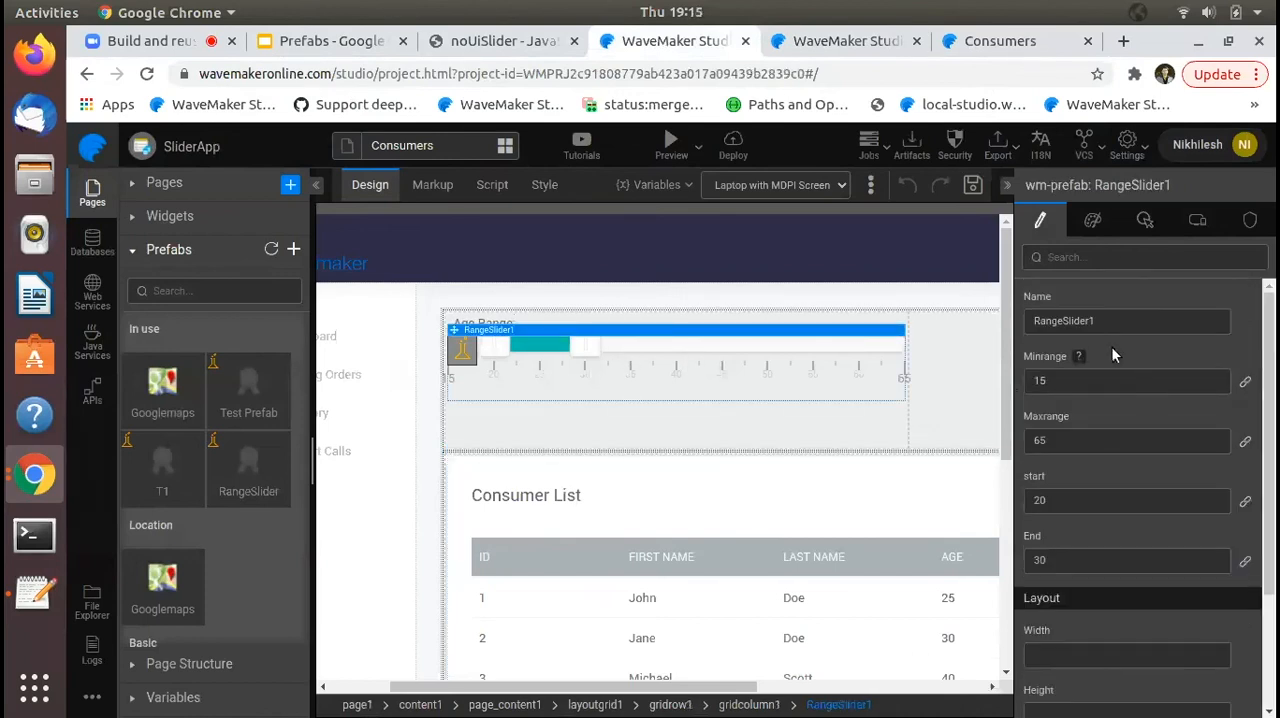
left_click(1143, 216)
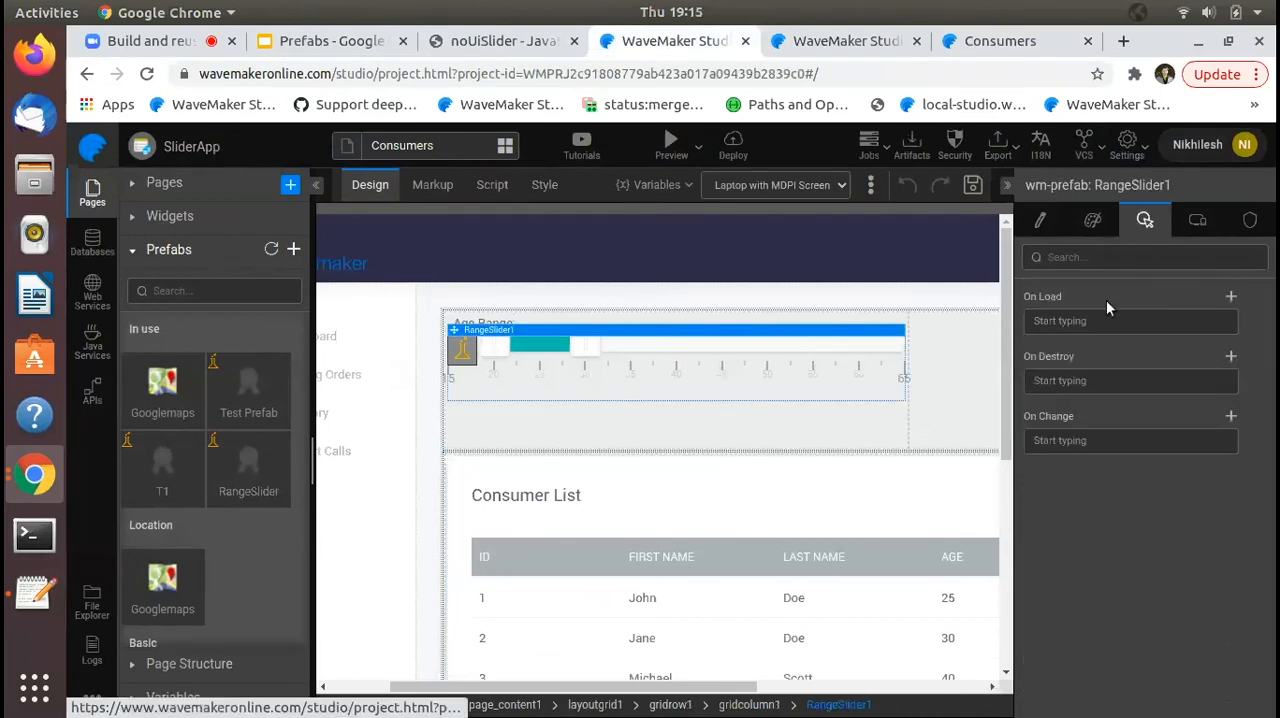
left_click(1087, 447)
left_click(1097, 619)
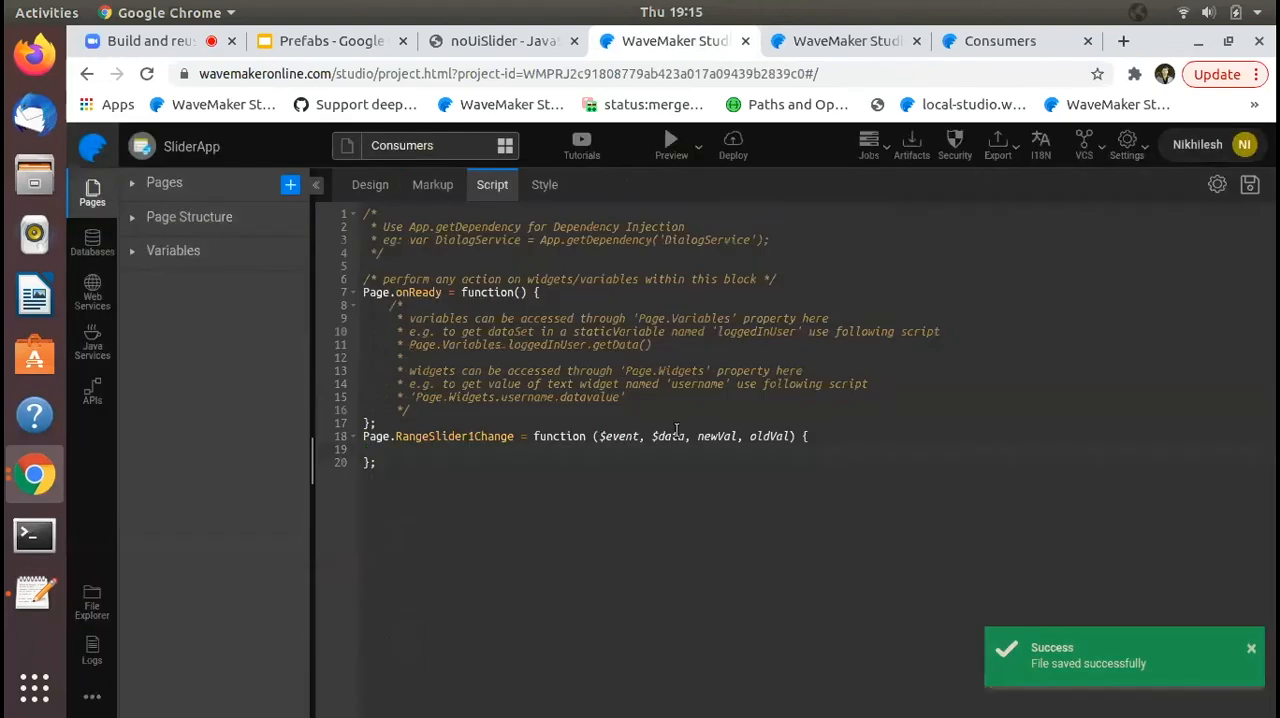
- Check which arguments the RangeSlider prefab's script passes to Prefab.onChange
left_click(838, 42)
scroll(580, 465, "down", 10)
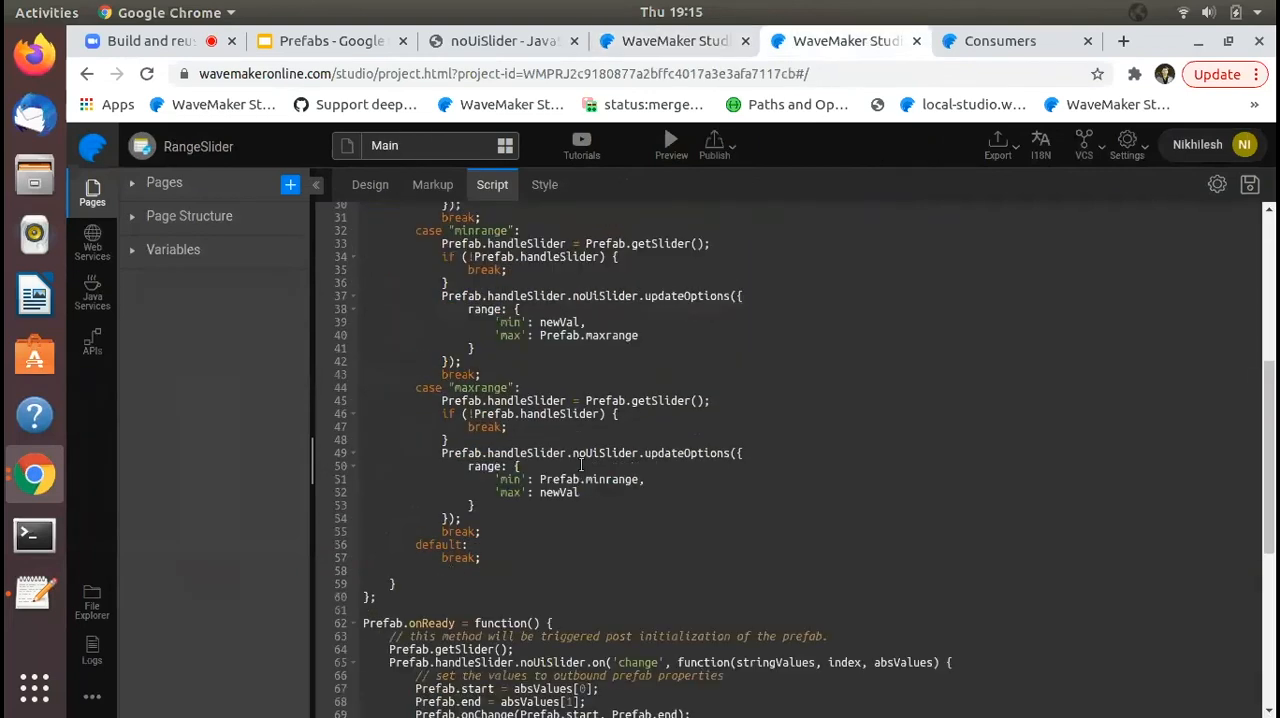
scroll(580, 465, "up", 2)
left_click_drag(415, 405, 706, 406)
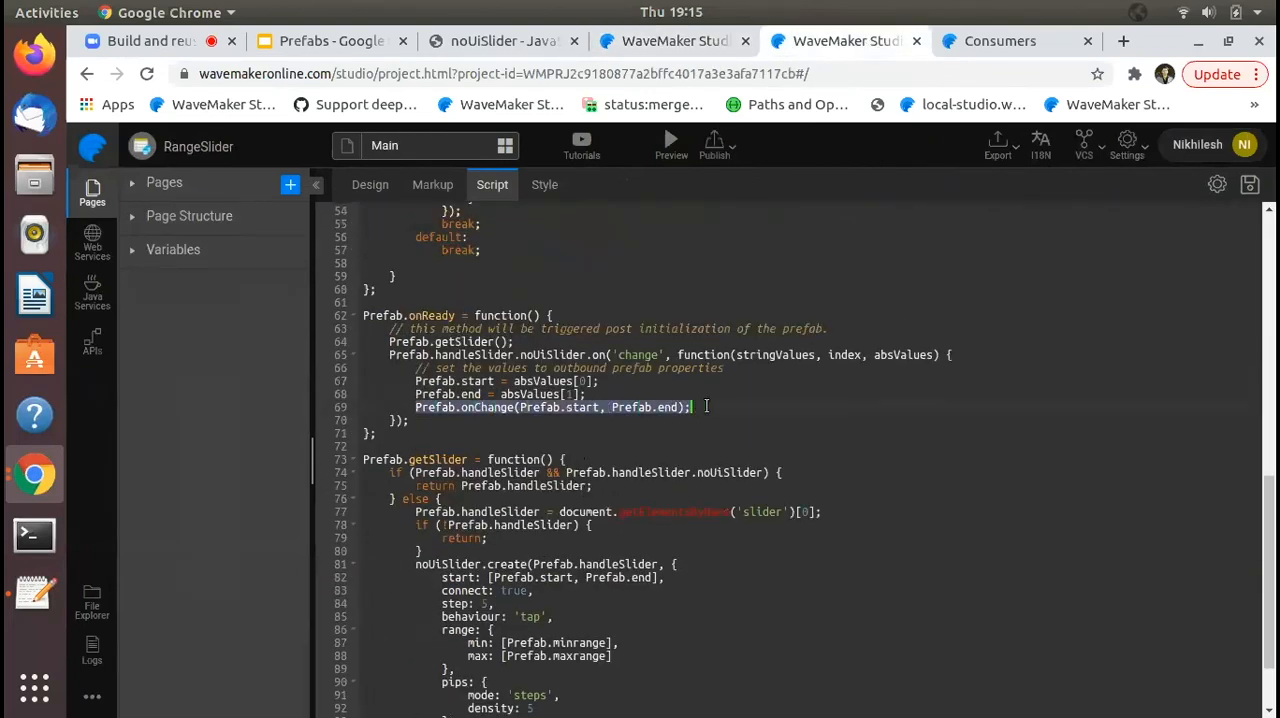
double_click(583, 408)
double_click(672, 406)
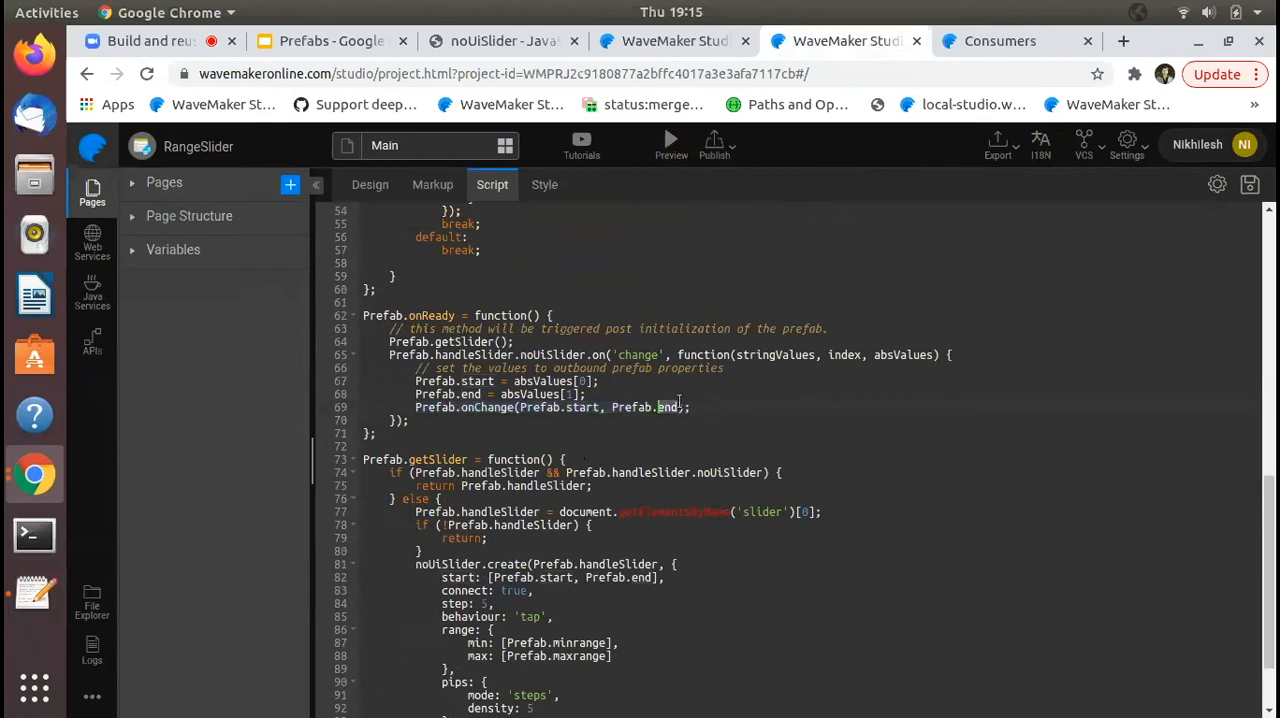
- In SliderApp's script, replace the RangeSlider1Change parameters with startVal and endVal, add a "//custom logic" comment inside, and save
left_click(690, 44)
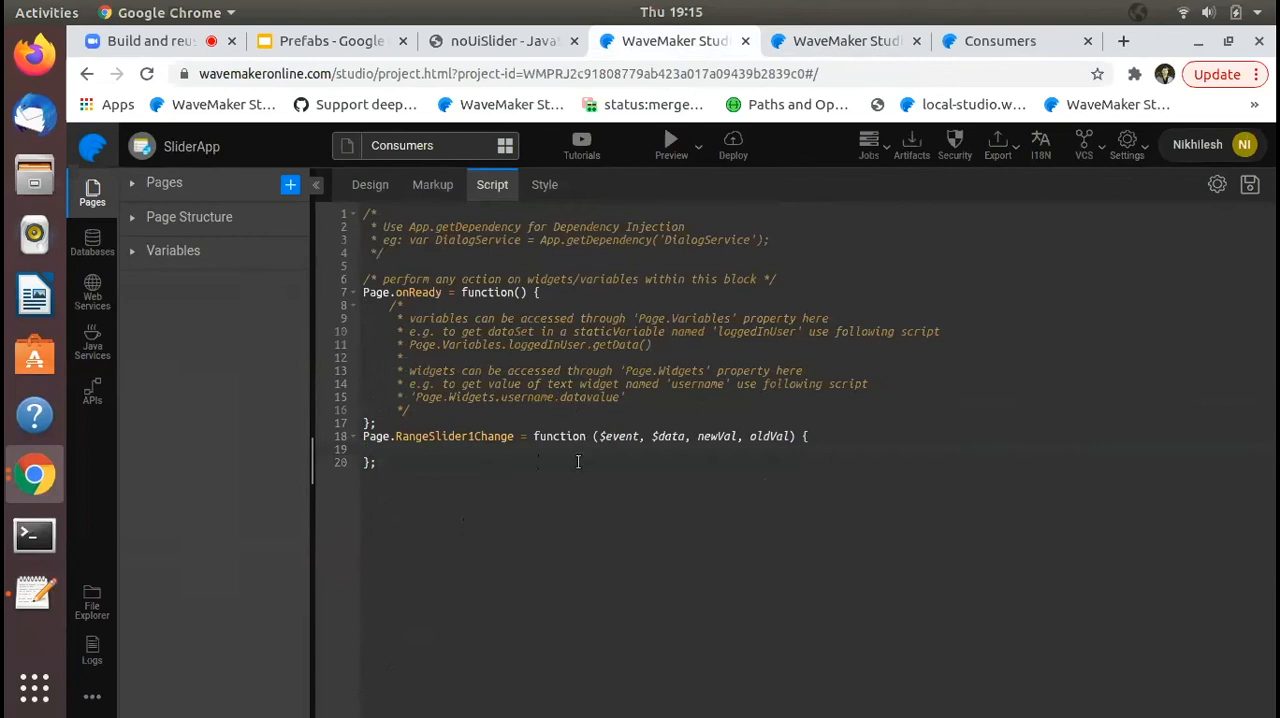
left_click_drag(599, 436, 794, 436)
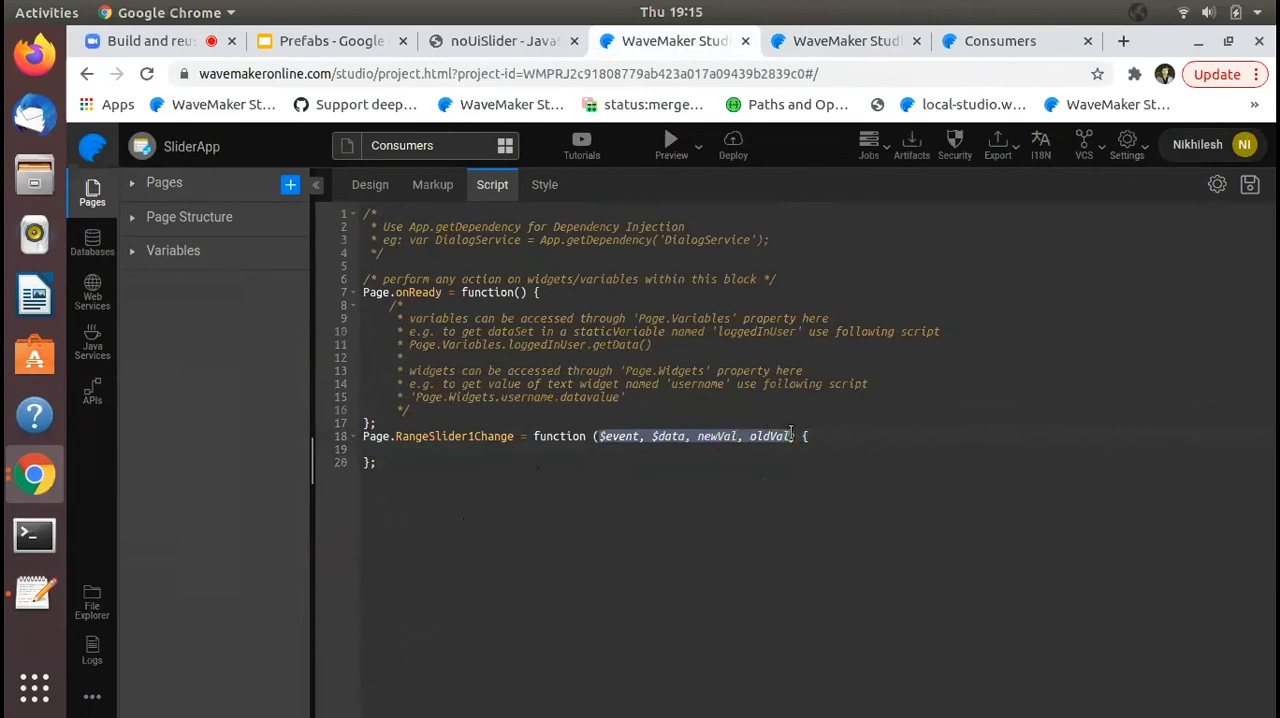
key("BackSpace")
type("startVal, ")
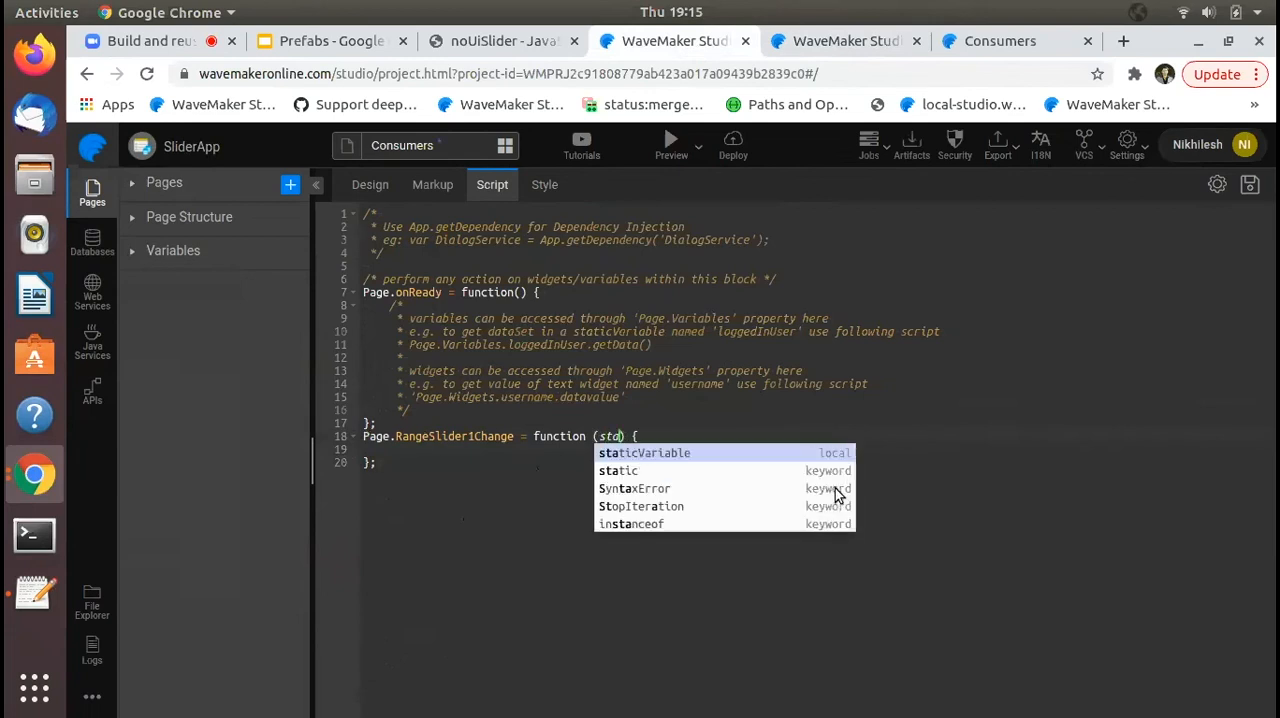
type("endVal) { //")
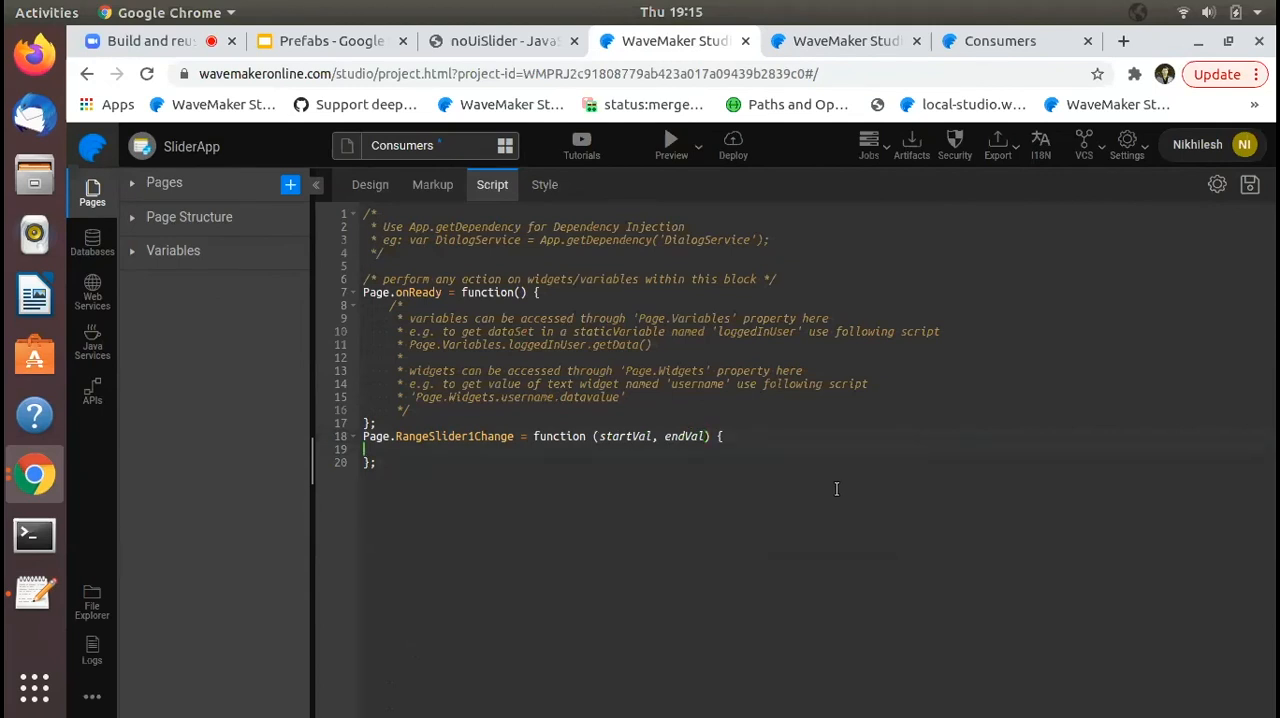
type("custom logic")
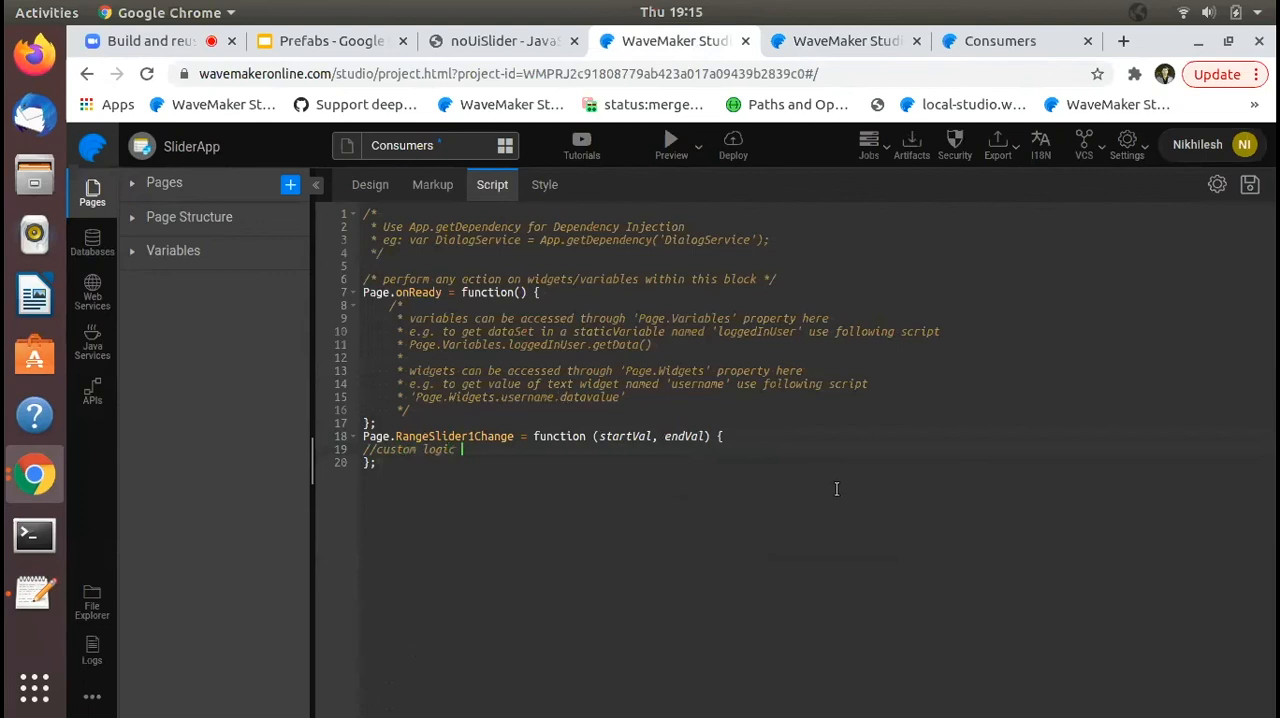
key("ctrl+s")
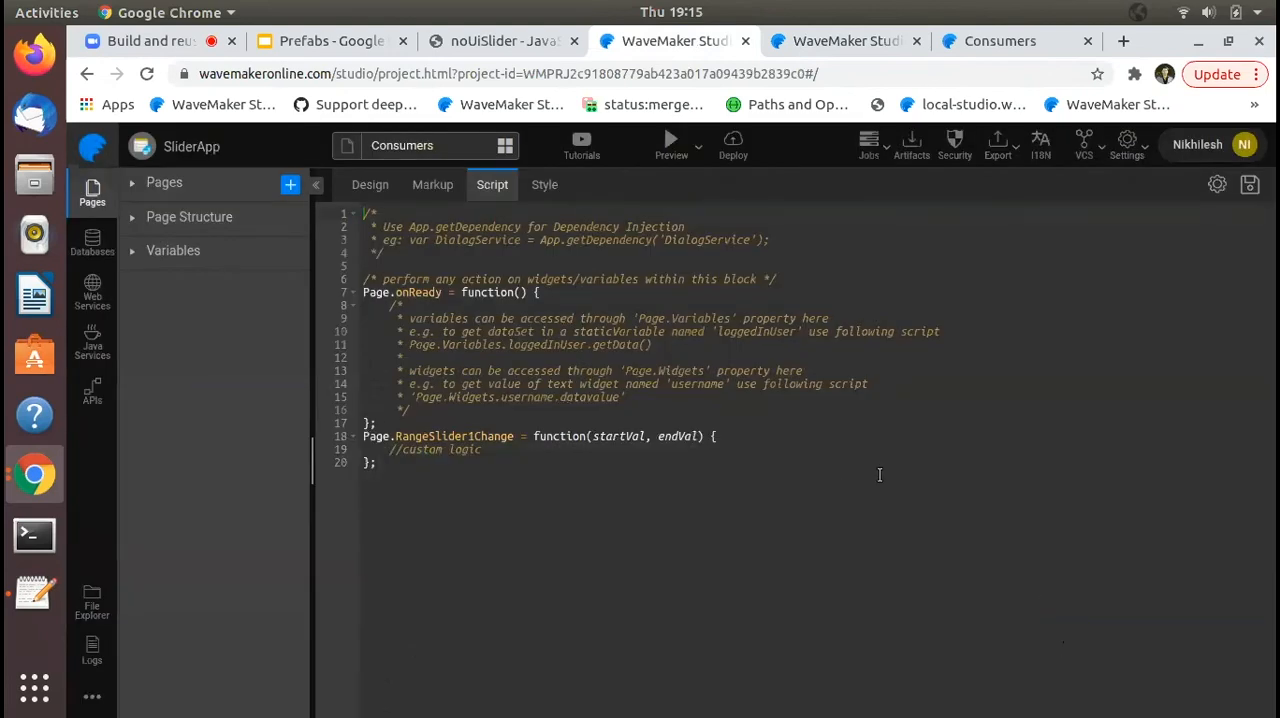
left_click(458, 145)
left_click(192, 53)
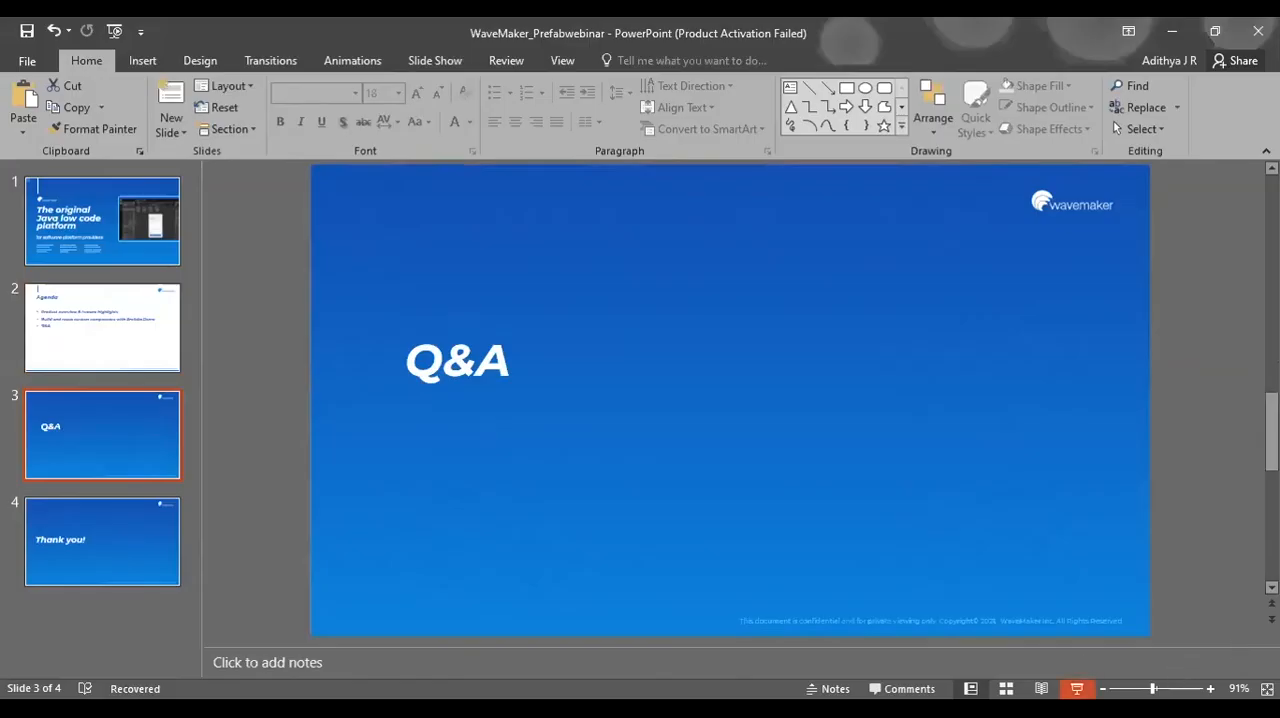
left_click(1076, 688)
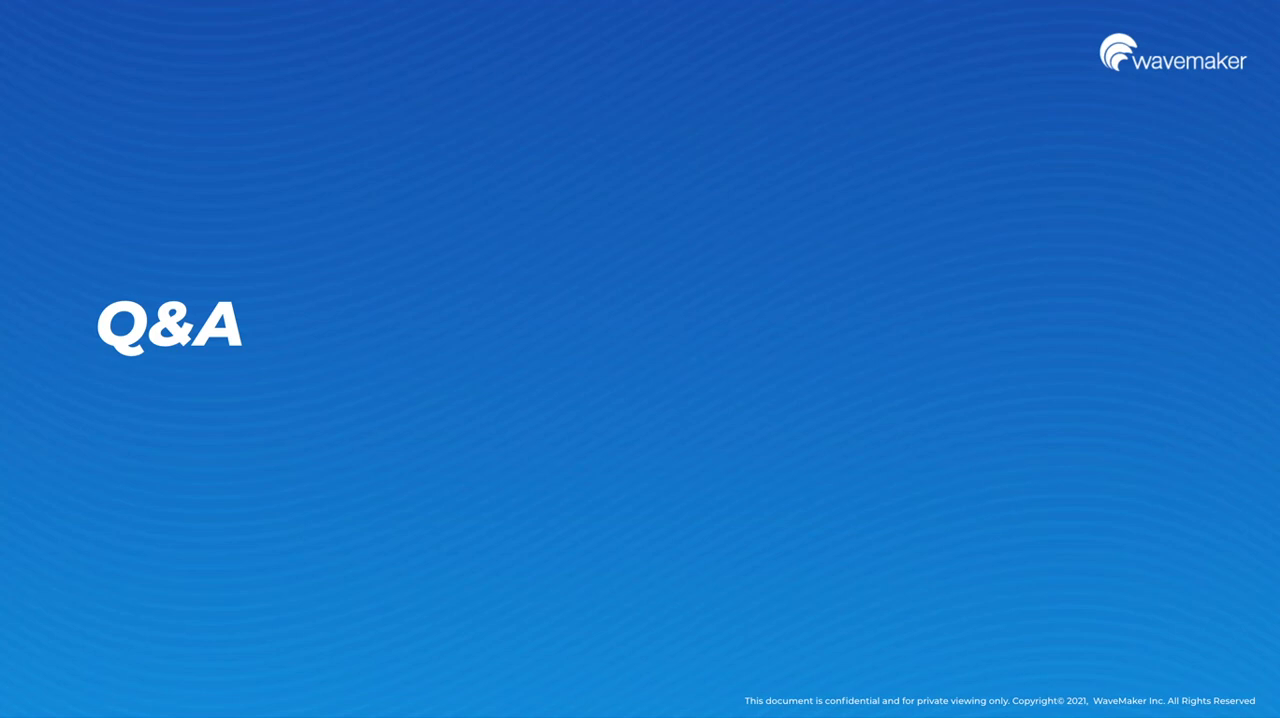